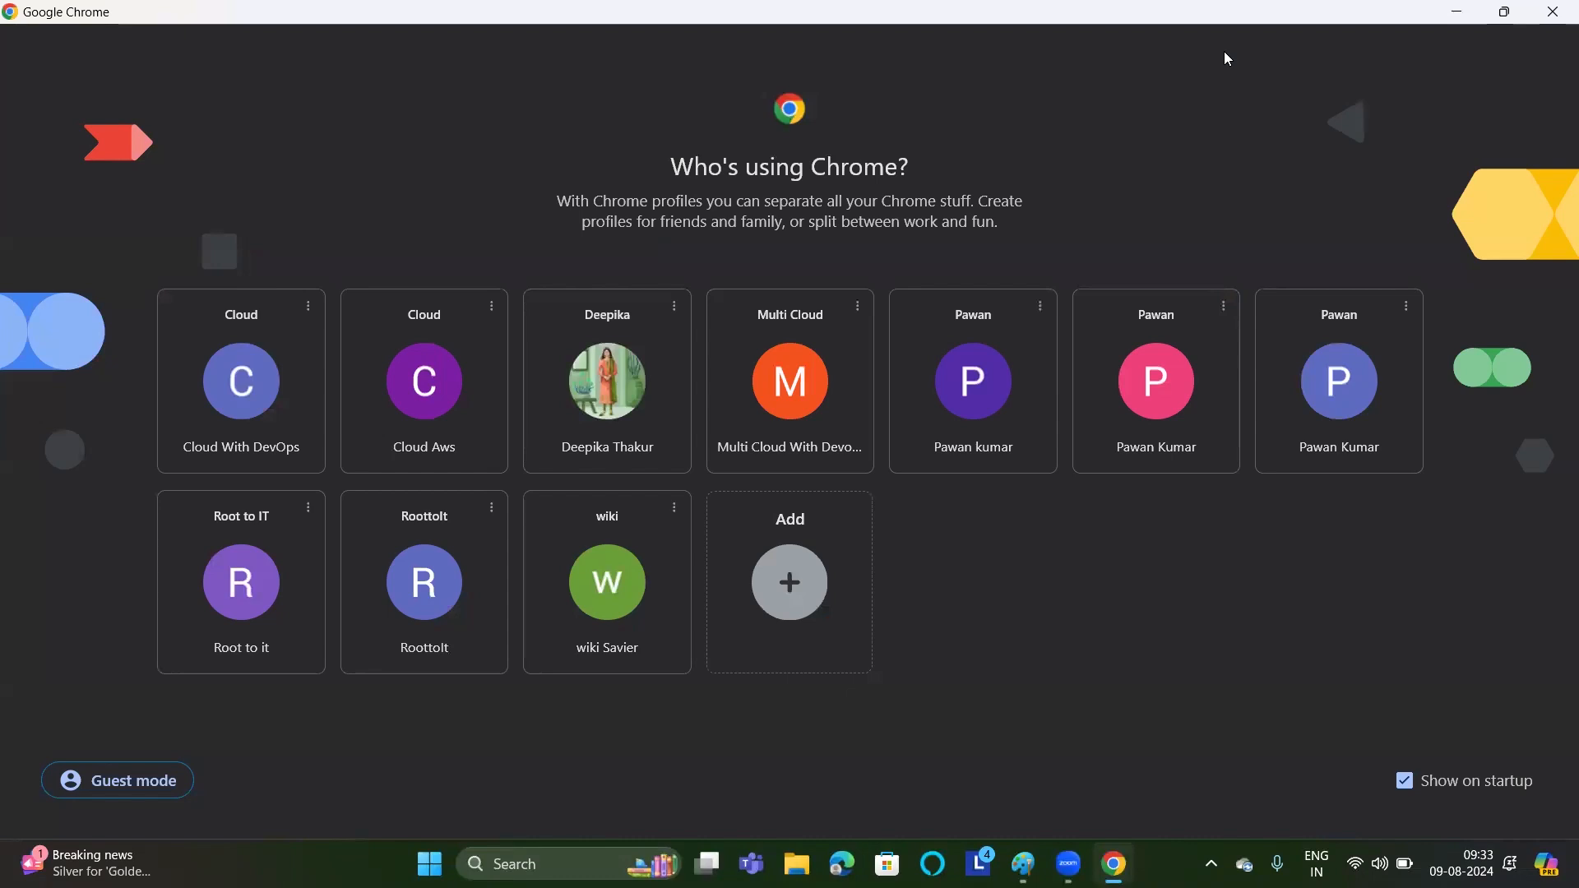
Open the pink-avatar Chrome profile, search Google for "gcp console" and open the Google Cloud Platform result.
click(1164, 428)
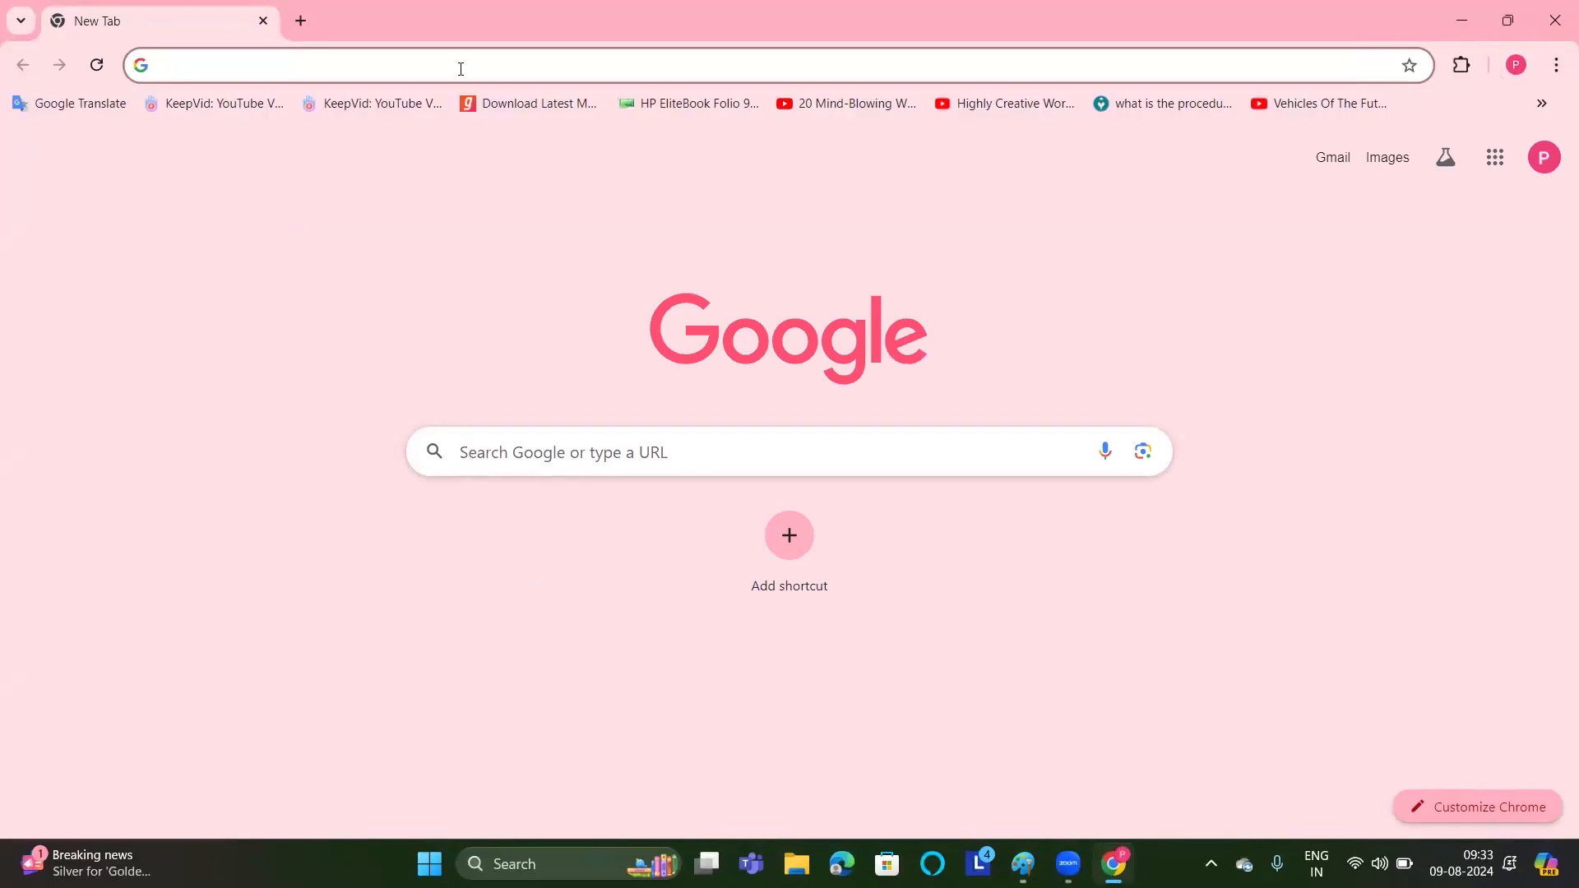
click(501, 457)
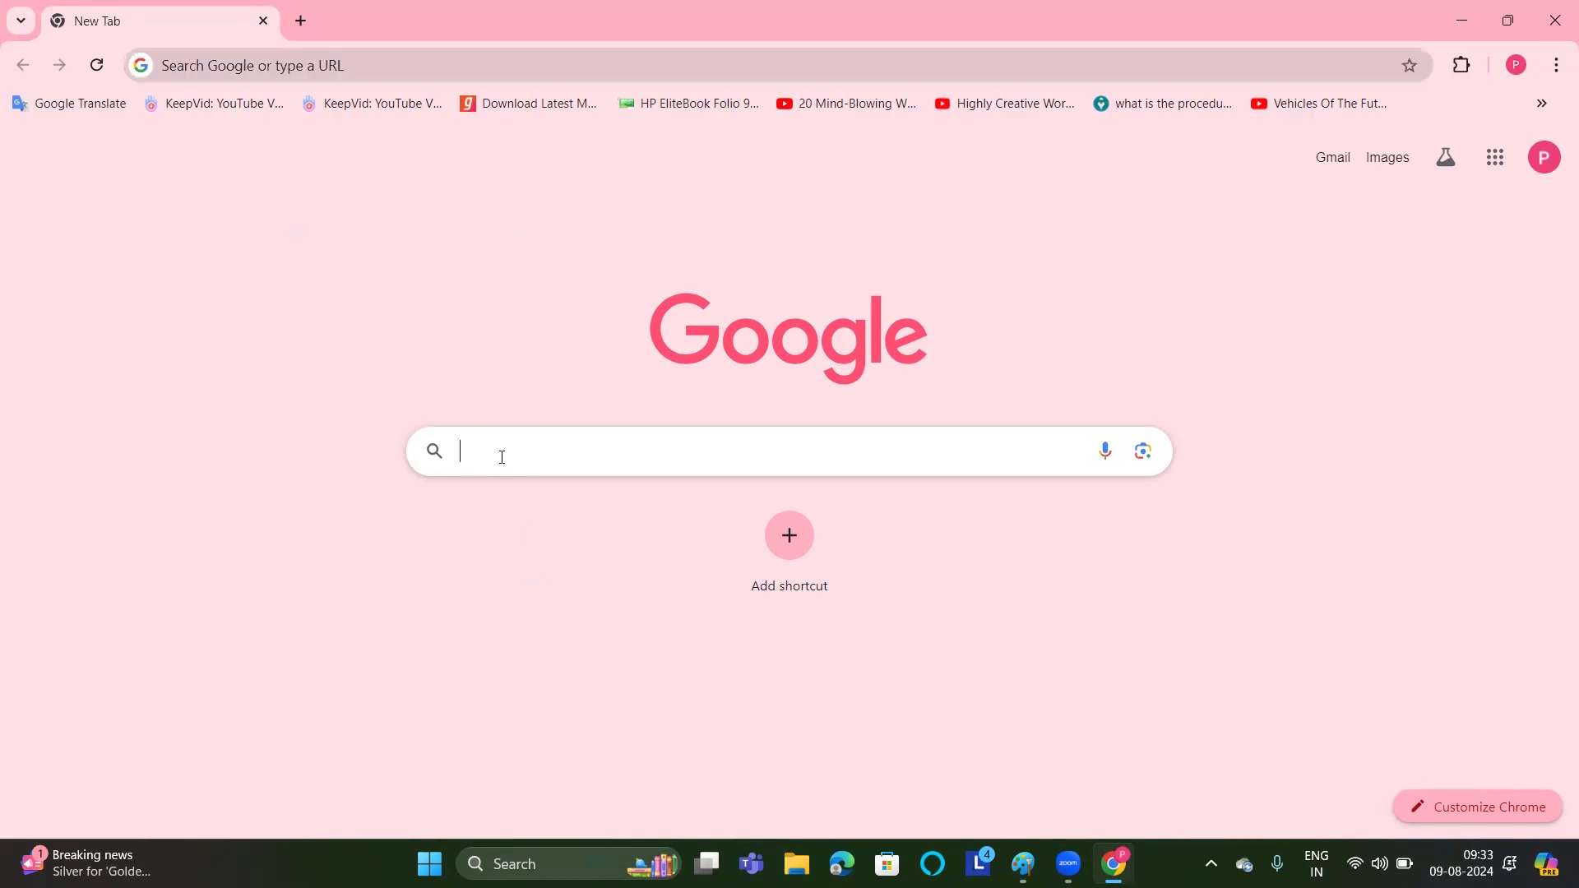
text(gcp console)
click(533, 505)
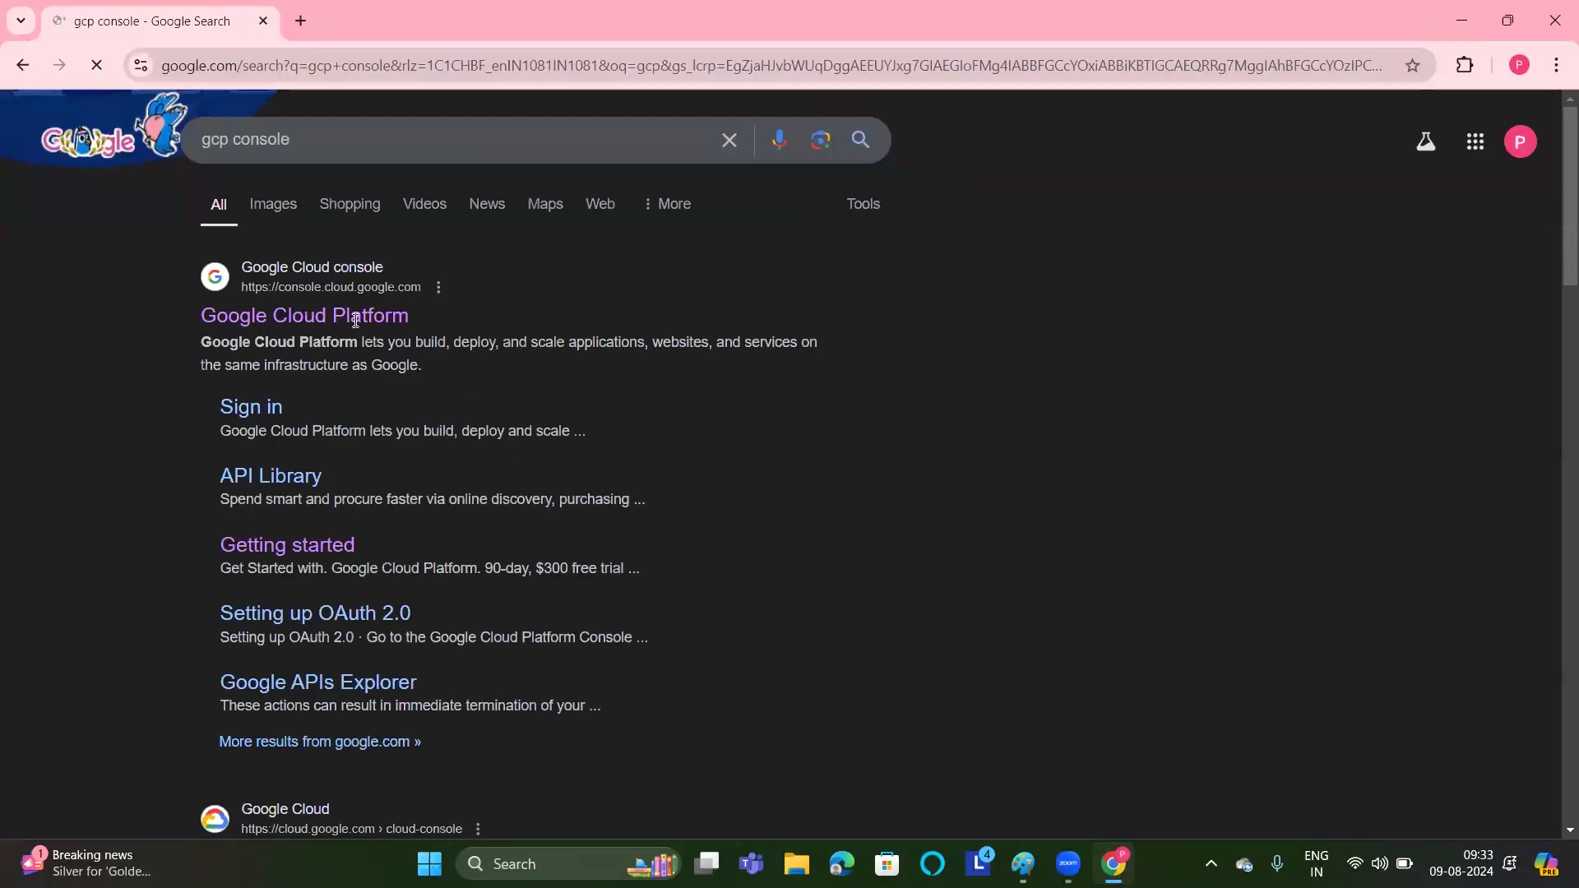
click(352, 322)
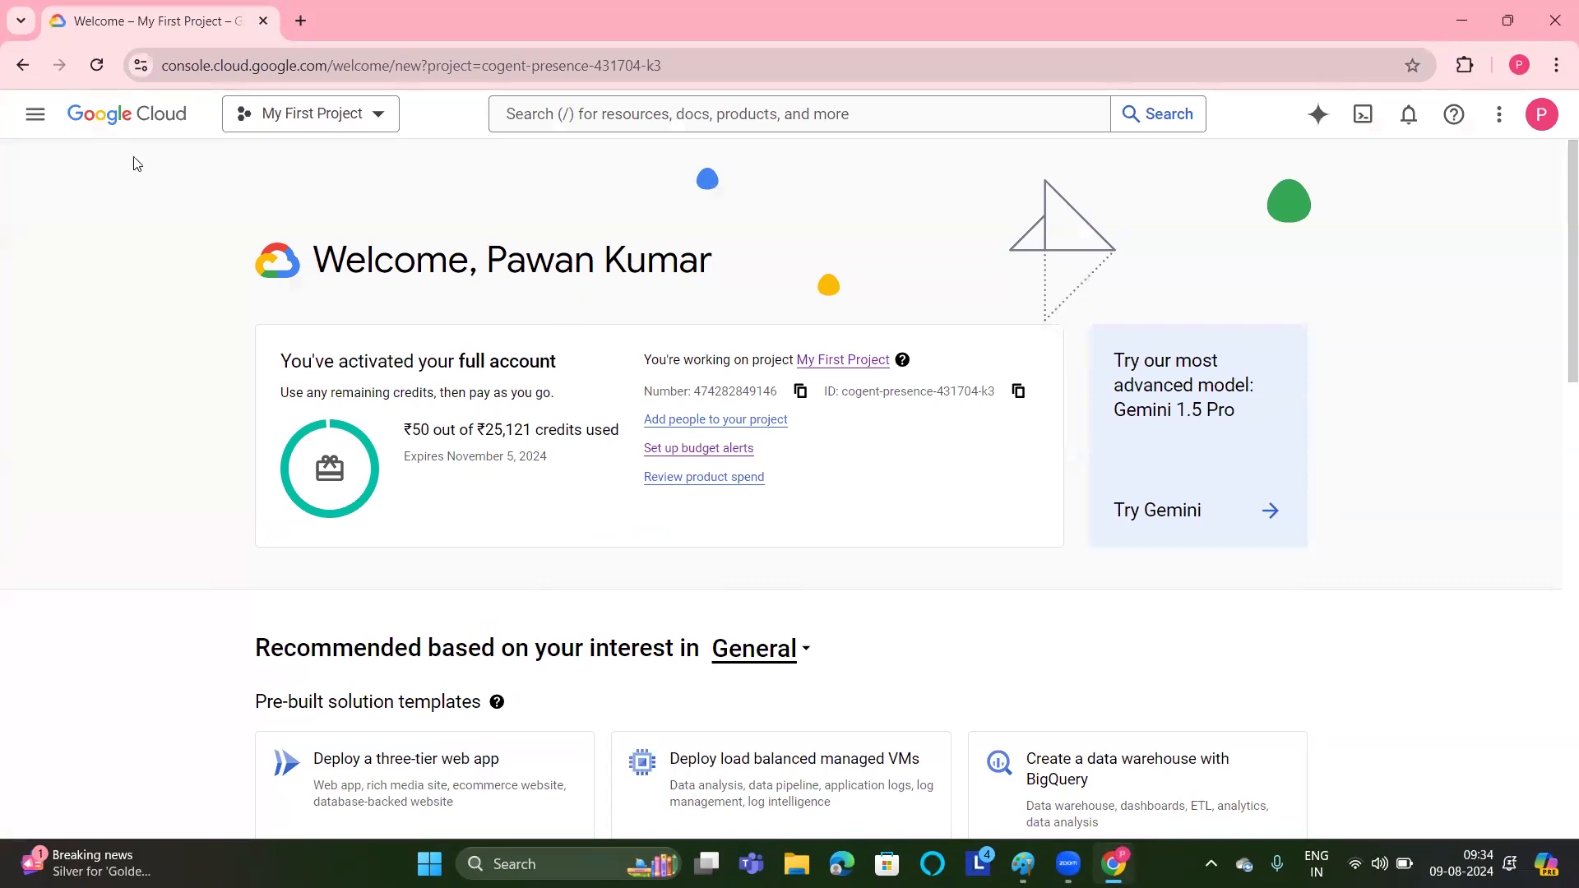
Show all products under Solutions and open Compute Engine from the Compute category.
click(25, 117)
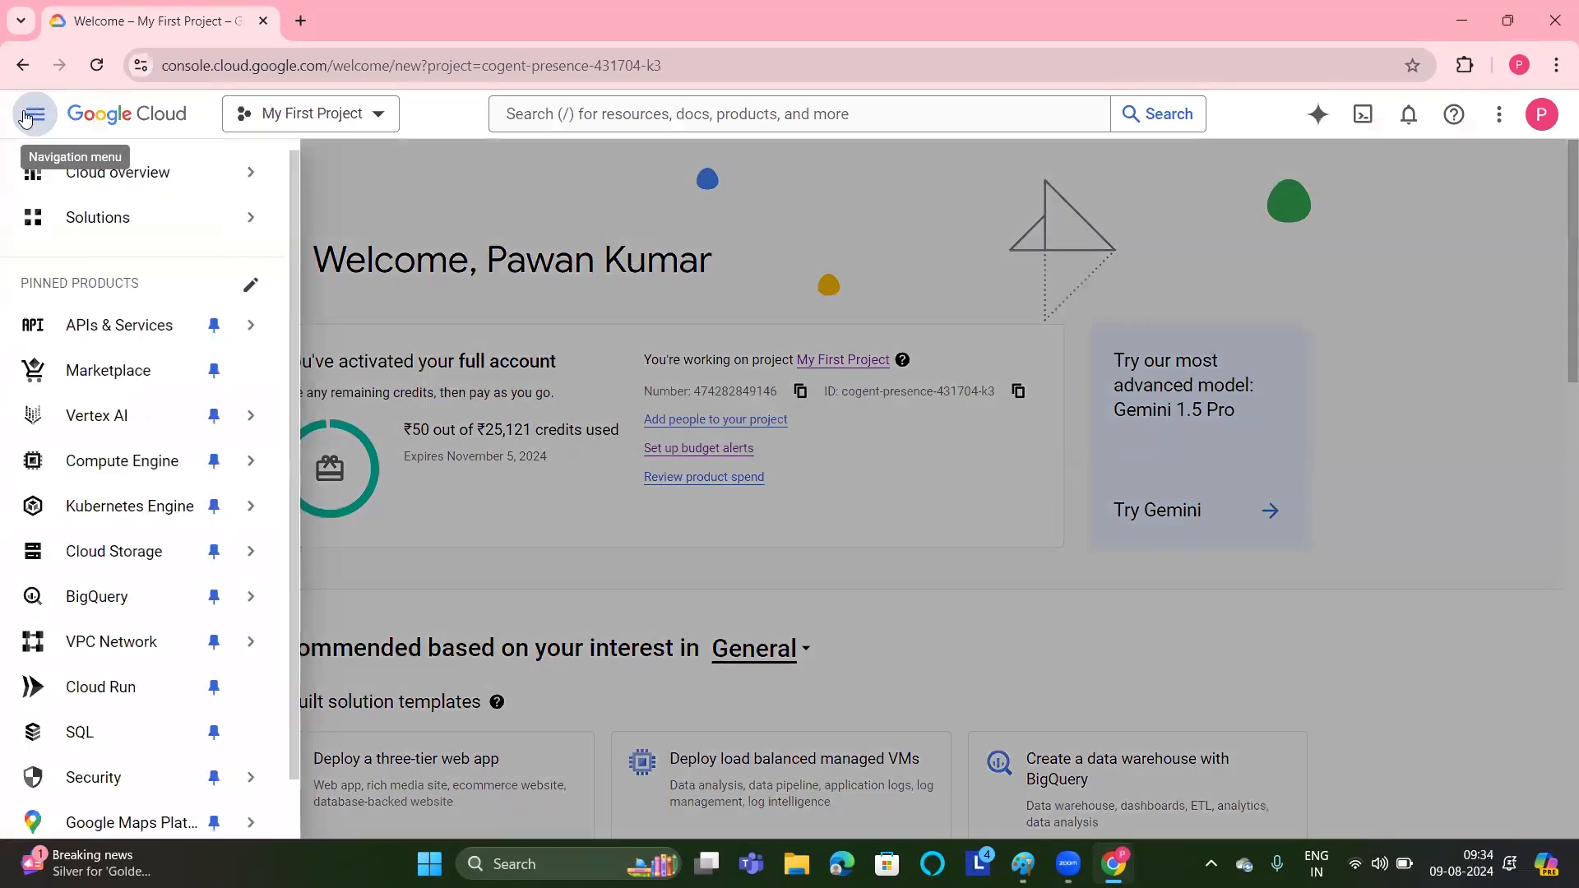
mouse_move(94, 215)
click(311, 232)
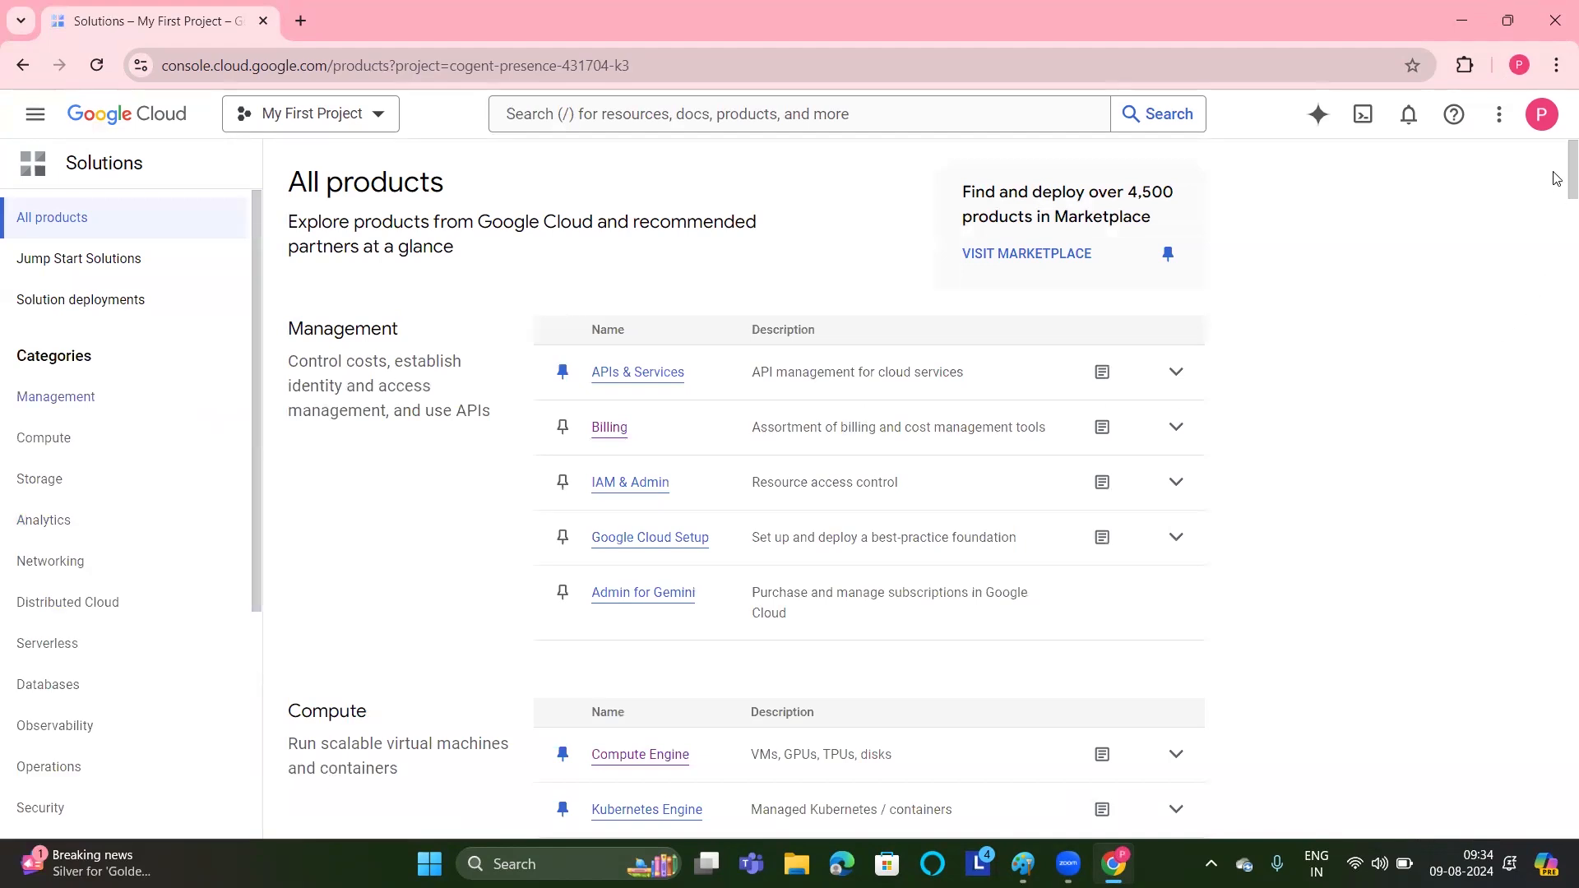
scroll(1557, 197, down, 7)
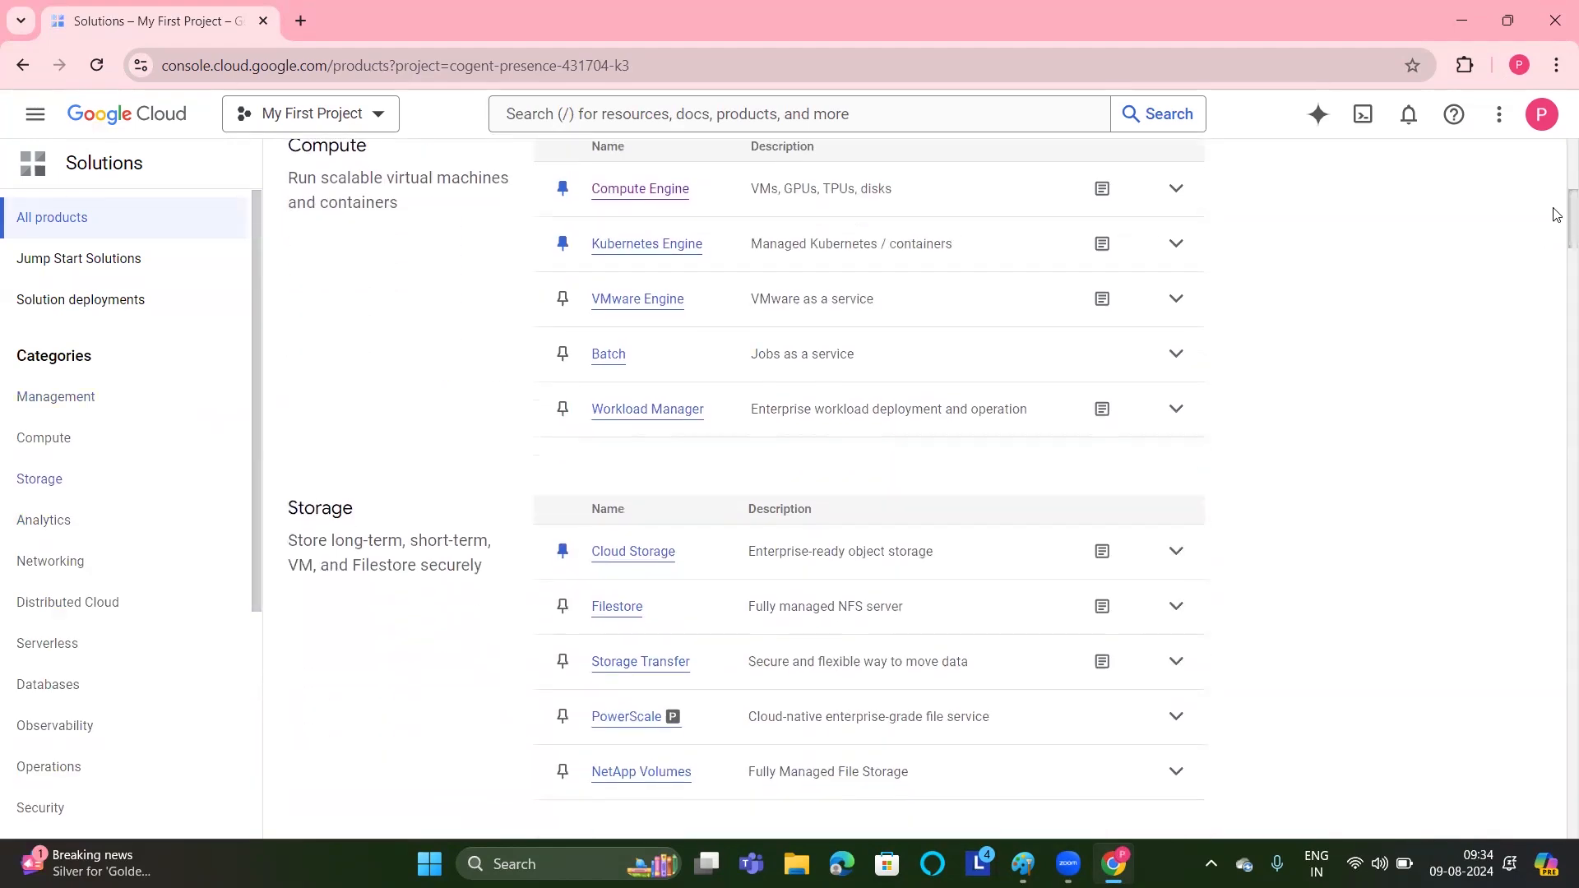
scroll(1556, 213, up, 1)
click(664, 303)
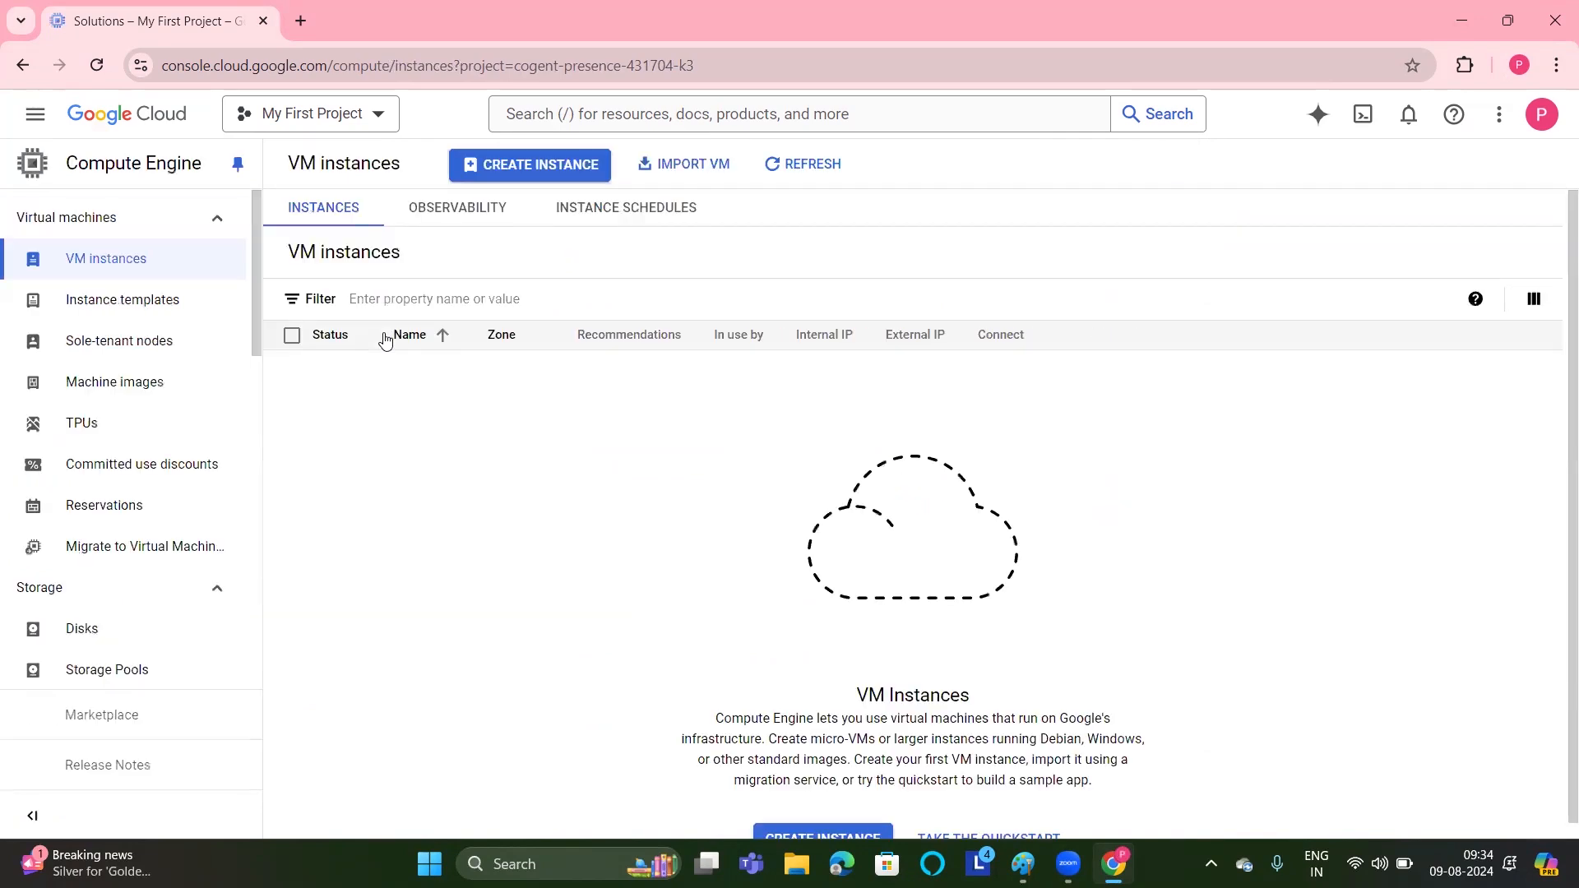
Start a new VM instance and compare the N2D series' estimate before selecting the E2 general-purpose series.
click(520, 165)
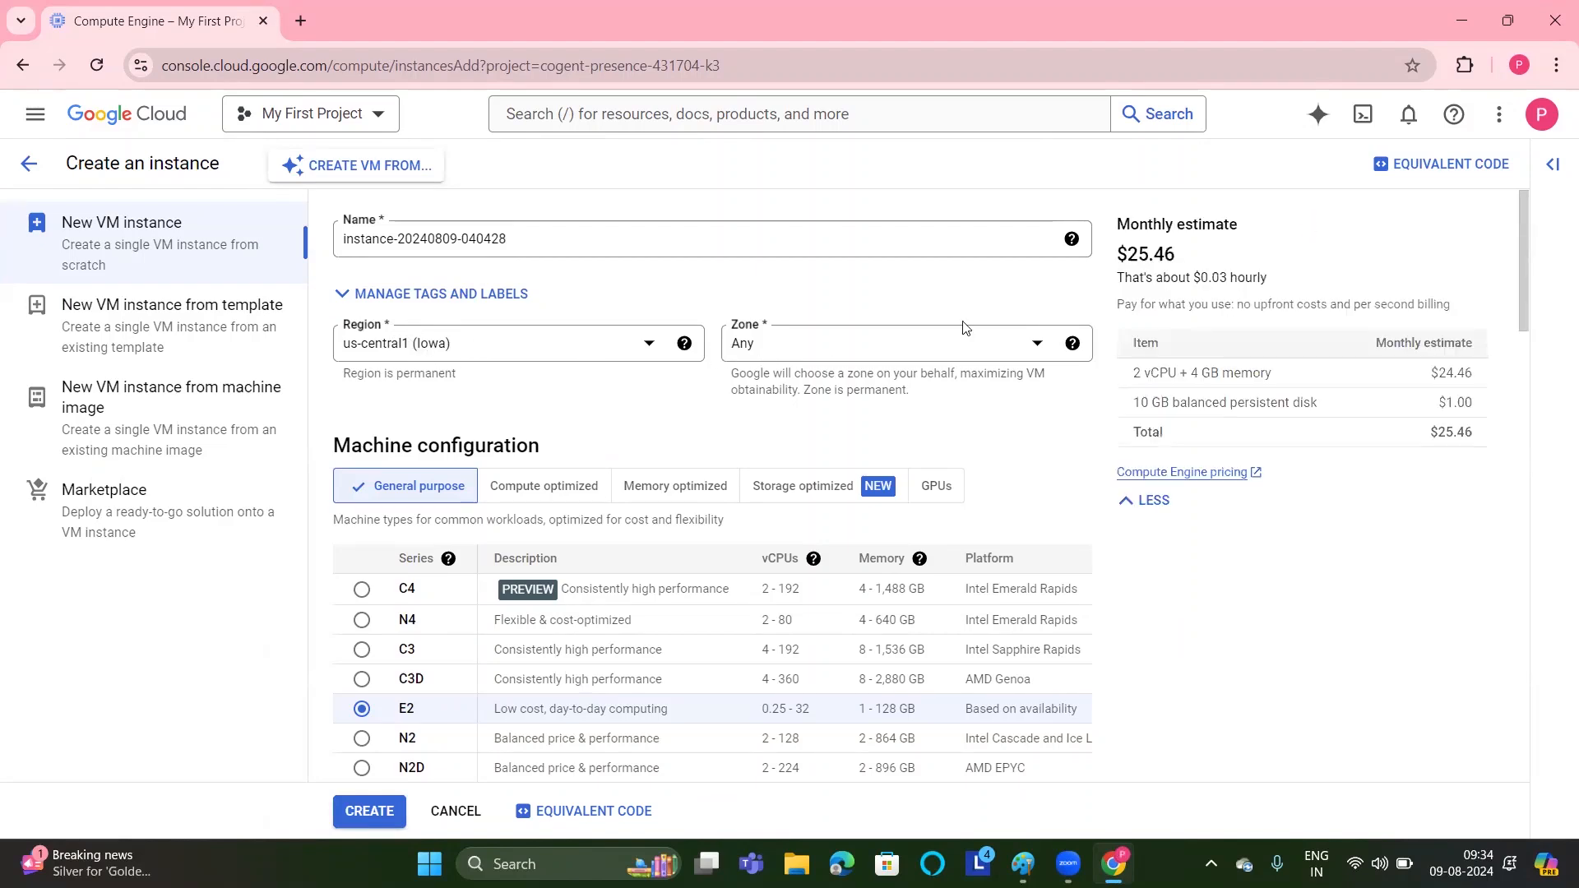
drag(1524, 216, 1523, 273)
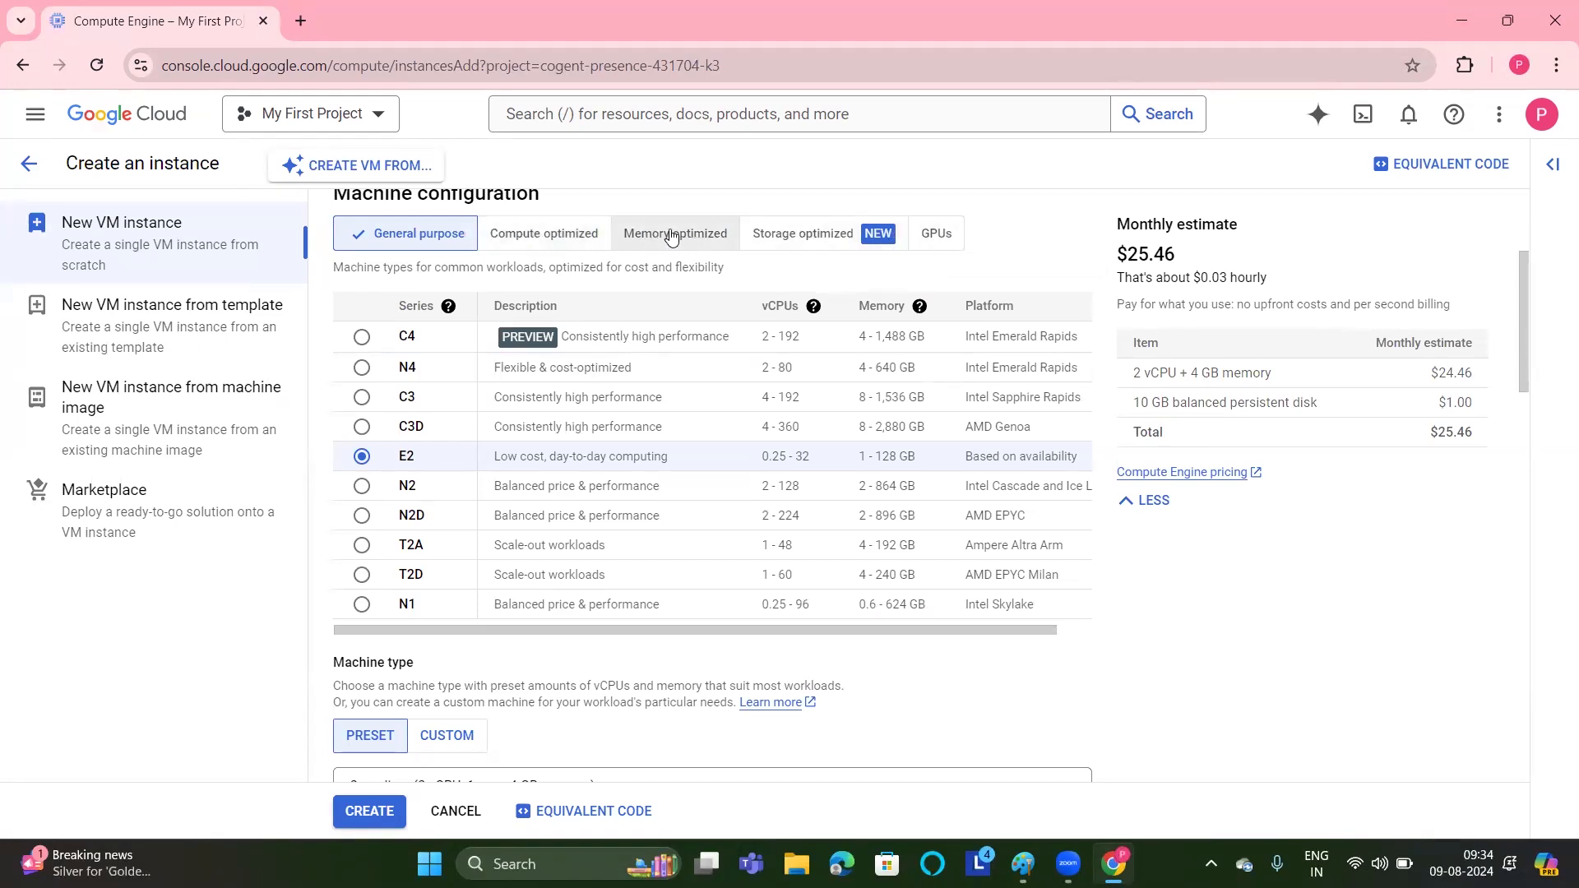
click(822, 520)
mouse_move(1521, 272)
mouse_down()
mouse_move(1532, 326)
mouse_move(1526, 260)
mouse_up()
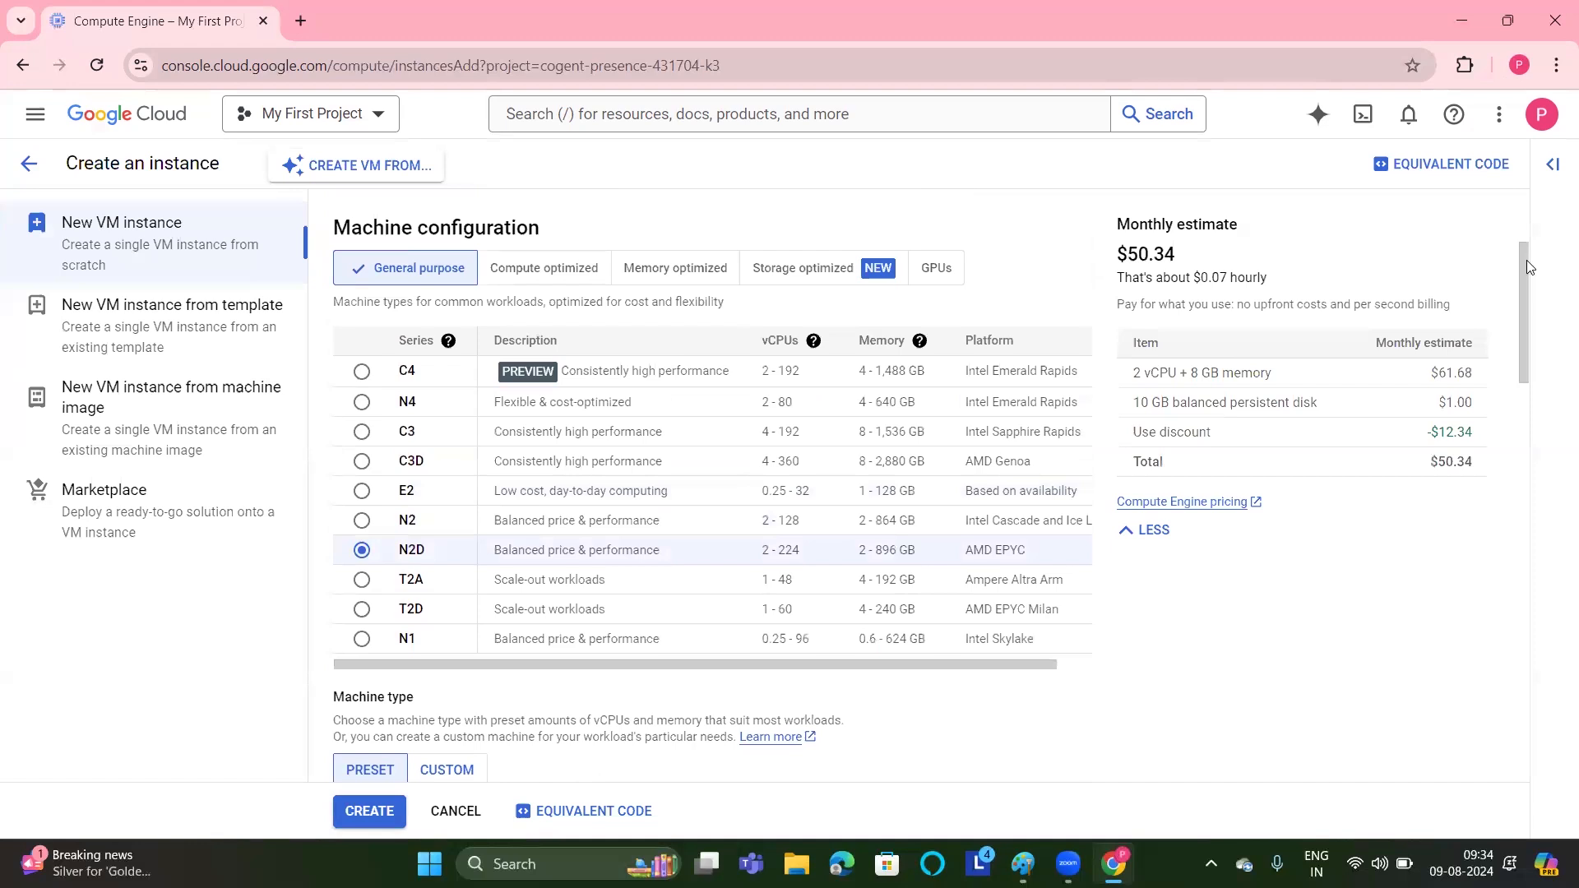
click(363, 493)
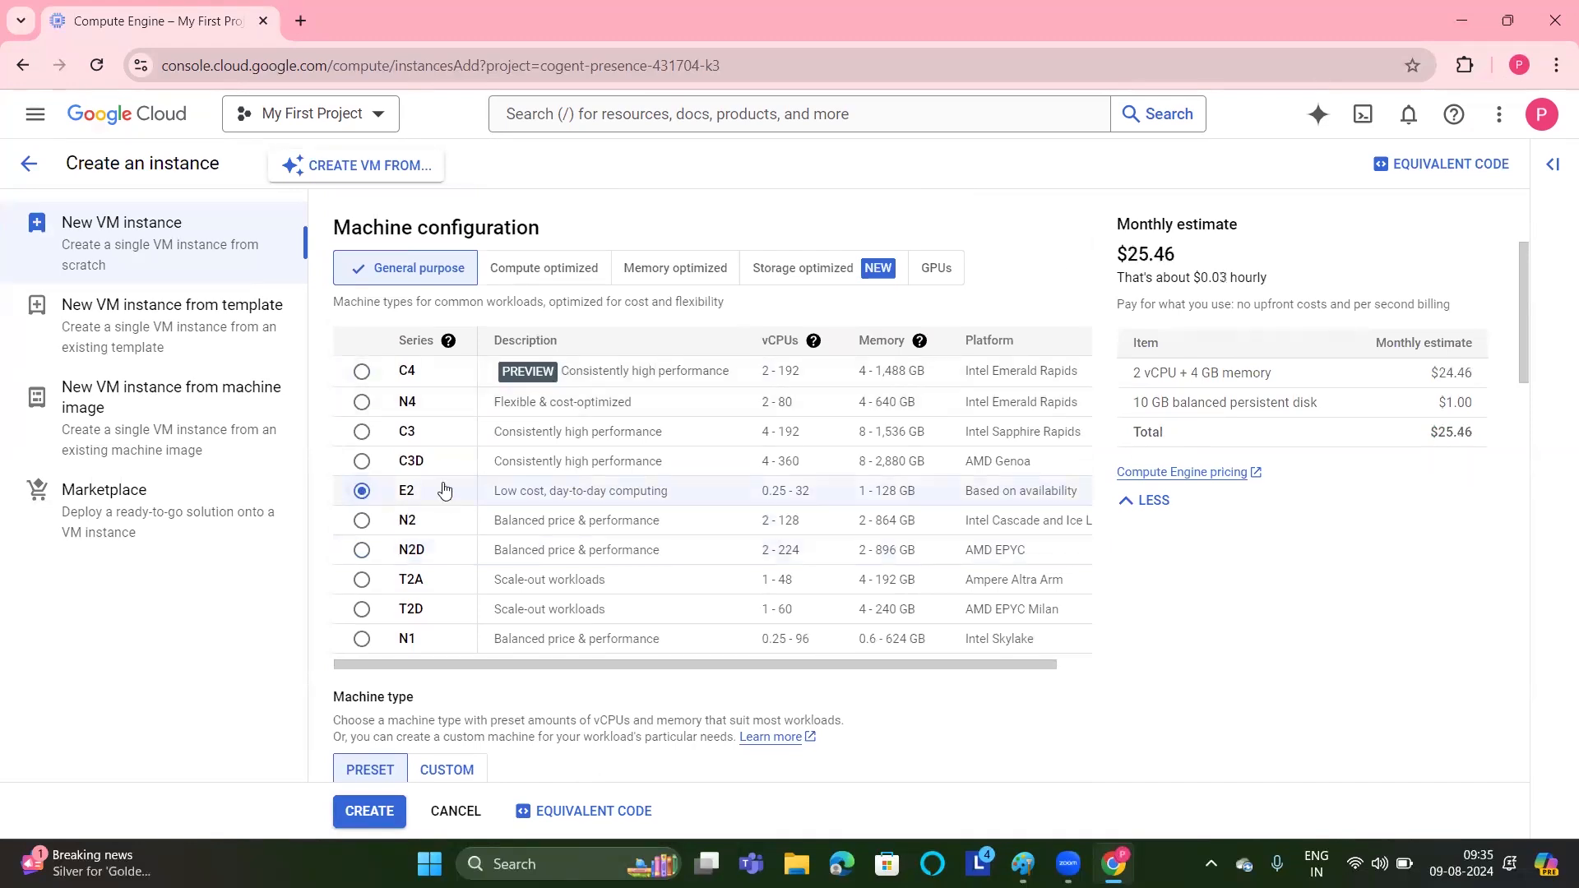
Allow HTTP and HTTPS traffic in the instance's firewall settings and create the VM.
drag(1526, 263, 1528, 391)
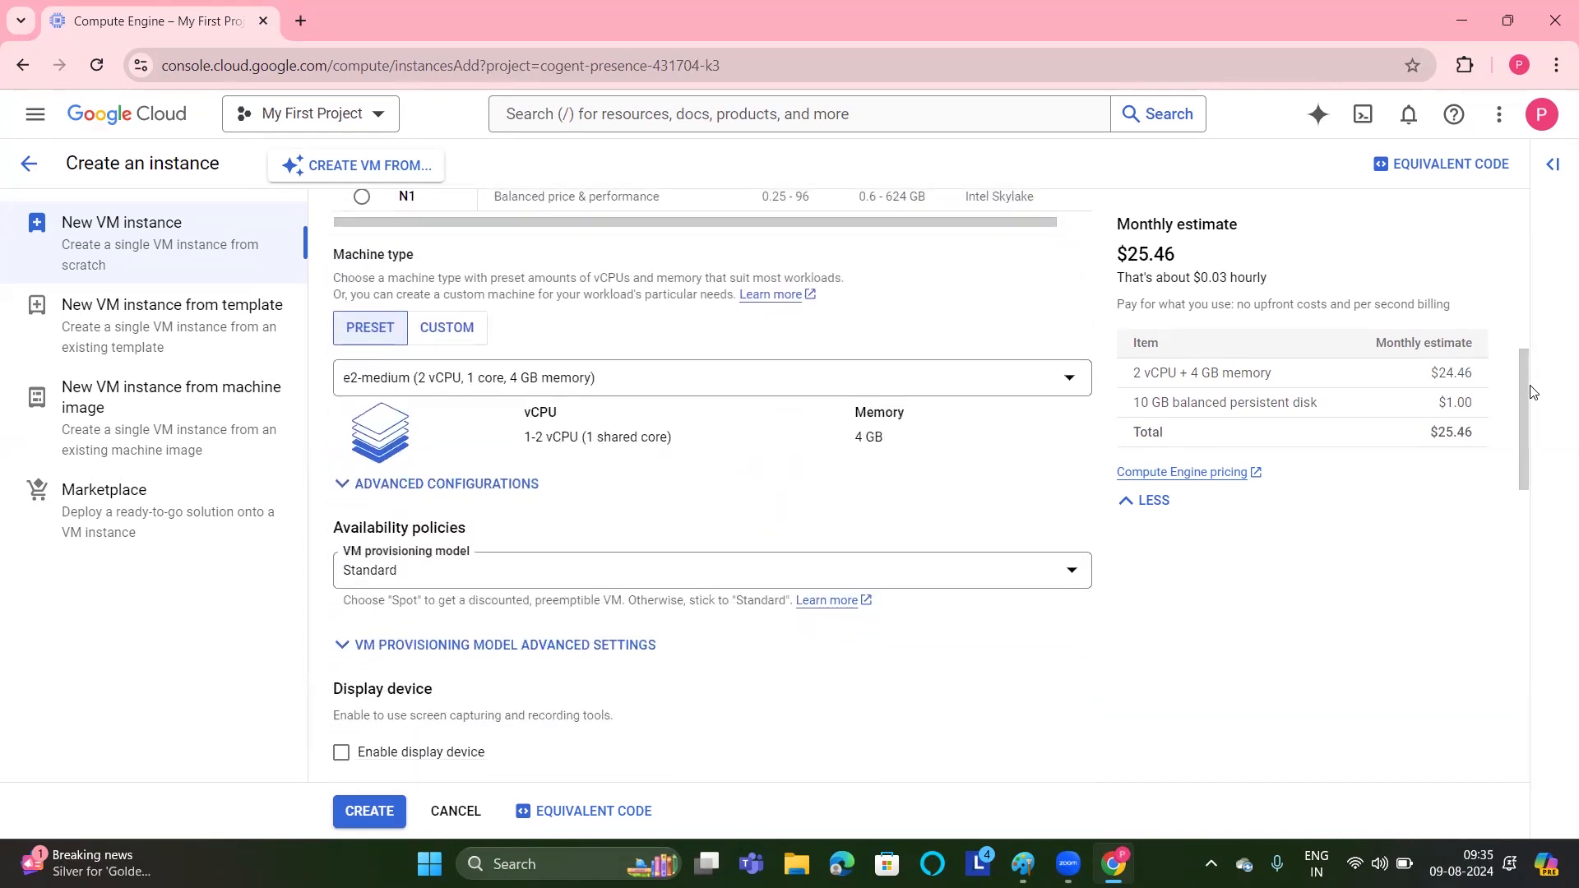
drag(1525, 381, 1498, 560)
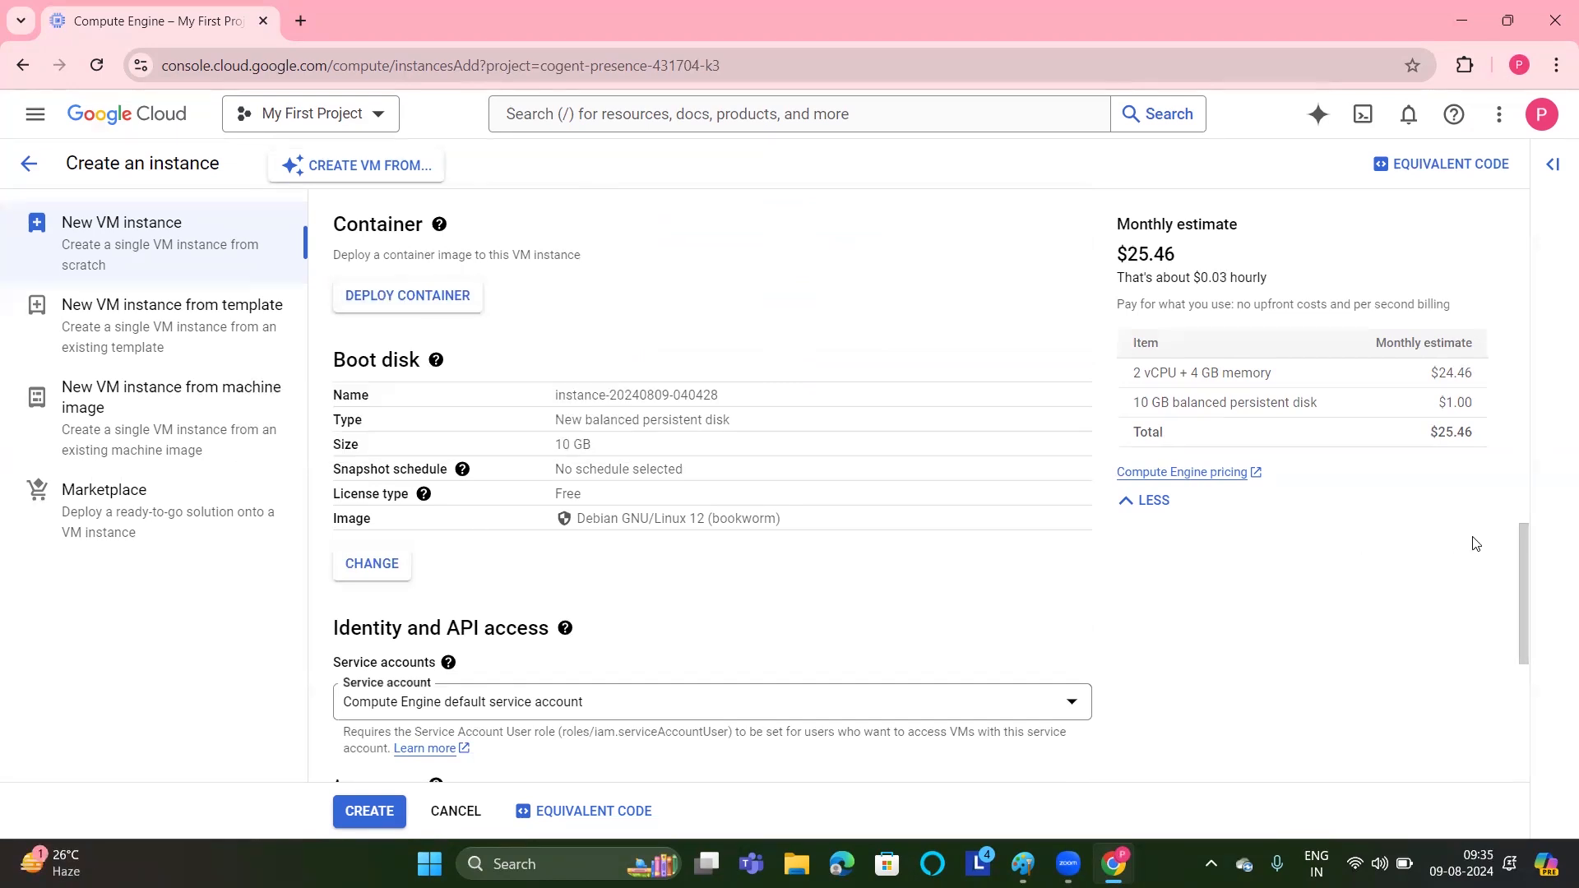
drag(1525, 534, 1543, 680)
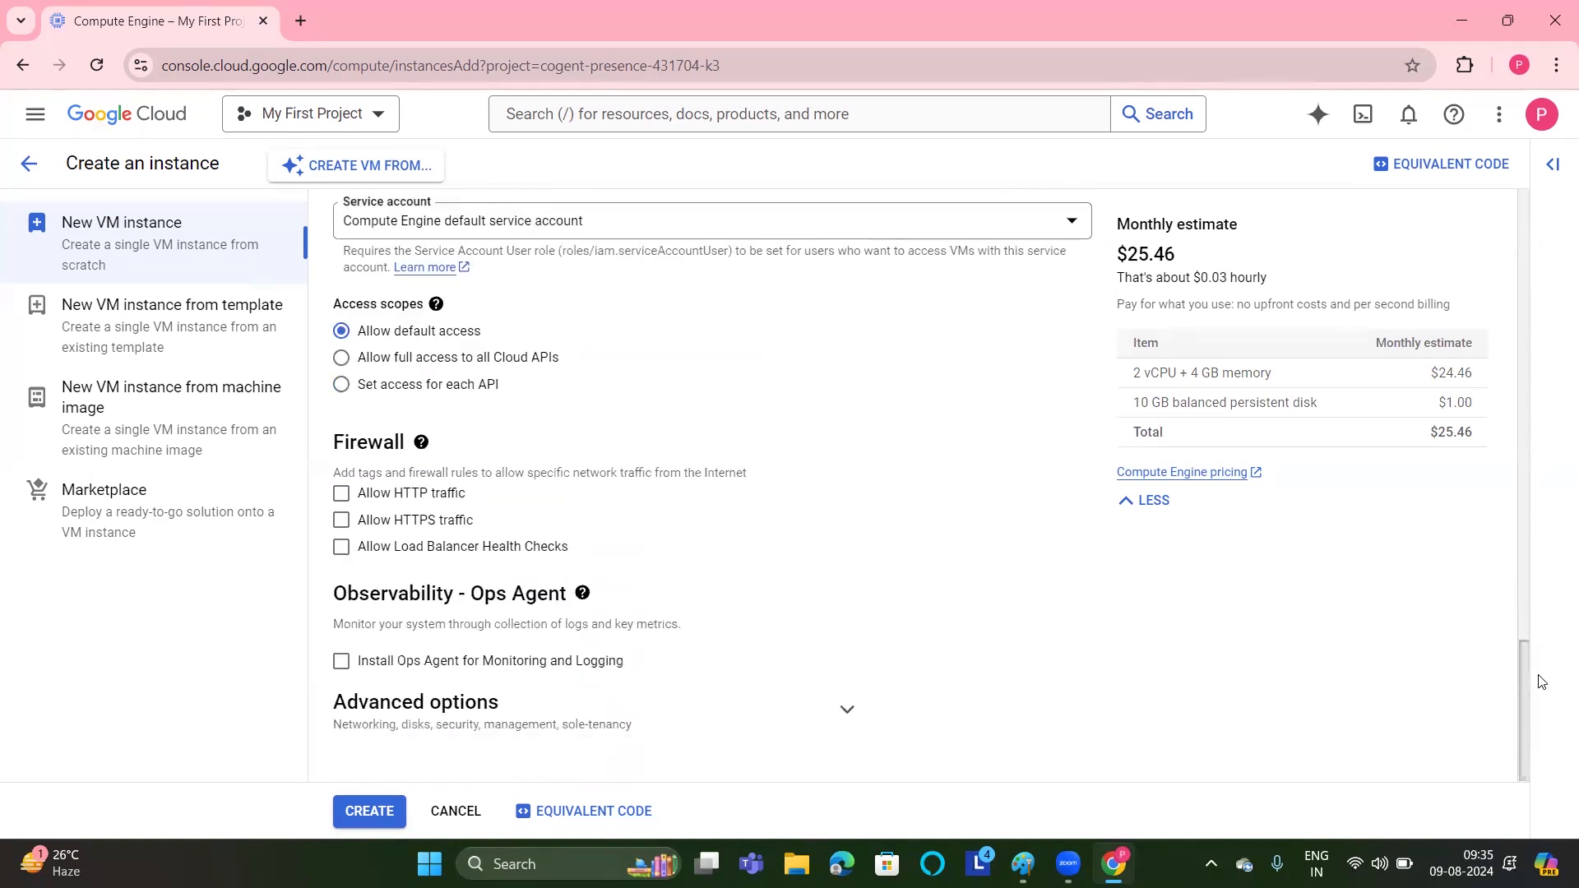
click(341, 495)
click(342, 522)
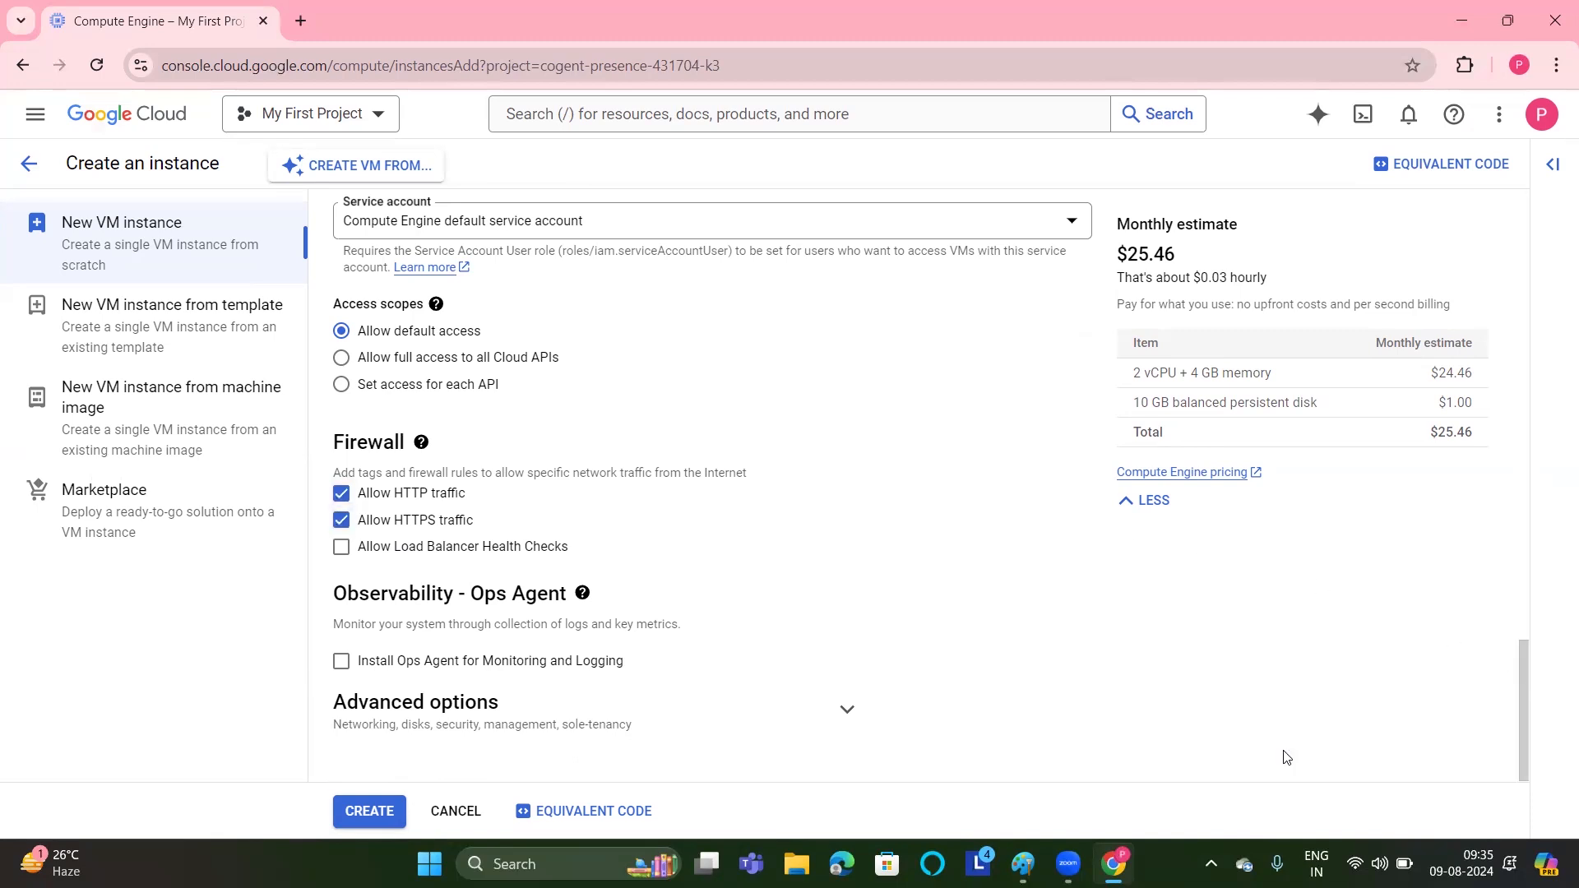
click(356, 814)
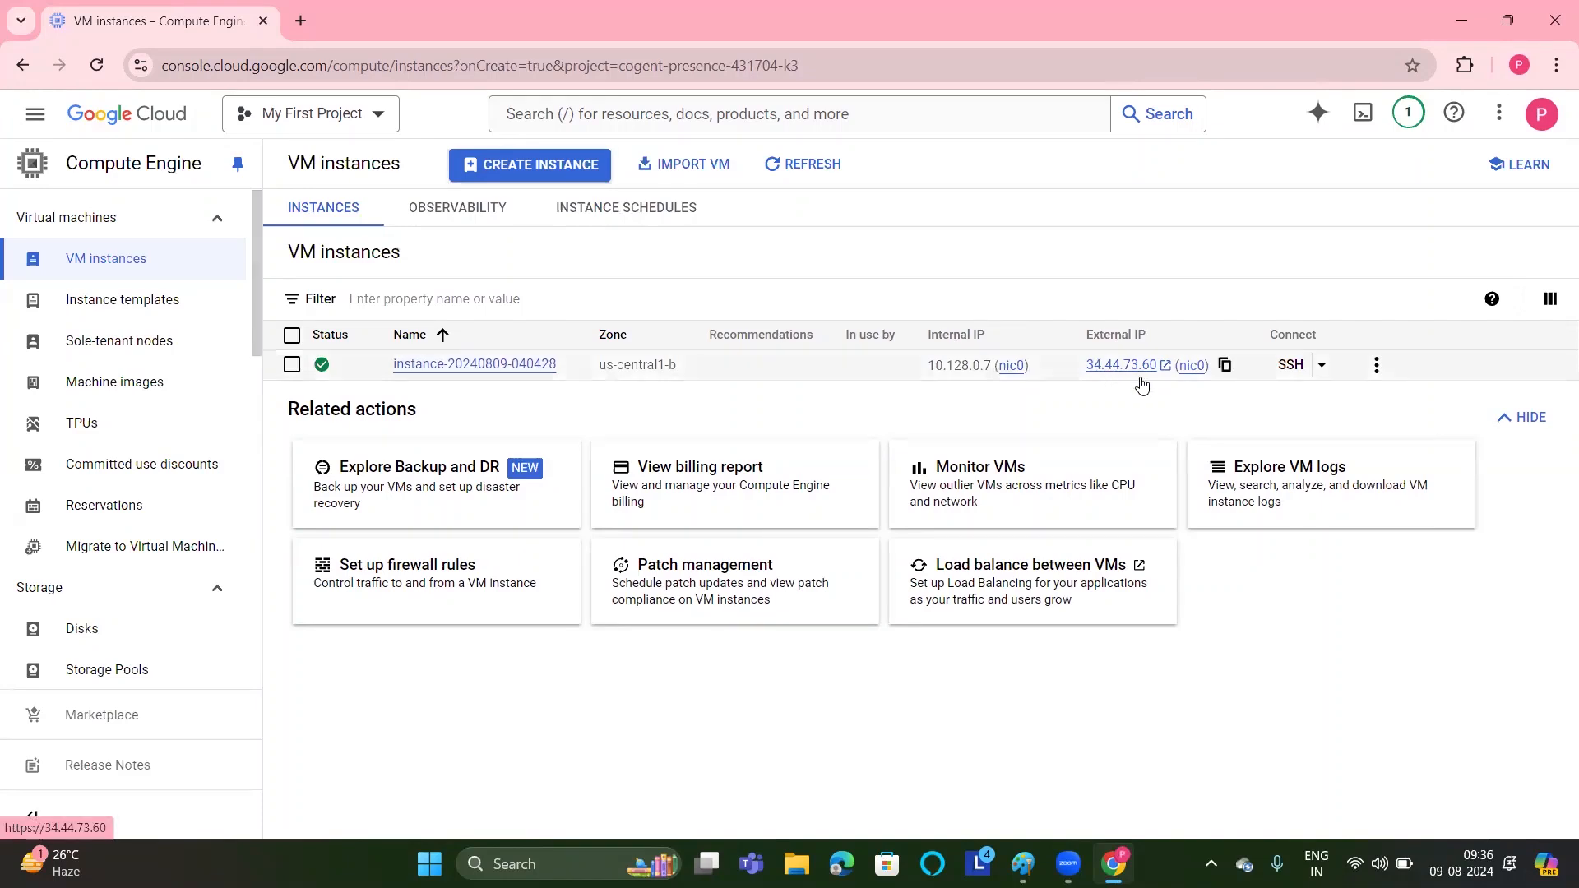
Connect to the new VM over SSH in a browser window and authorize SSH-in-browser.
click(1324, 366)
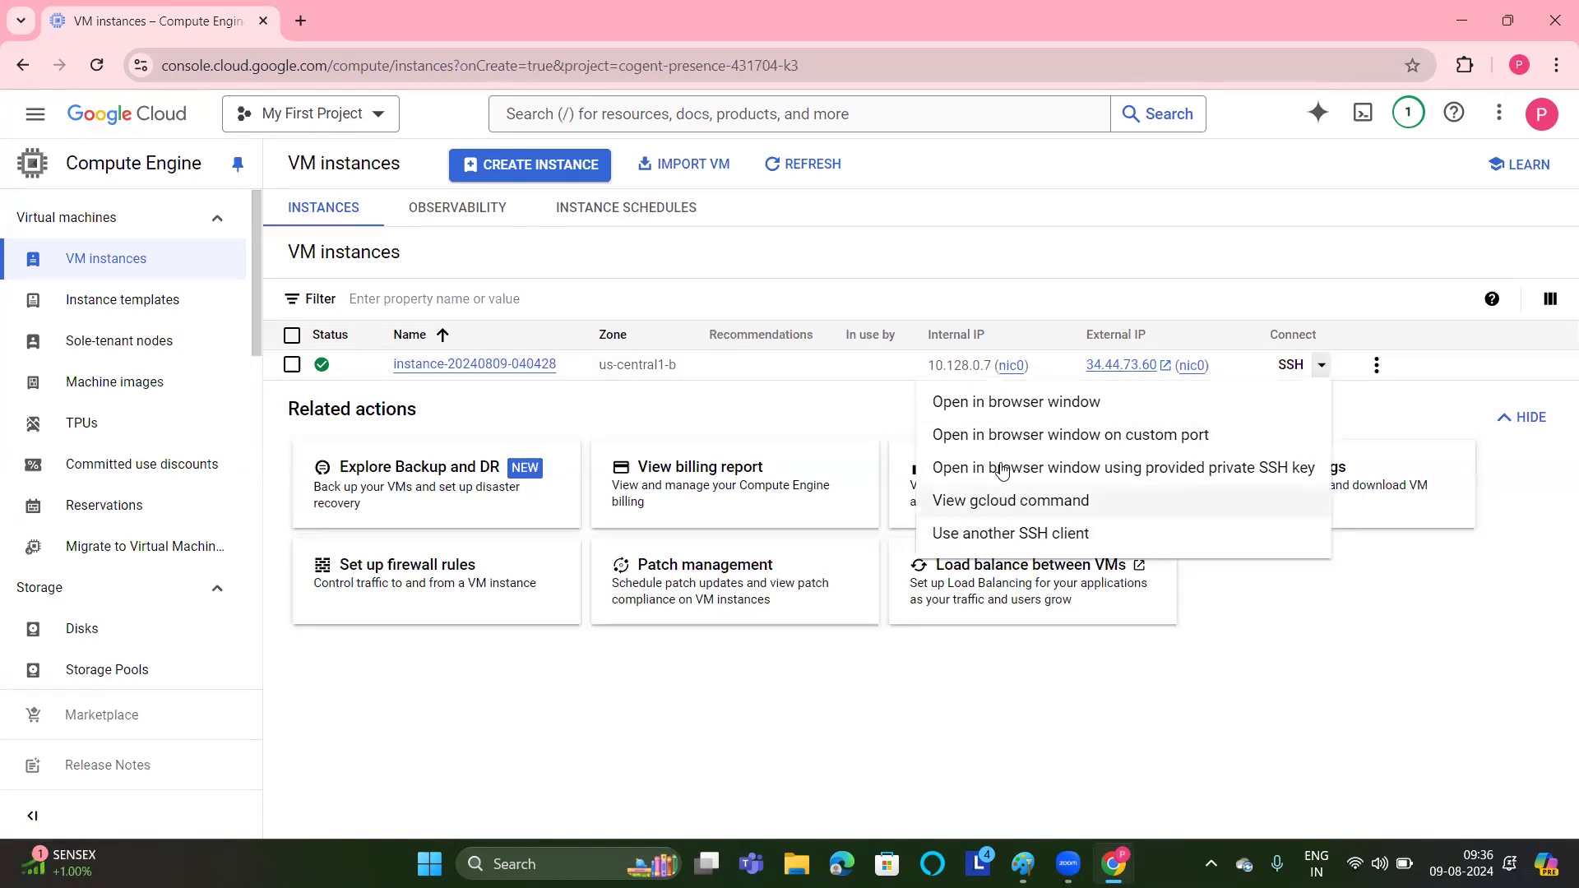
click(1007, 400)
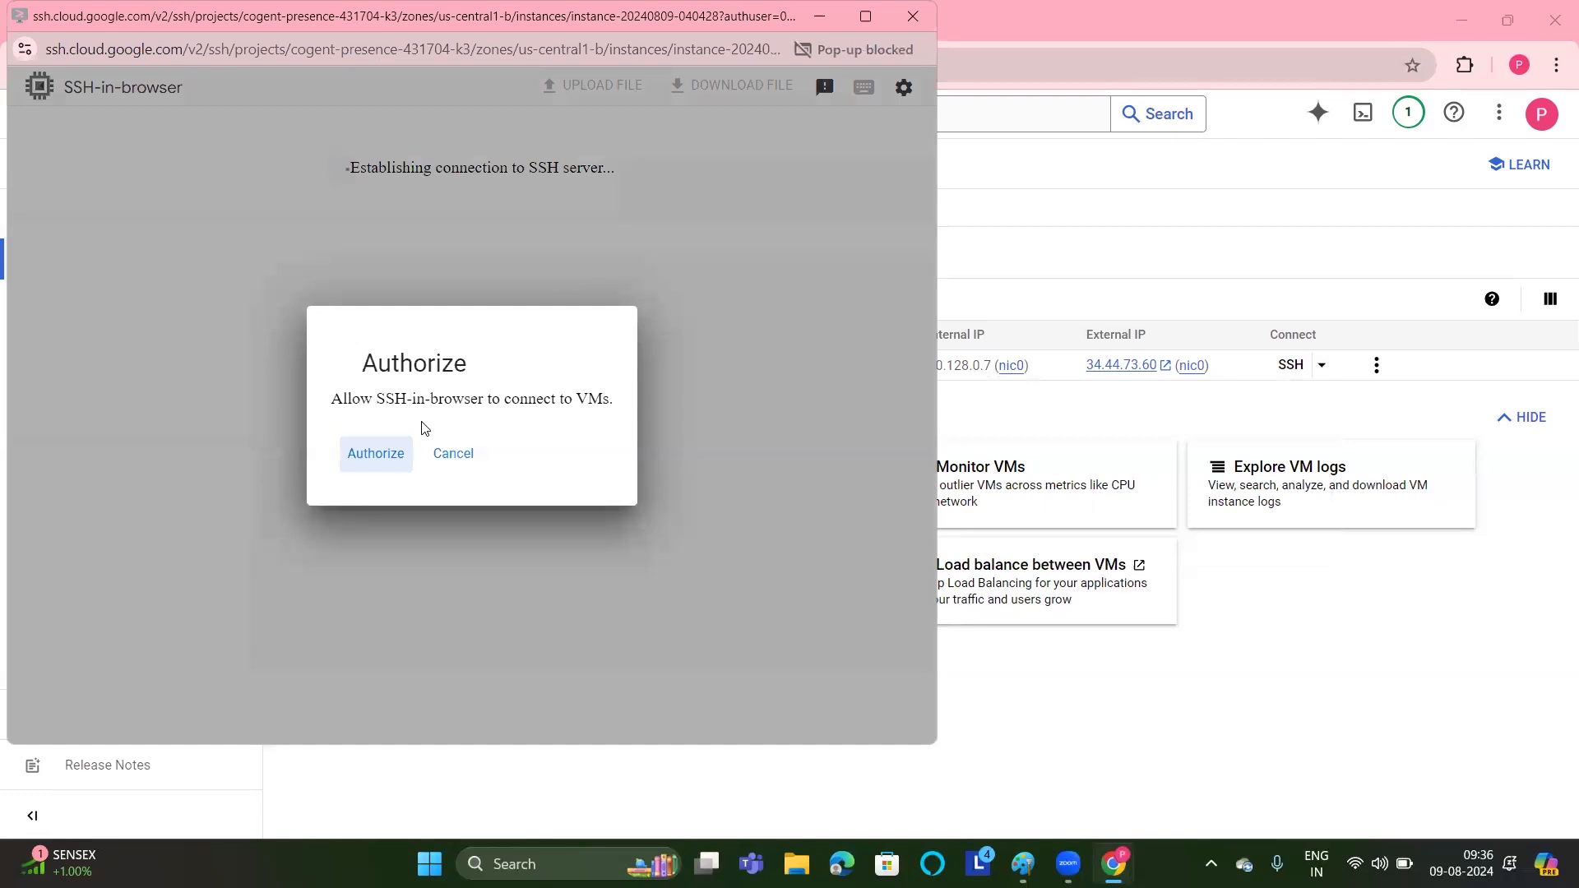
click(383, 455)
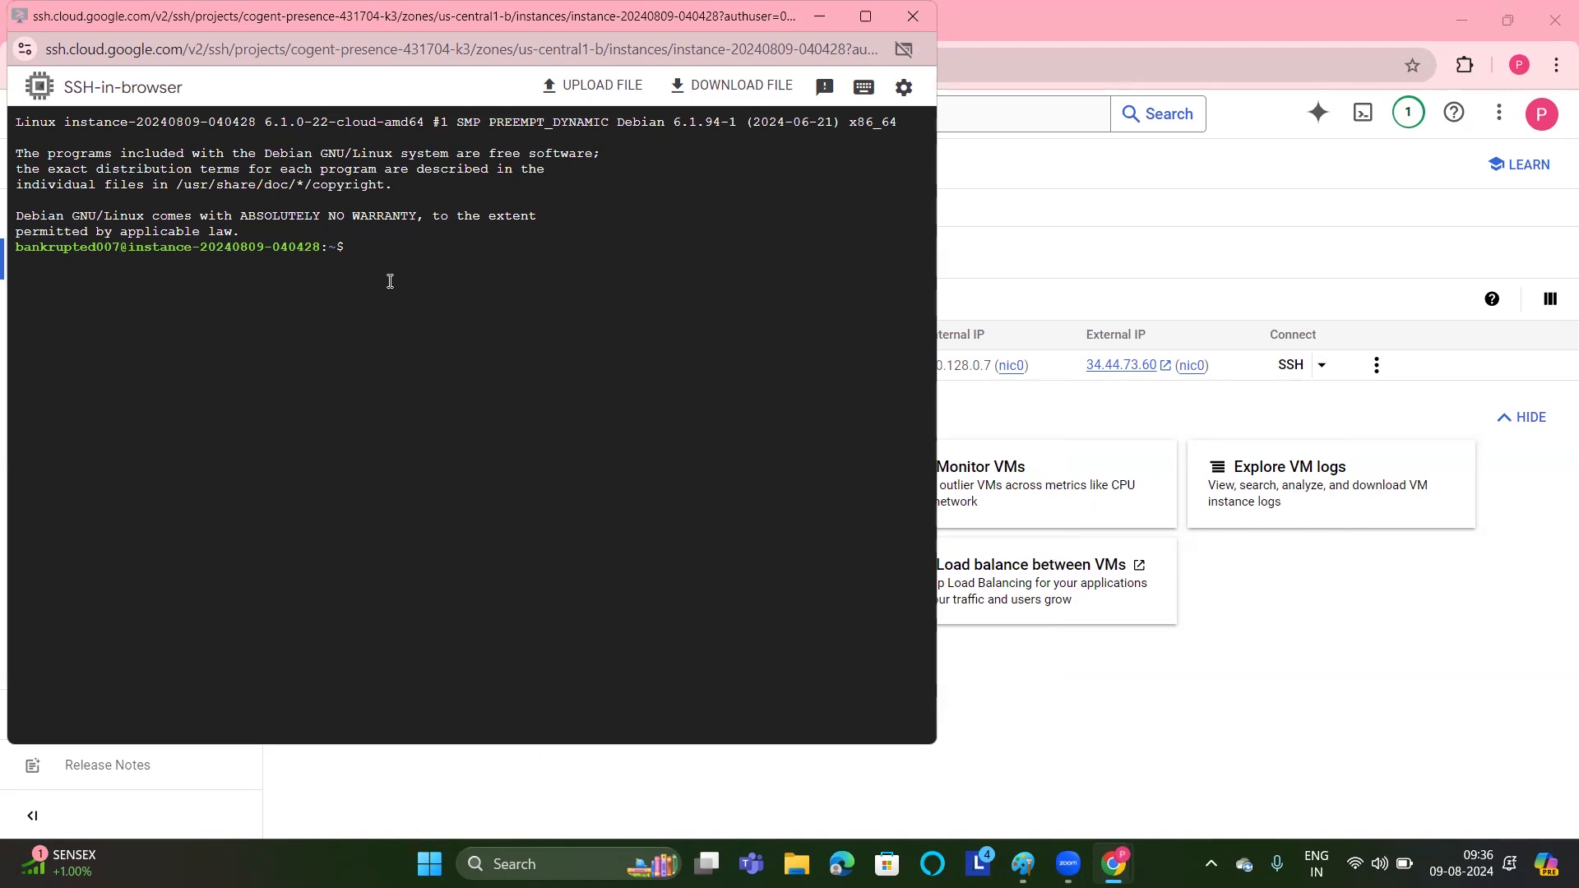
Run "cd /" and "ls" in the SSH session to list the root directory, and close the session window.
text(cd /)
key(Return)
text(ls)
key(Return)
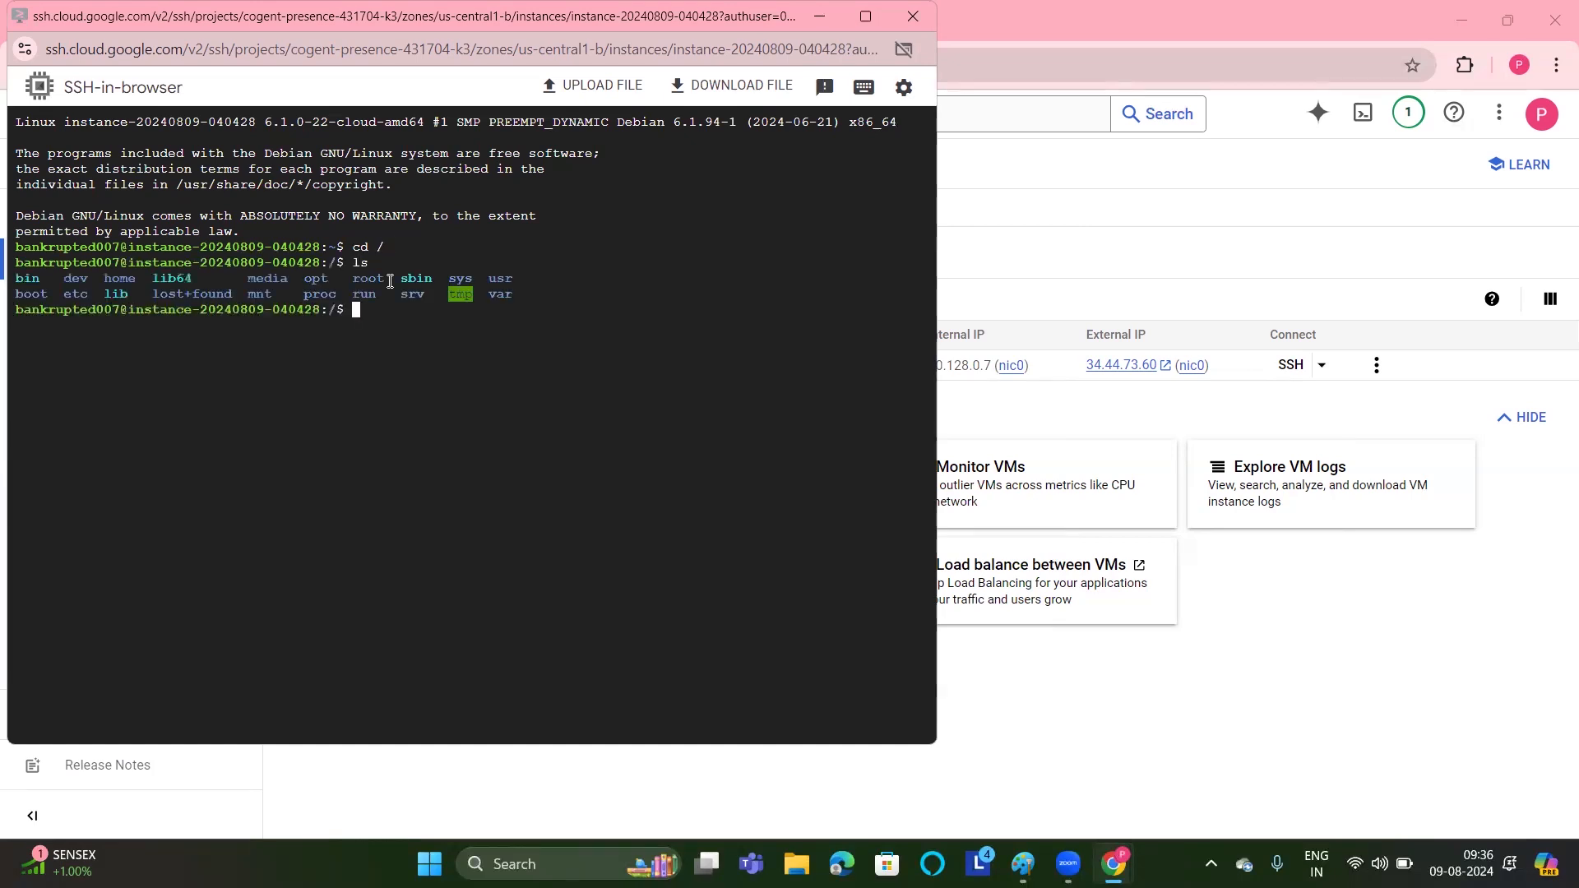
click(909, 21)
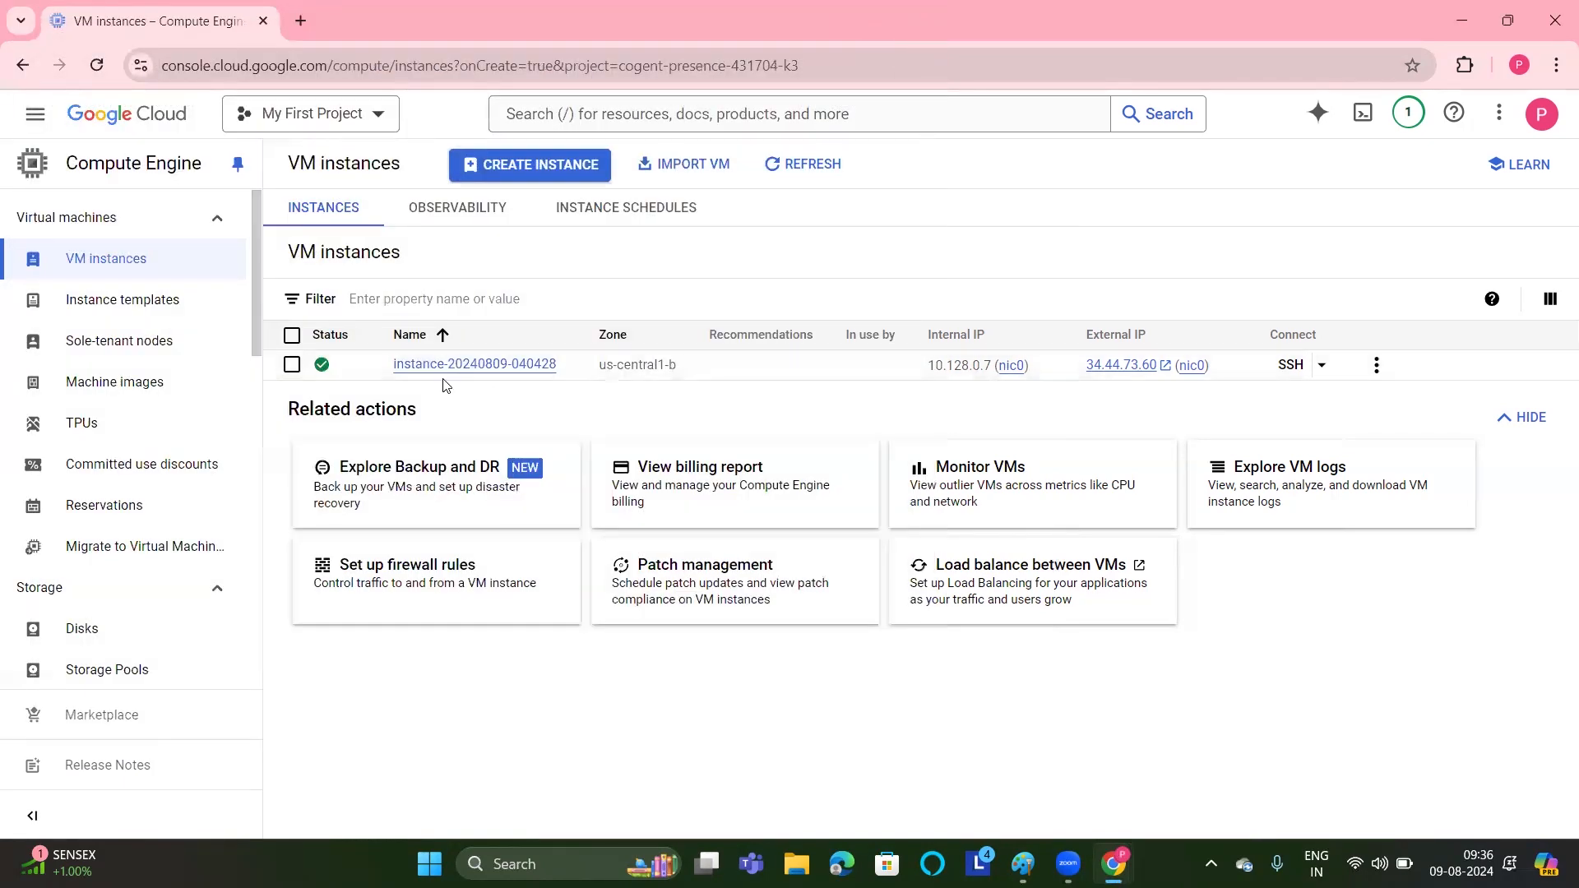
Start a new instance template and review its machine configuration, boot disk, API access and firewall settings.
click(142, 303)
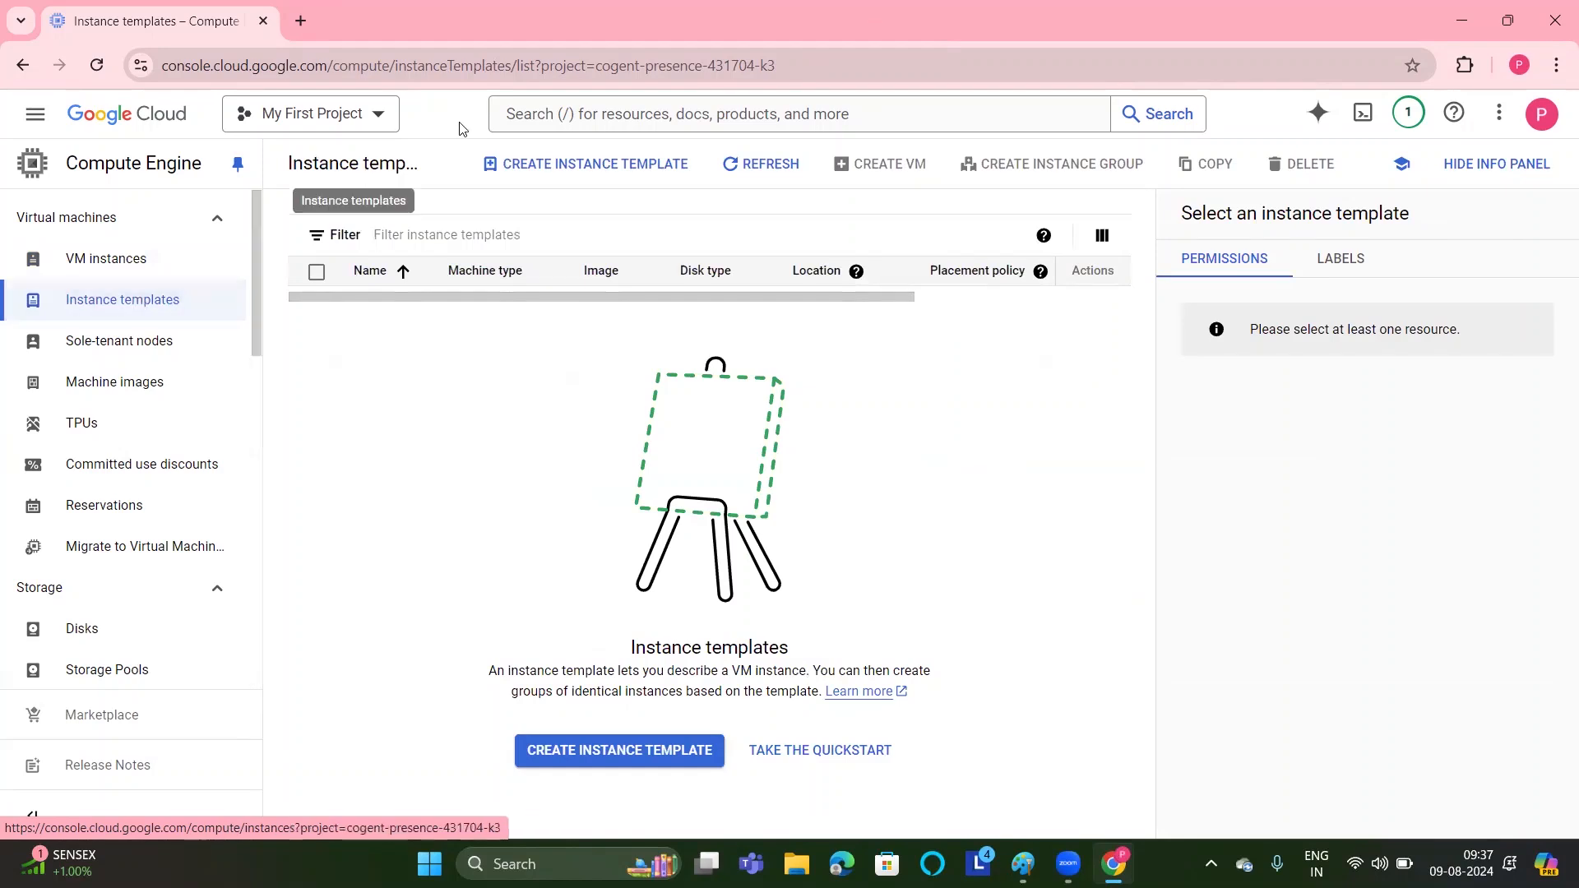
click(587, 165)
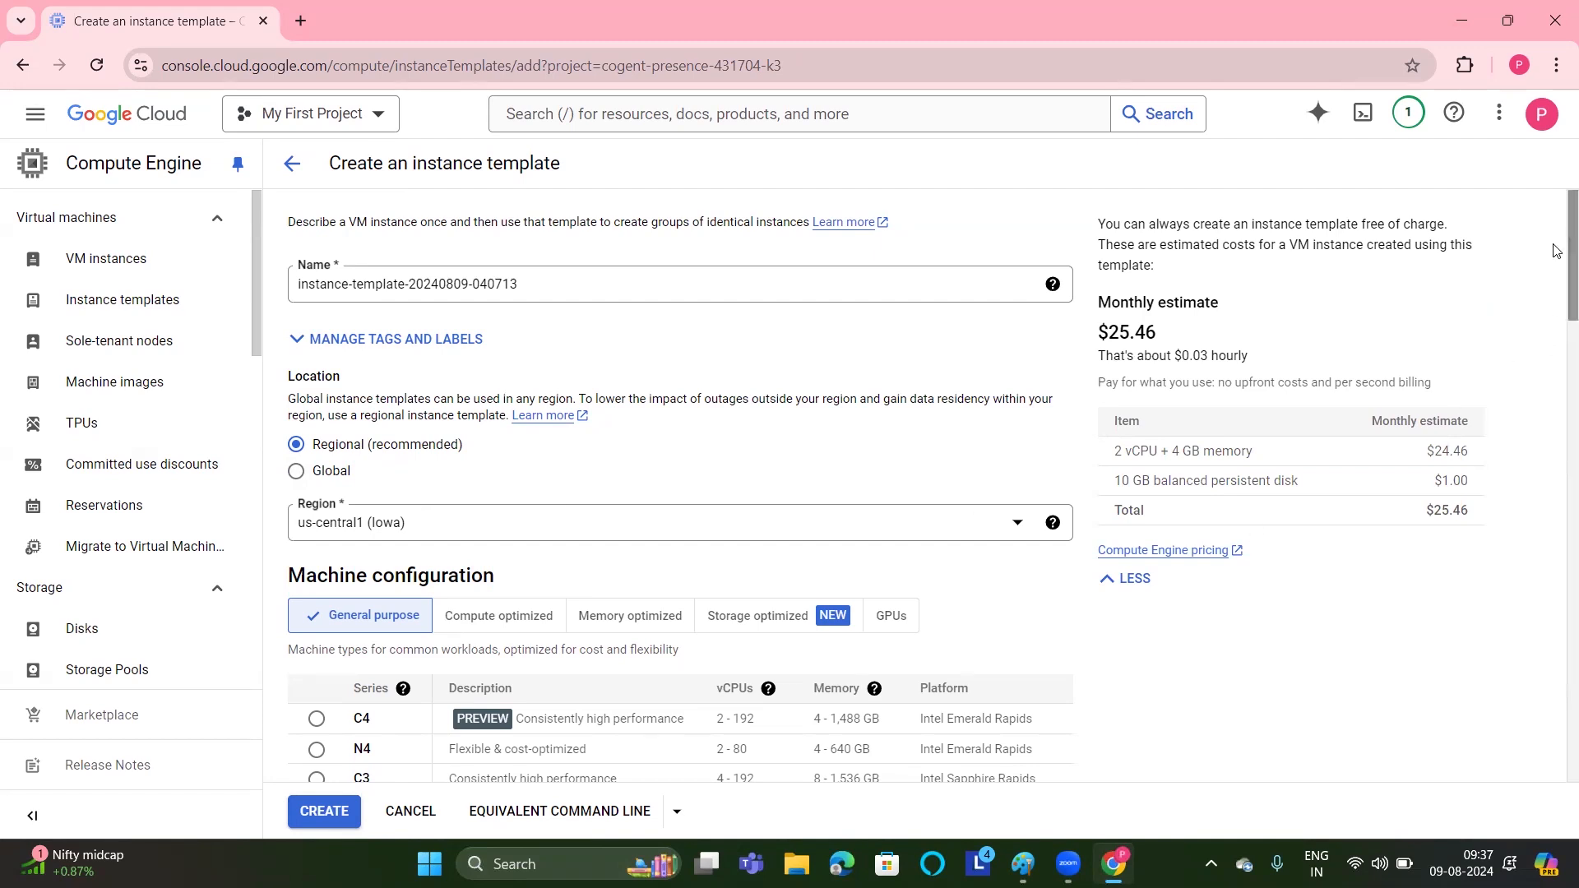
scroll(1555, 239, down, 4)
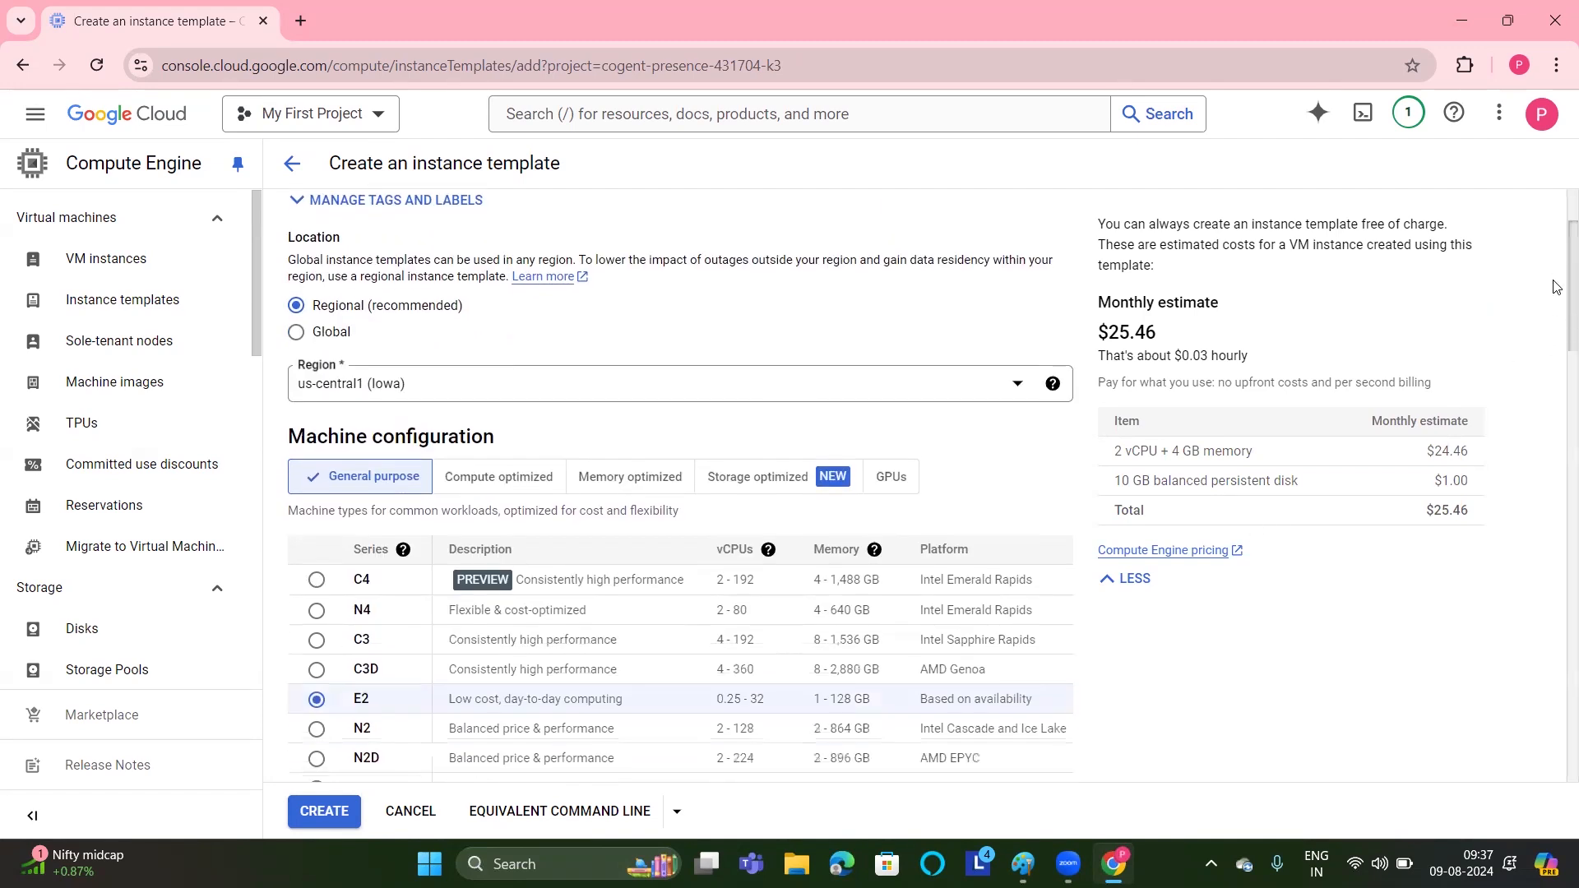
scroll(1555, 326, down, 1)
scroll(1555, 326, down, 1)
scroll(1555, 322, up, 2)
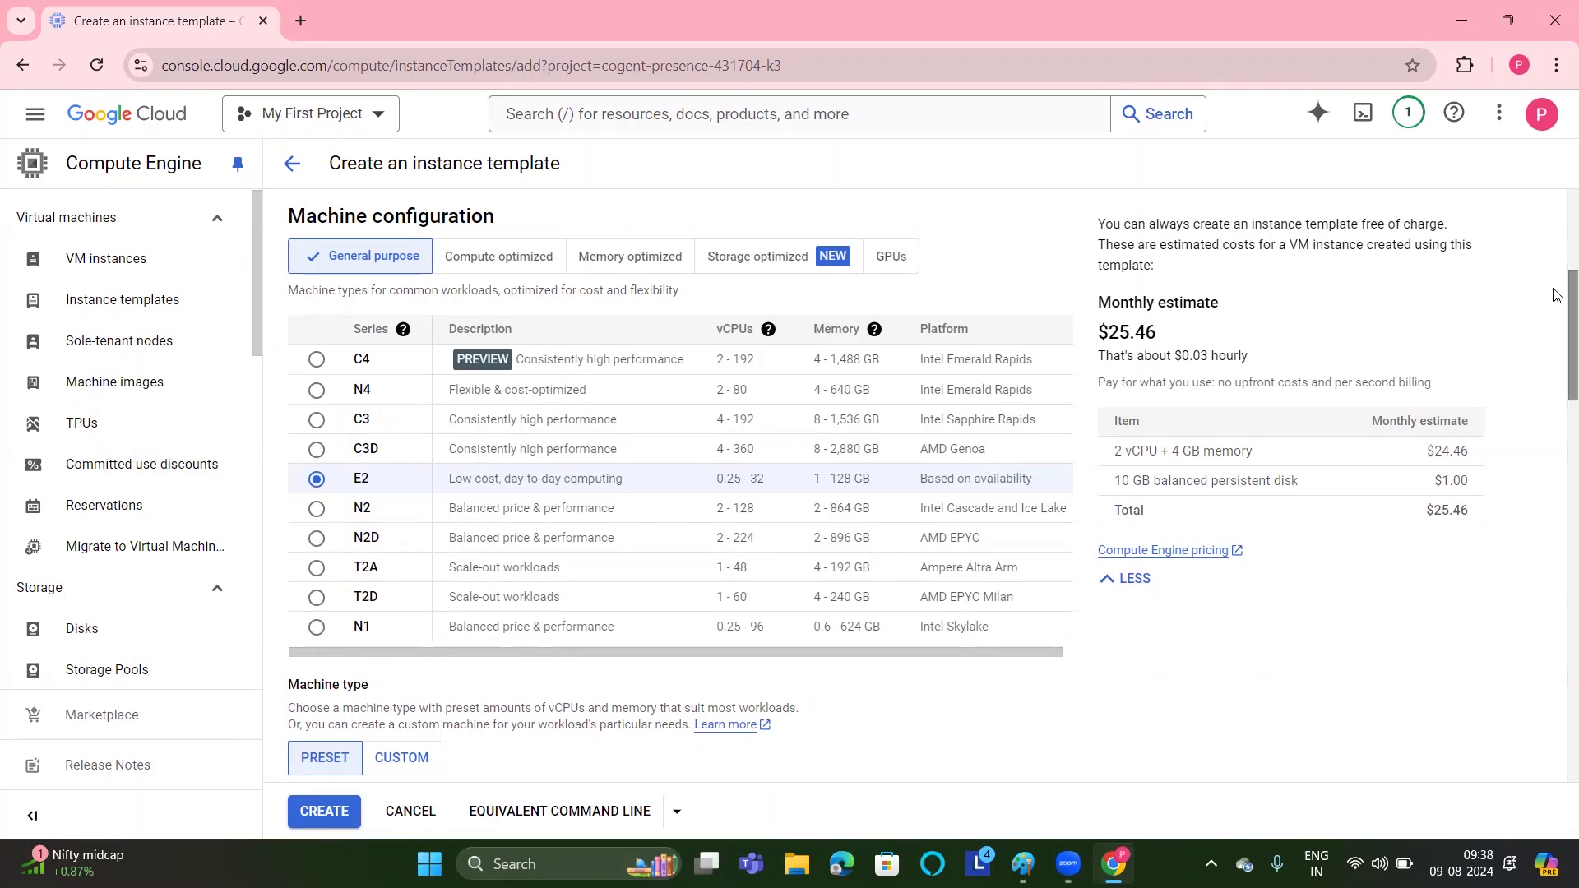
drag(1557, 294, 1556, 593)
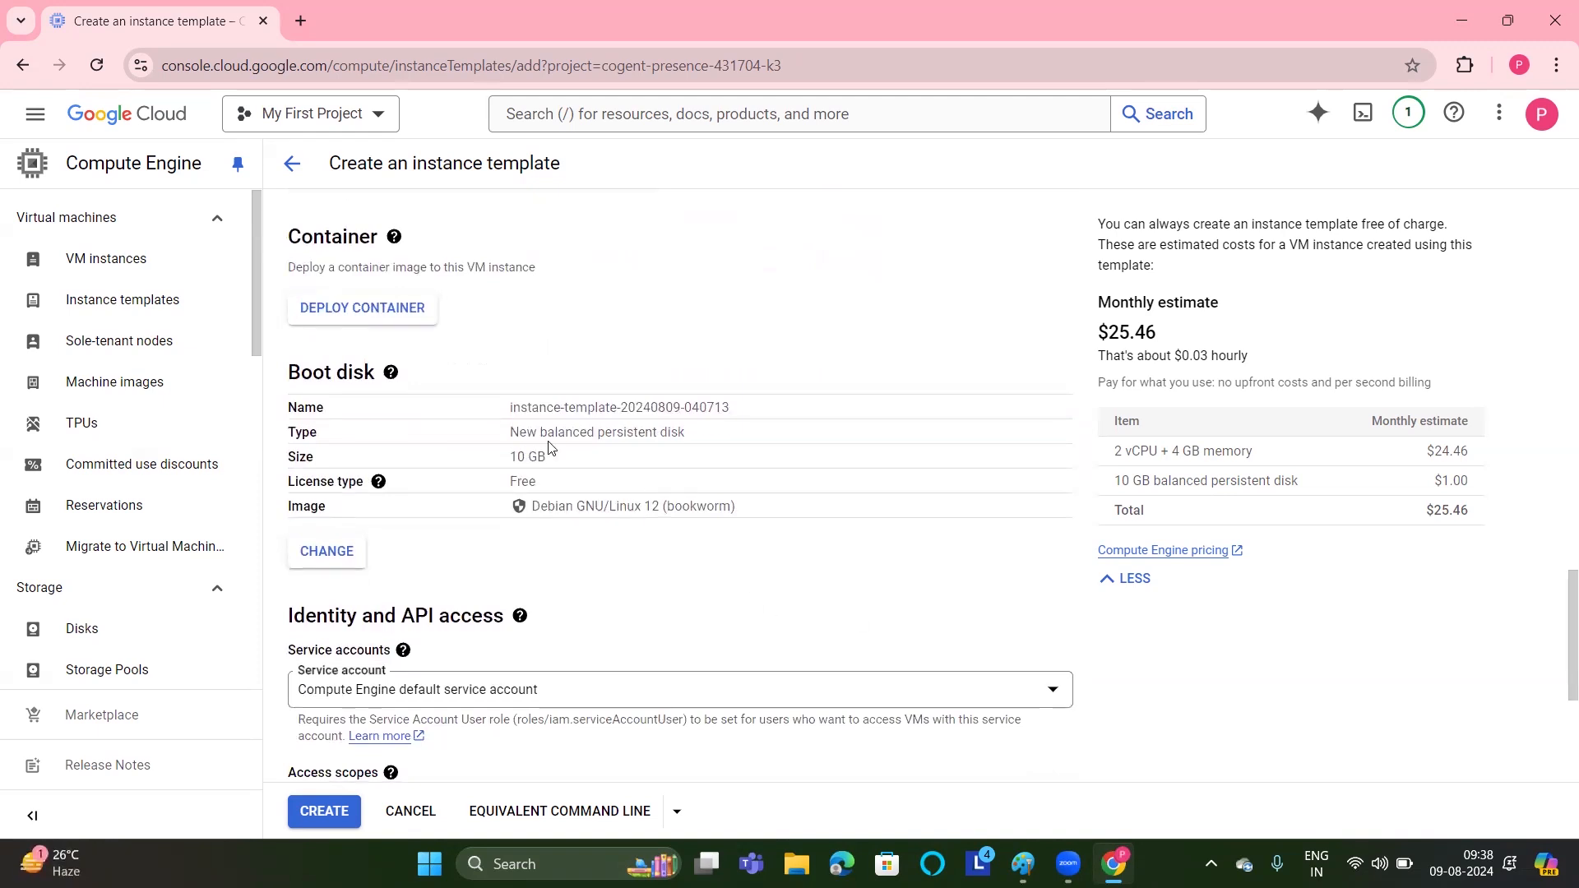
mouse_move(392, 380)
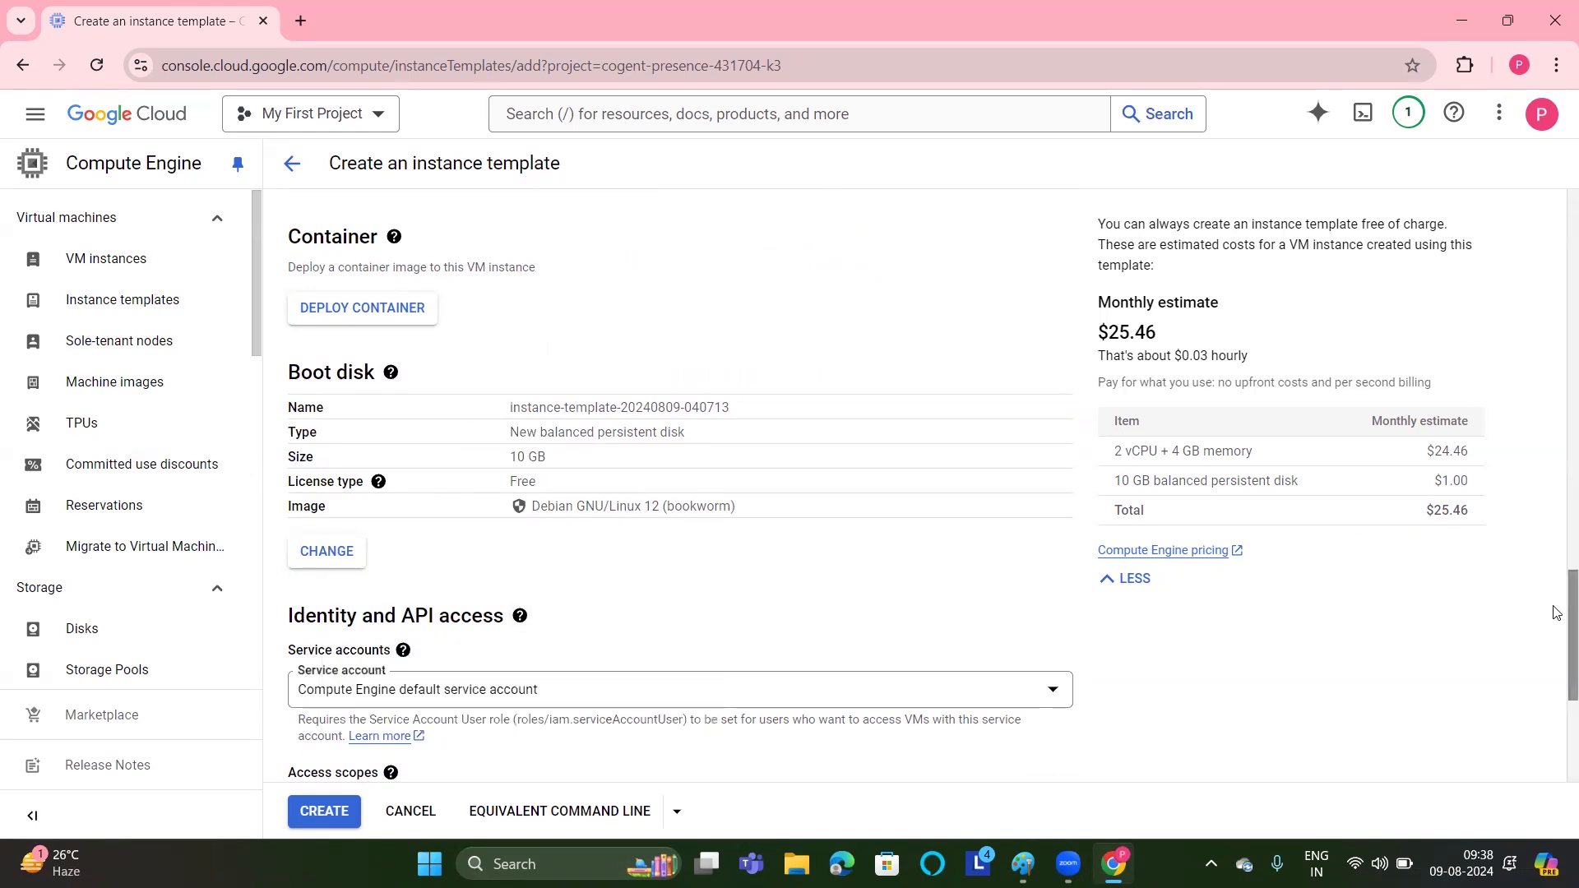
drag(1555, 612, 1558, 730)
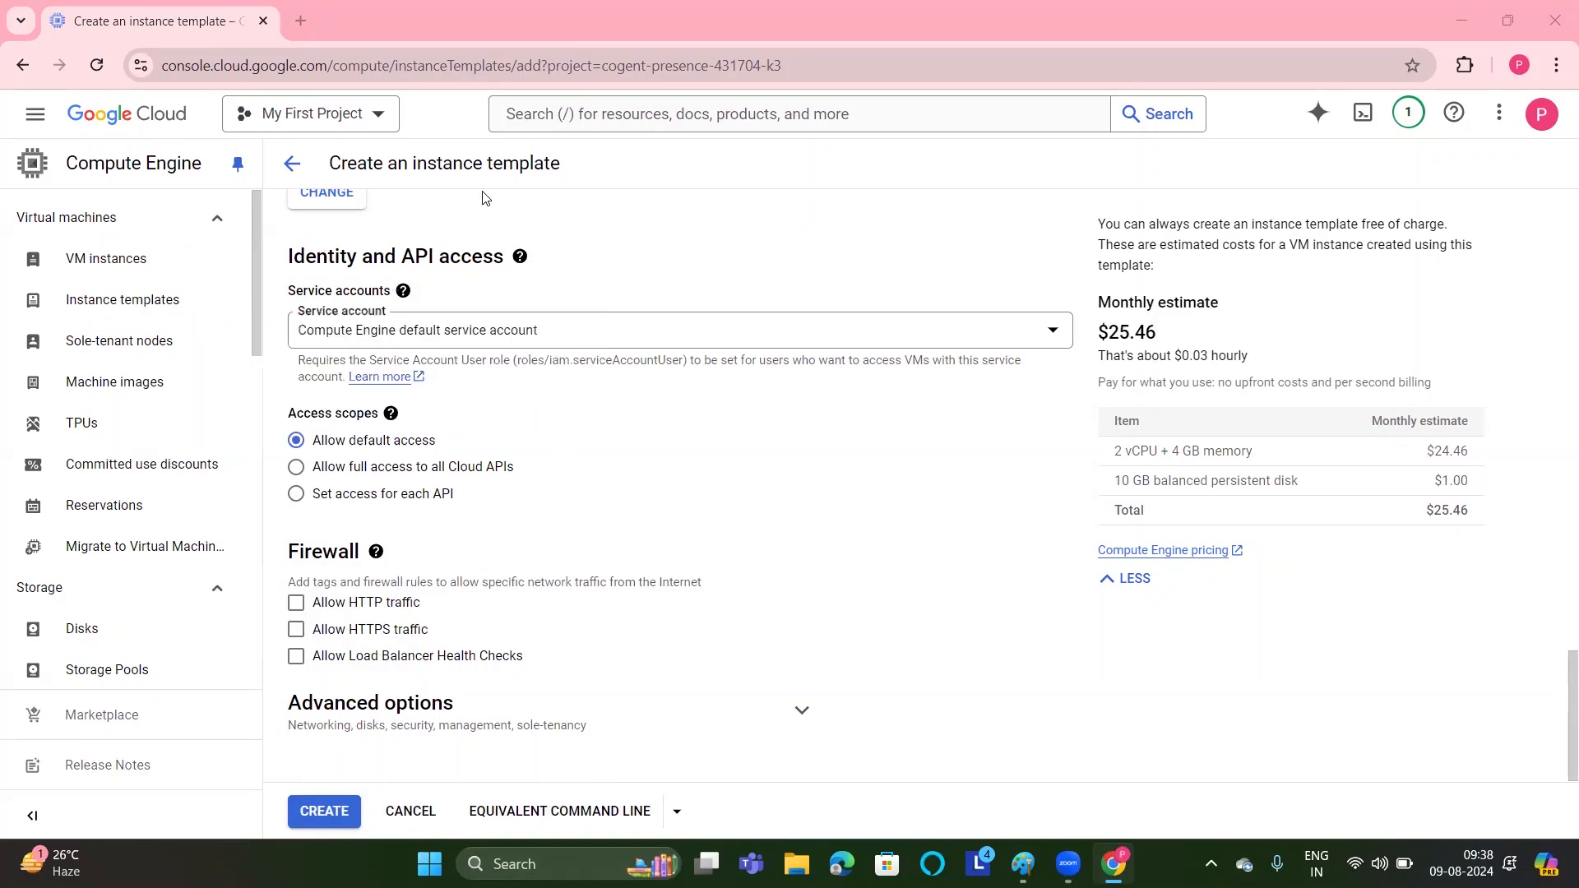
Copy the template's equivalent gcloud command line to the clipboard and close the command dialog.
click(603, 814)
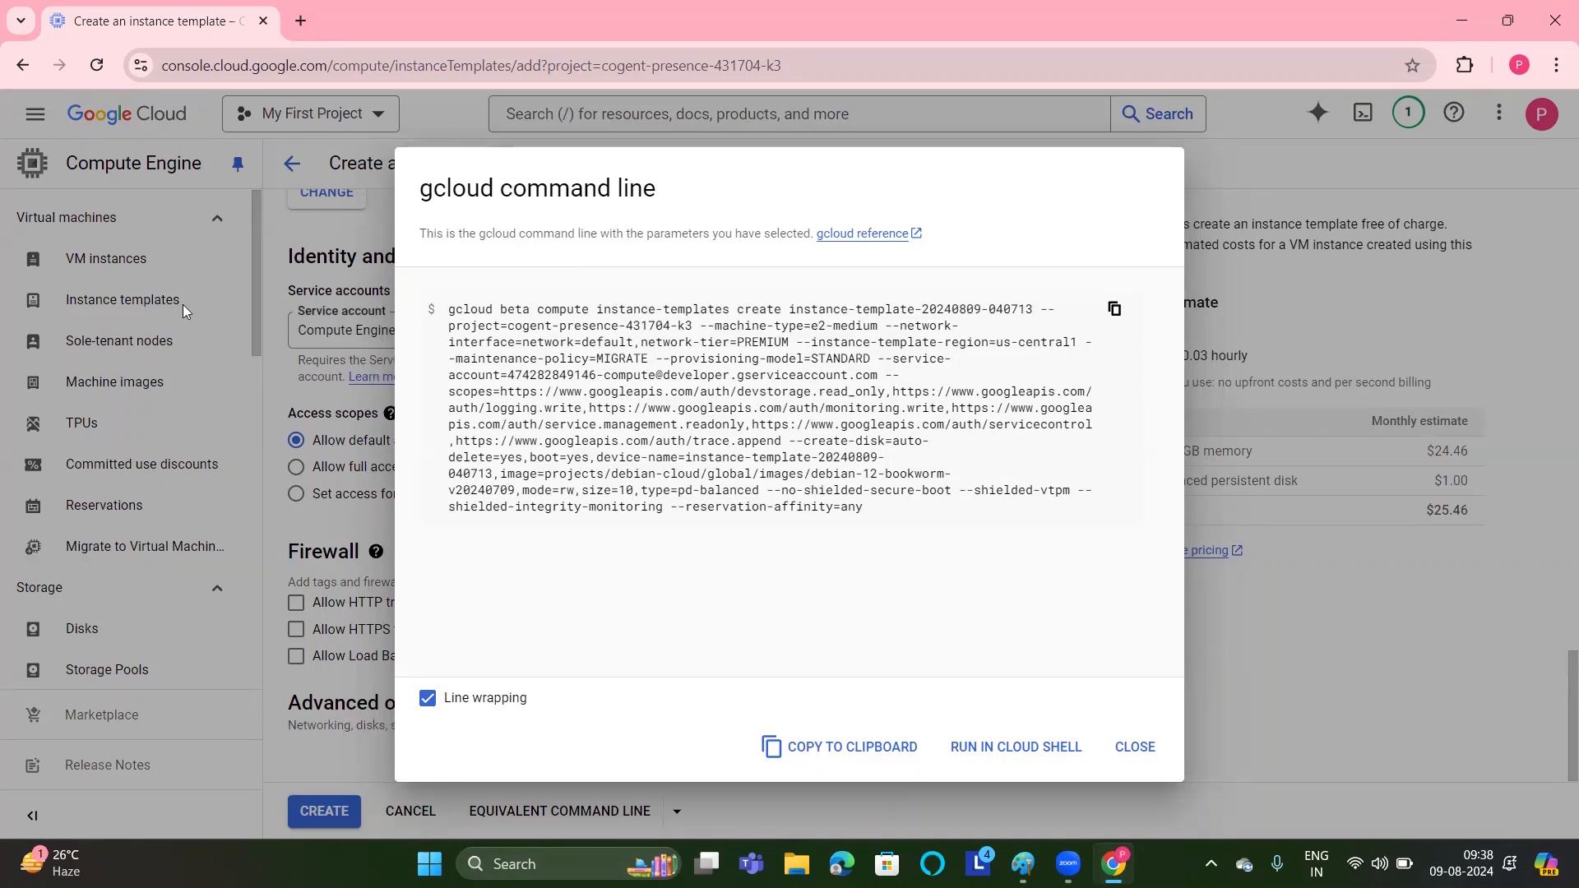
click(768, 749)
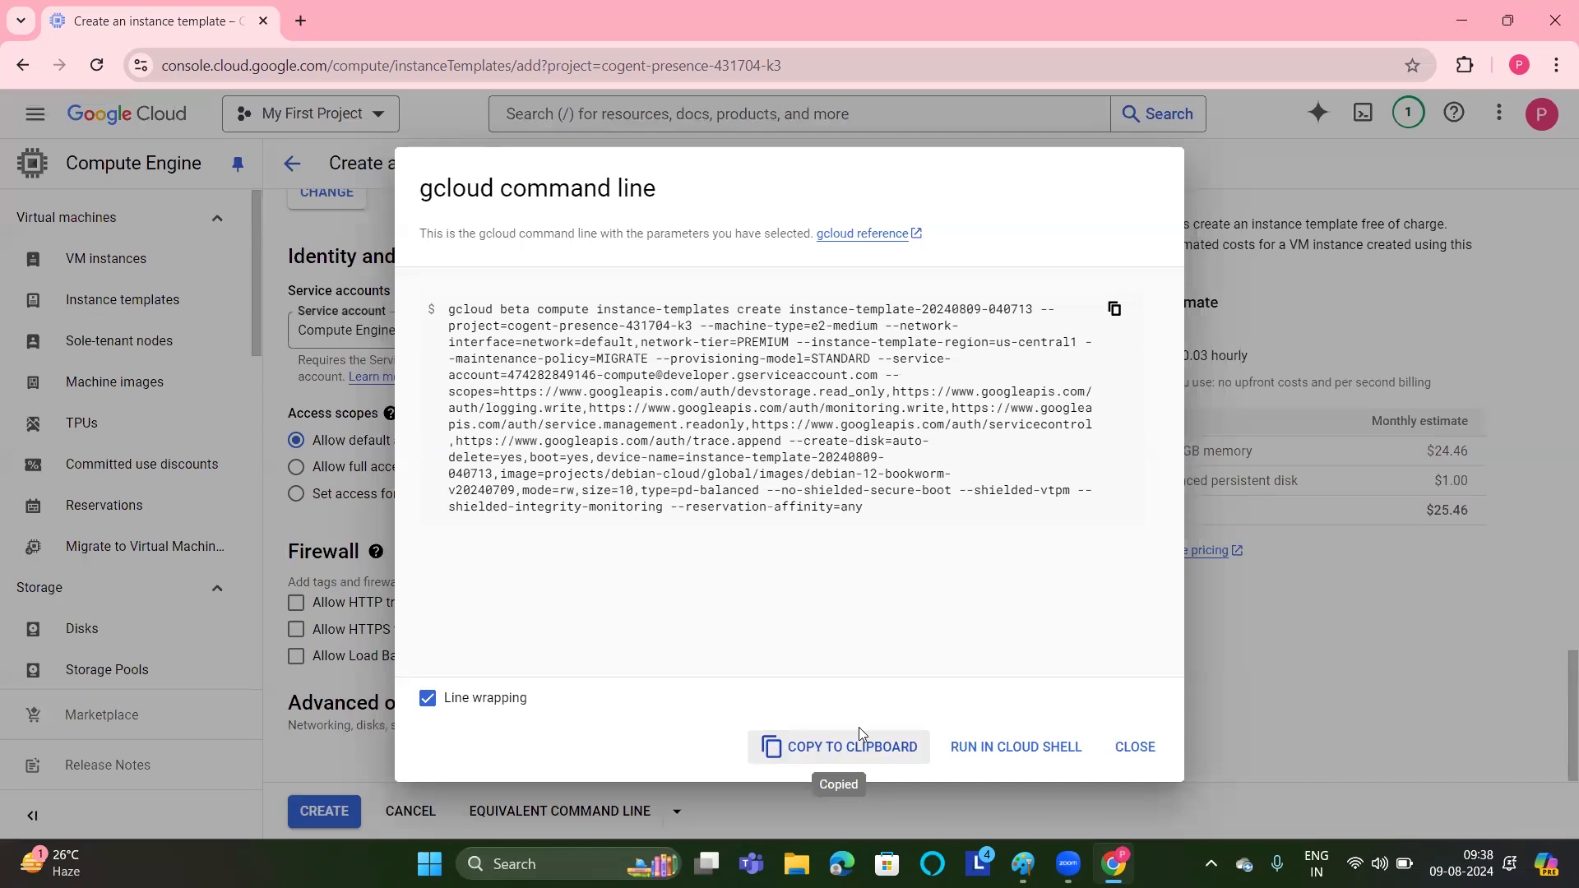
click(1127, 751)
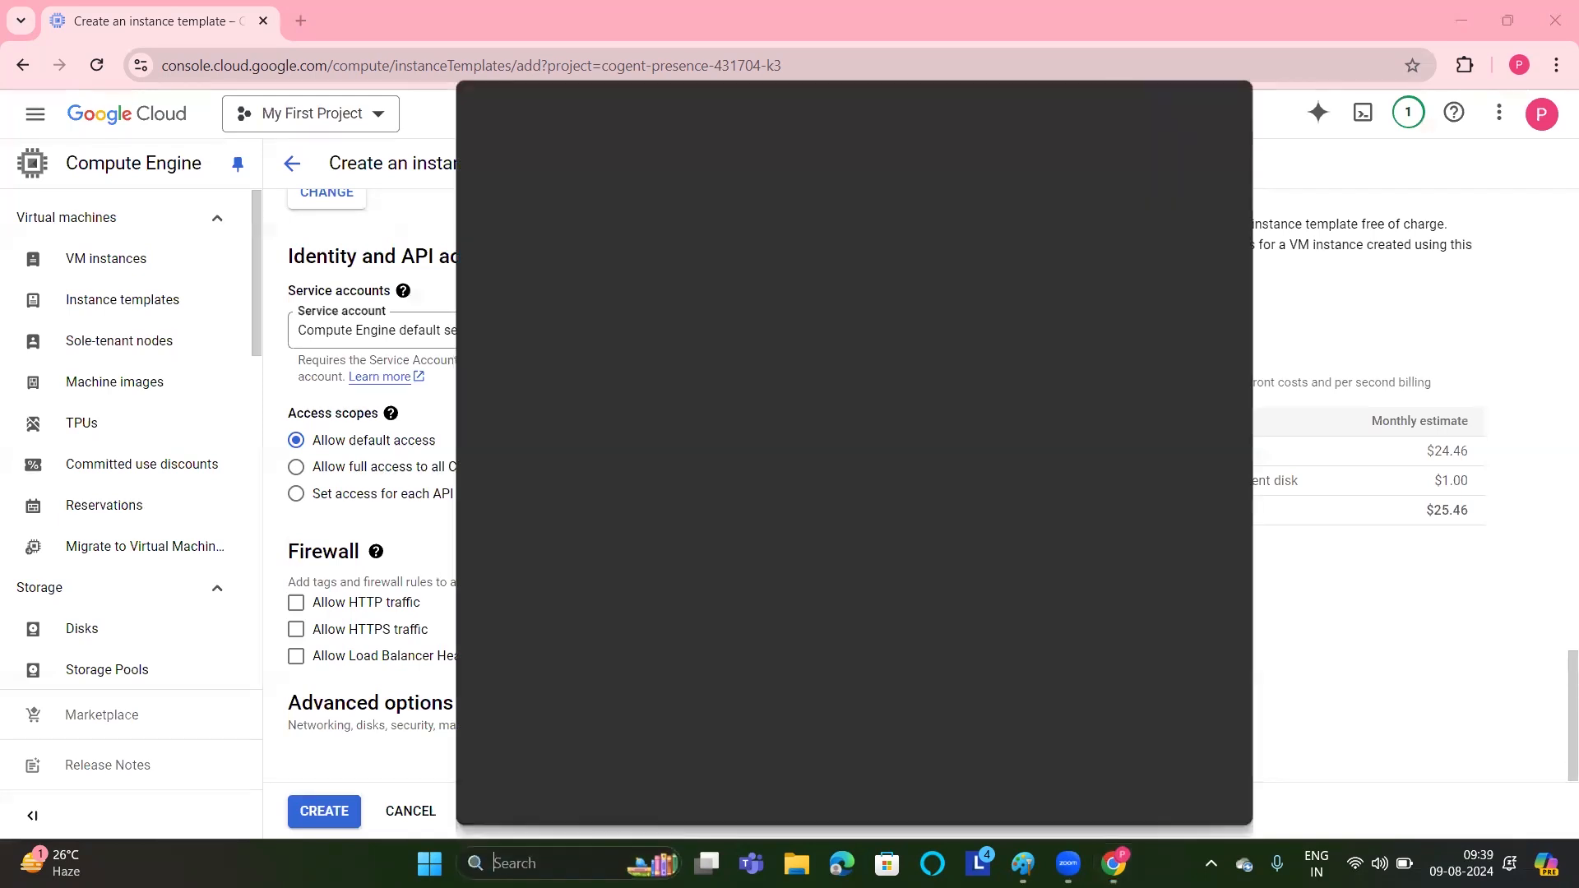
Switch to Word and dismiss the pop-up dialog on its start page.
click(514, 864)
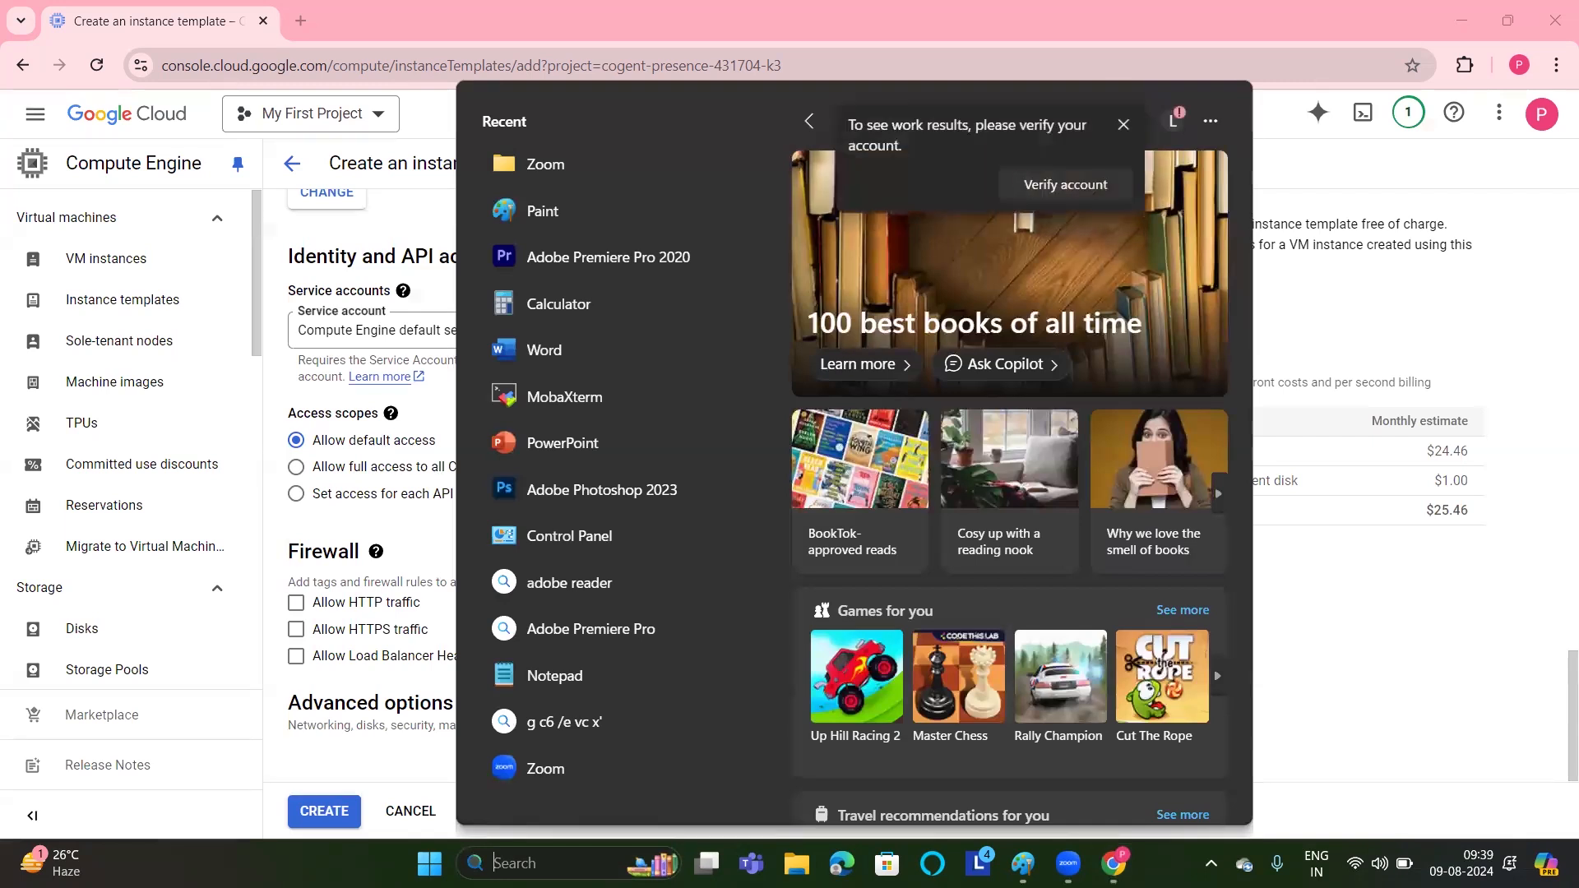
click(554, 349)
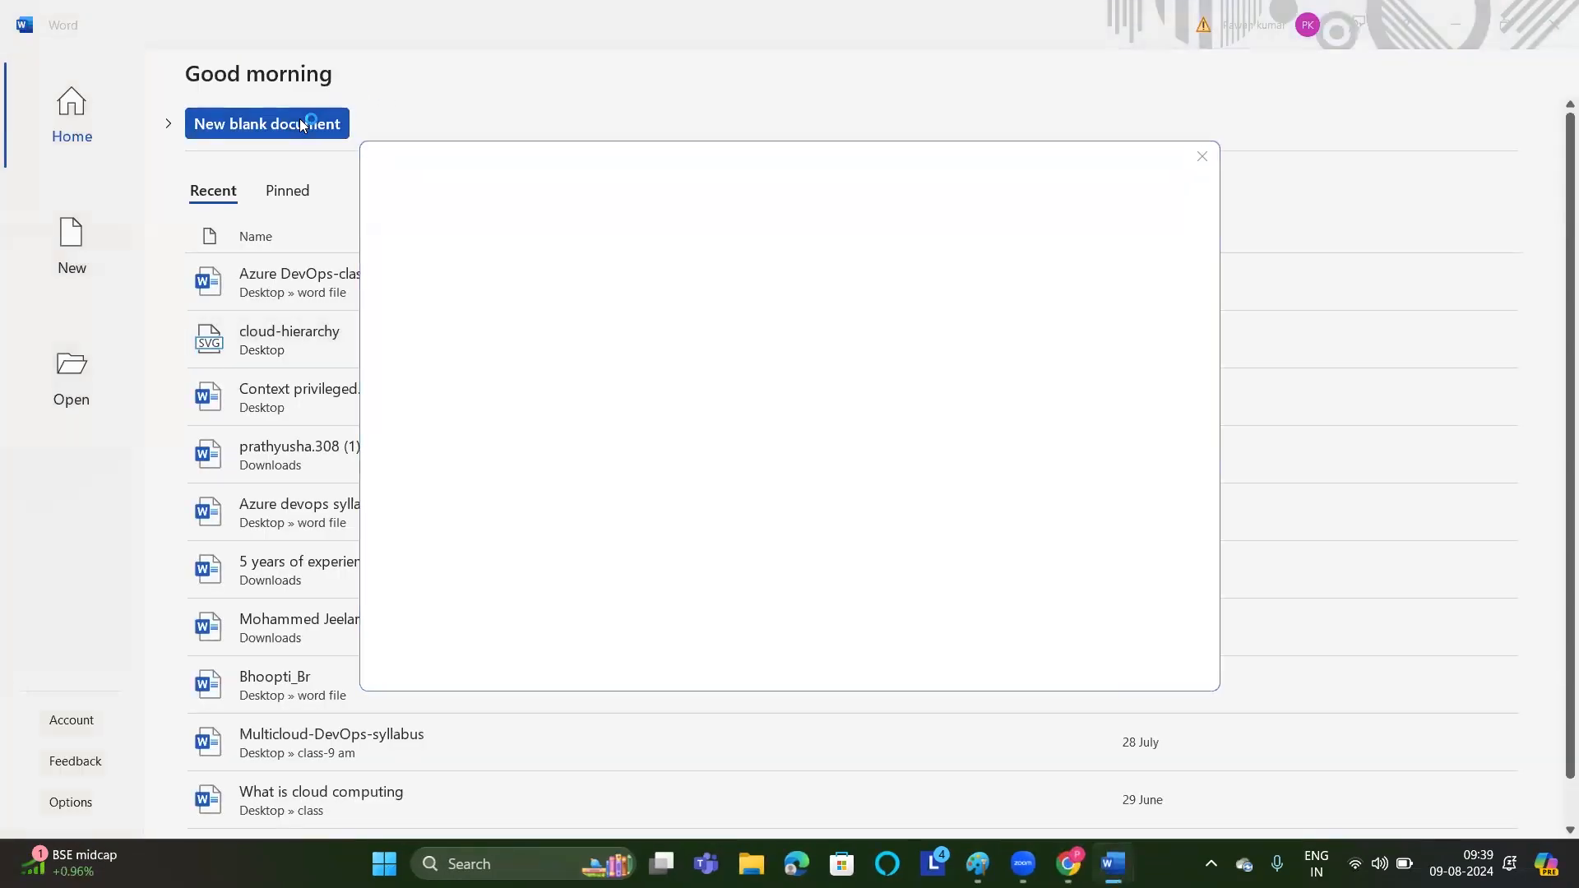
click(1206, 155)
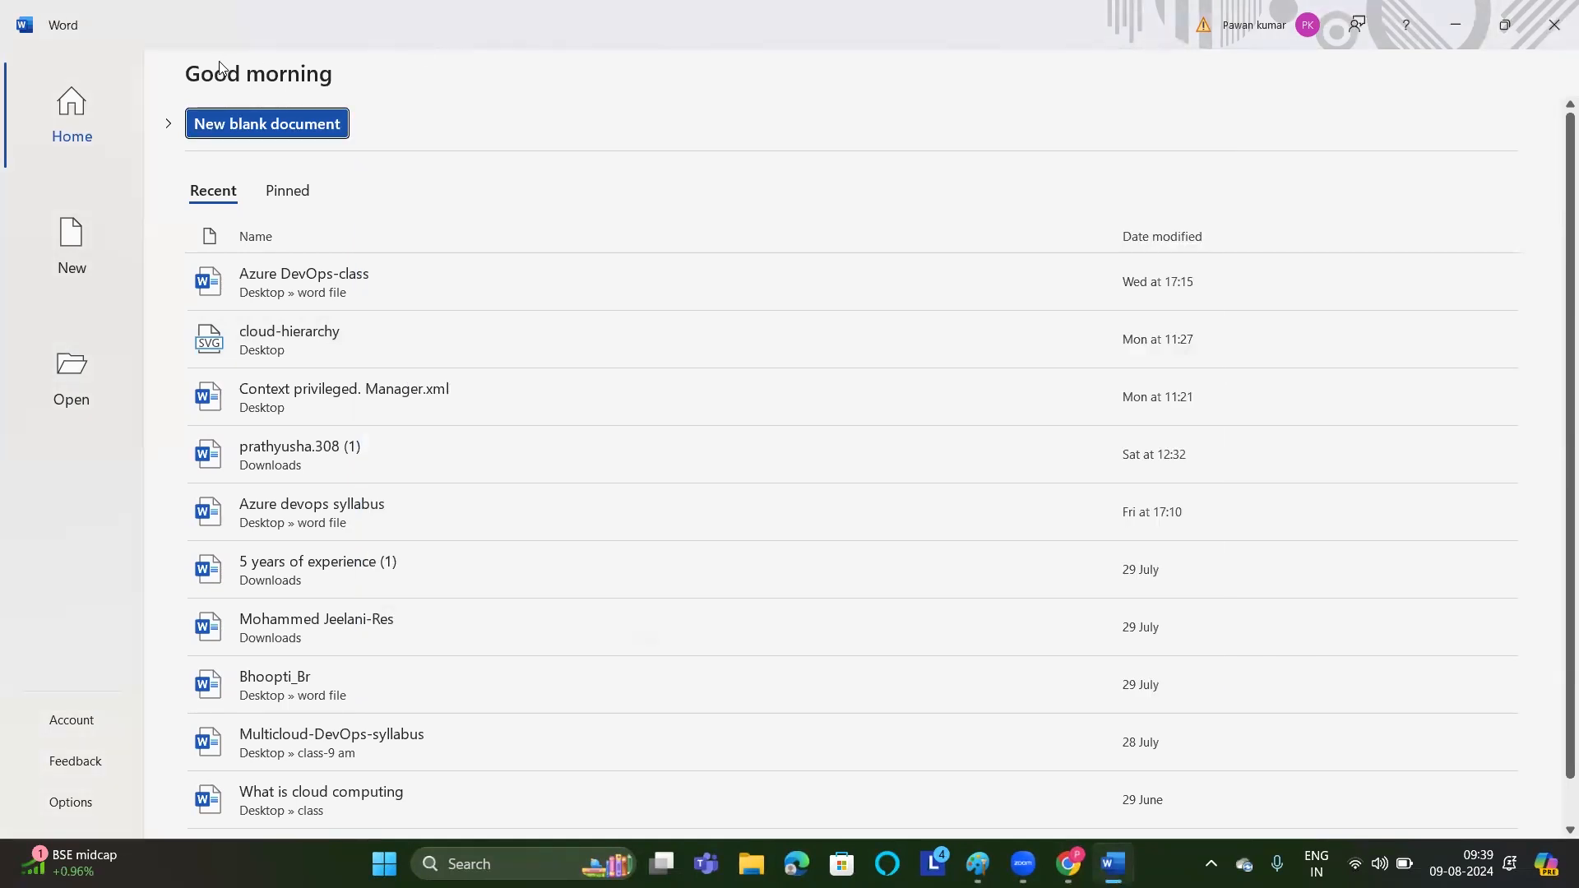
Paste the copied gcloud command into a new blank document and minimize Word to return to the Google Cloud console.
click(234, 129)
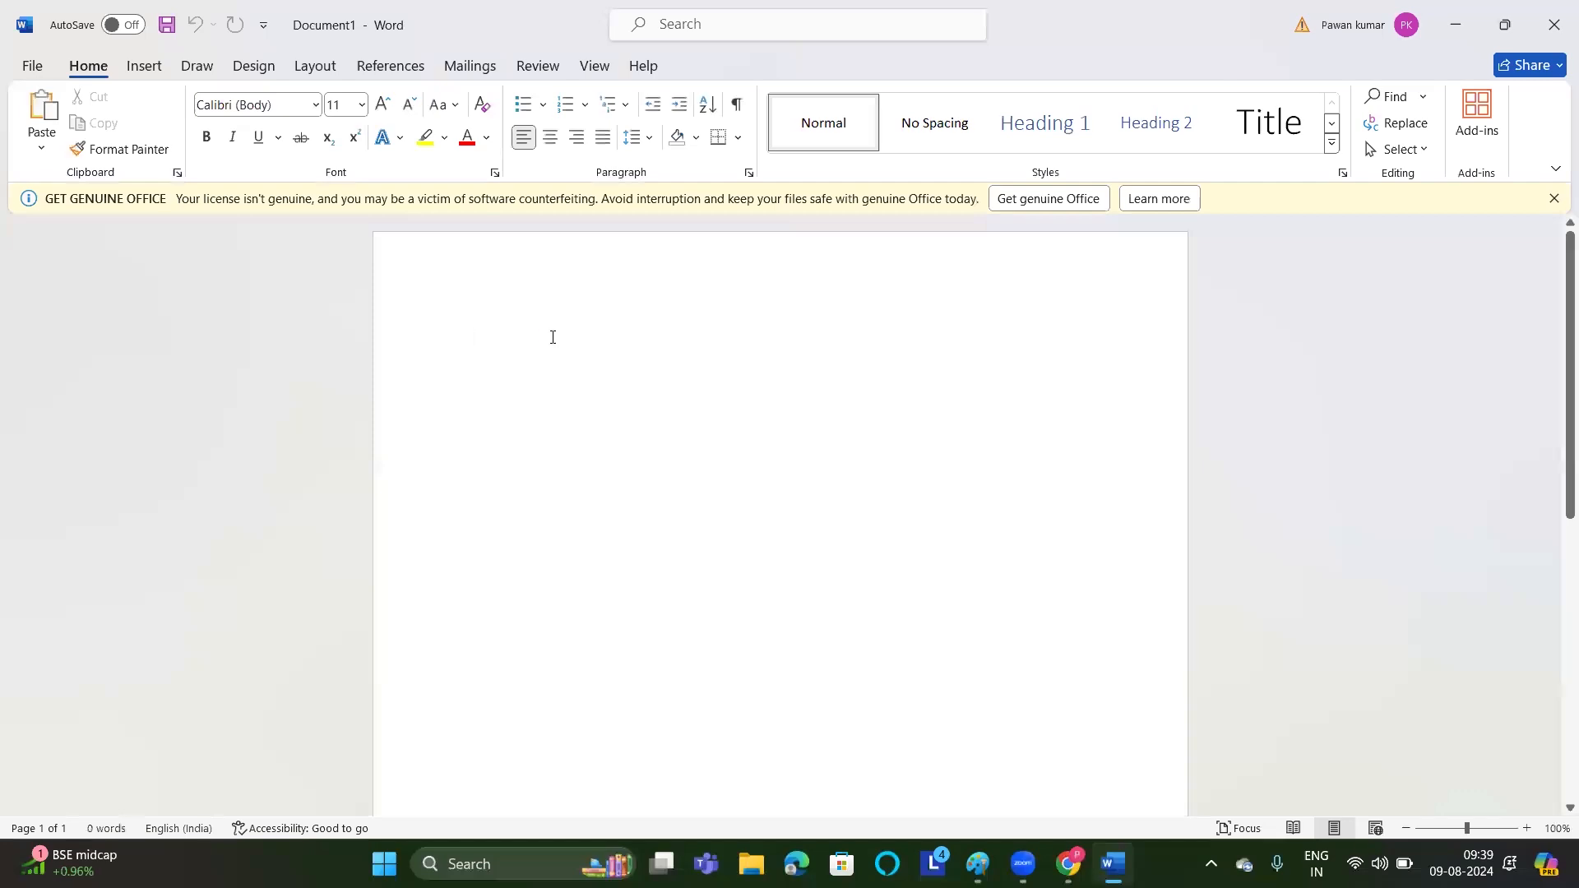
key(ctrl+v)
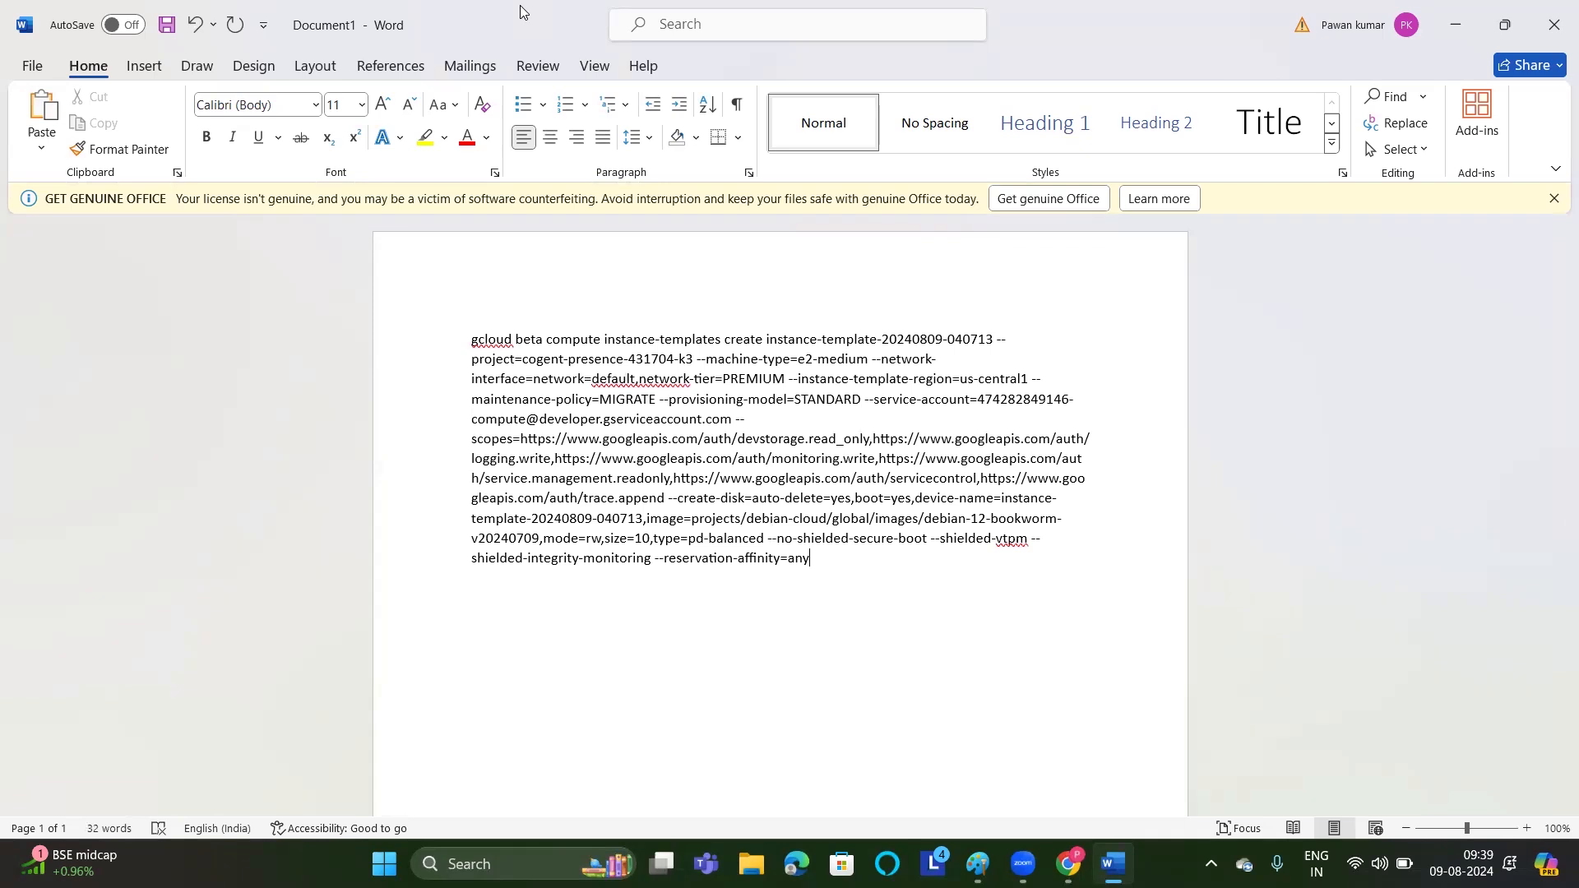
click(1454, 25)
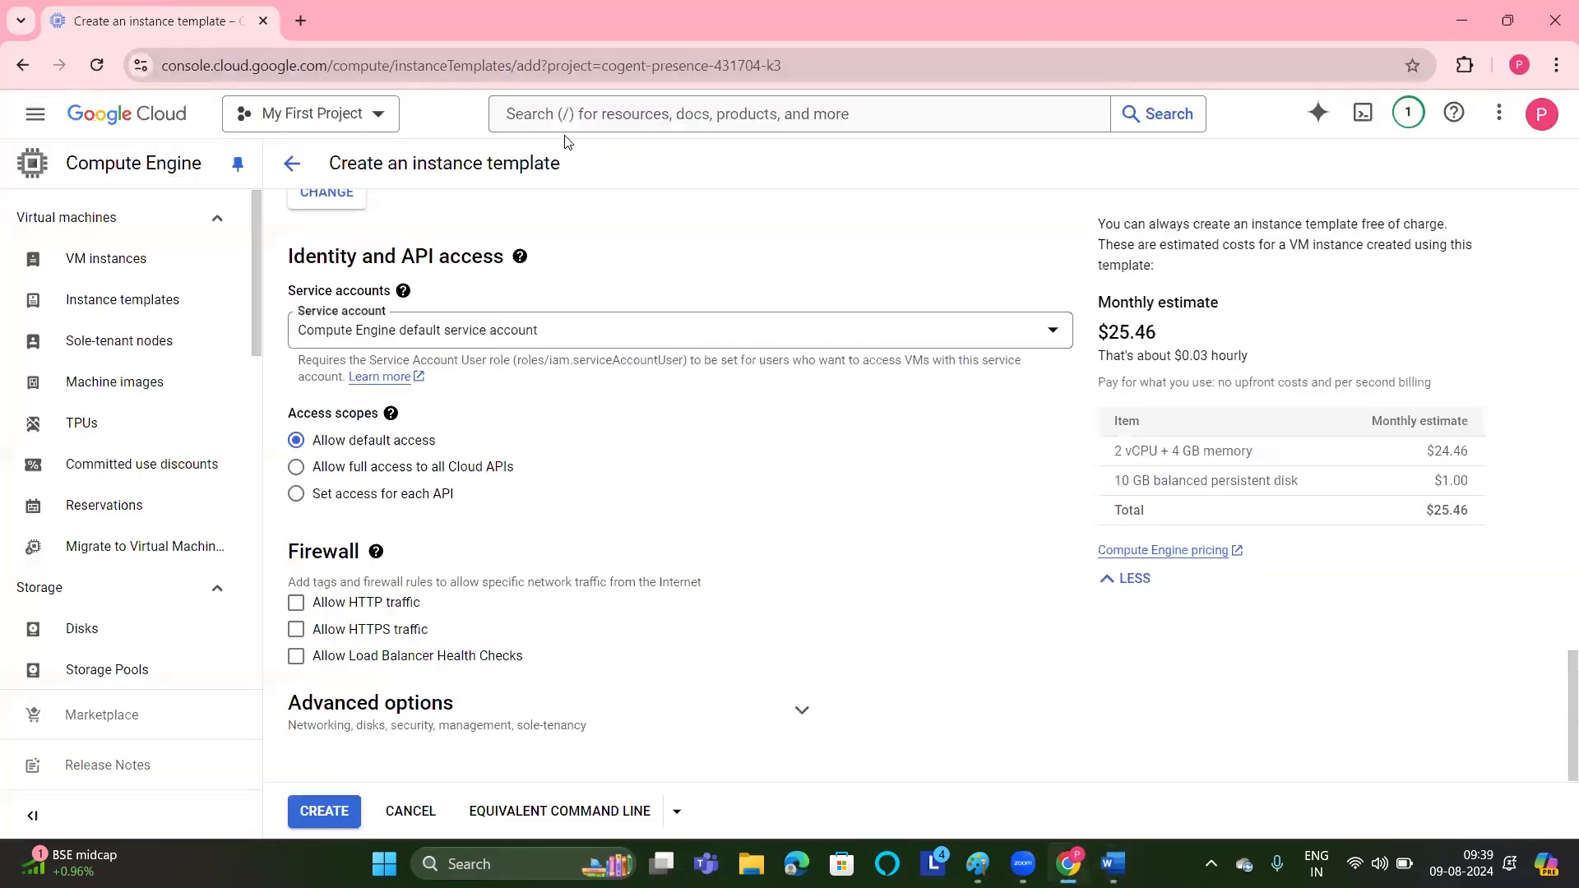
Create the instance template with its current settings and show the instance templates list.
click(323, 812)
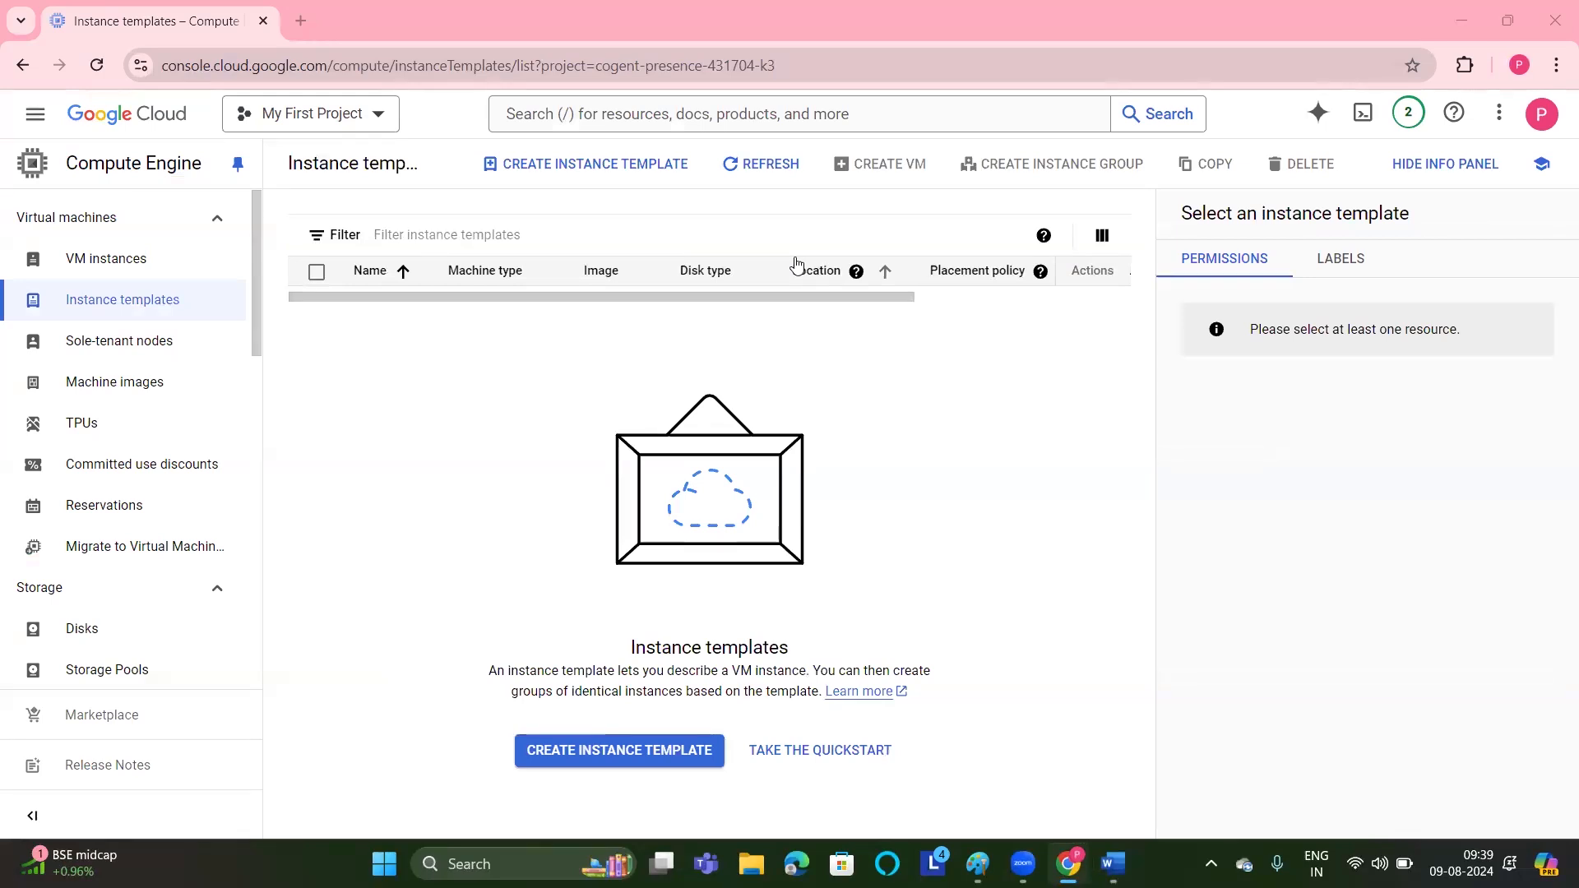
click(162, 301)
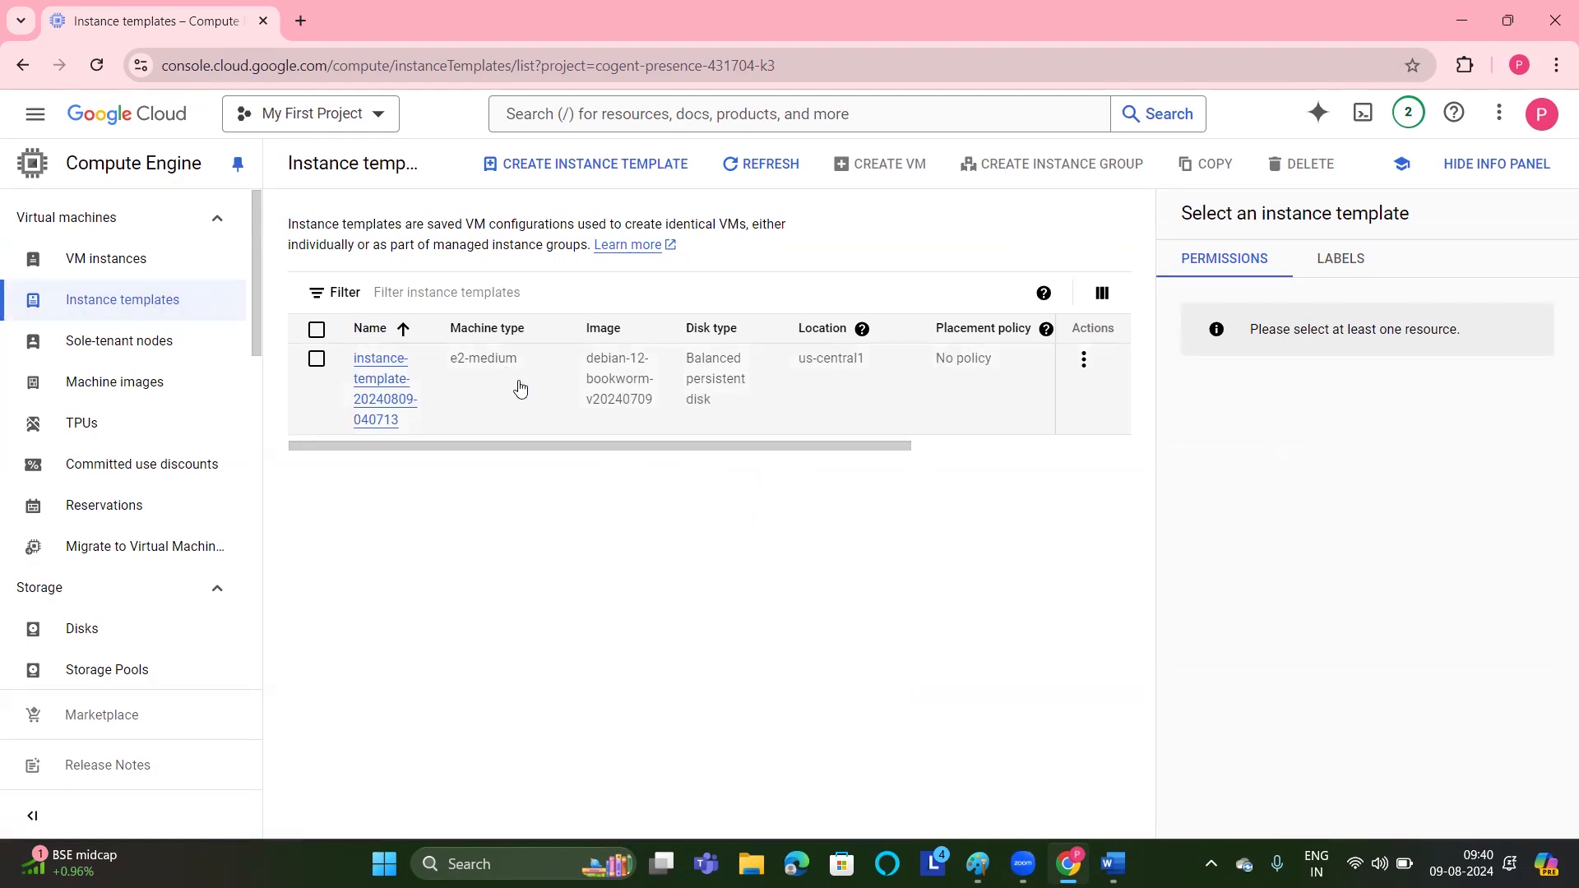
Check the actions available for the new instance template, and review its details from basic information to custom metadata.
click(315, 361)
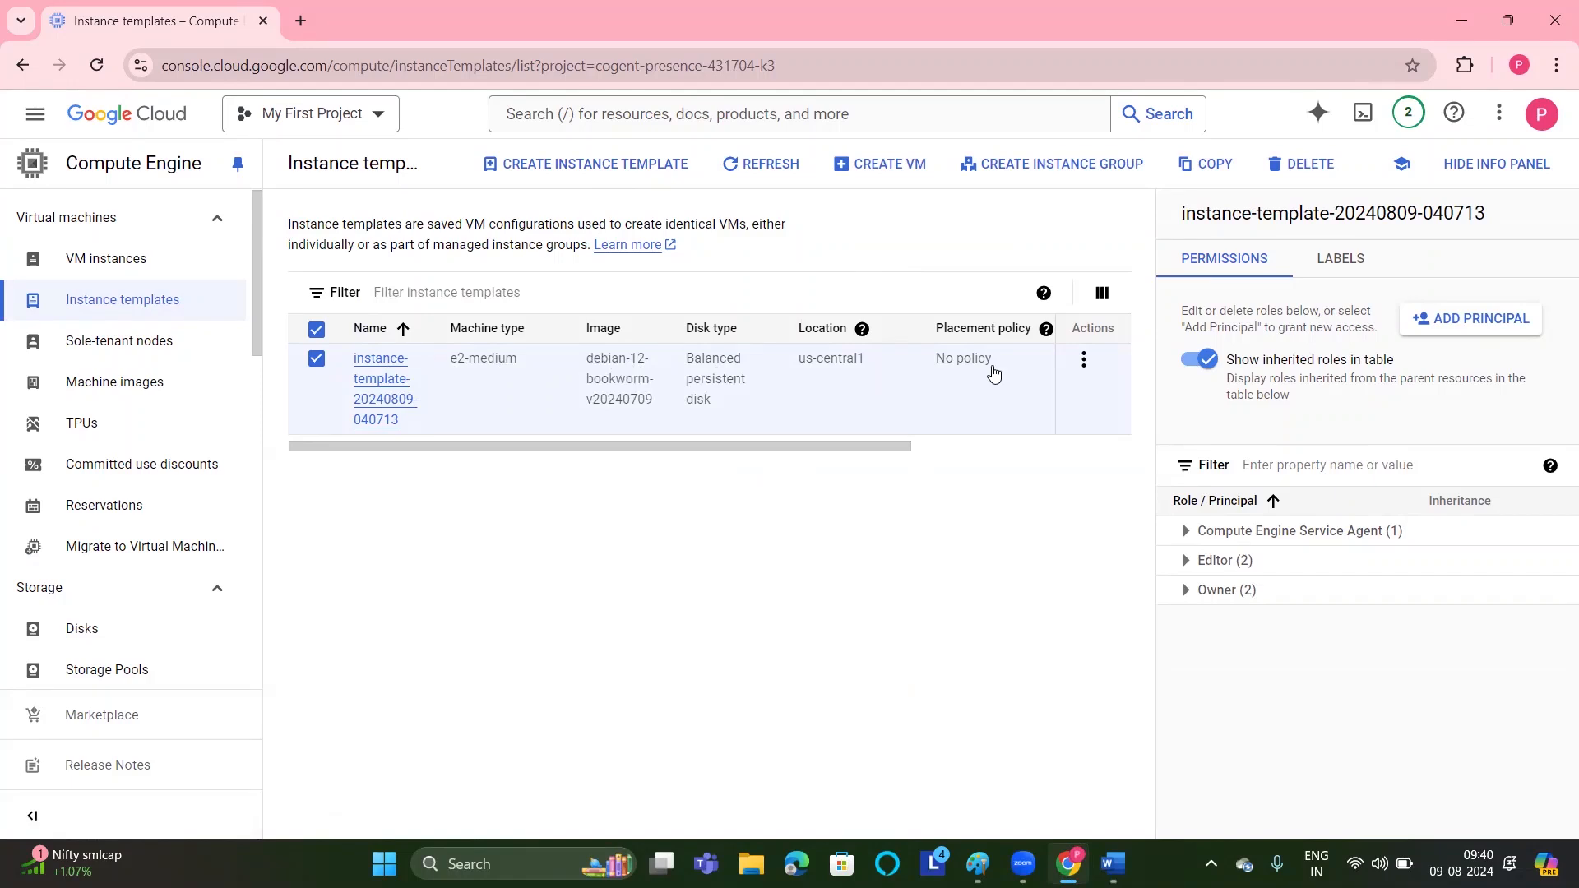
click(1083, 362)
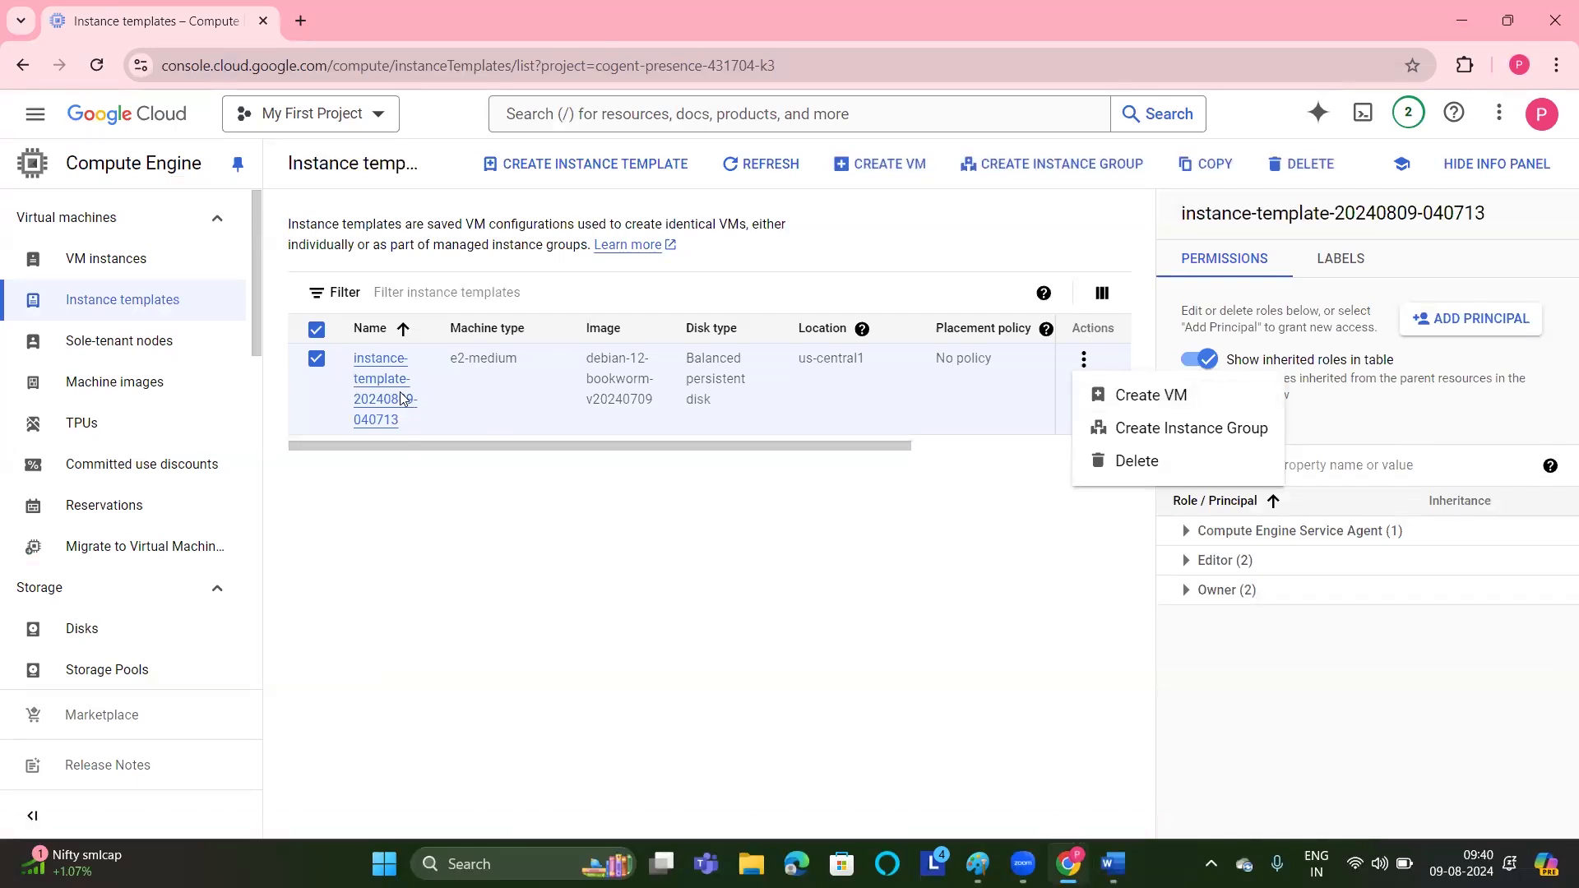
click(406, 505)
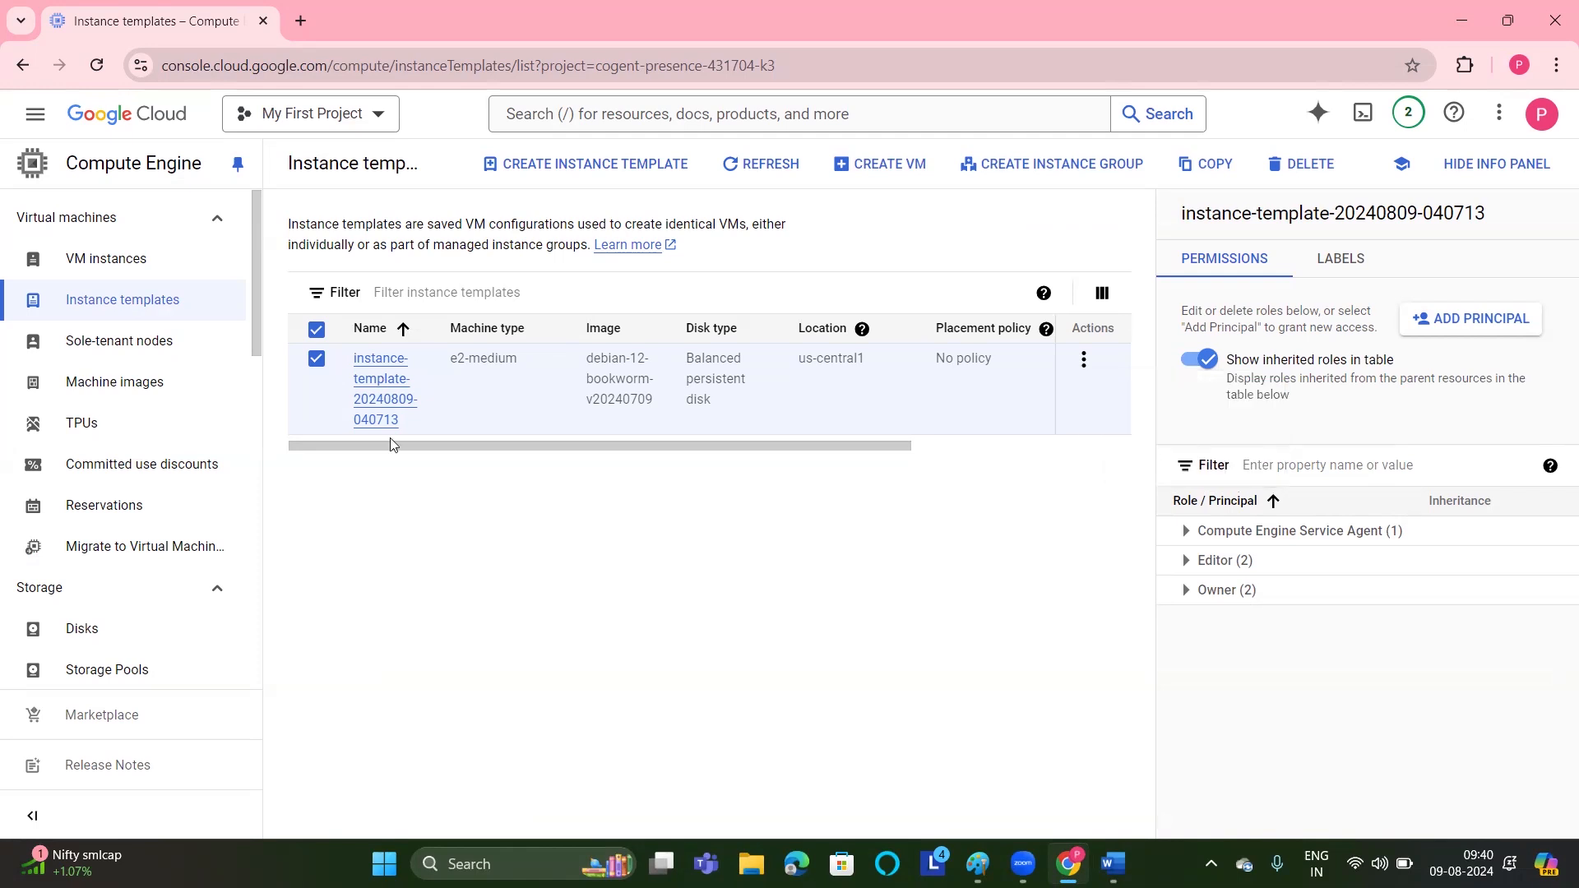
click(317, 360)
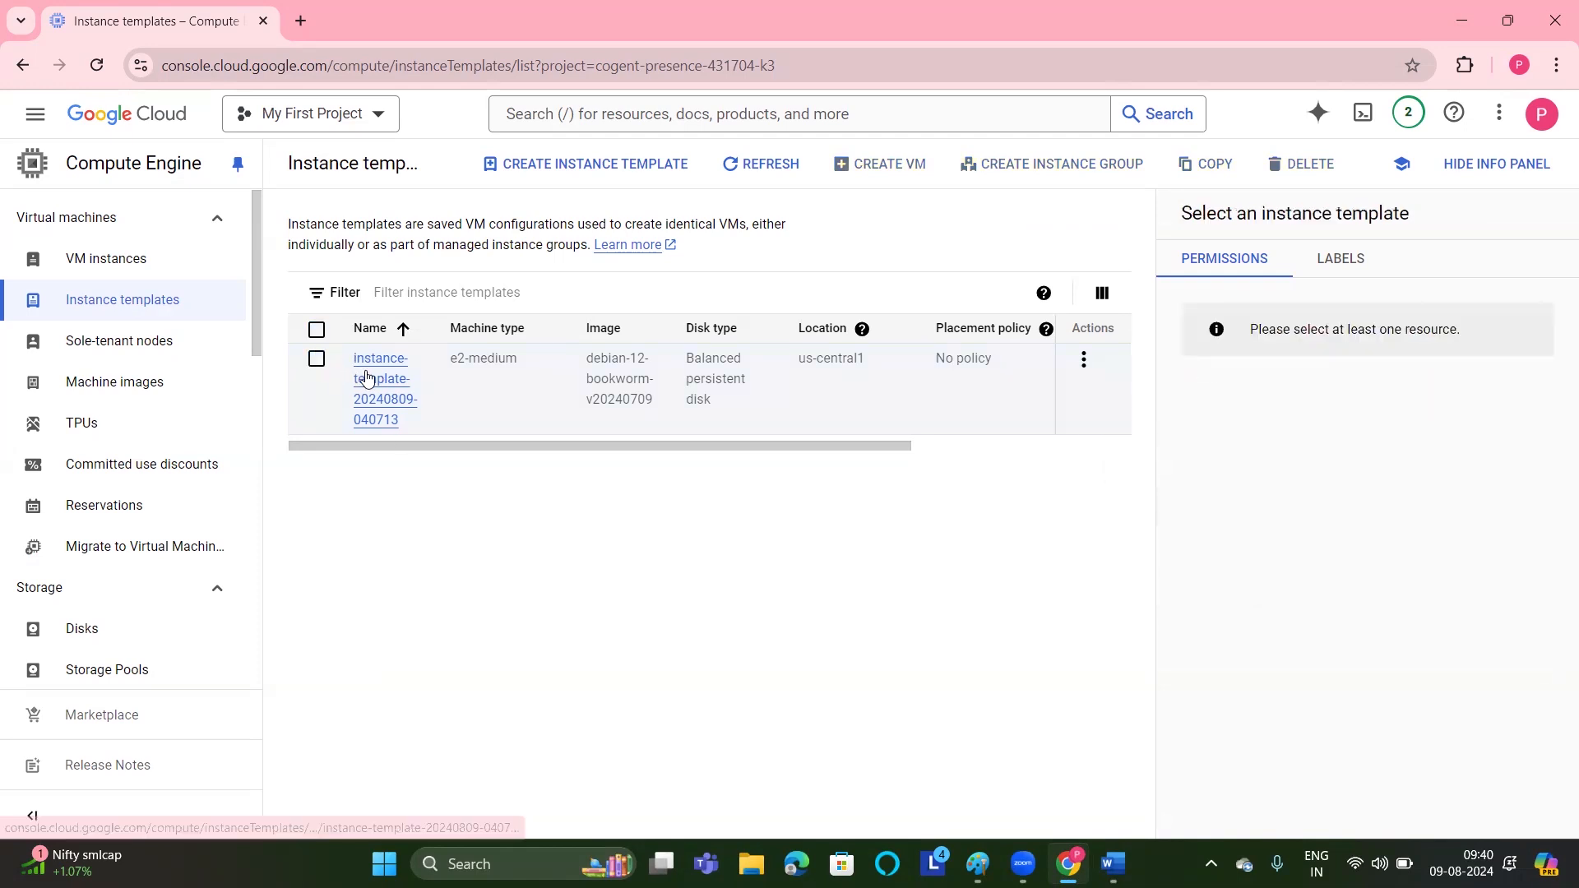
click(369, 378)
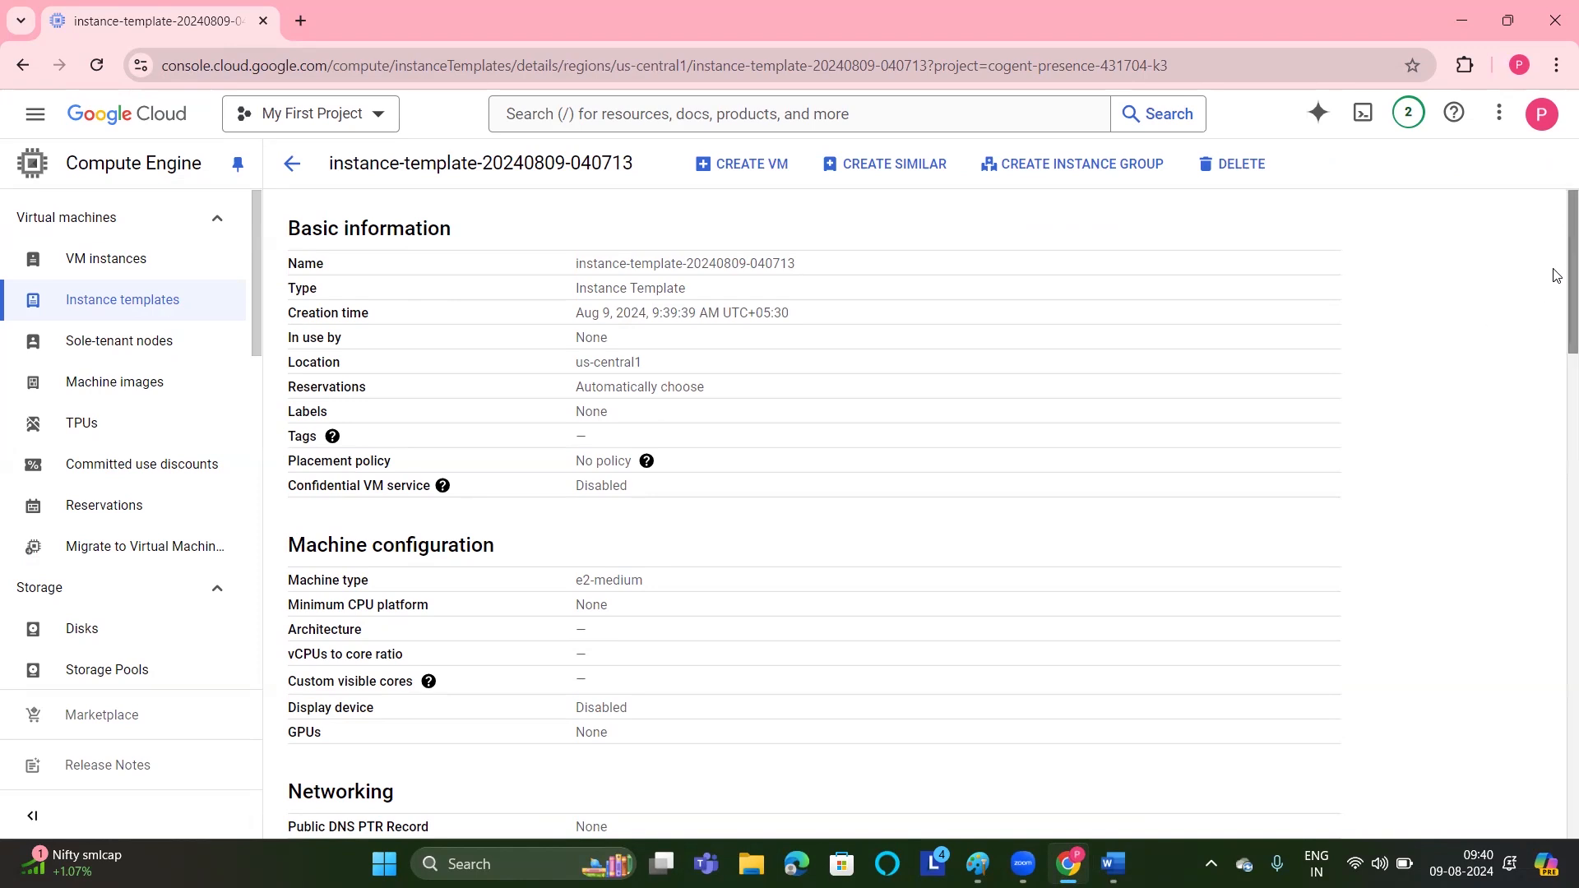
drag(1555, 236, 1555, 857)
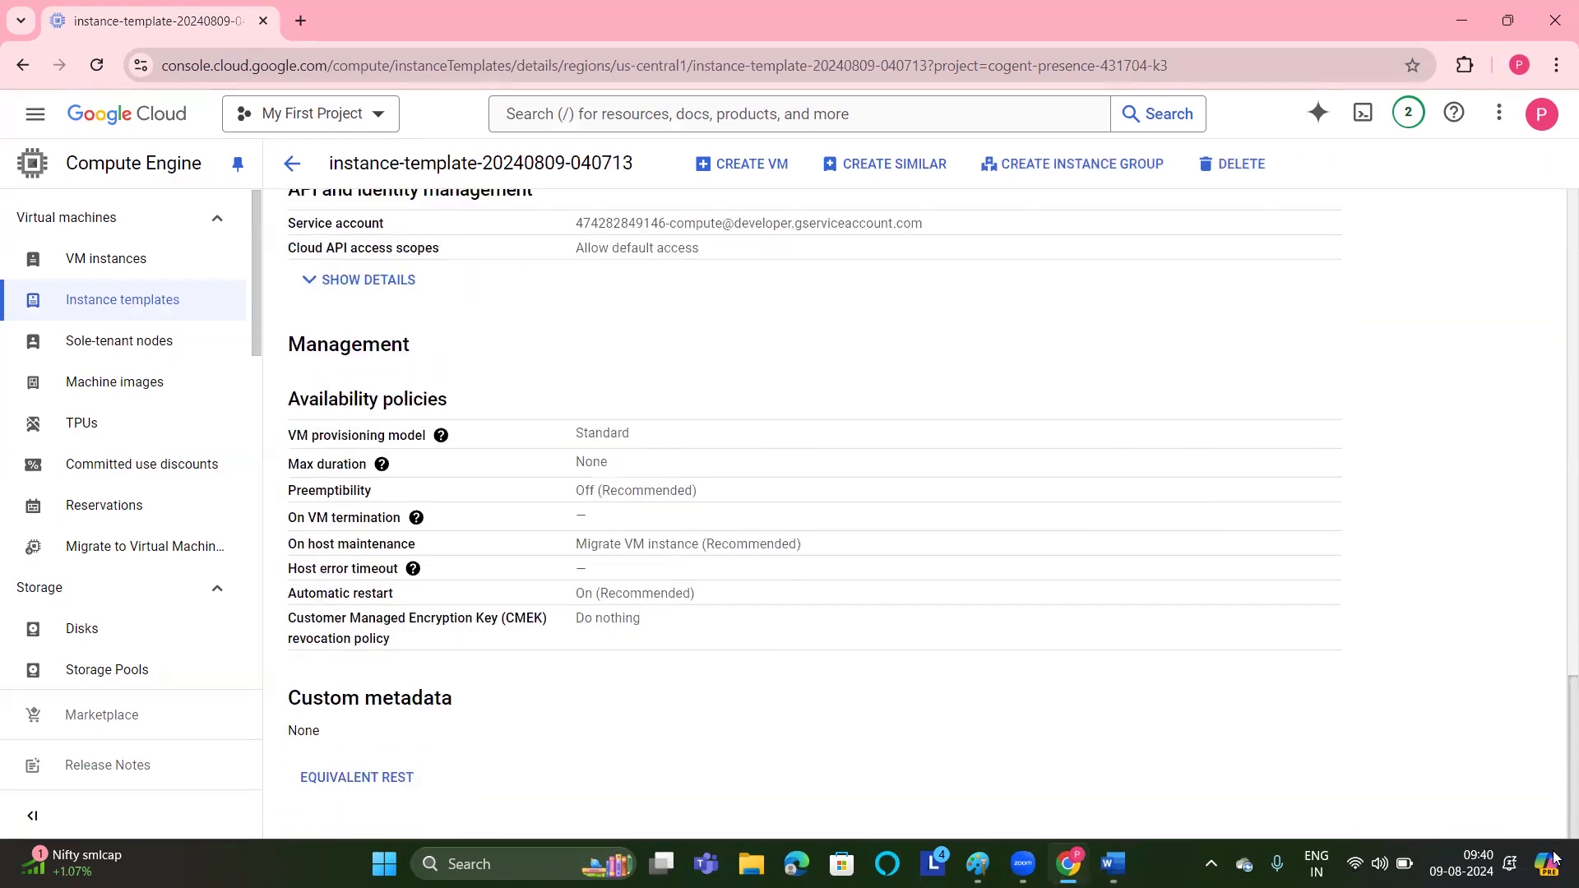
drag(1555, 635, 1555, 198)
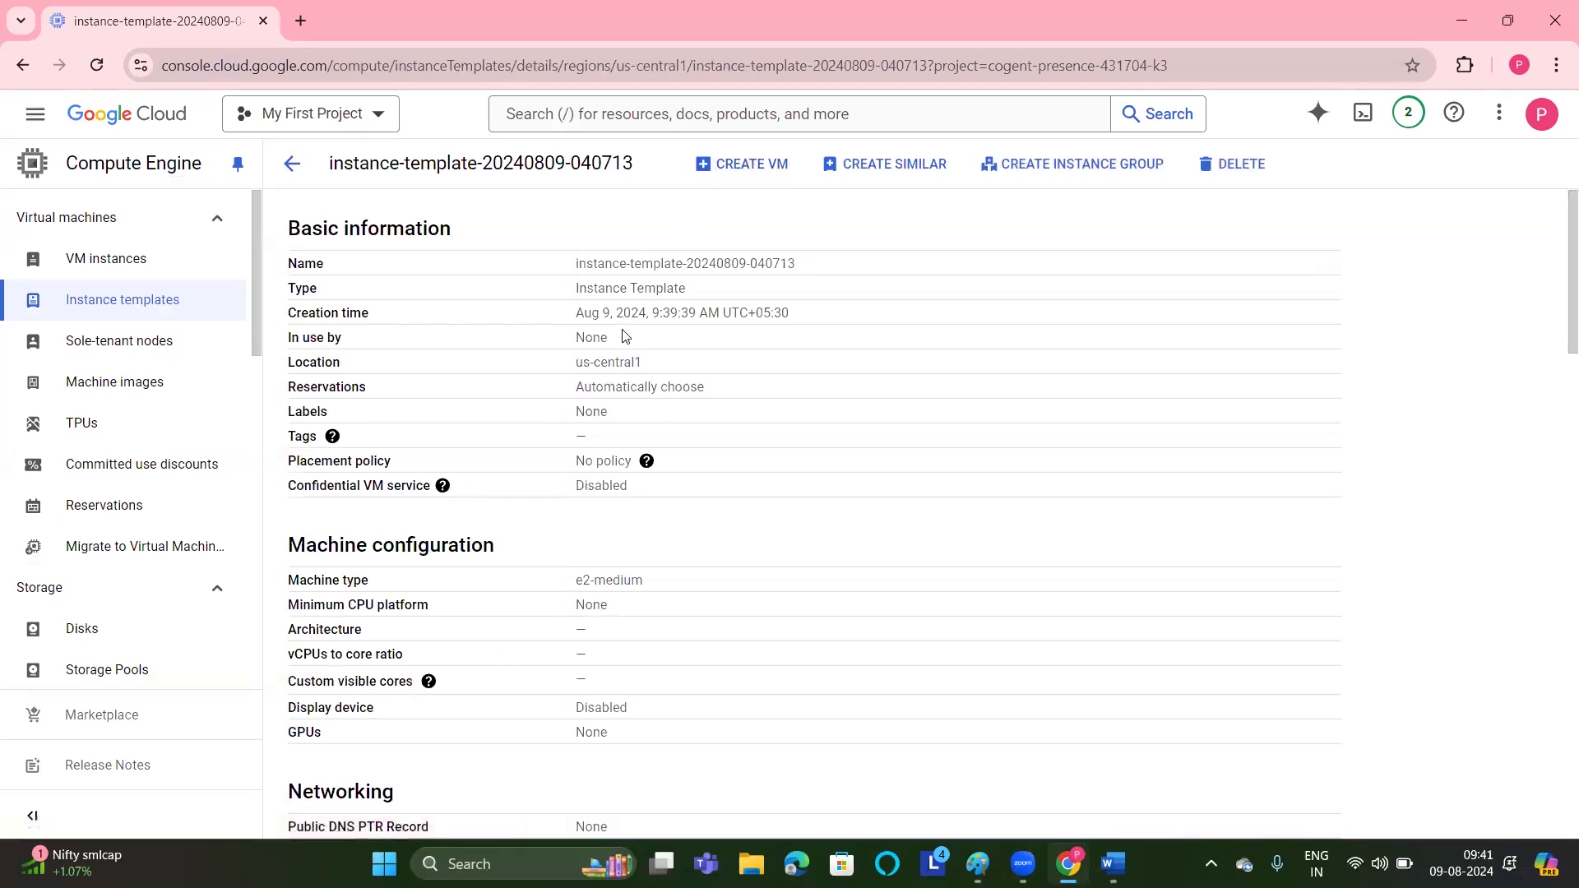
Start a new VM instance from the template and review its name, region, zone and machine configuration.
click(736, 172)
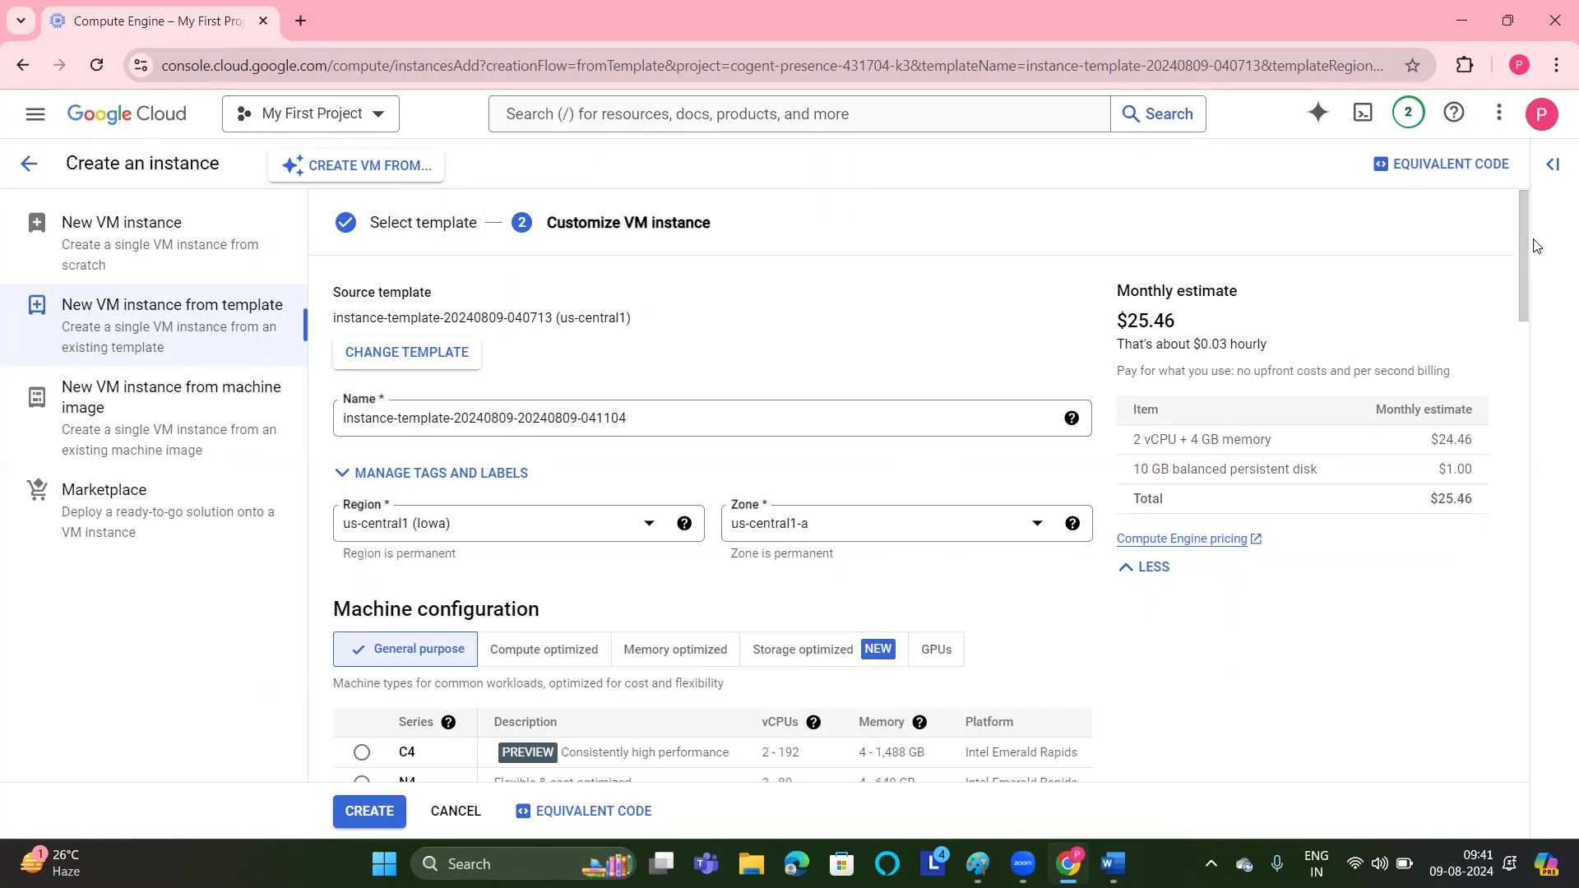
scroll(1529, 263, down, 10)
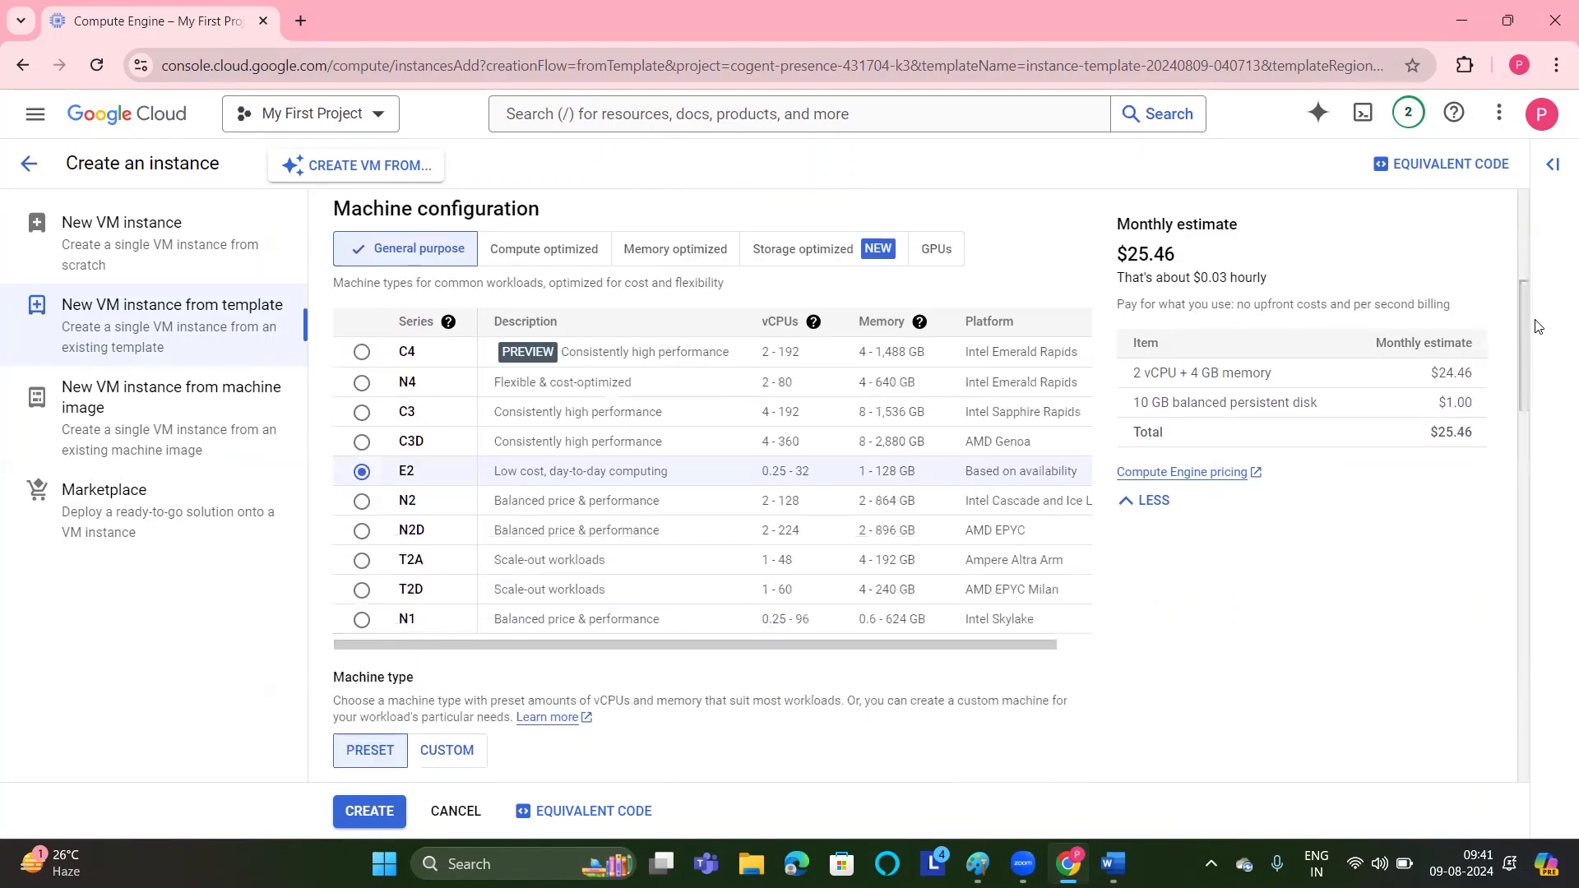
drag(1556, 424, 1511, 253)
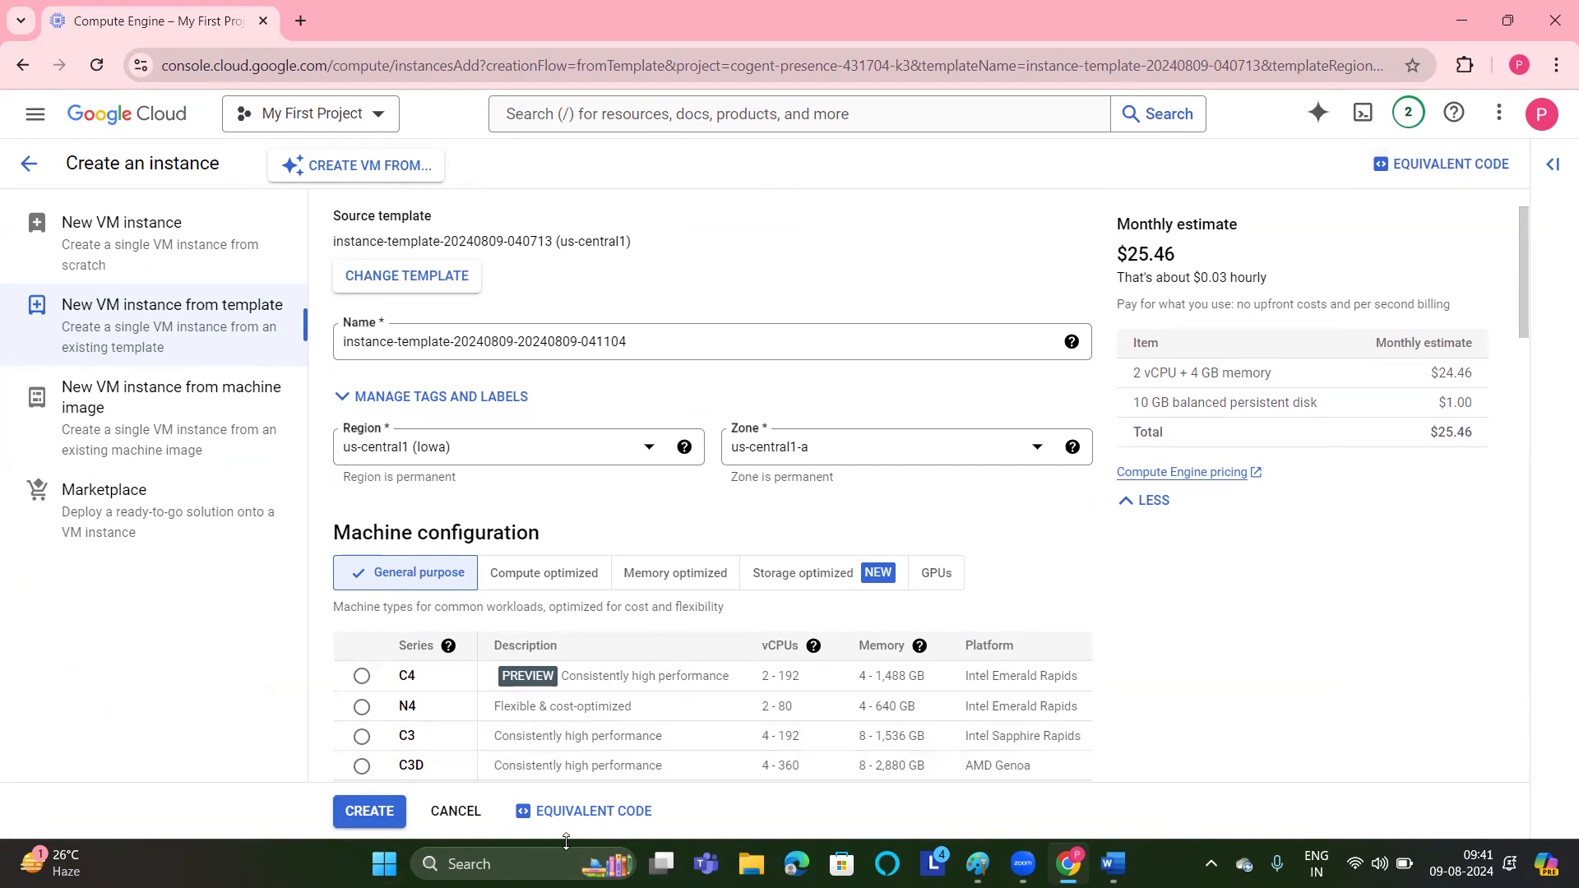
Review the equivalent command-line and Terraform code for the VM, and create the instance from the template.
click(1438, 163)
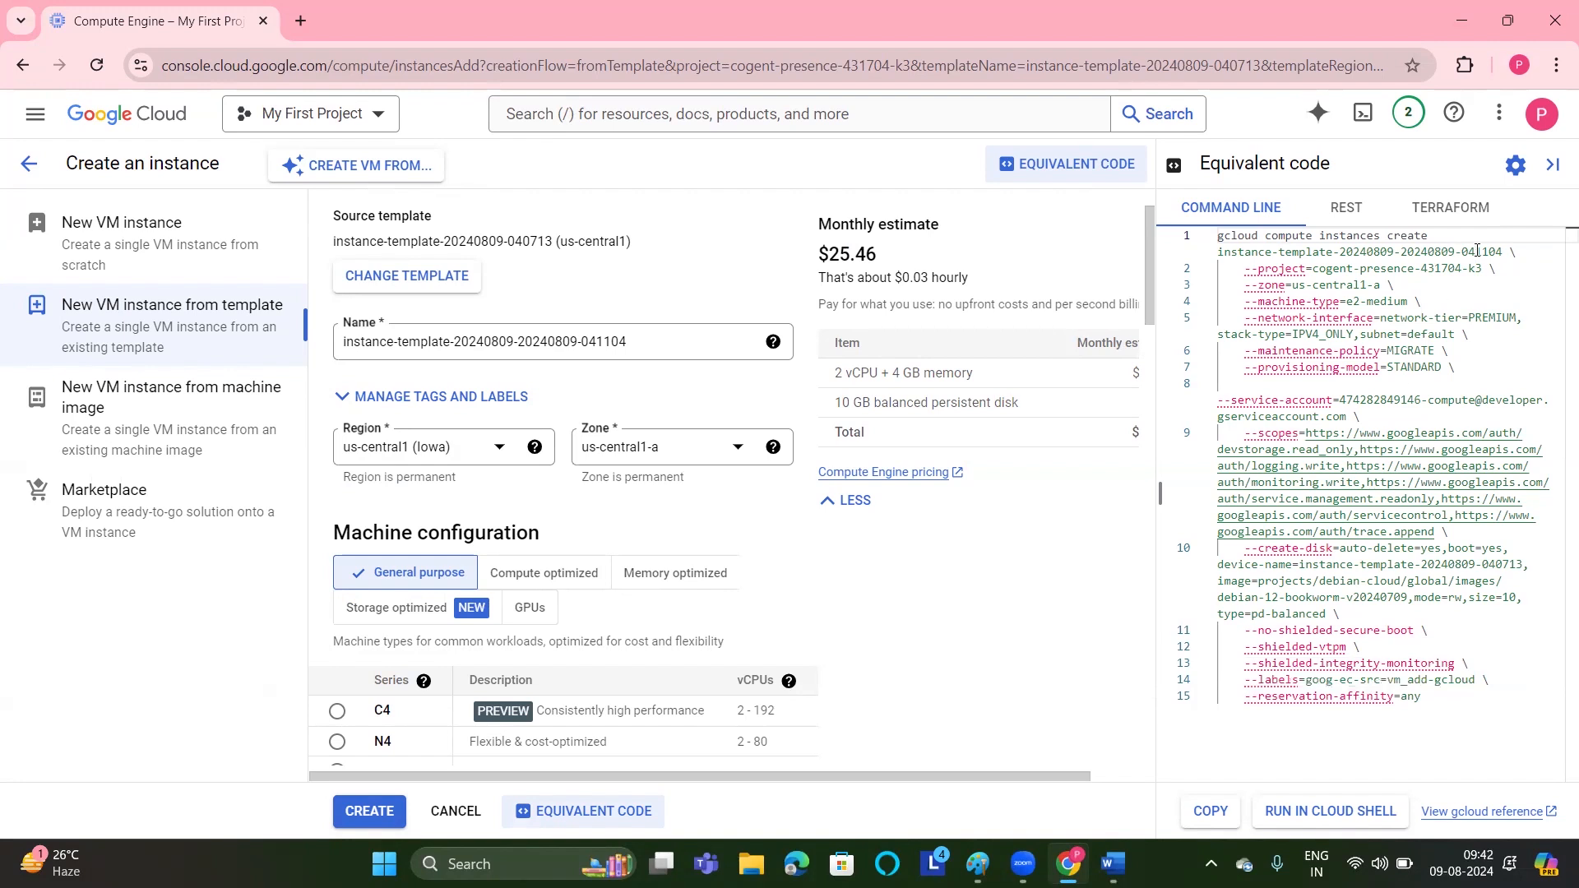
click(1451, 209)
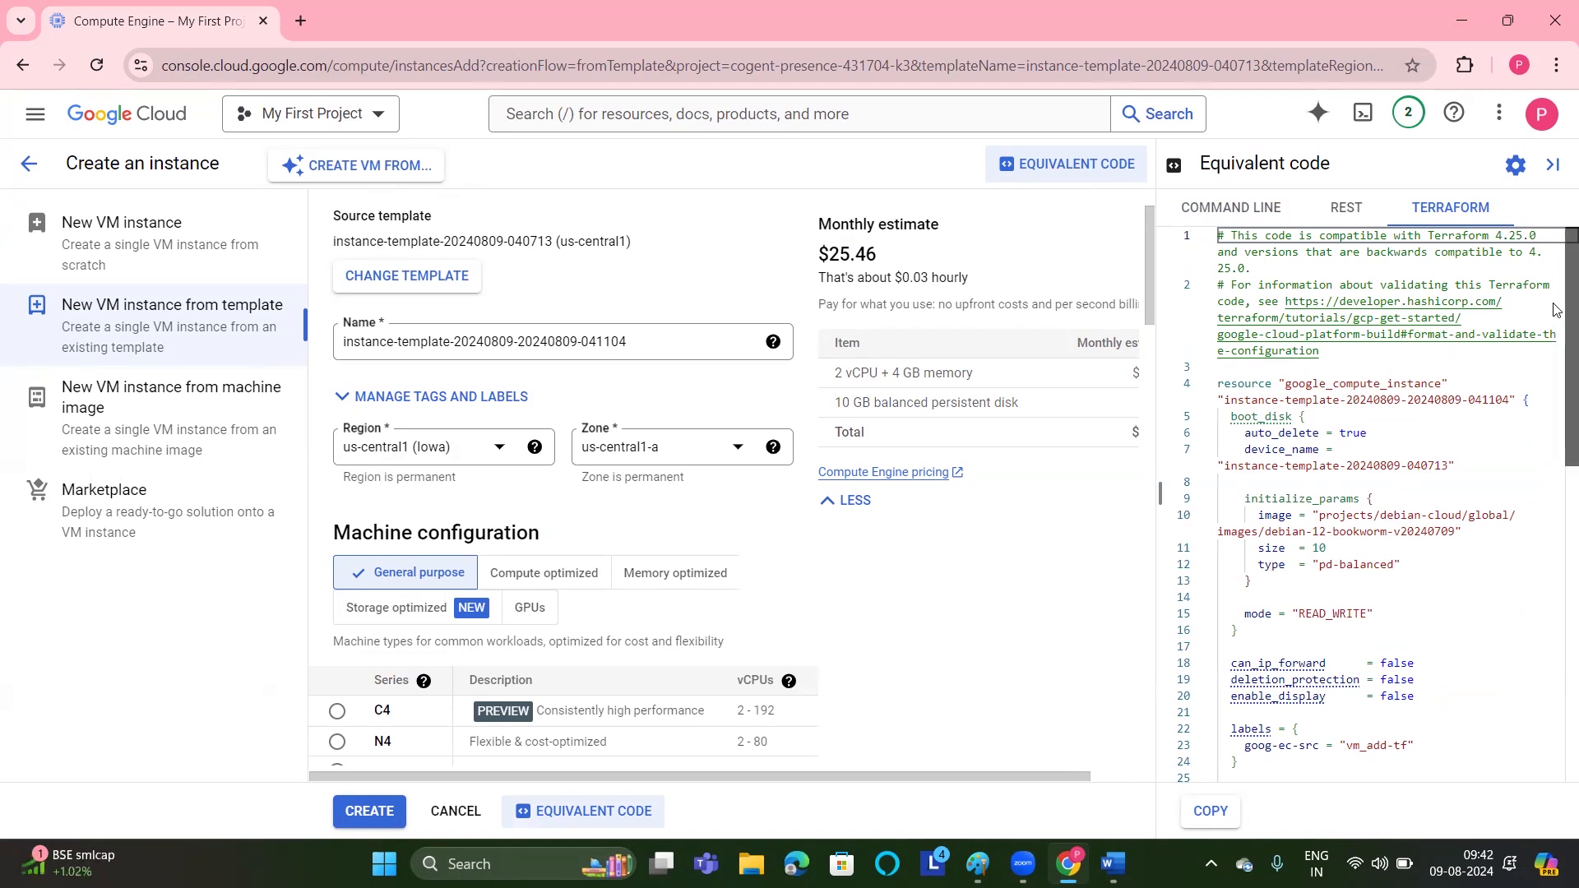
drag(1553, 309, 1551, 227)
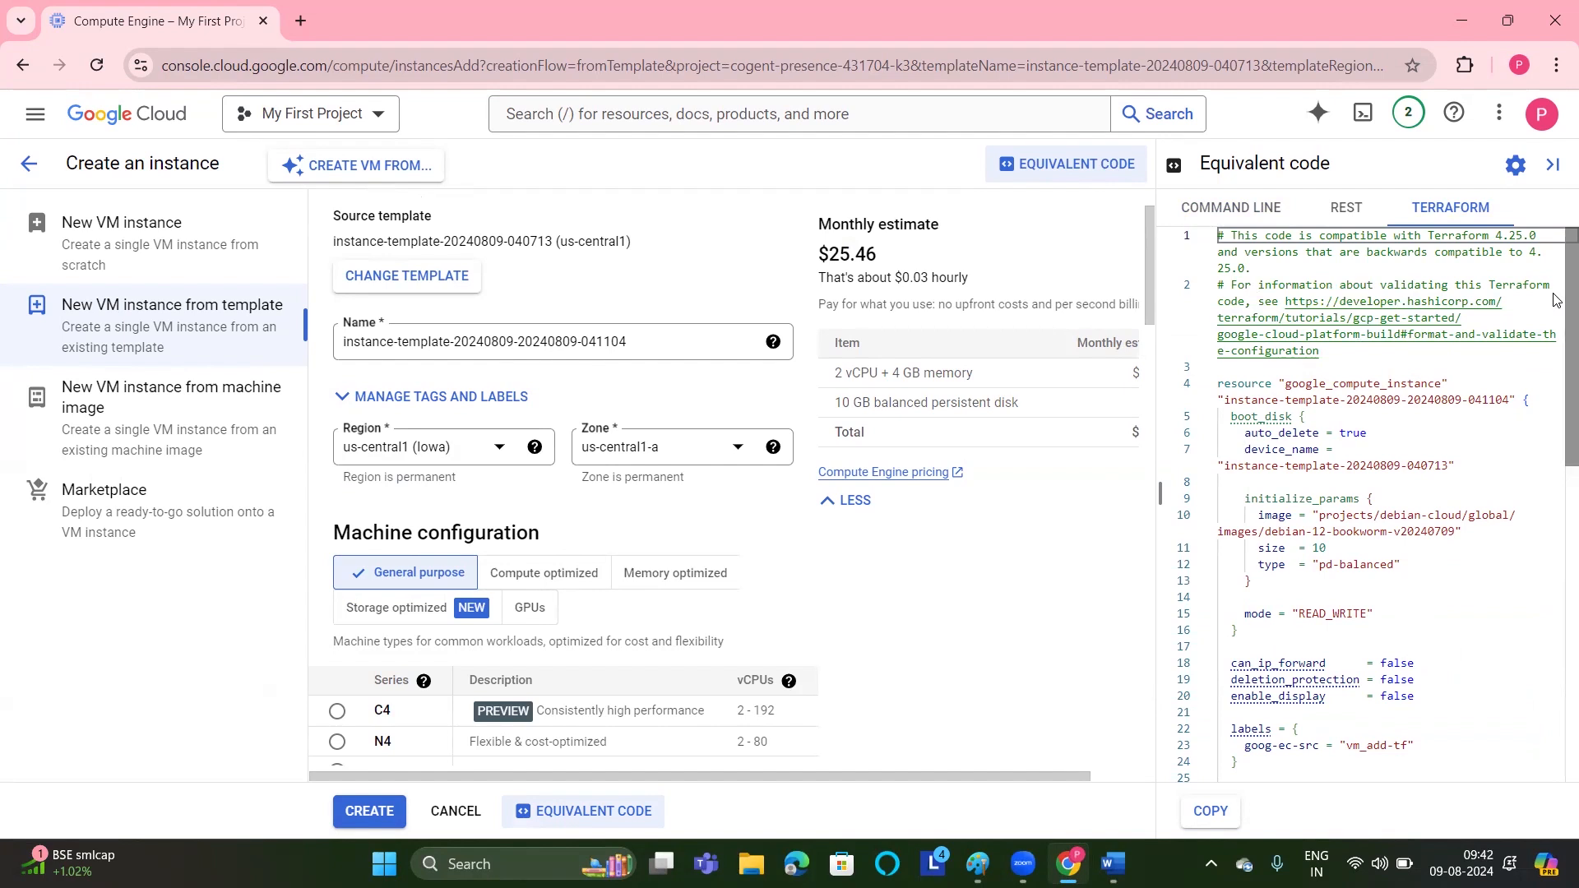
drag(1555, 299, 1555, 214)
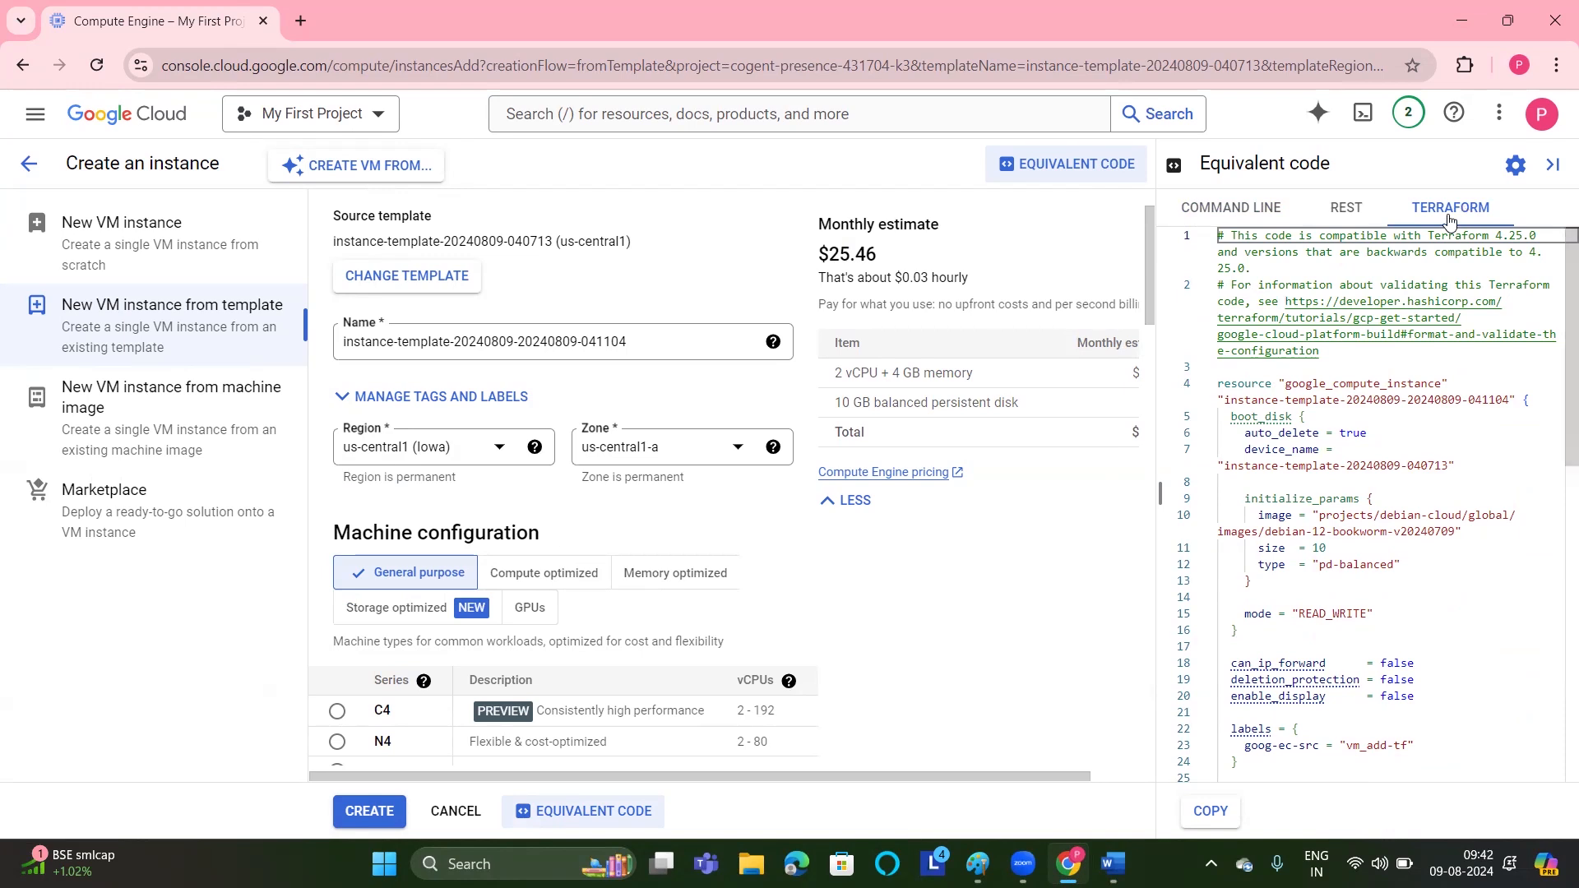
click(1235, 211)
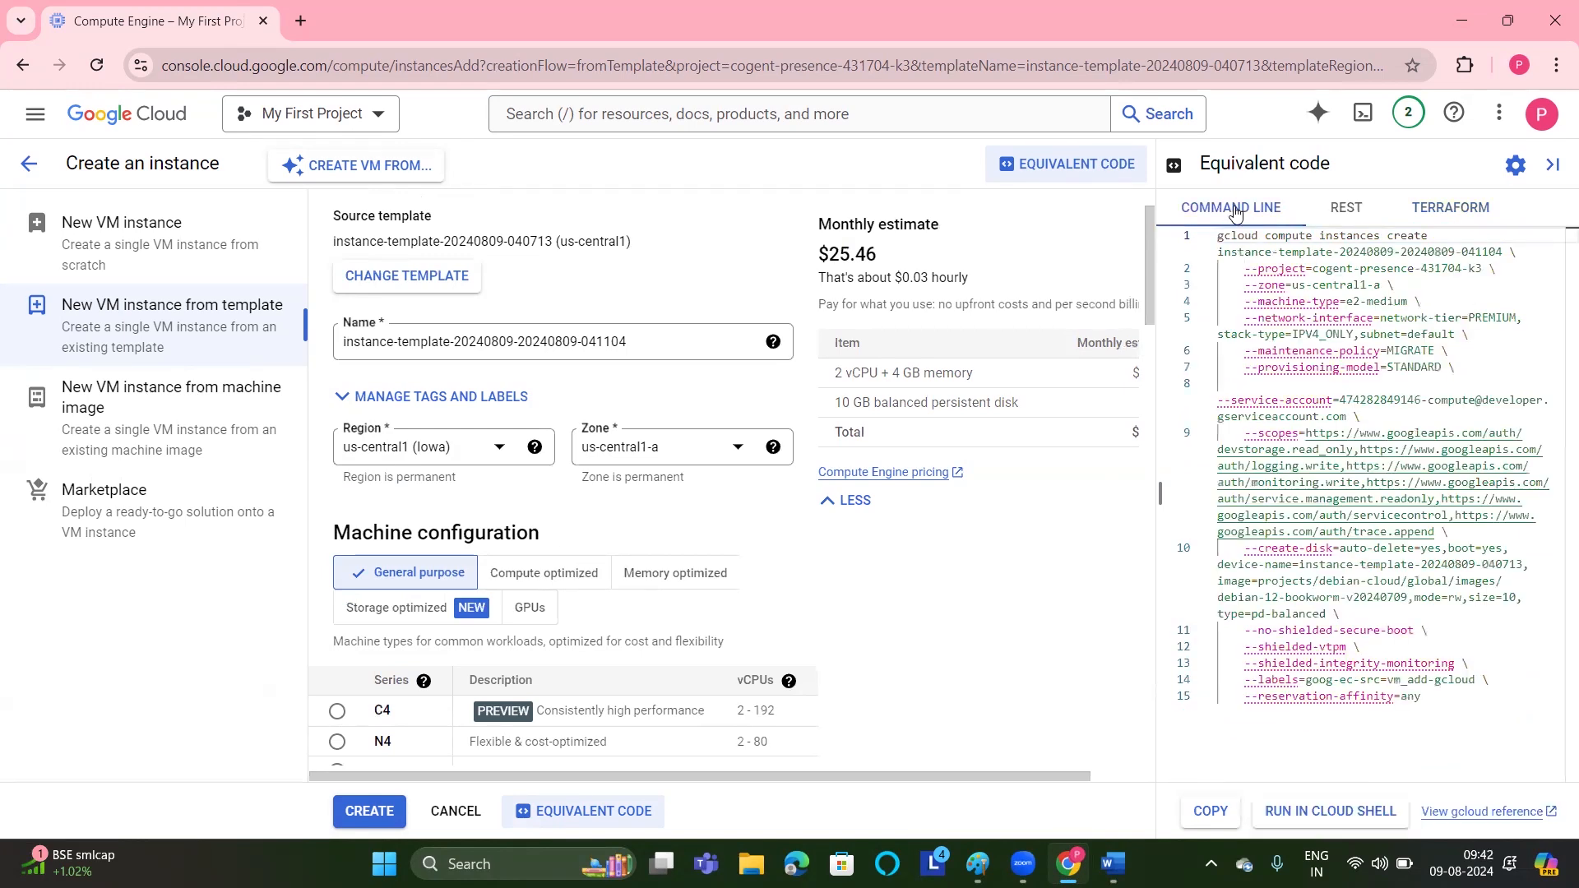
click(379, 812)
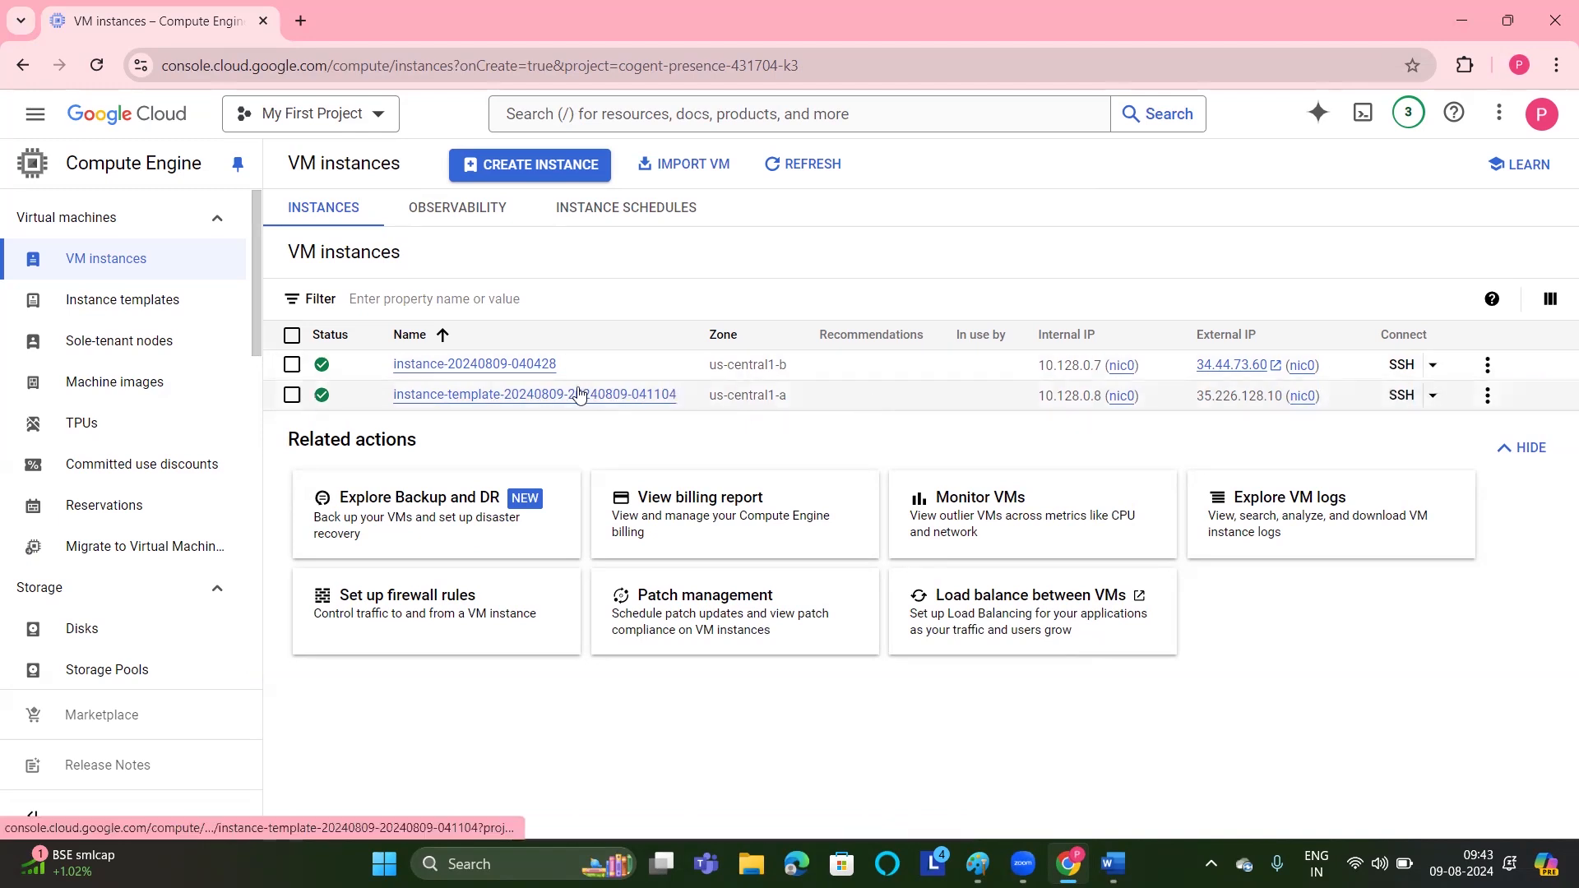
Open the details of the template-based VM and connect to it over SSH in a browser window, authorizing the connection.
click(503, 395)
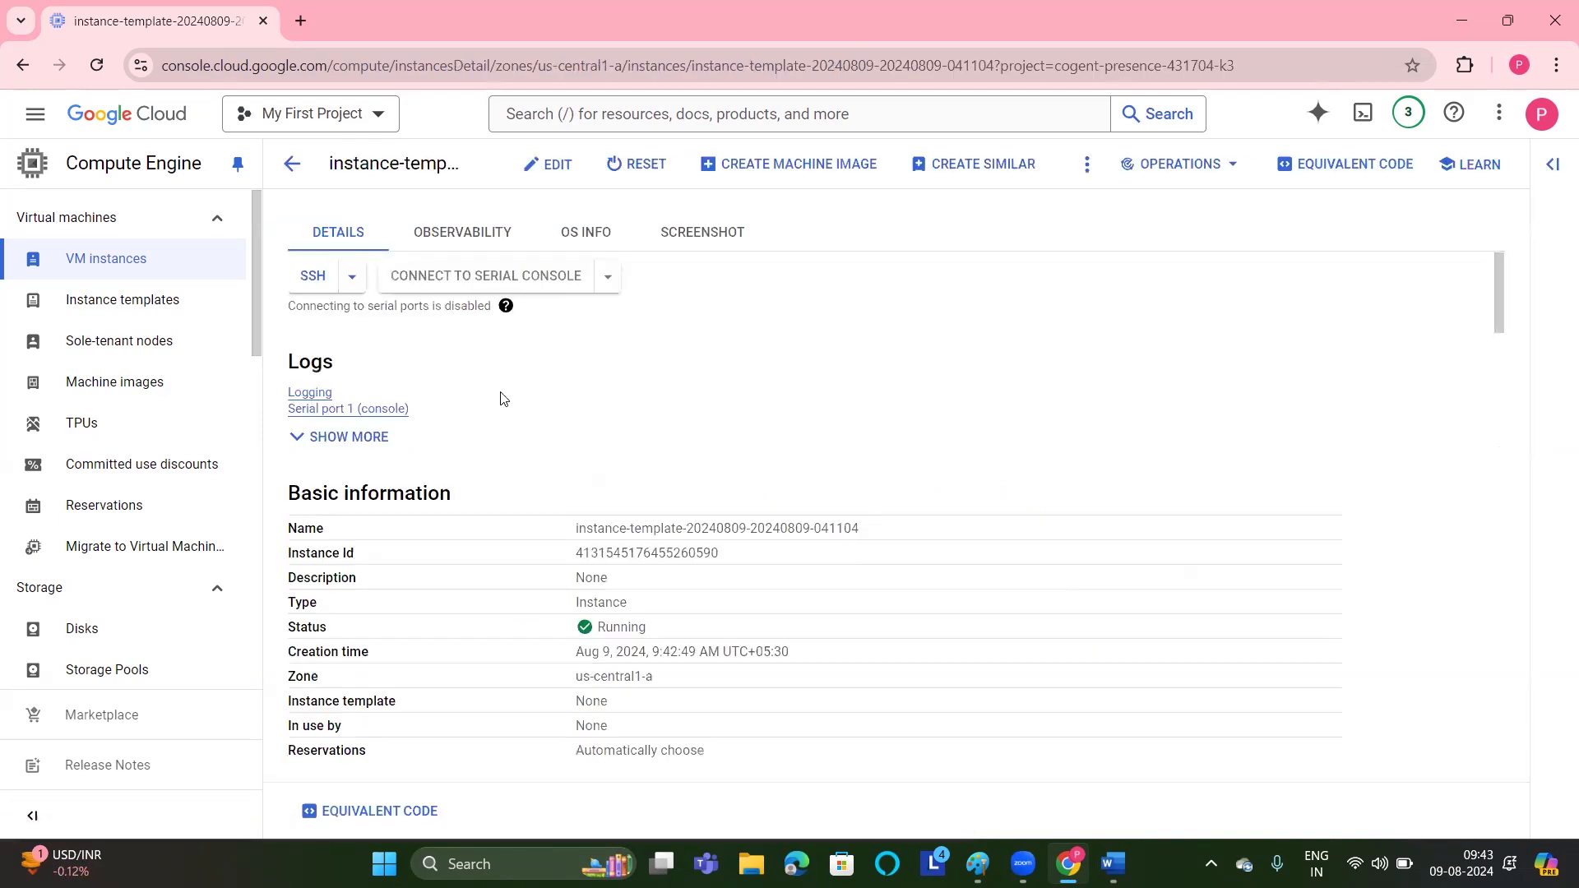
click(351, 276)
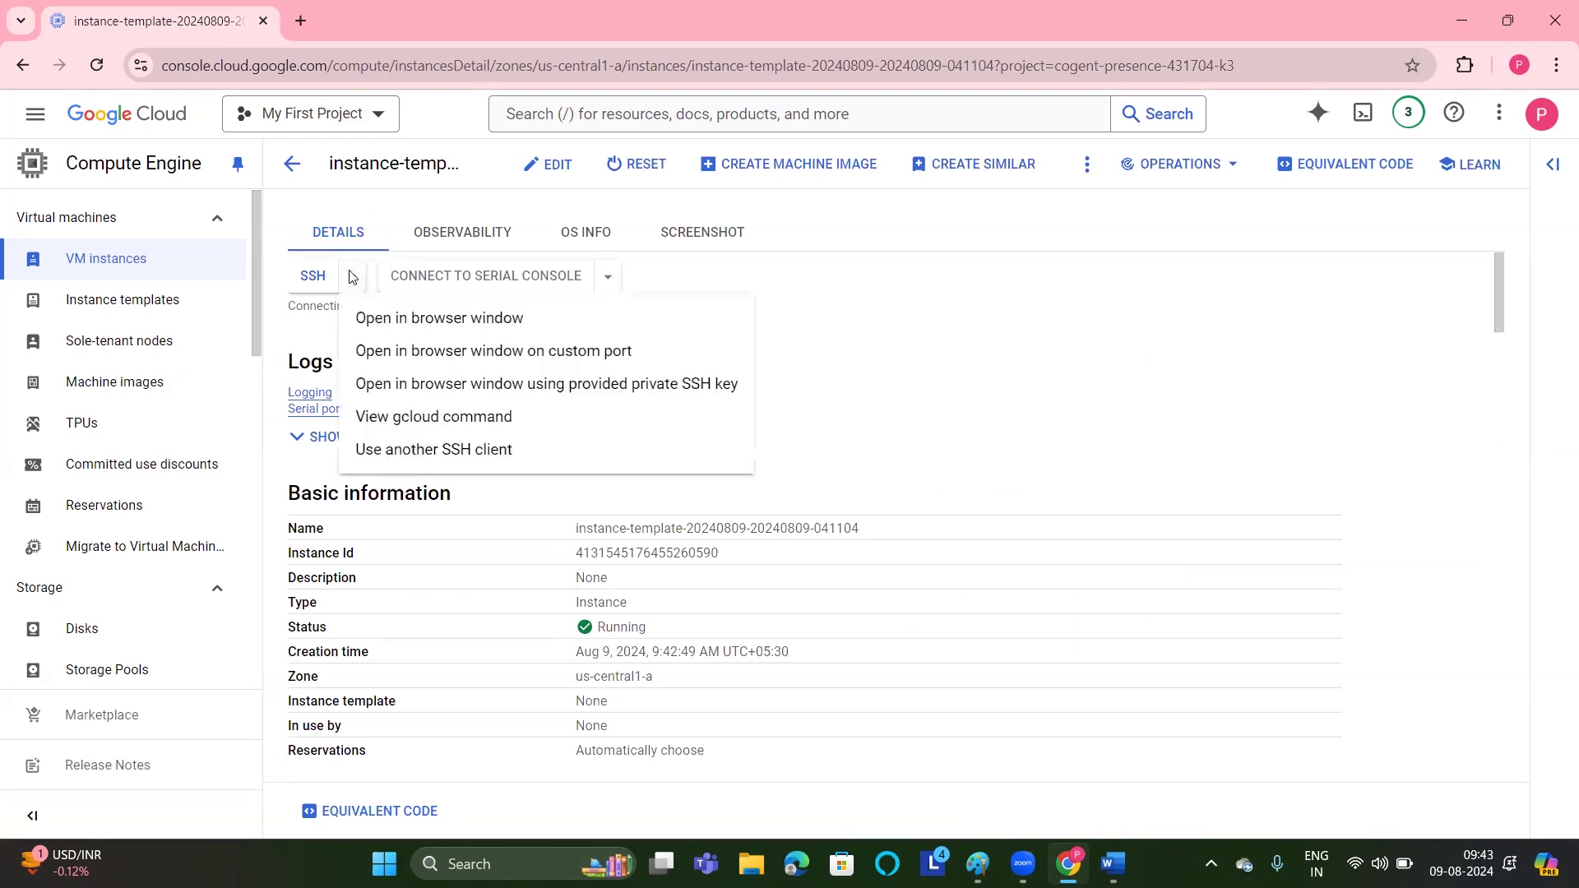
click(413, 319)
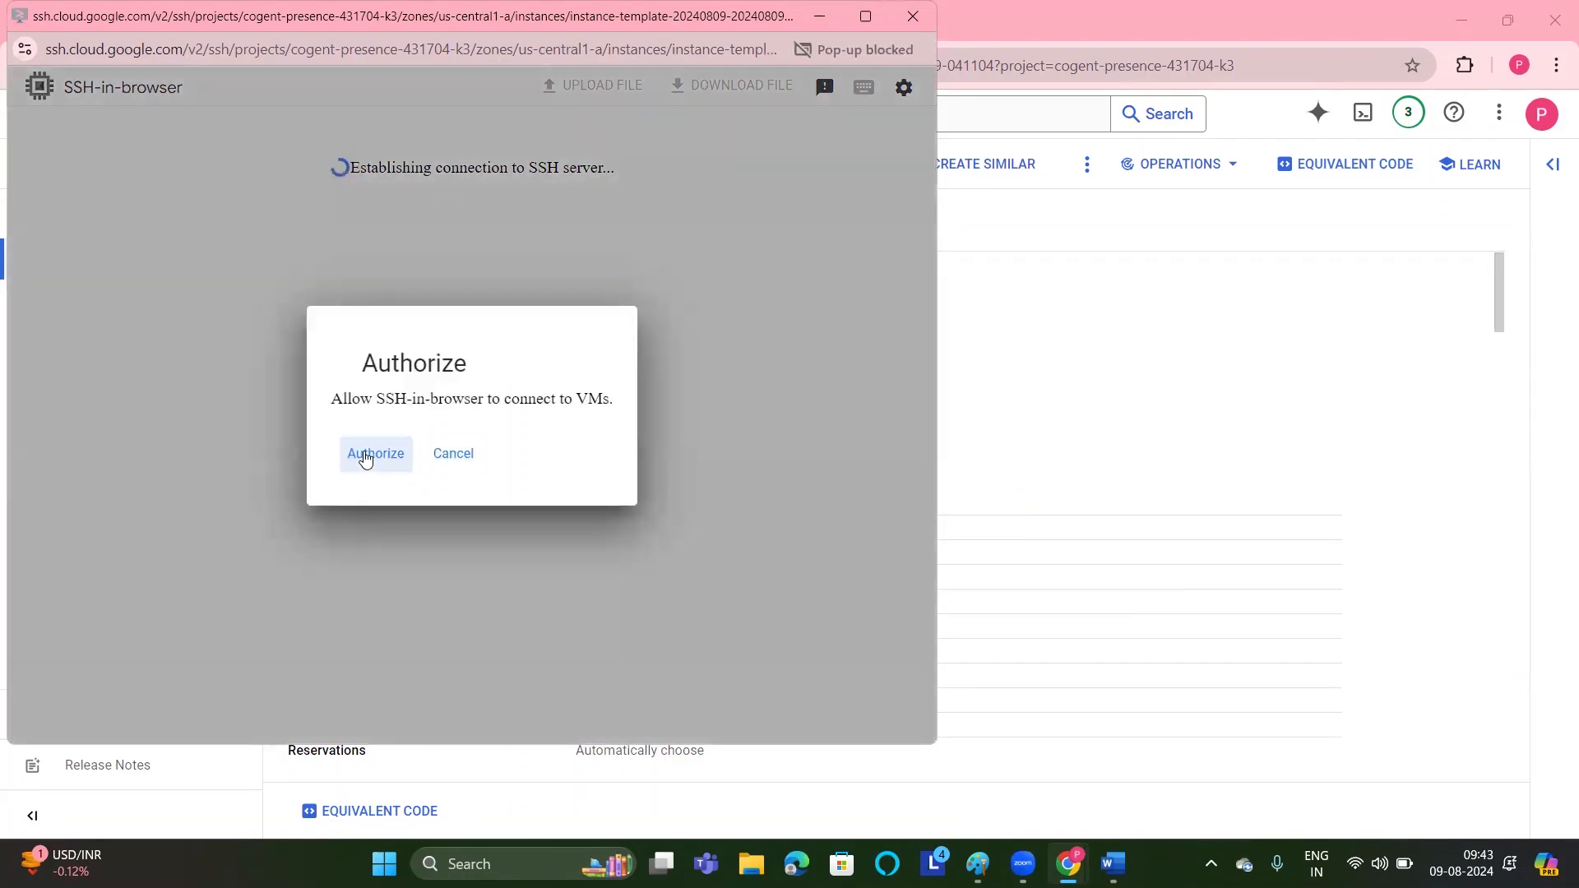
click(366, 459)
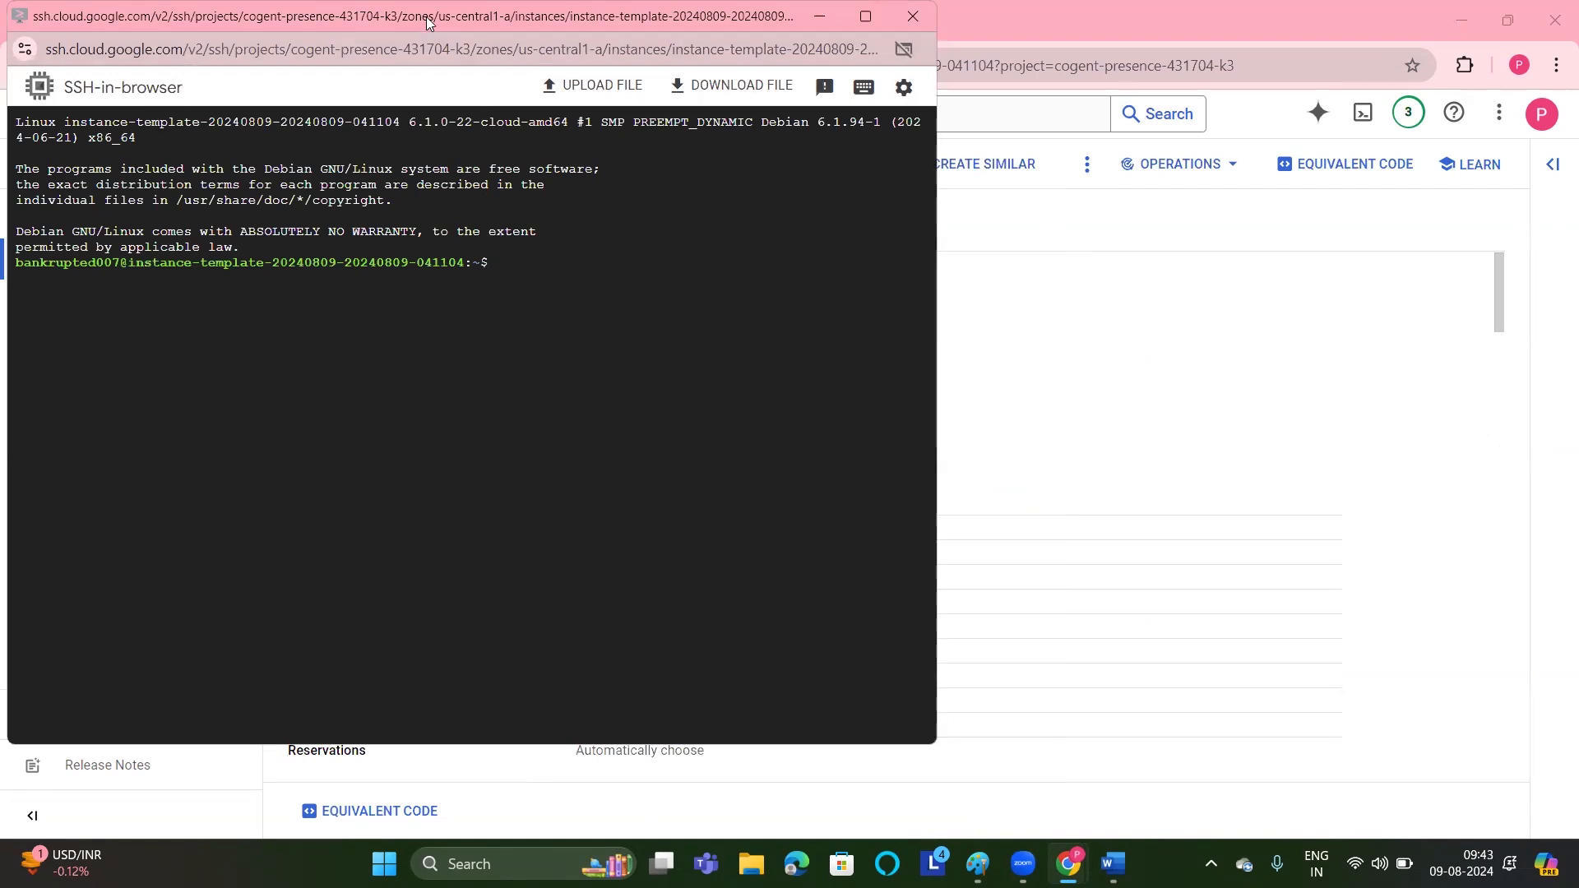
Move the SSH window lower, run "ls" in the session, and close the window.
drag(647, 15, 664, 146)
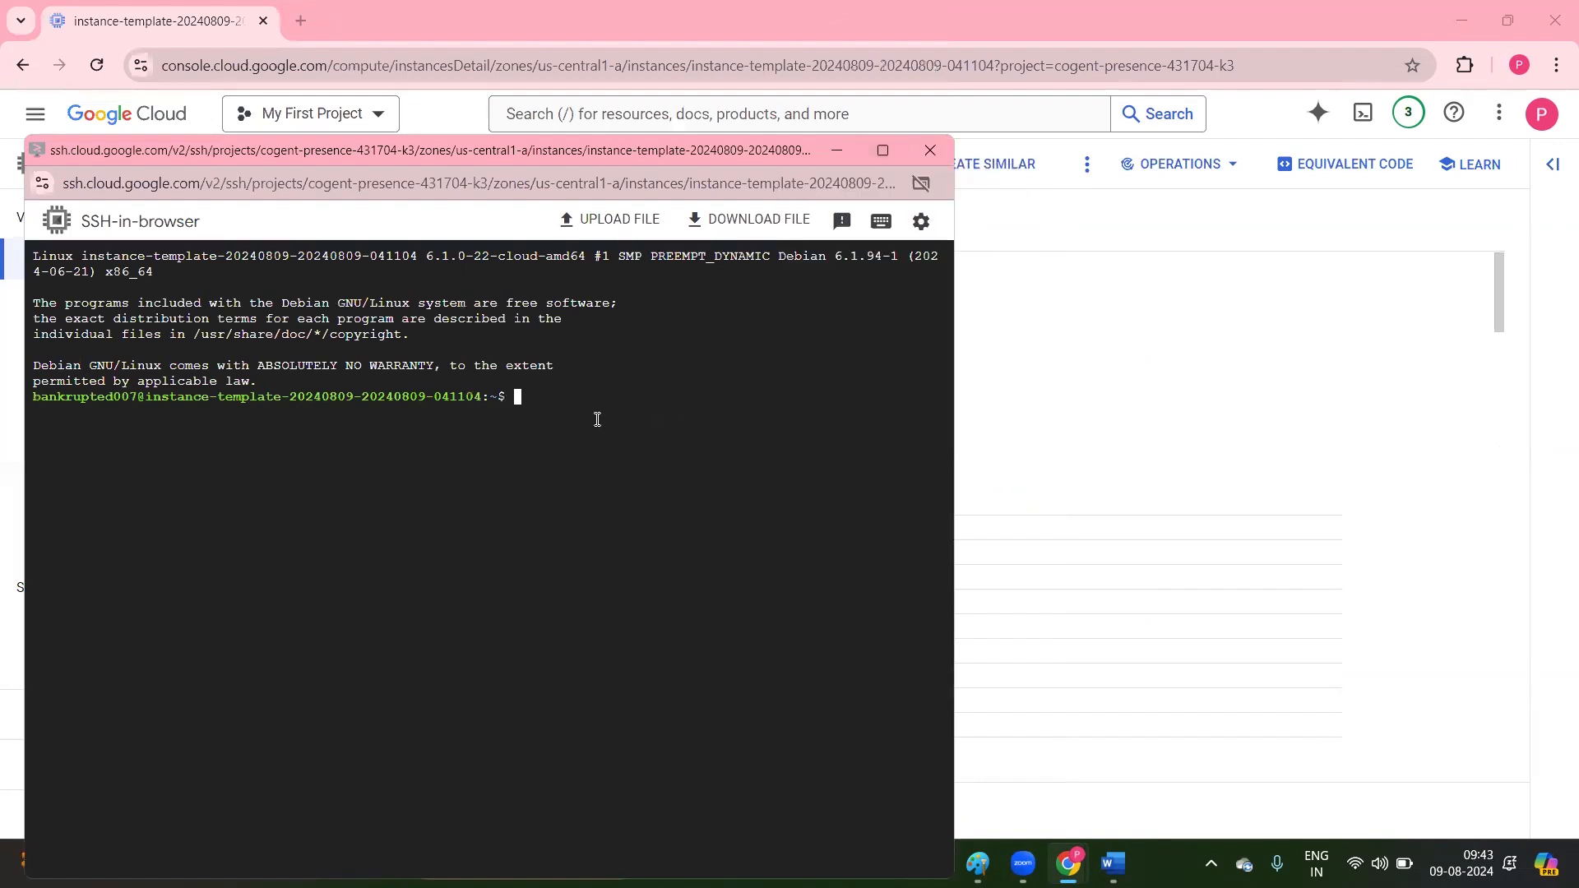
text(ls)
key(Return)
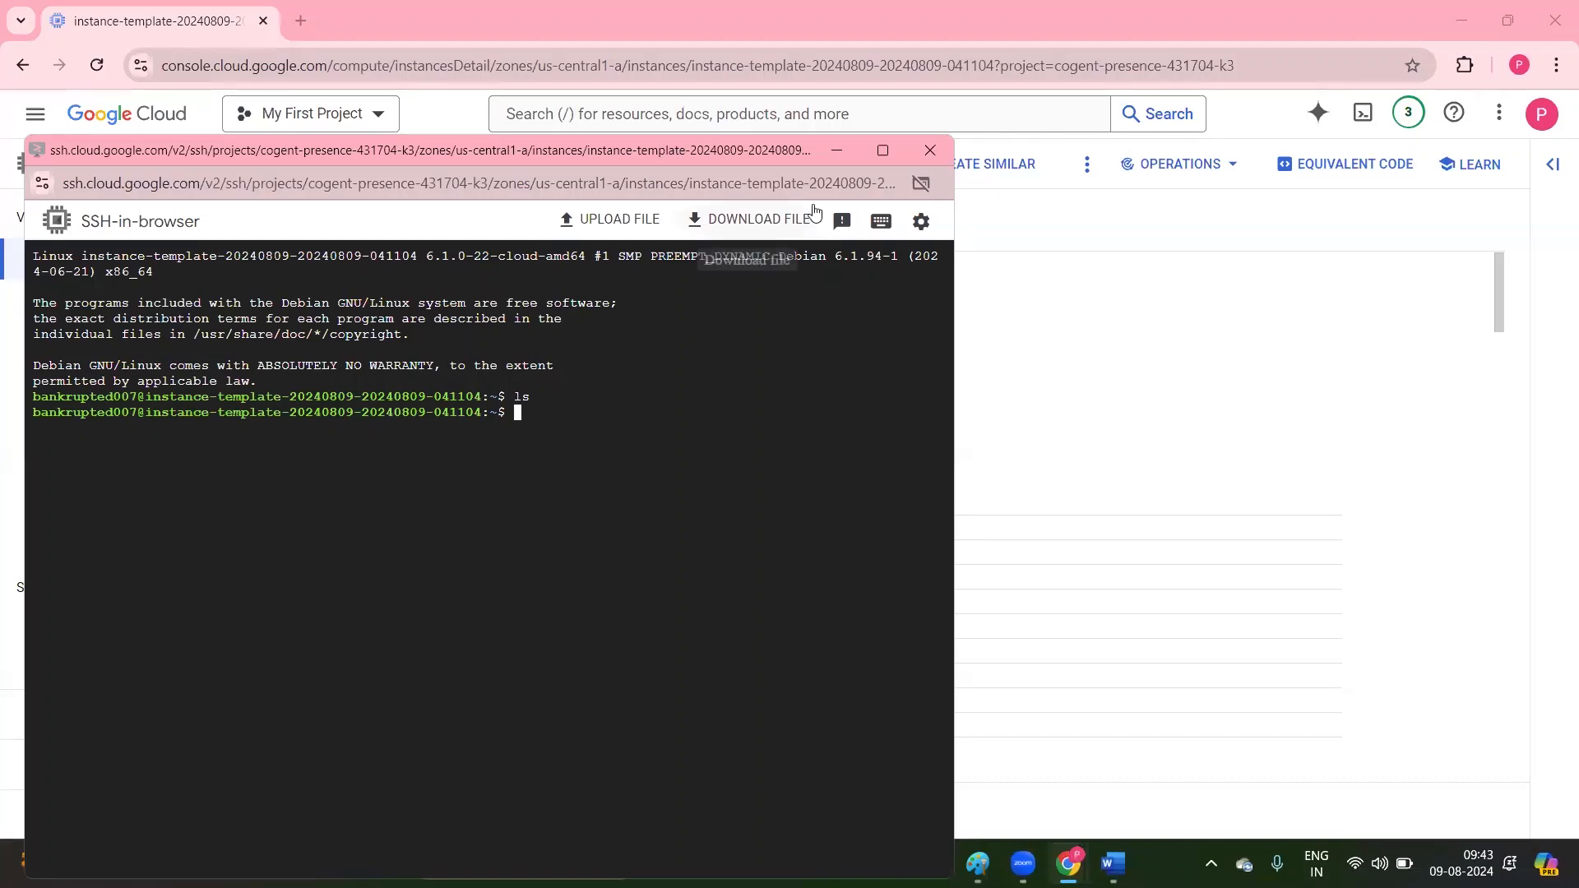
click(932, 152)
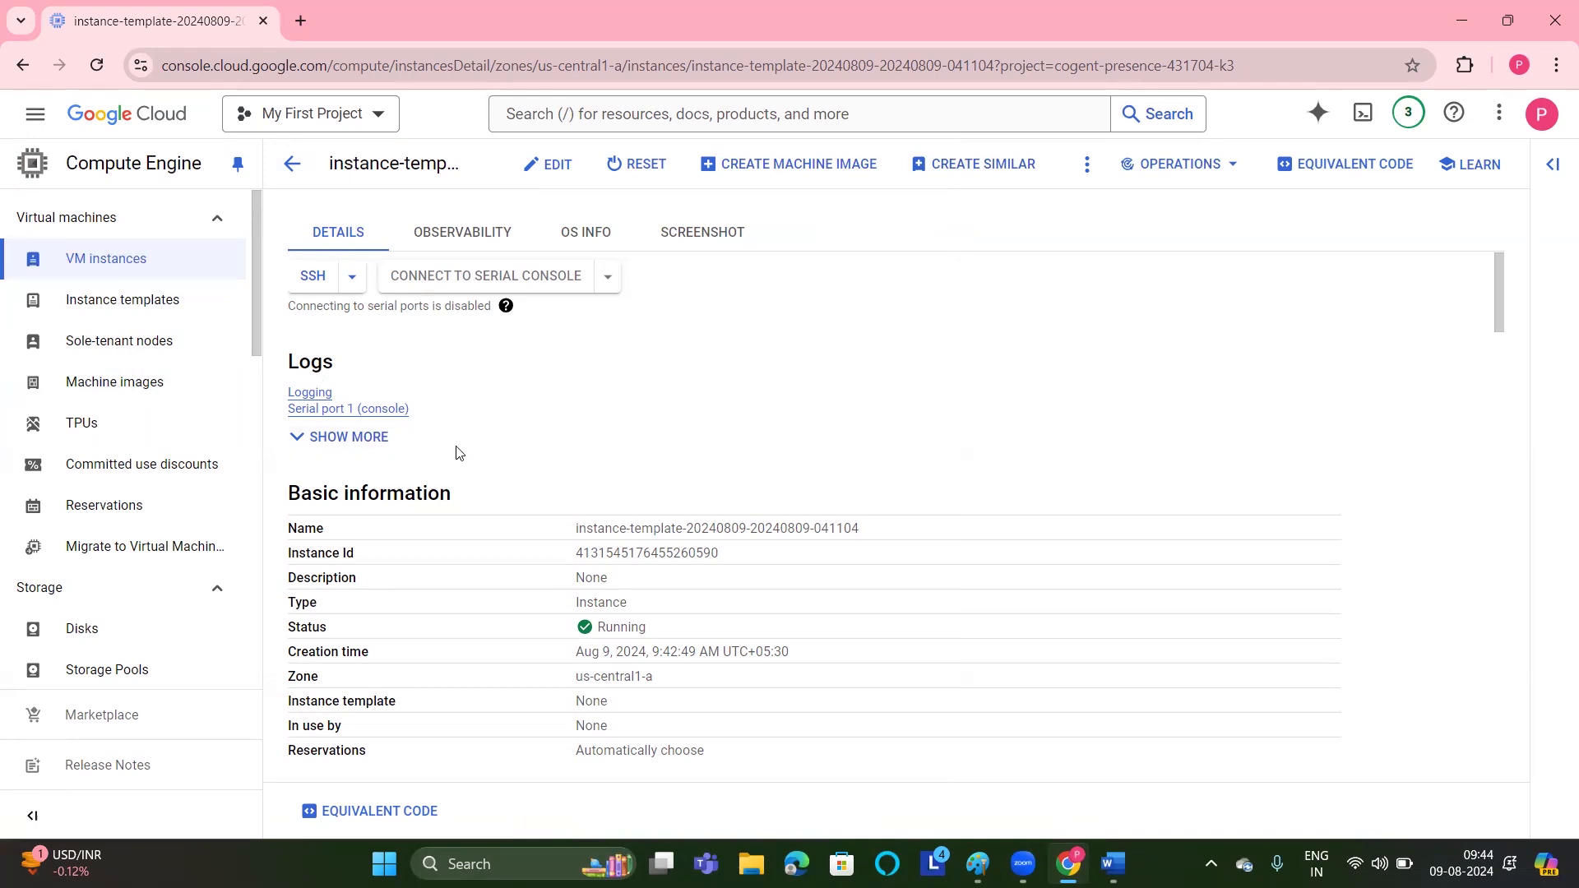
click(96, 386)
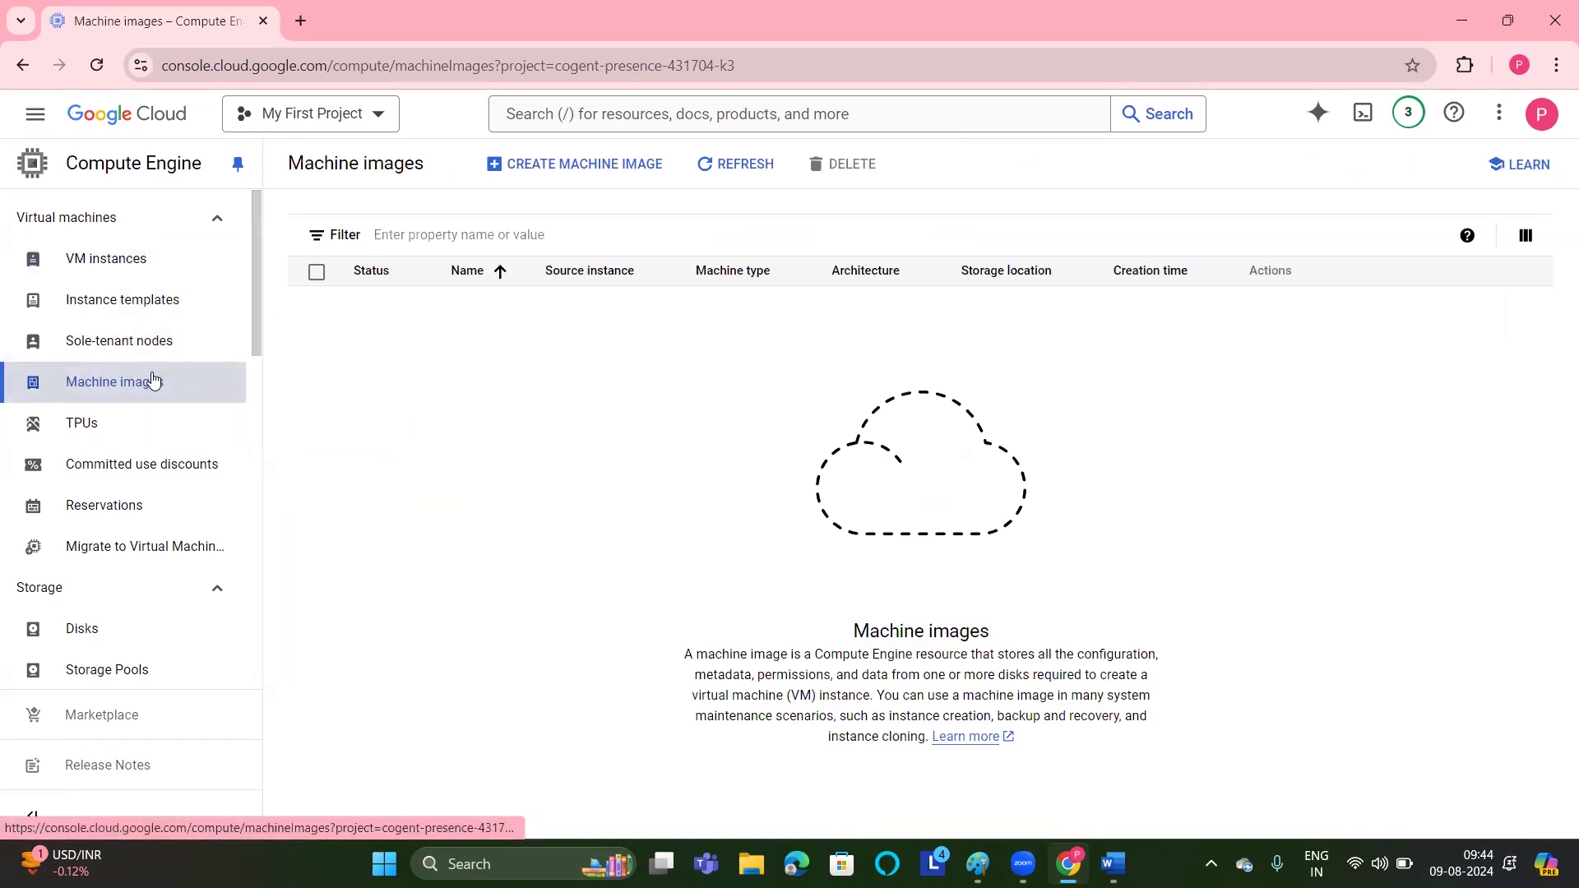
click(130, 257)
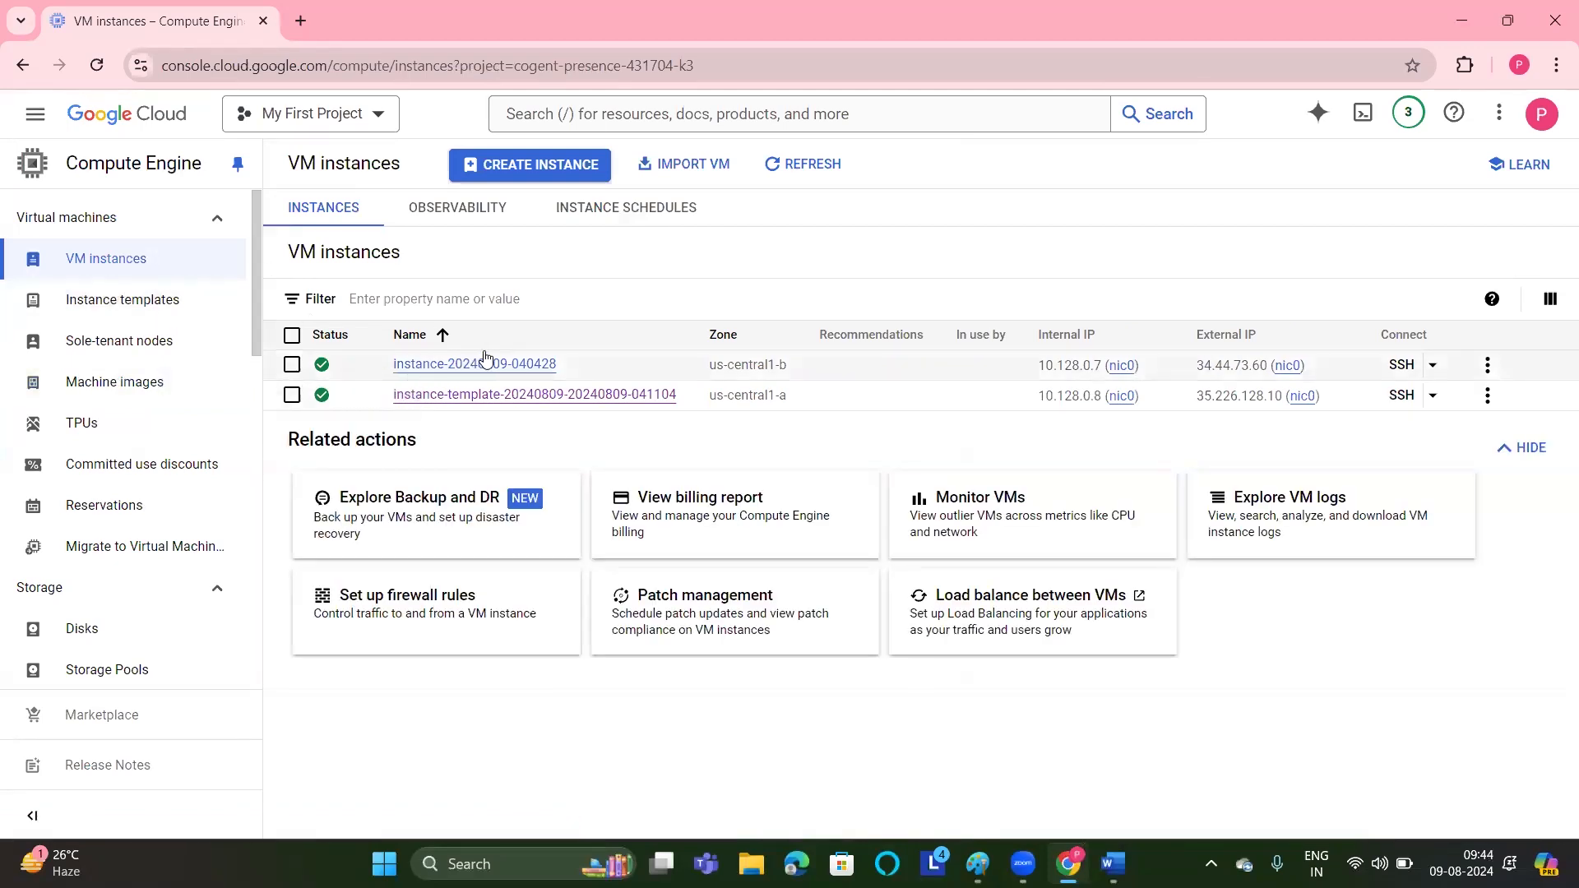
click(292, 365)
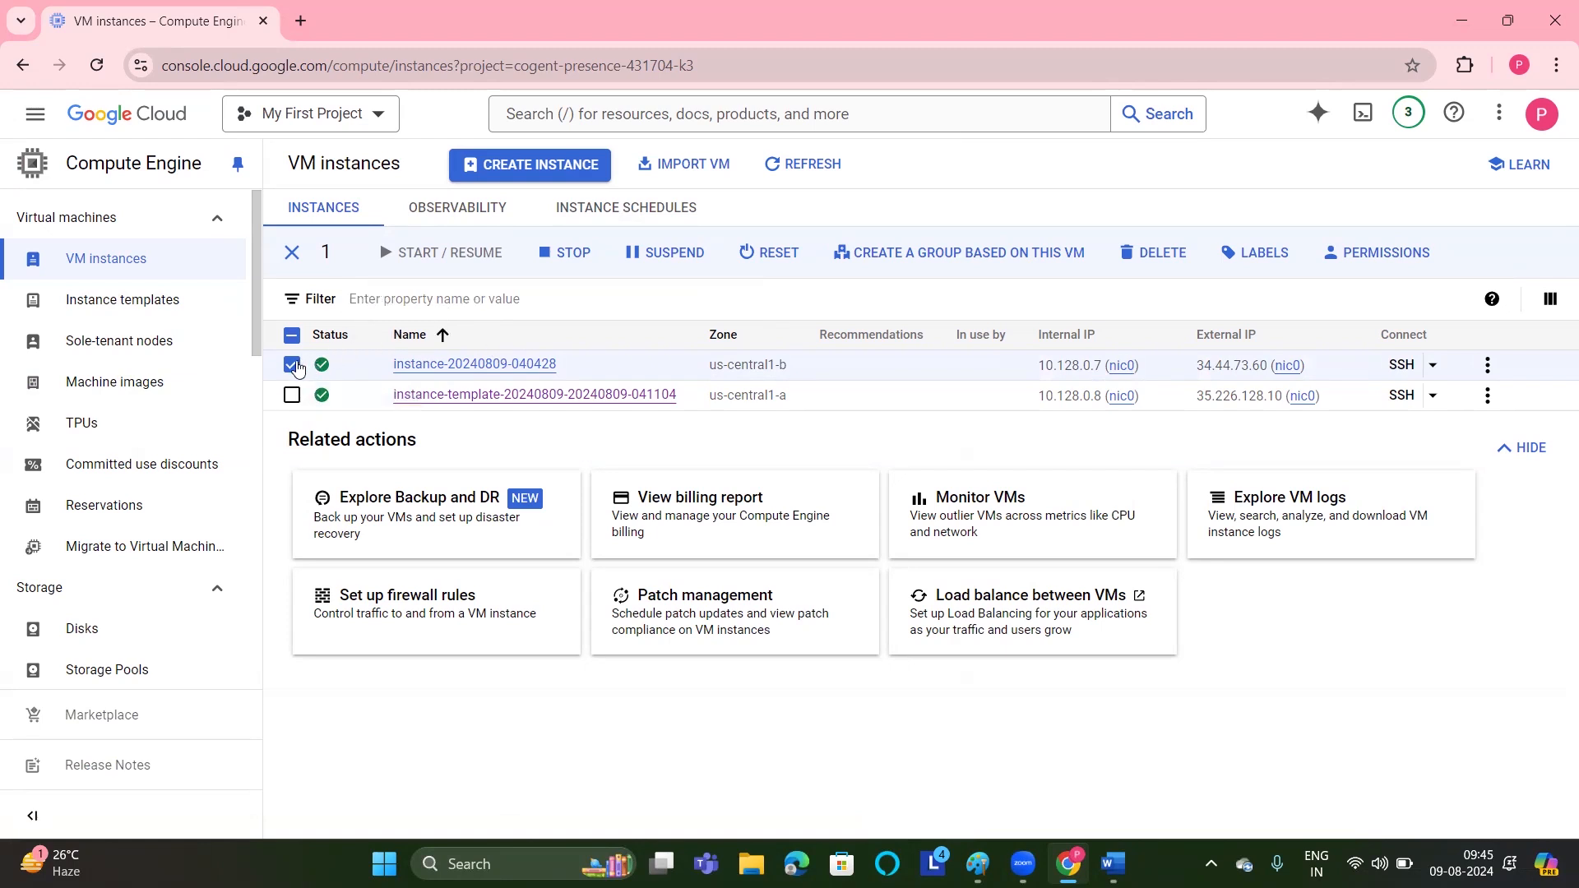
click(293, 366)
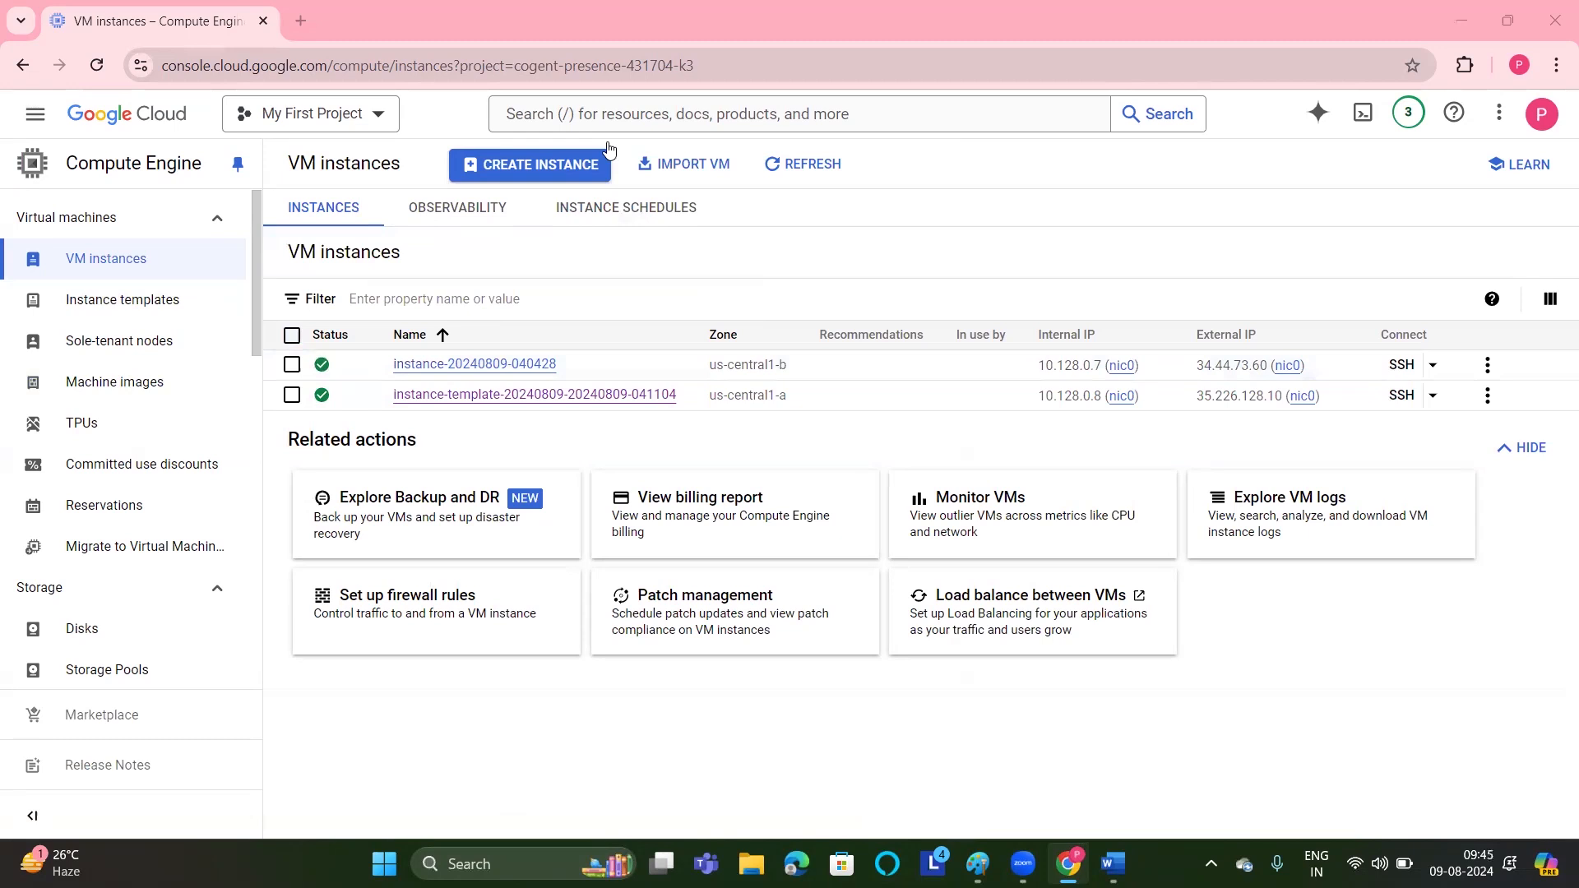
click(293, 368)
click(293, 366)
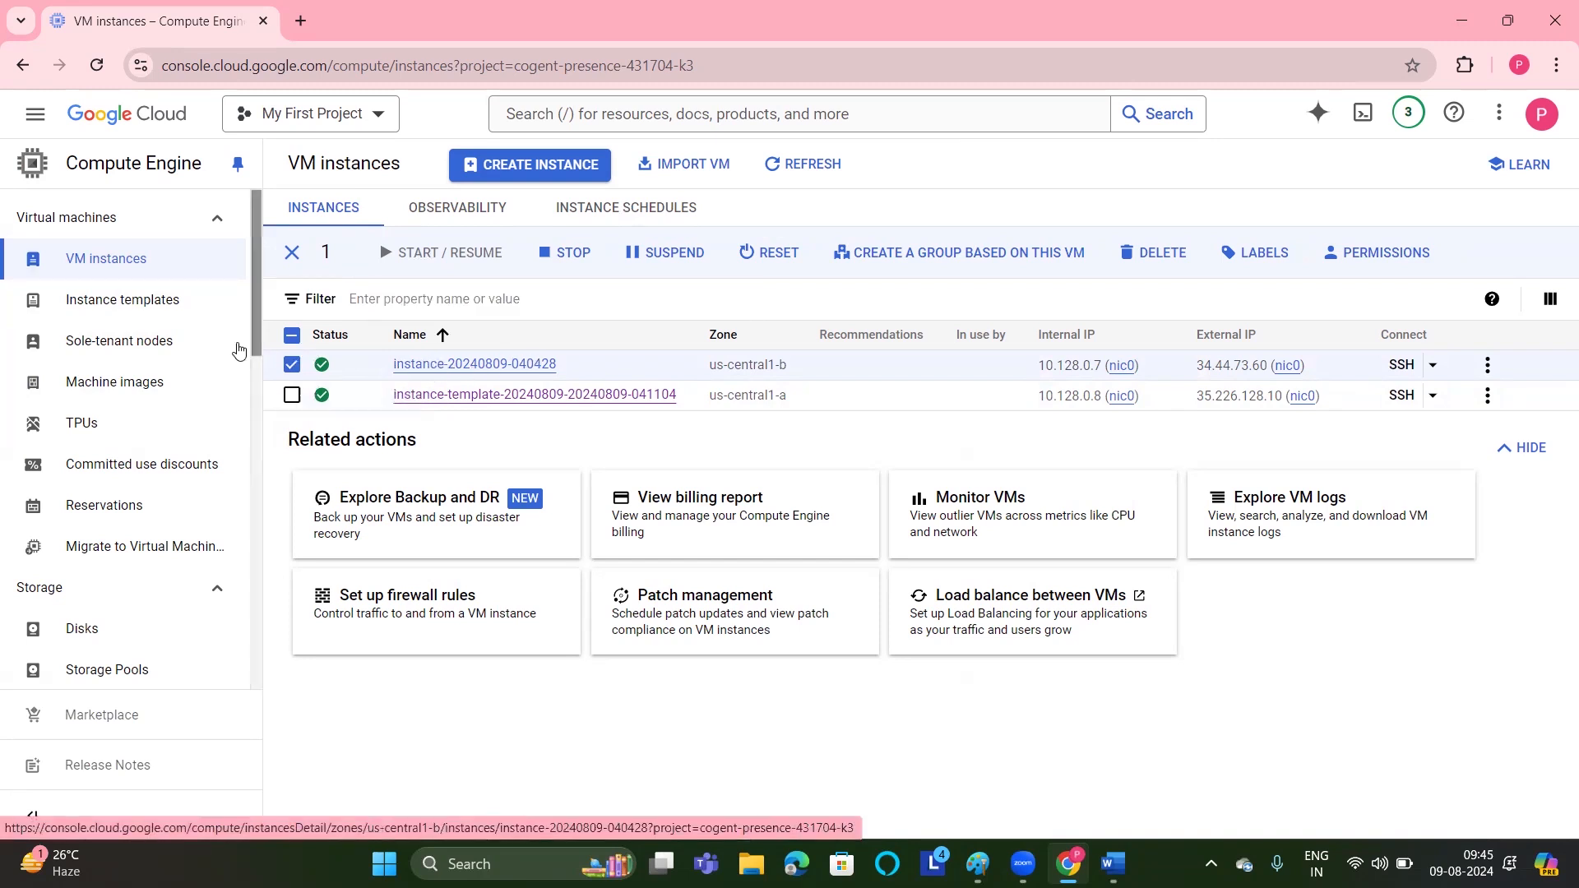
Start a new machine image from the Machine images page.
click(113, 380)
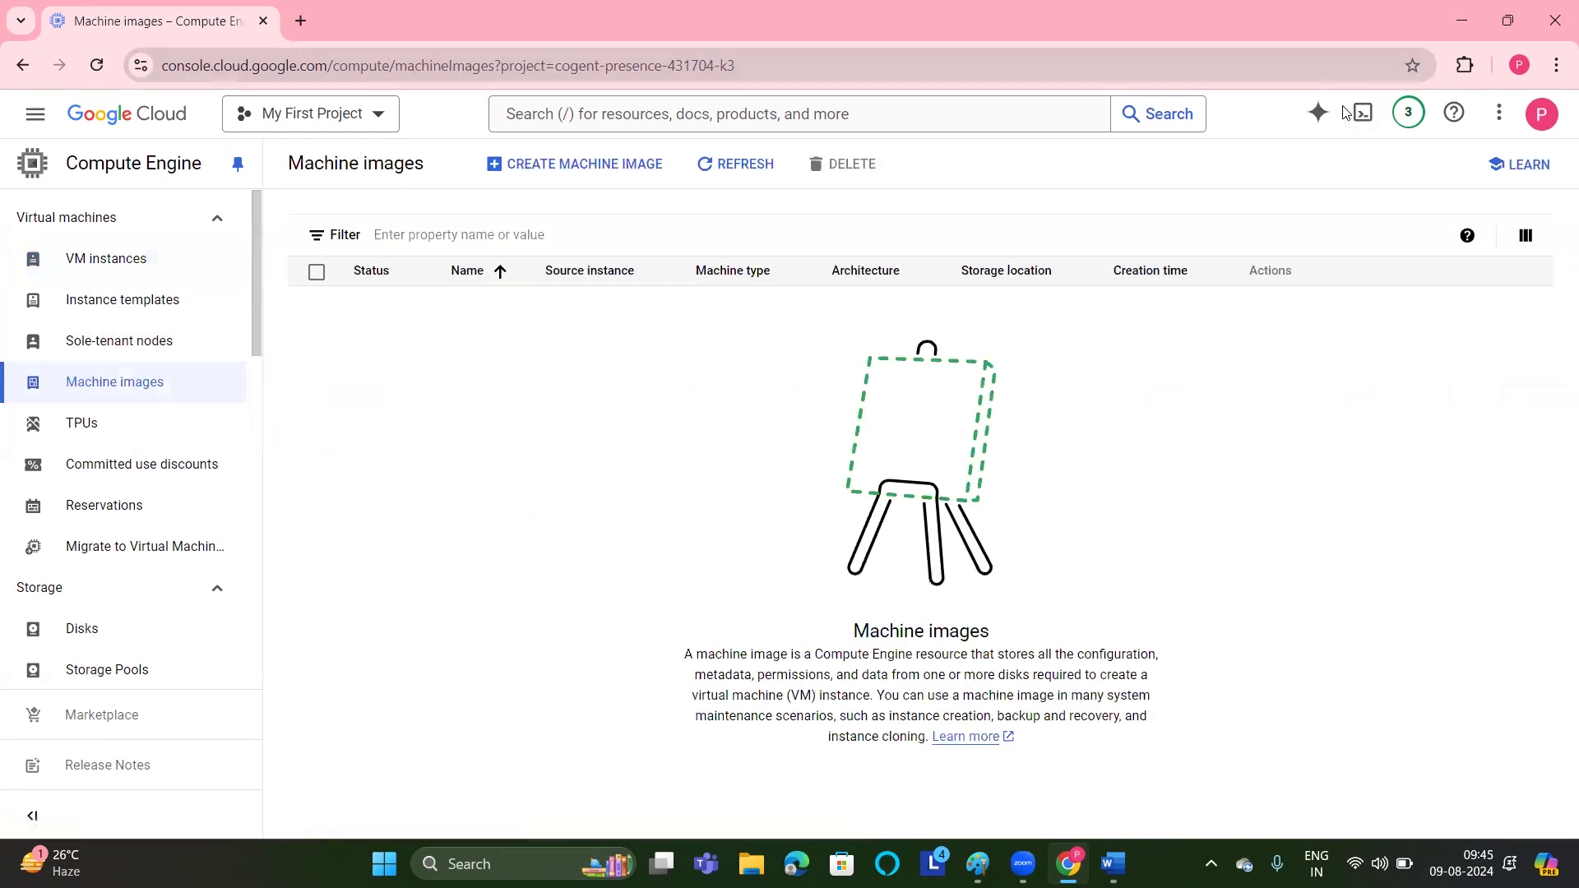
click(599, 169)
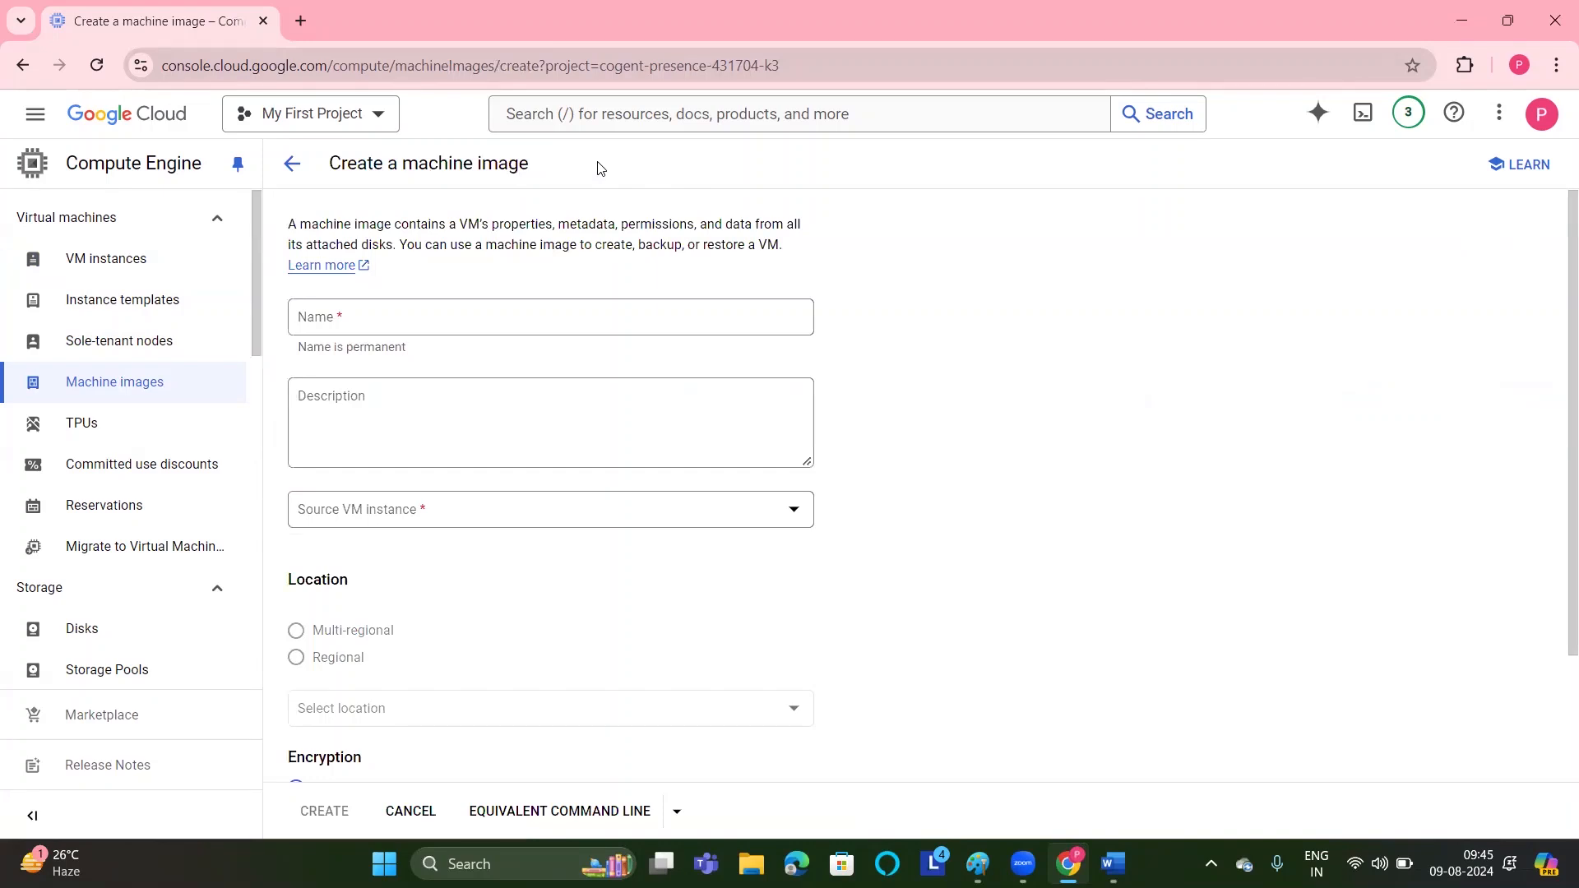
click(468, 311)
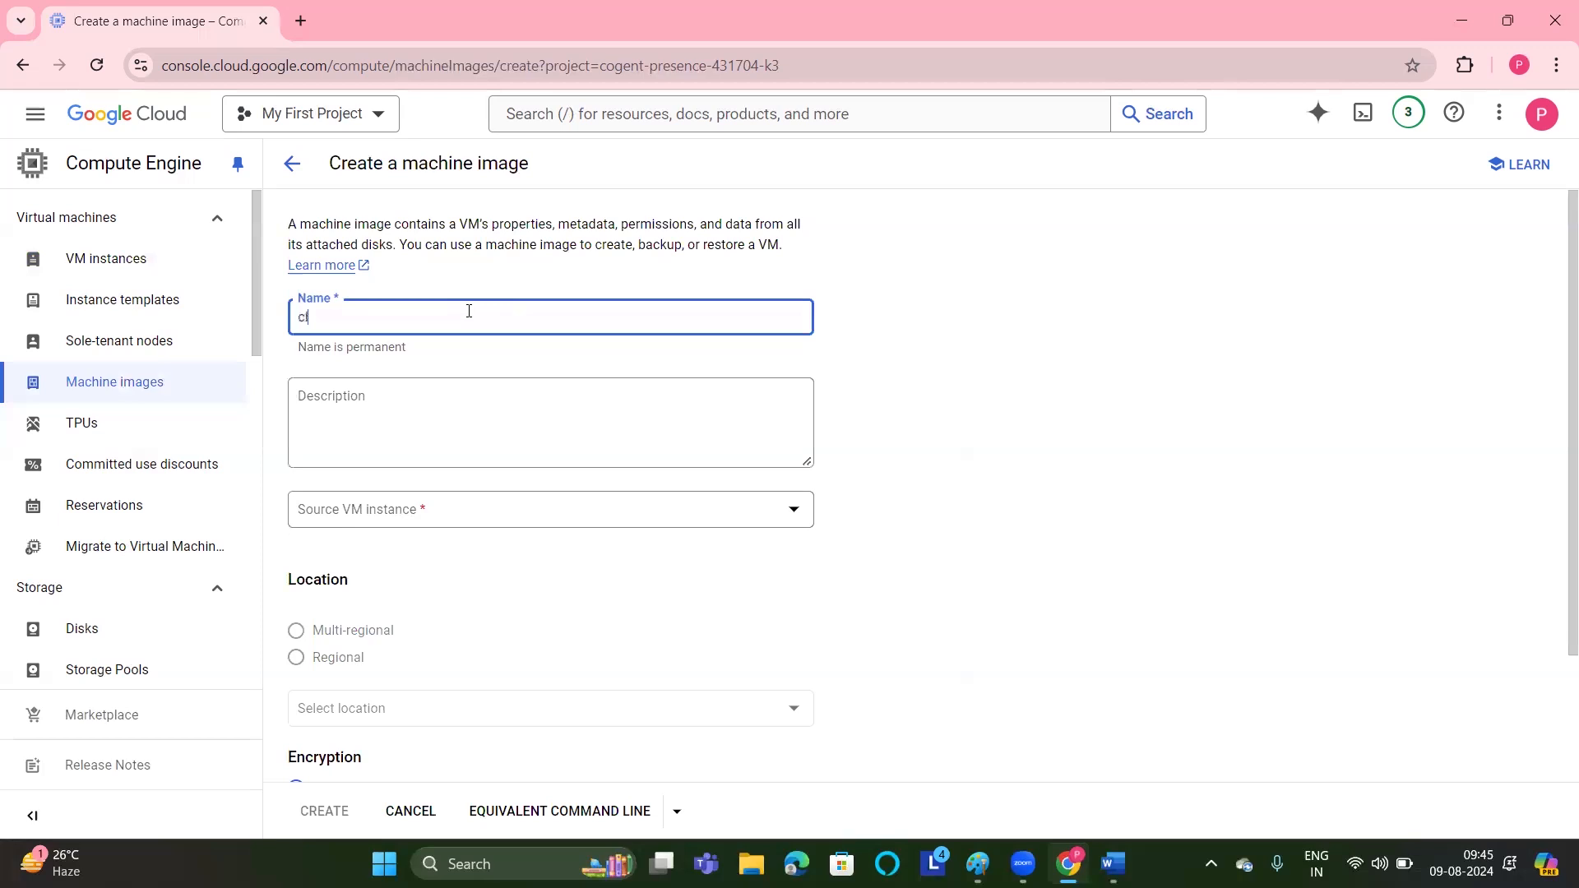
text(class-mage0112)
click(784, 514)
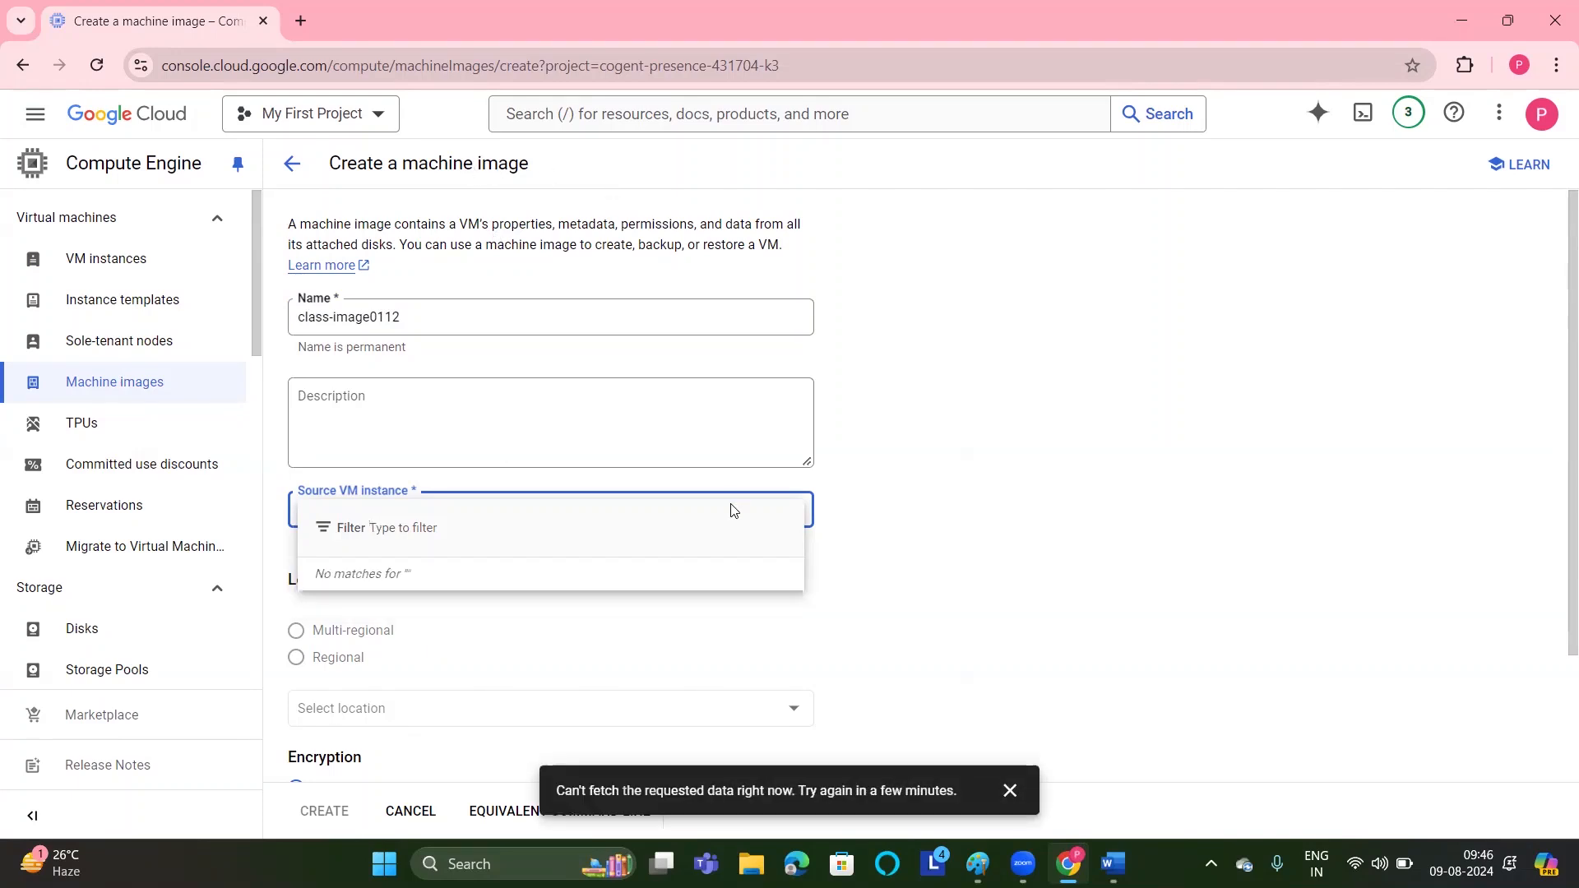
click(979, 533)
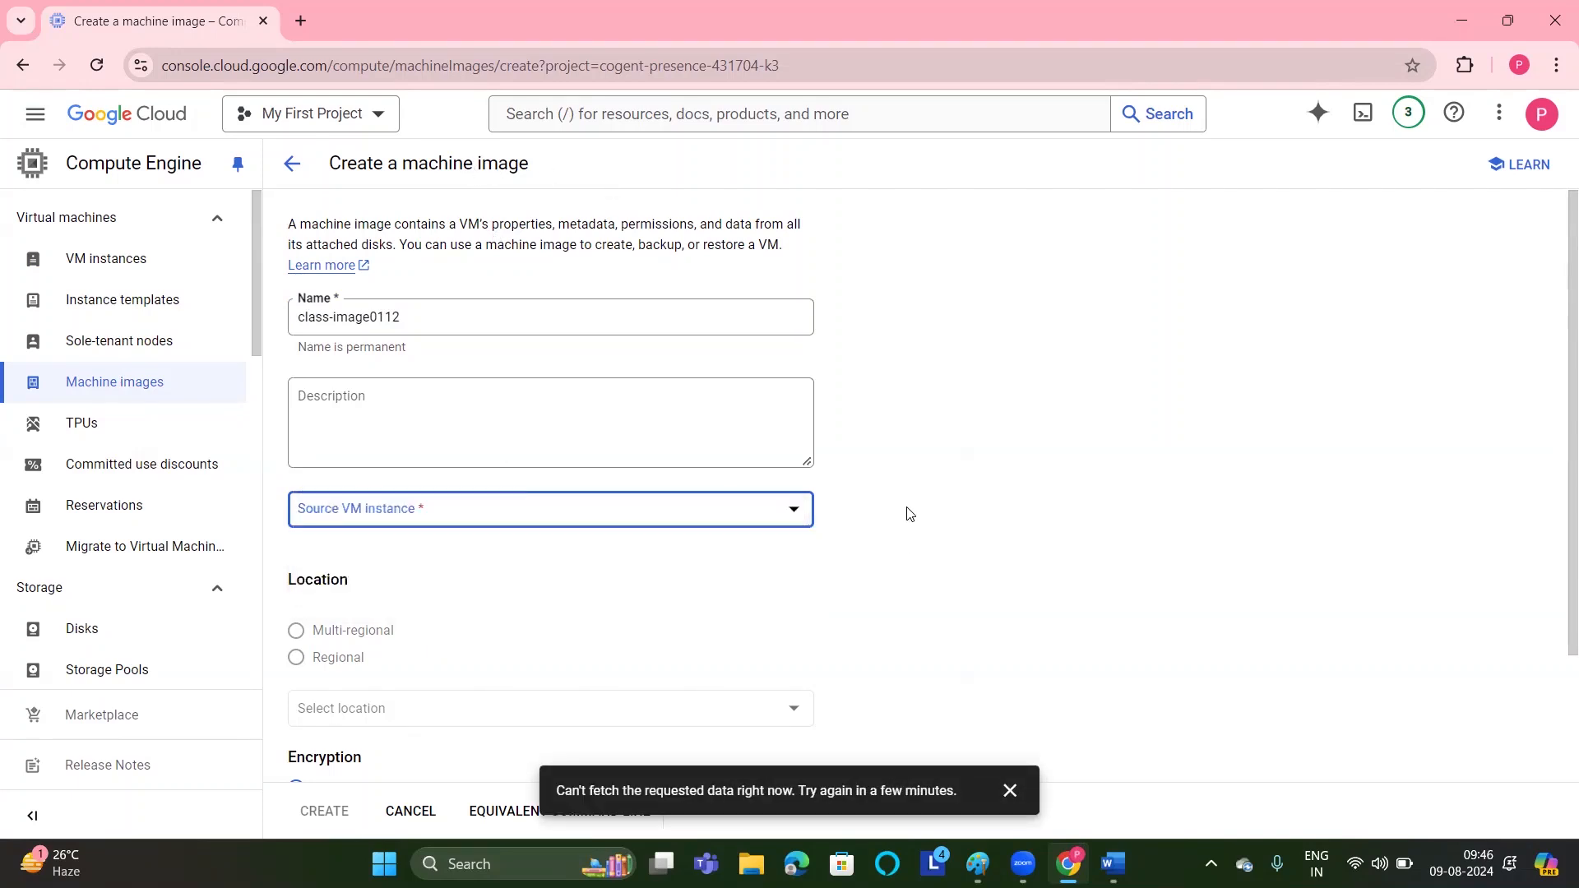
click(789, 518)
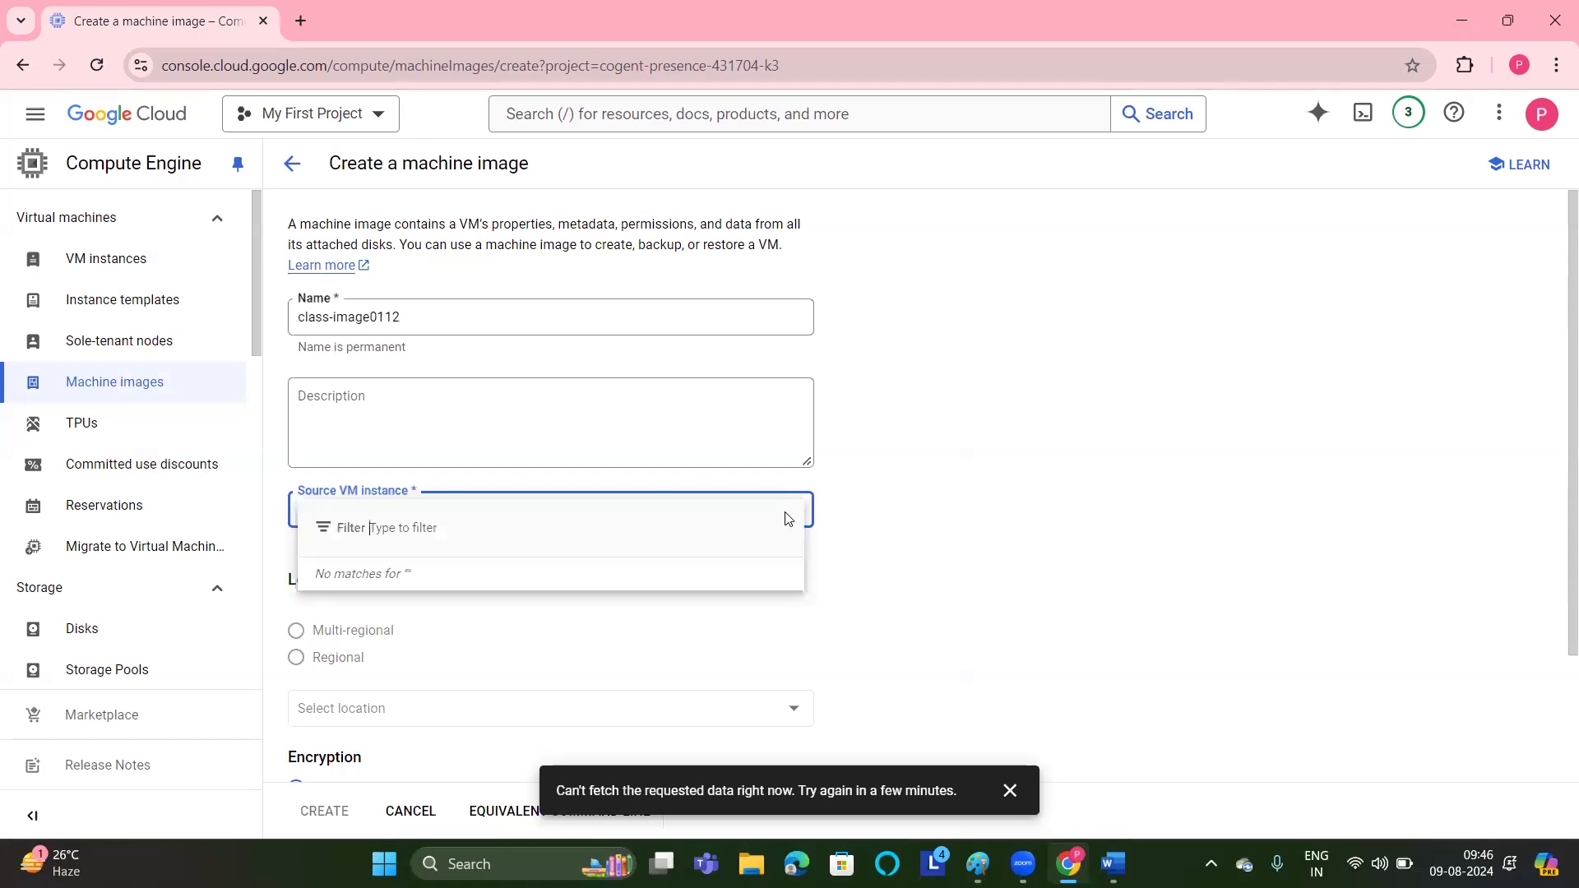
click(983, 387)
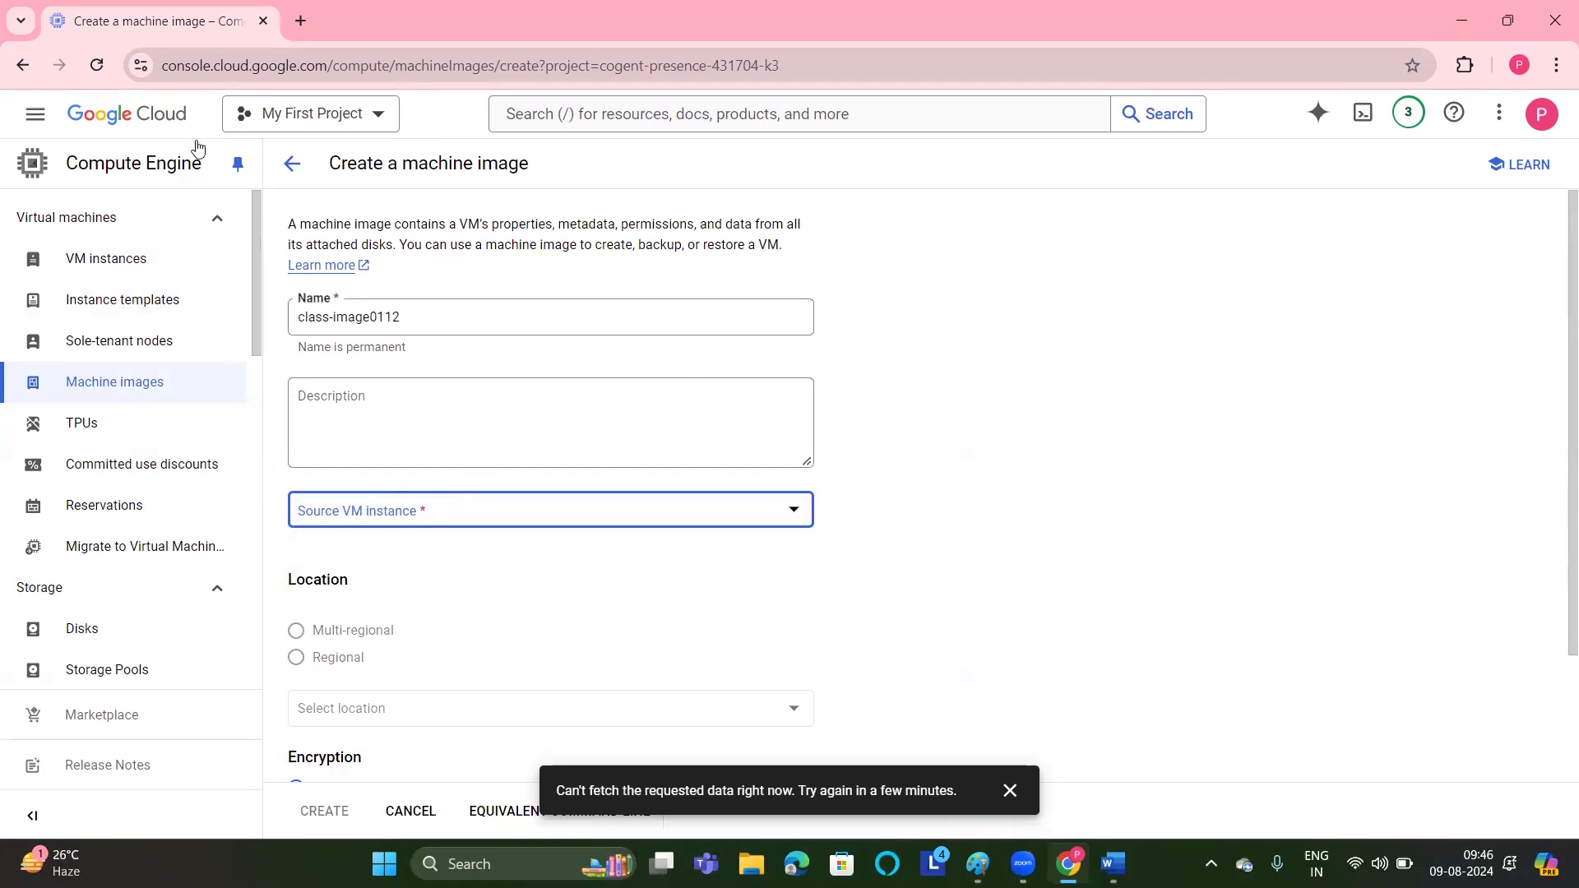
Reload the machine image form and name the new image classimage.
click(103, 69)
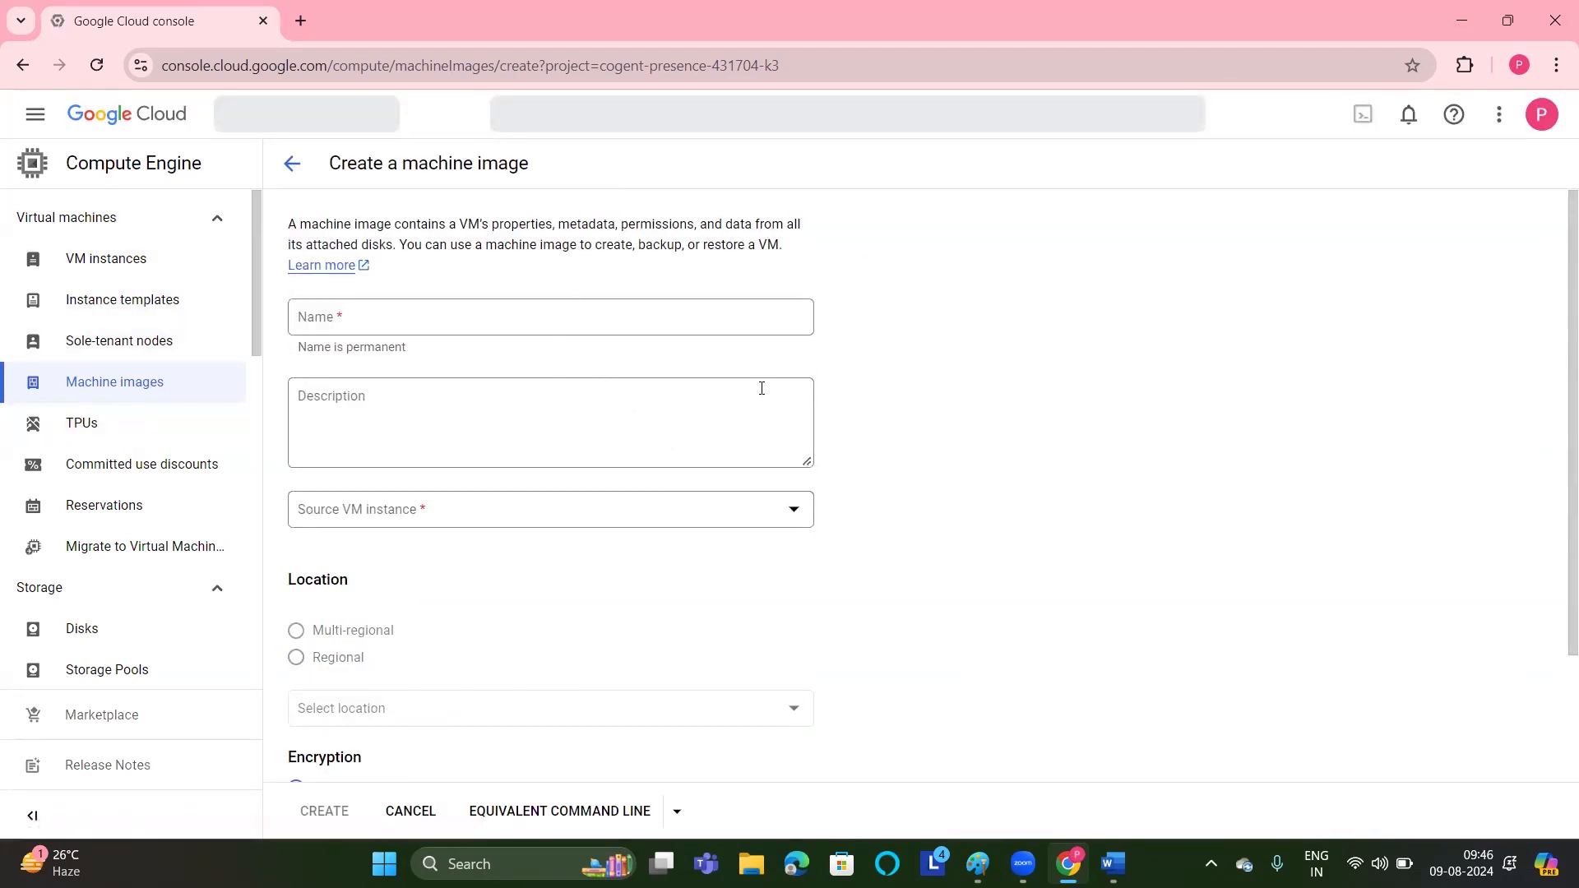
click(788, 508)
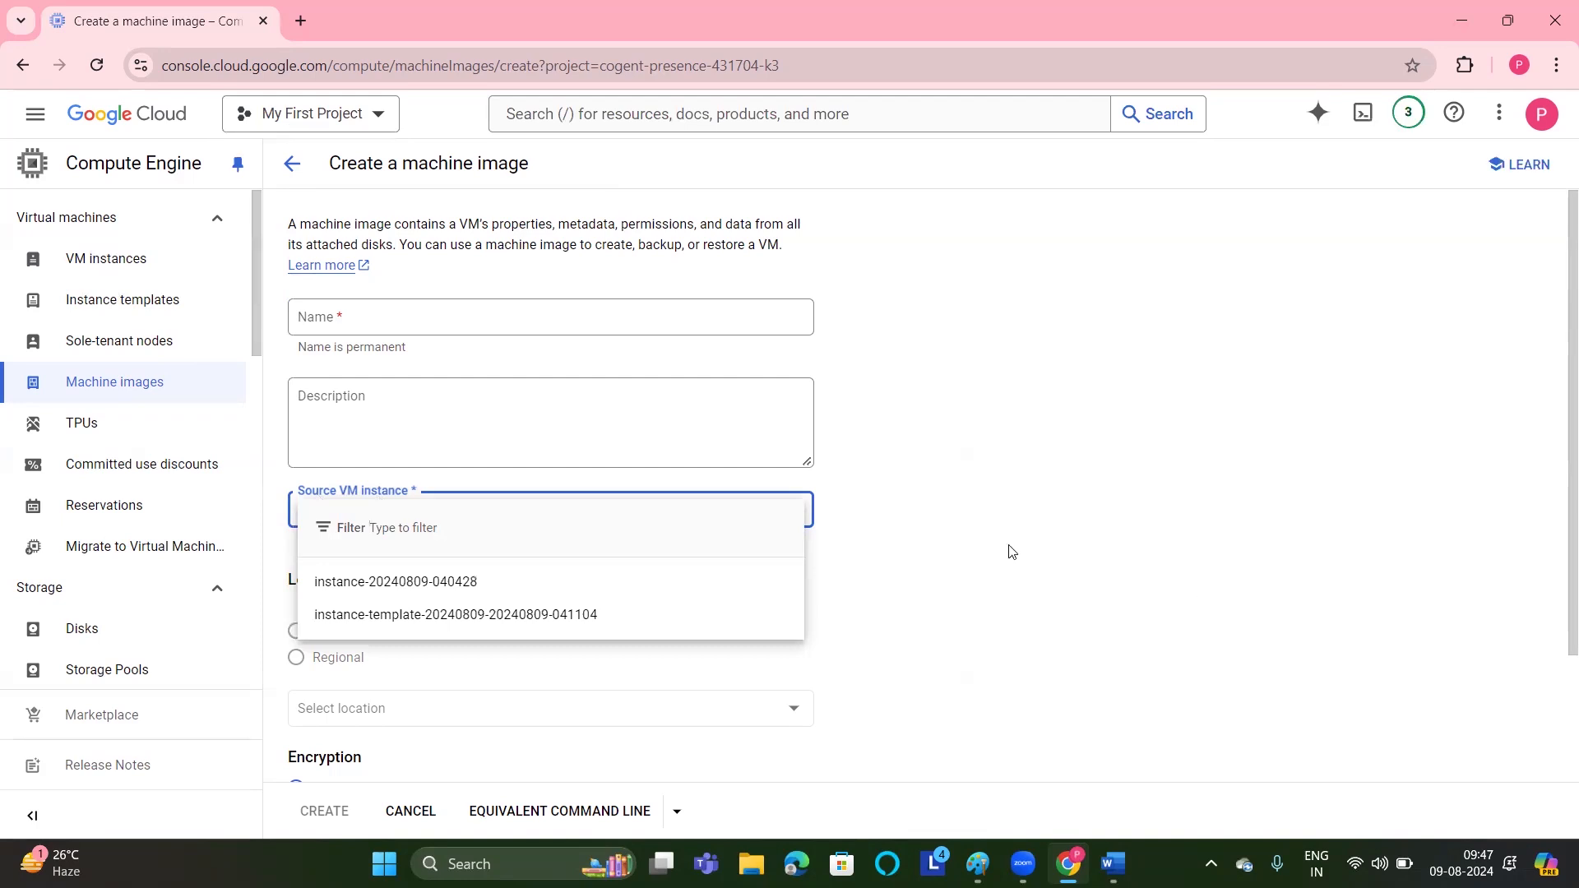
click(427, 317)
click(429, 315)
text(class-image)
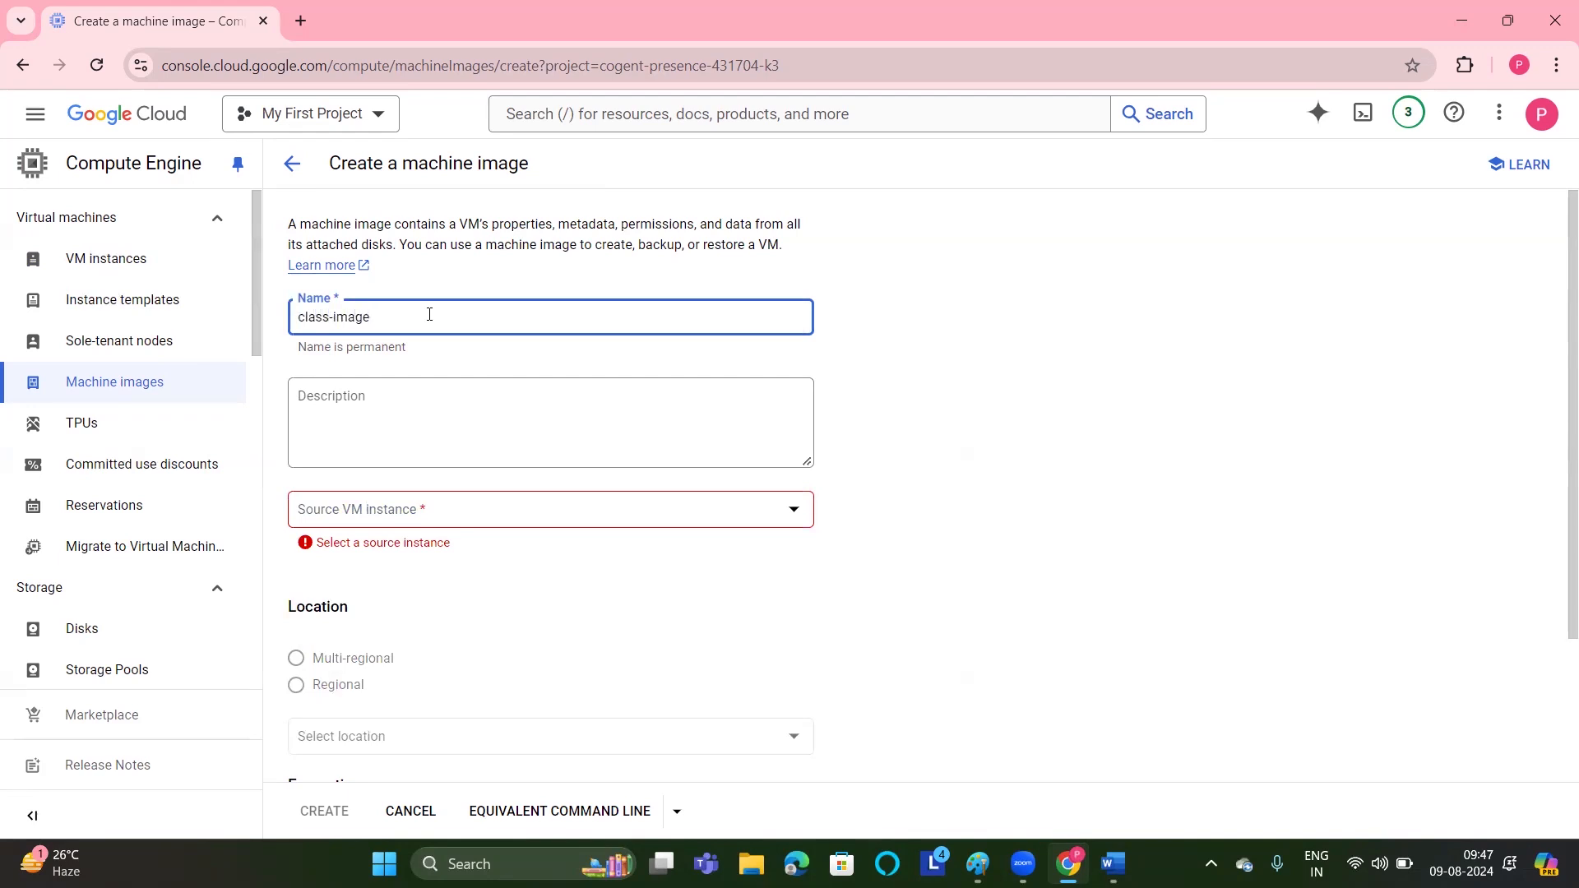
key(Left)
key(Left)
key(Left)
key(Left)
key(Left)
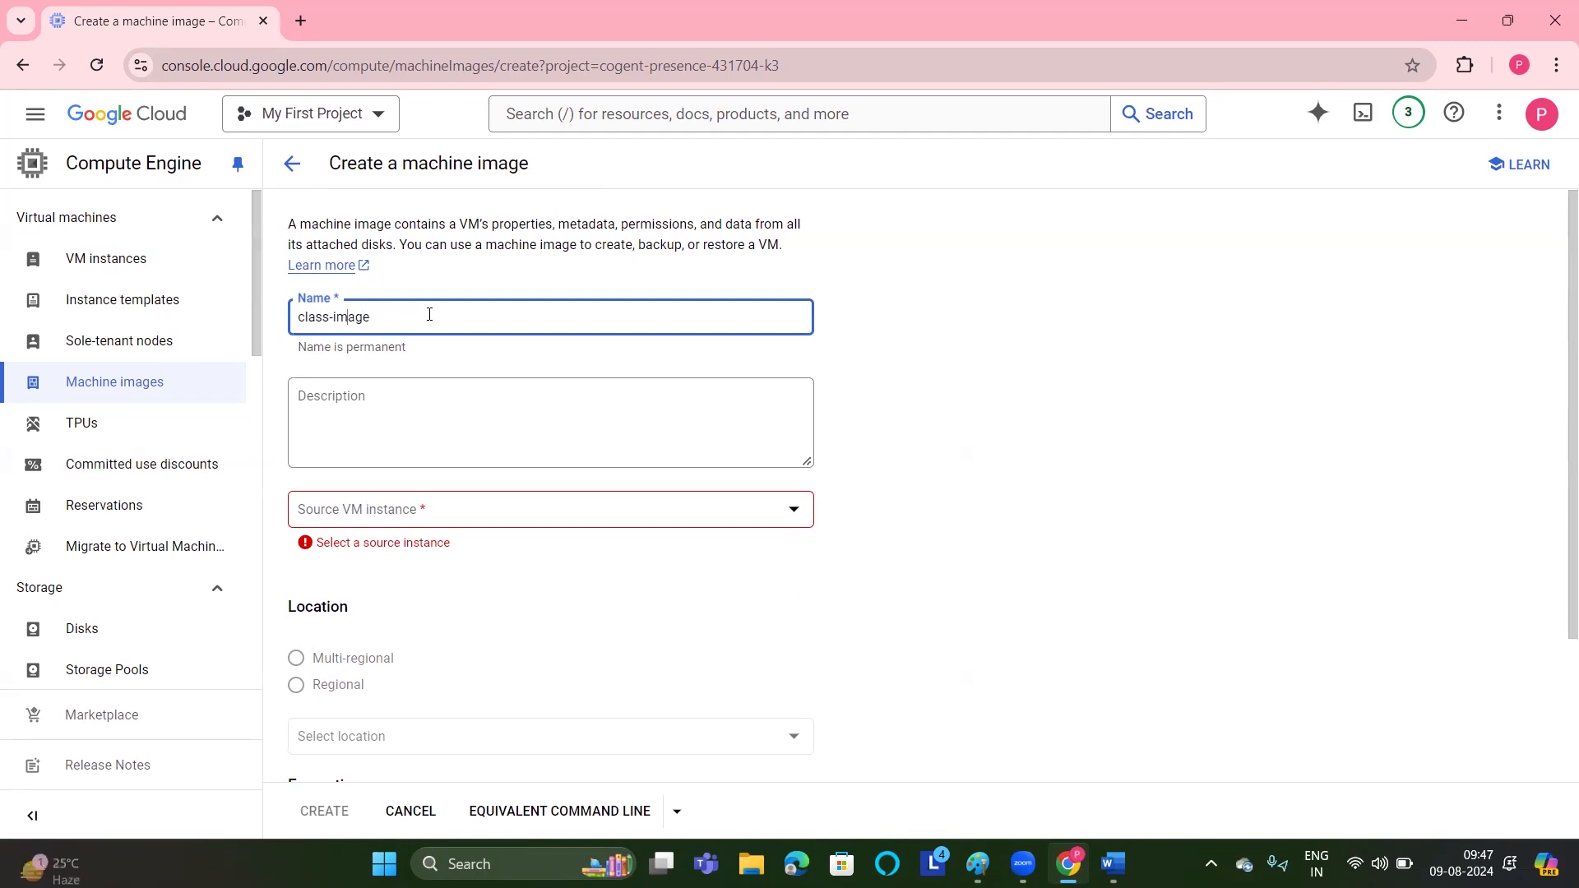
key(BackSpace)
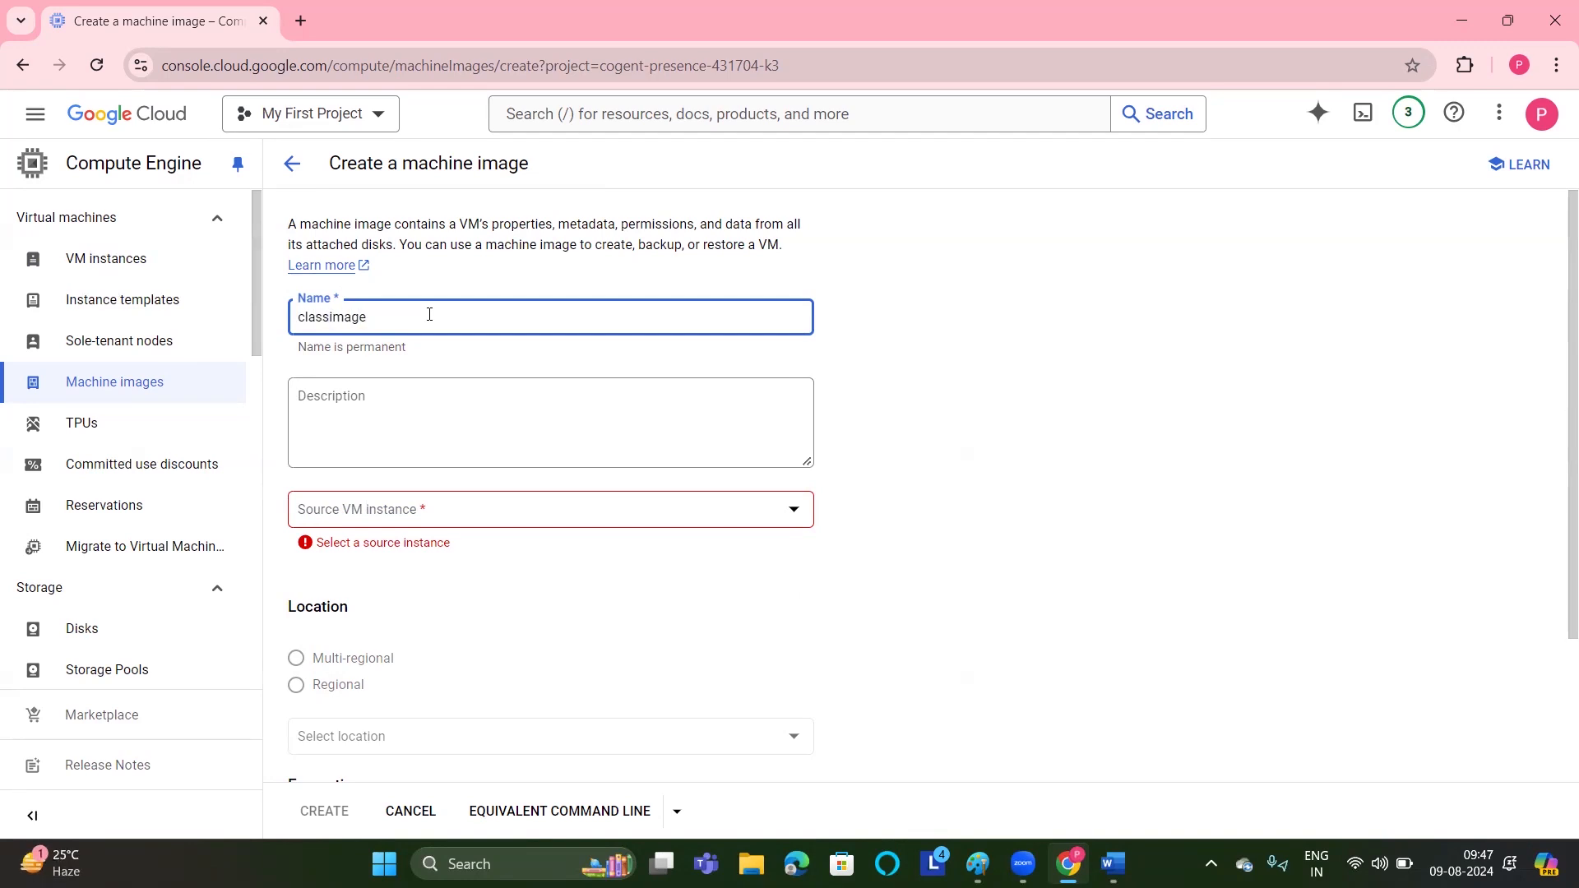
click(445, 510)
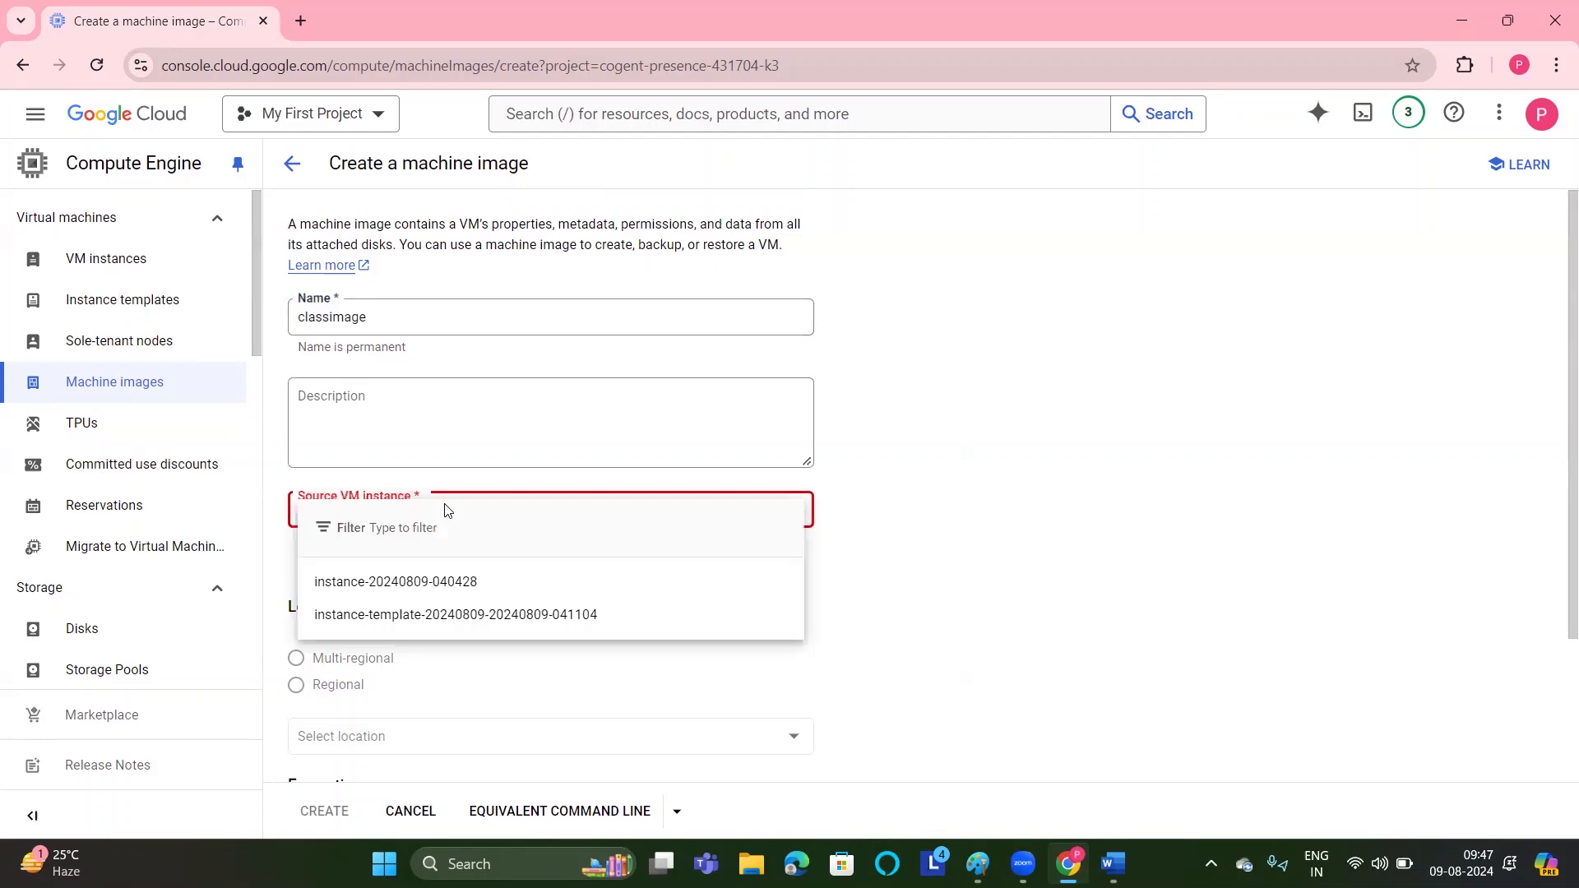
click(419, 582)
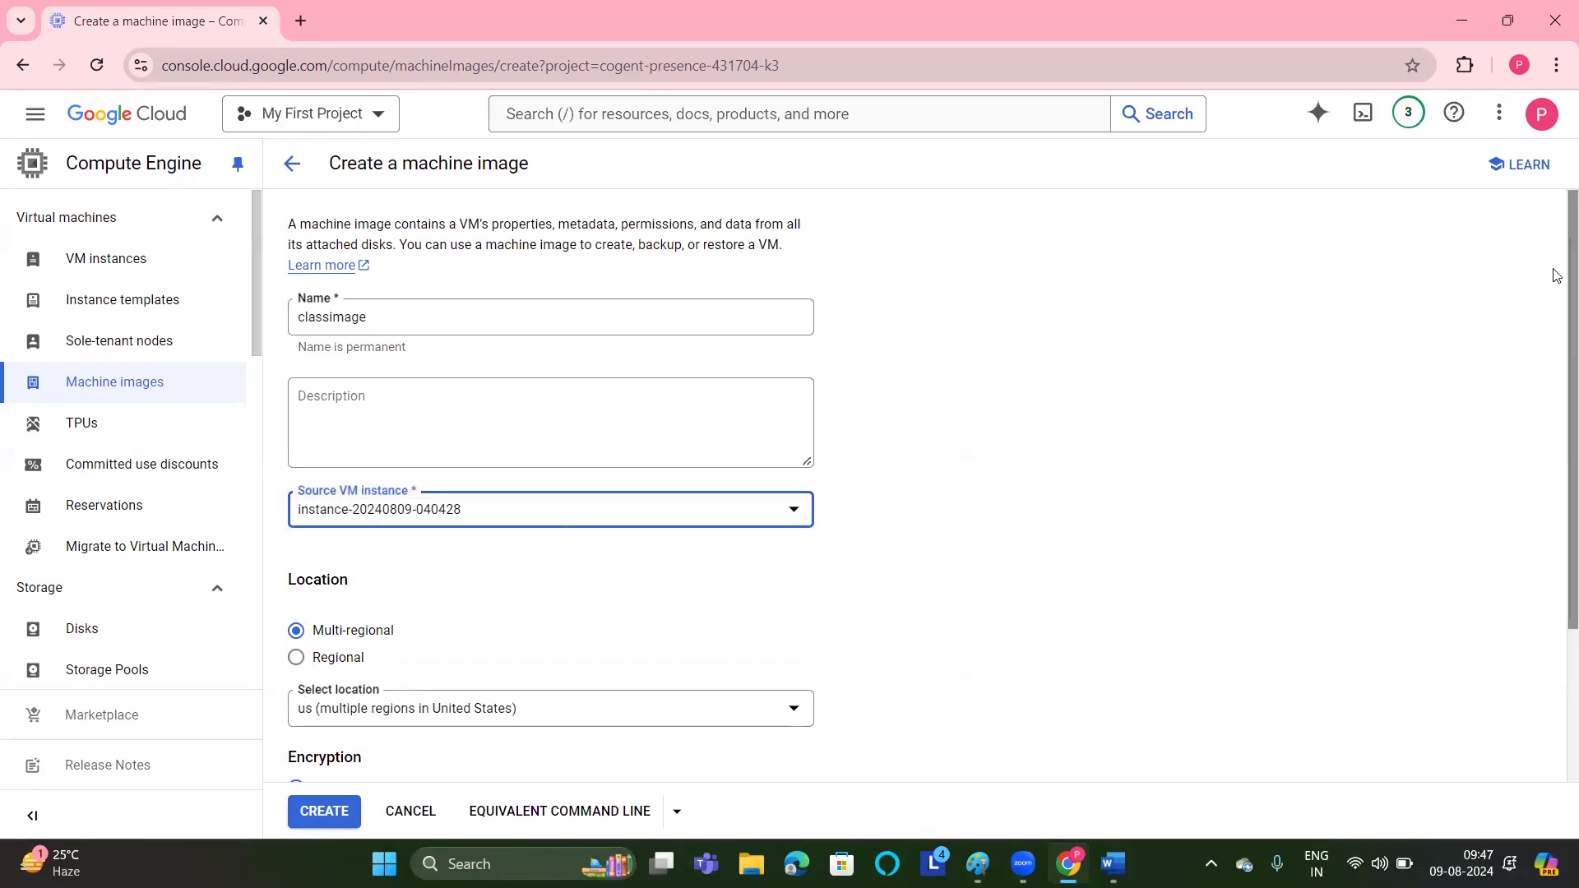
scroll(1555, 353, down, 2)
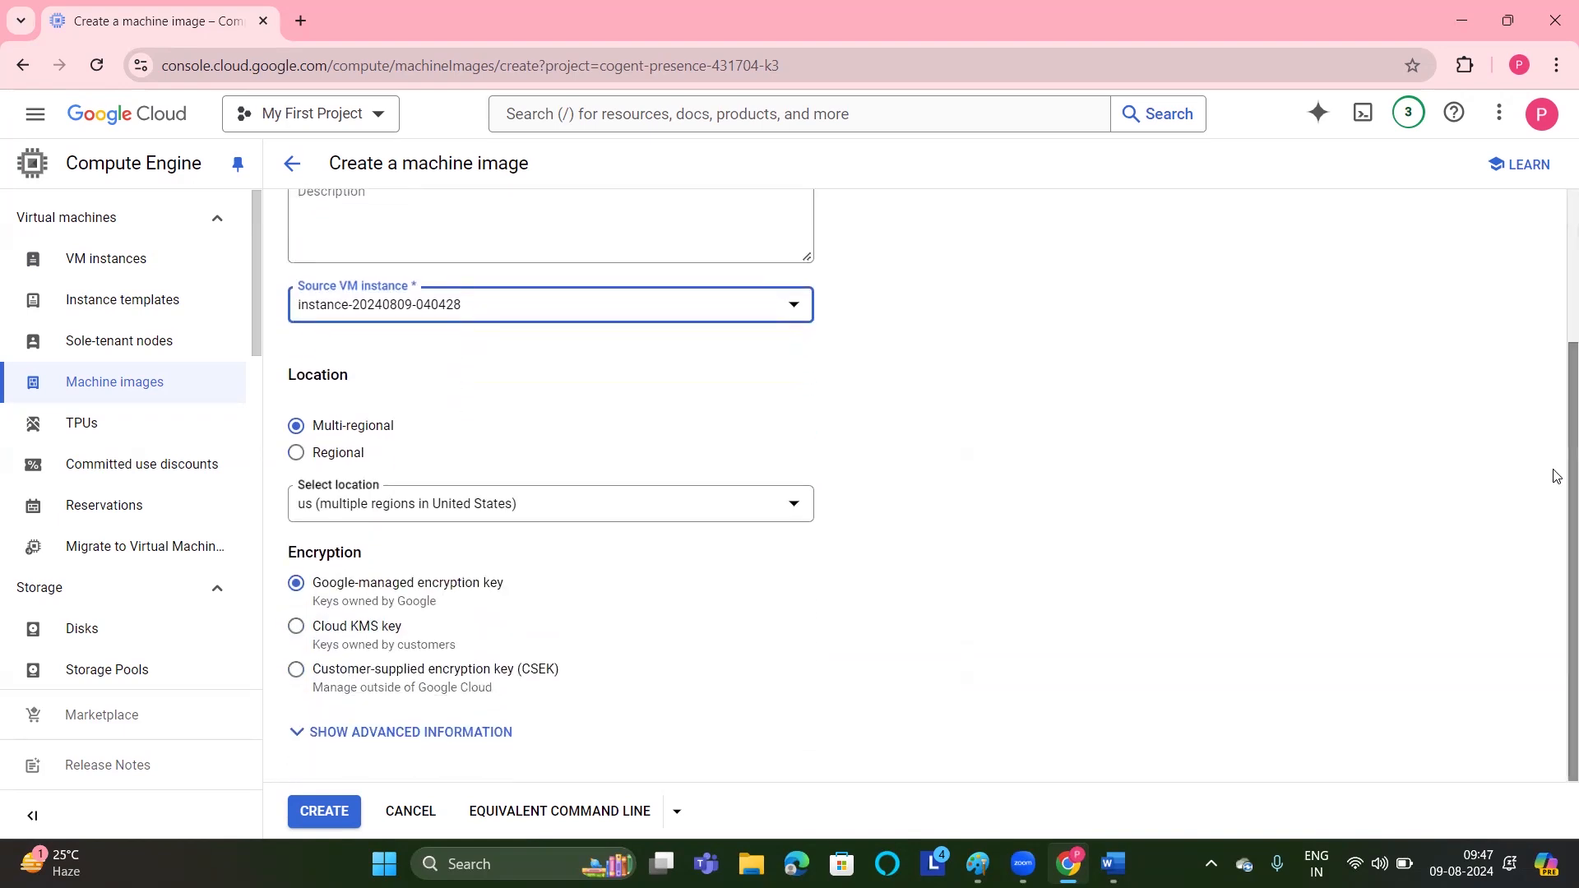
click(296, 453)
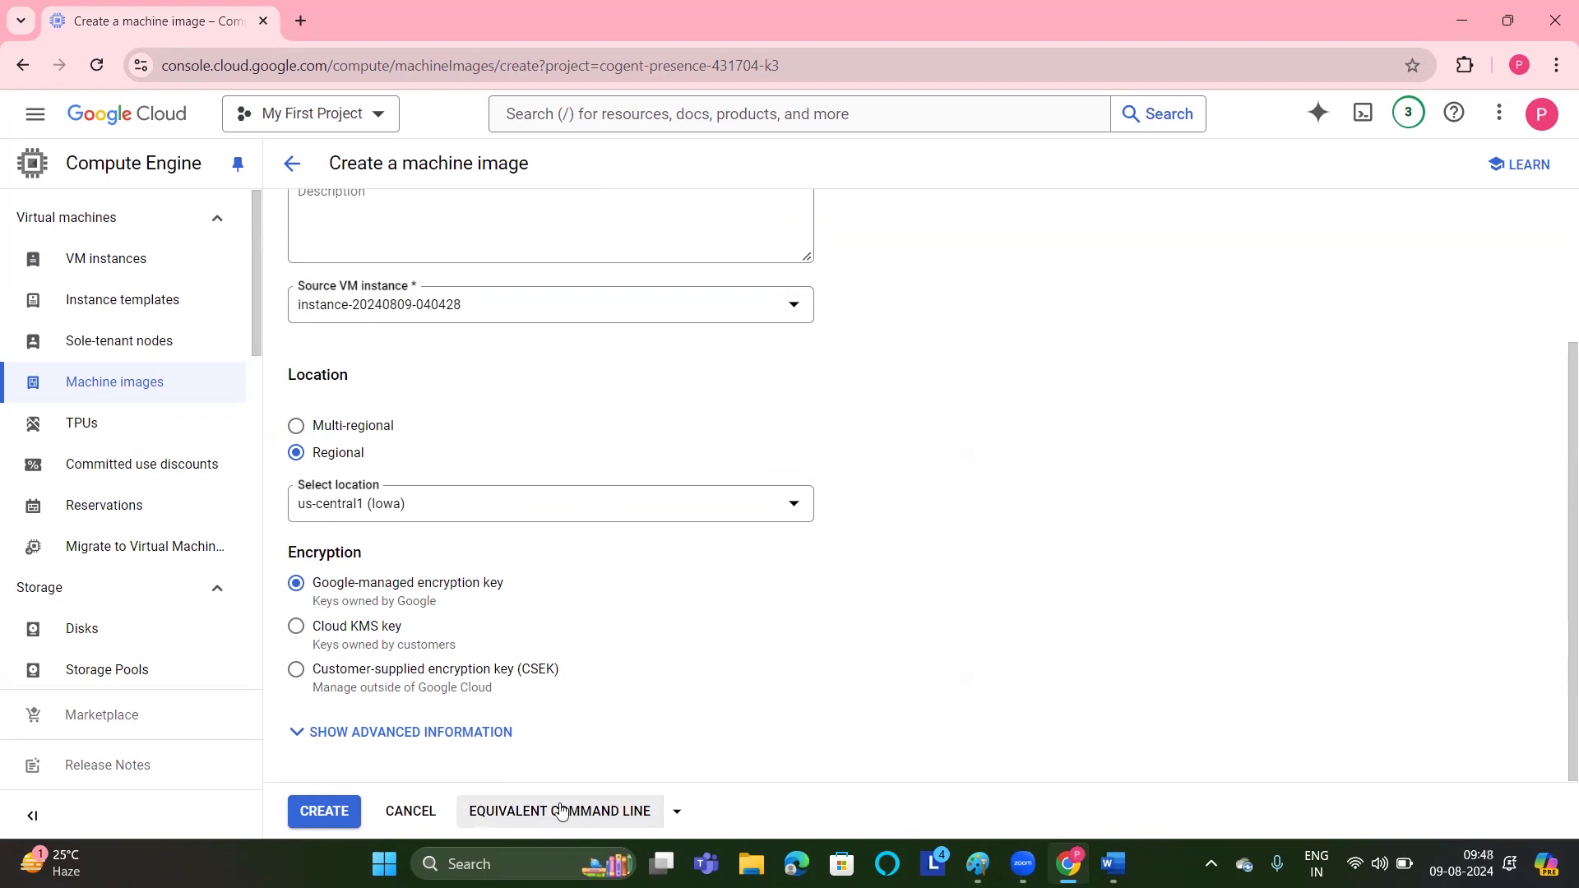
click(333, 812)
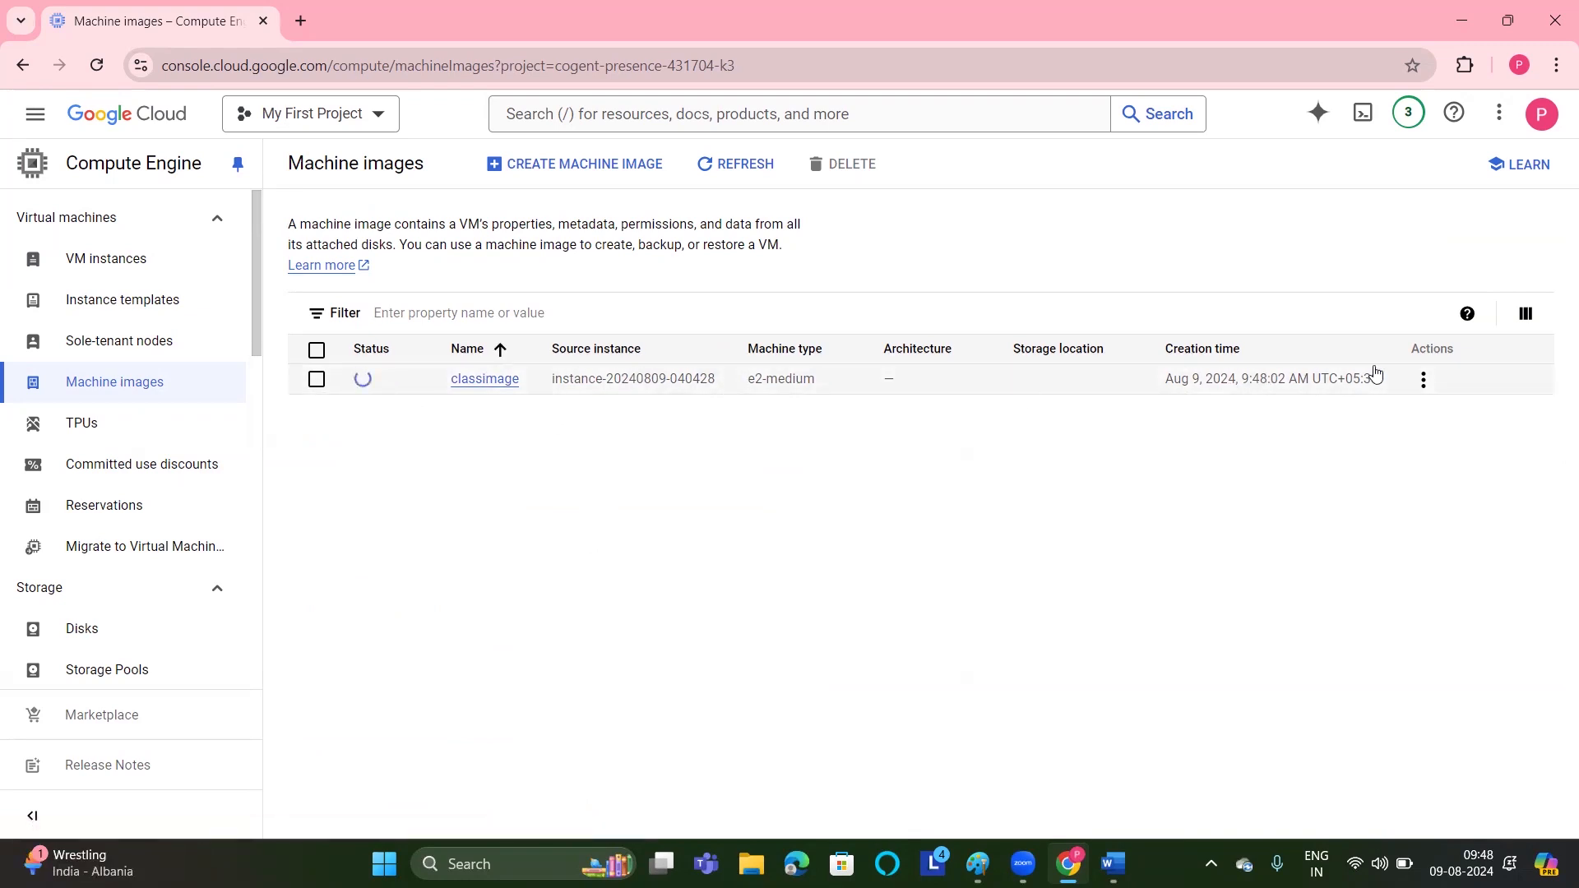
Check the actions available for the classimage machine image and its creation status.
click(1424, 384)
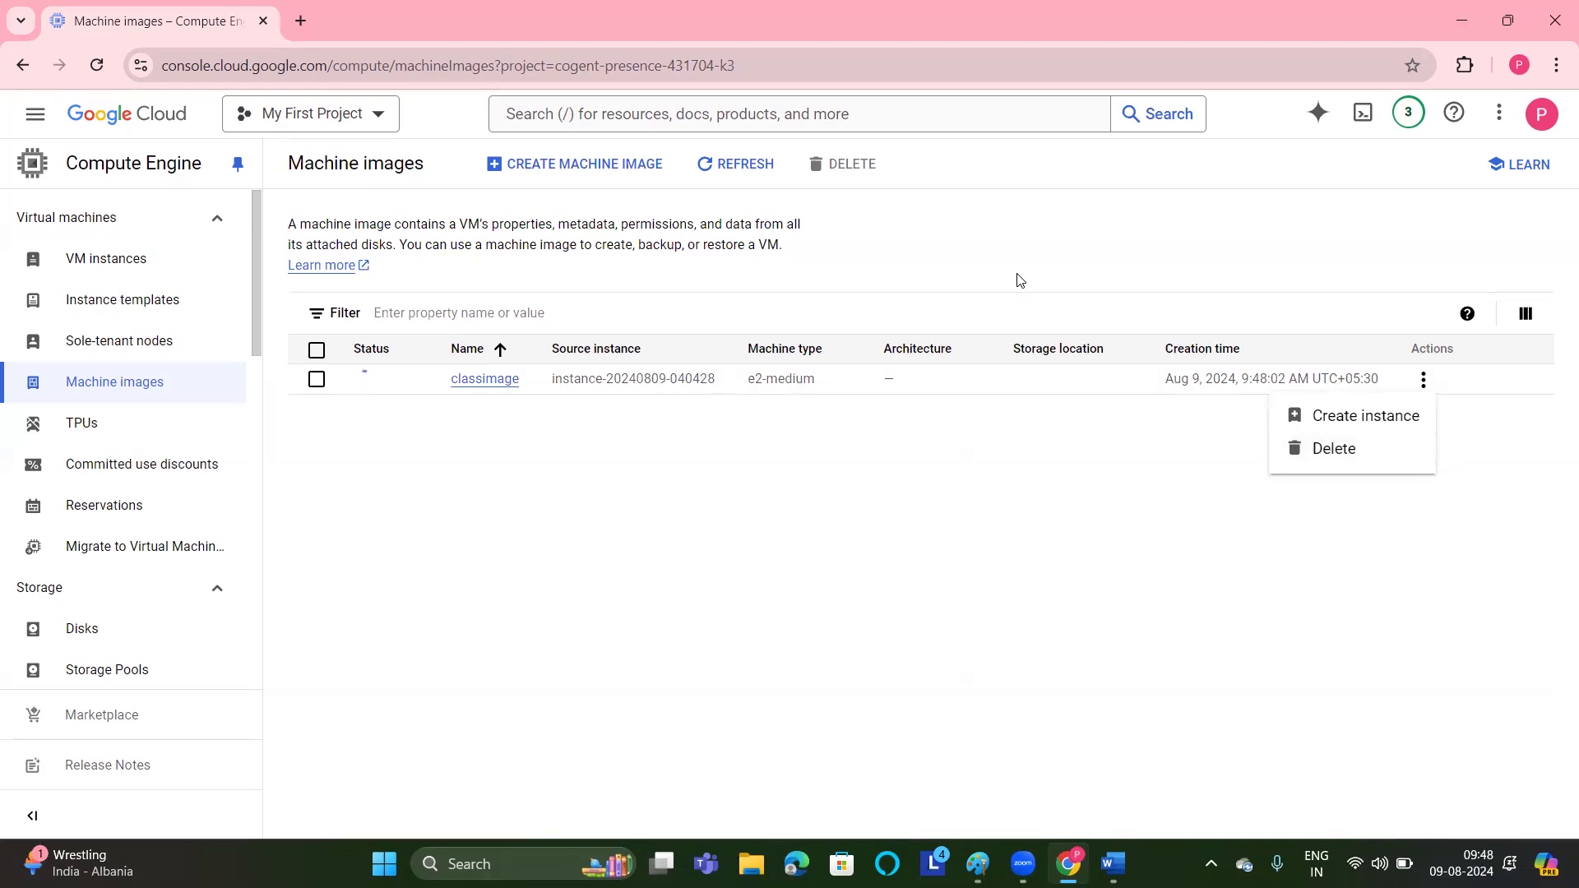
click(851, 490)
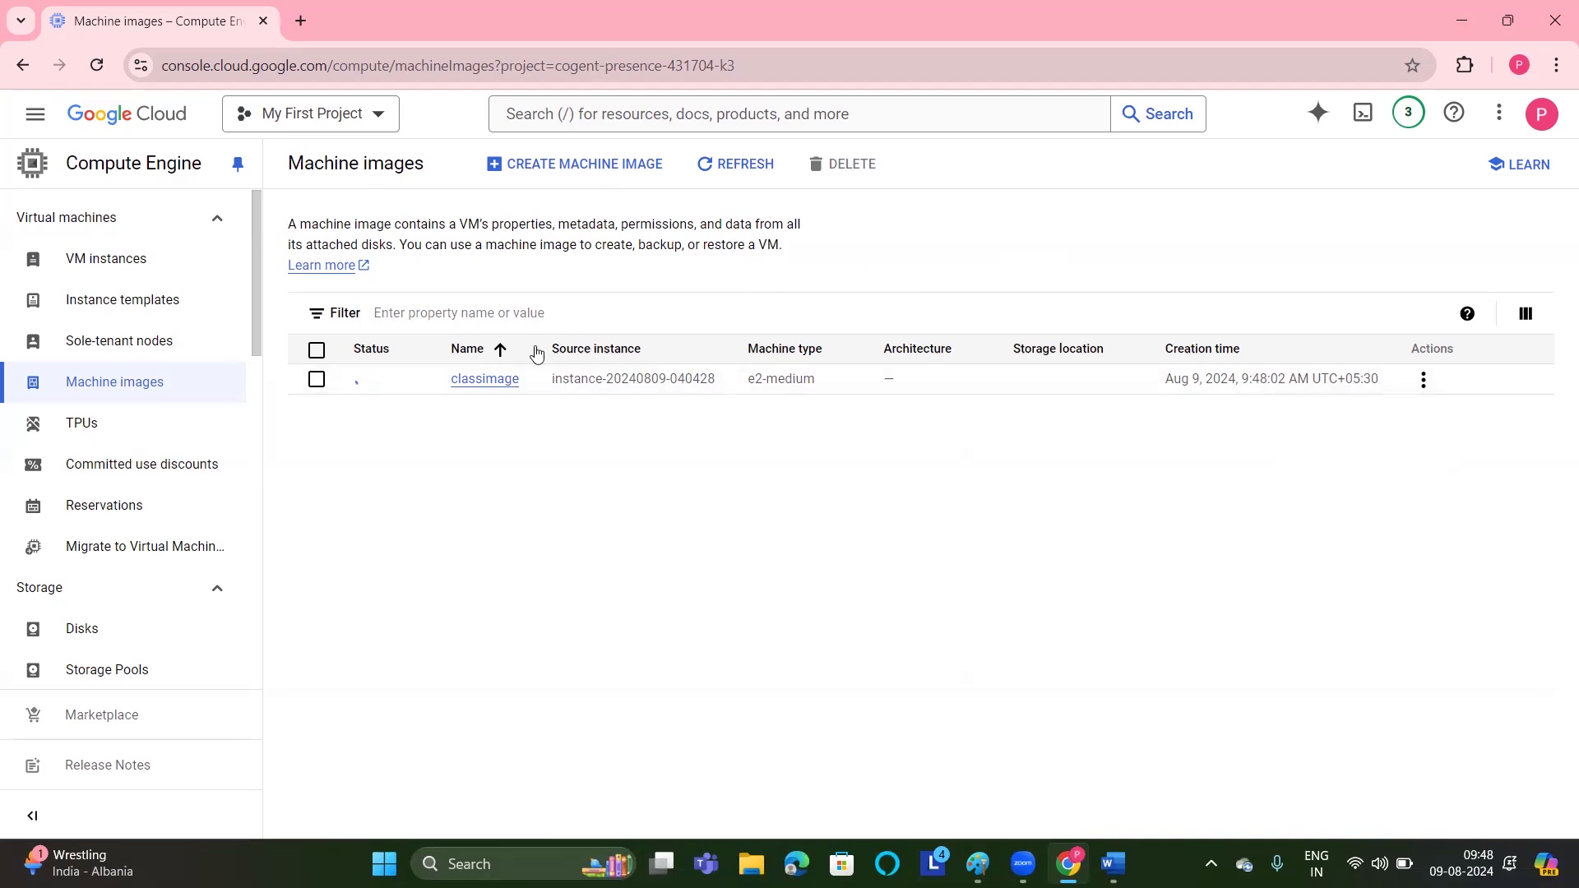
mouse_move(362, 391)
click(1366, 117)
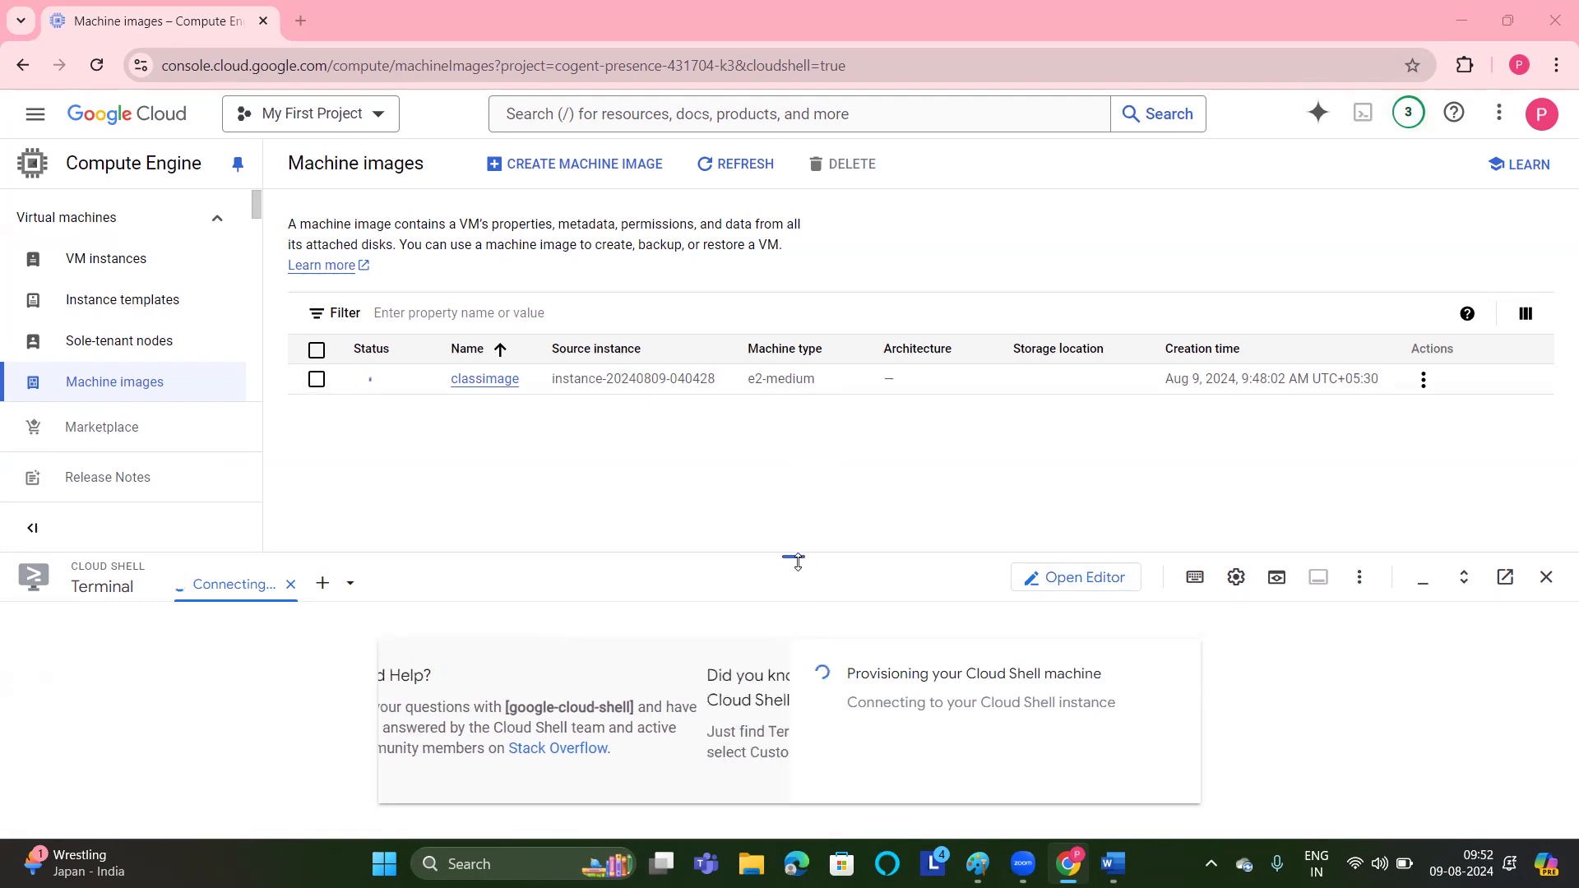
drag(797, 563, 789, 457)
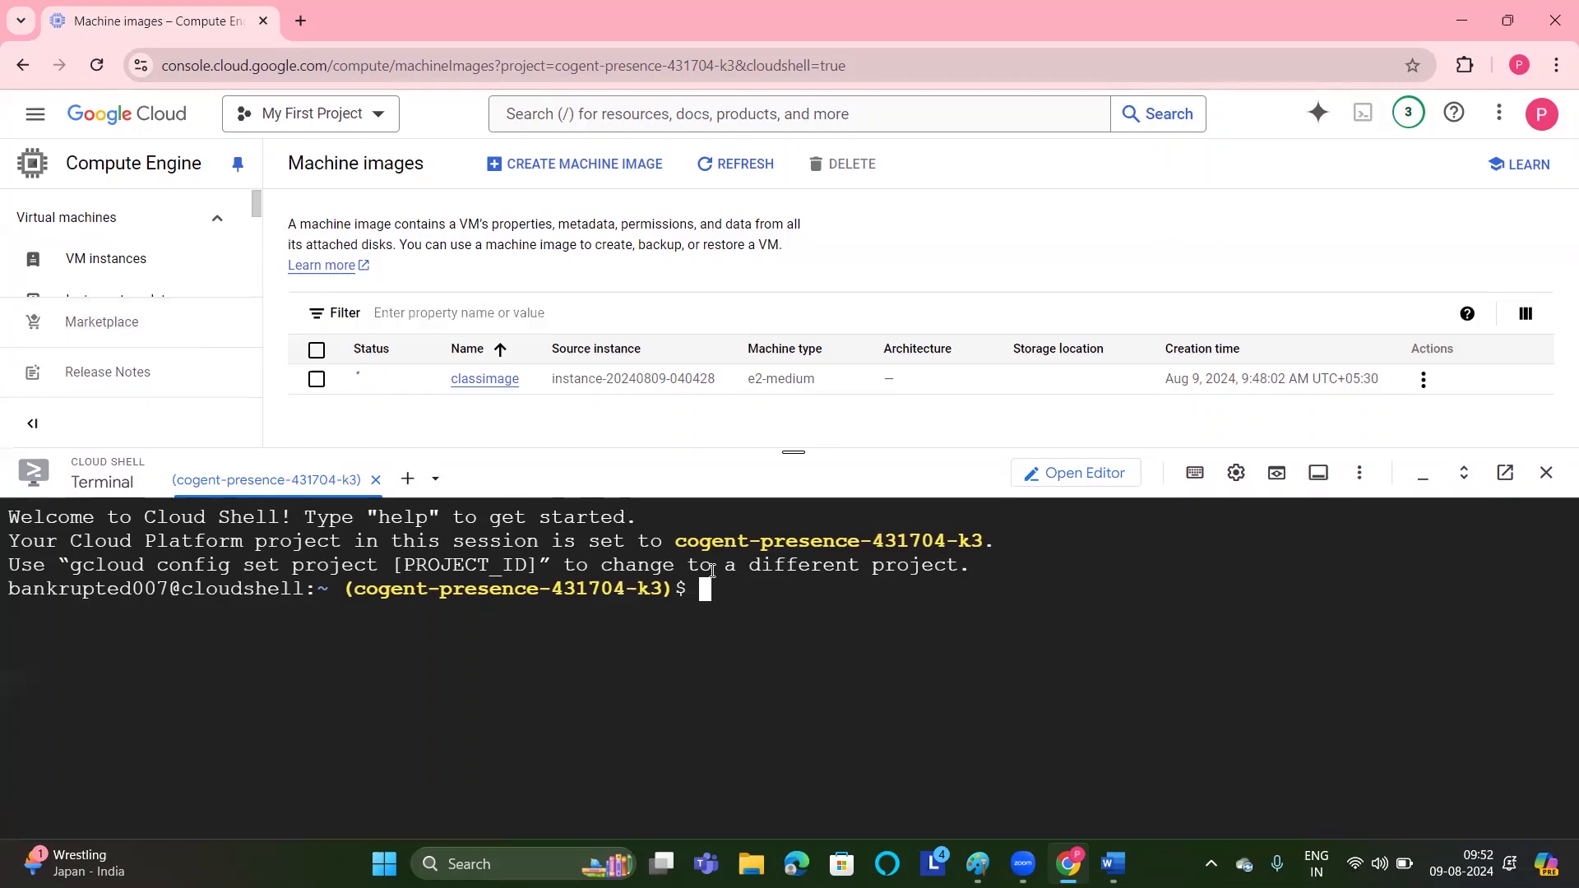
key(ctrl+v)
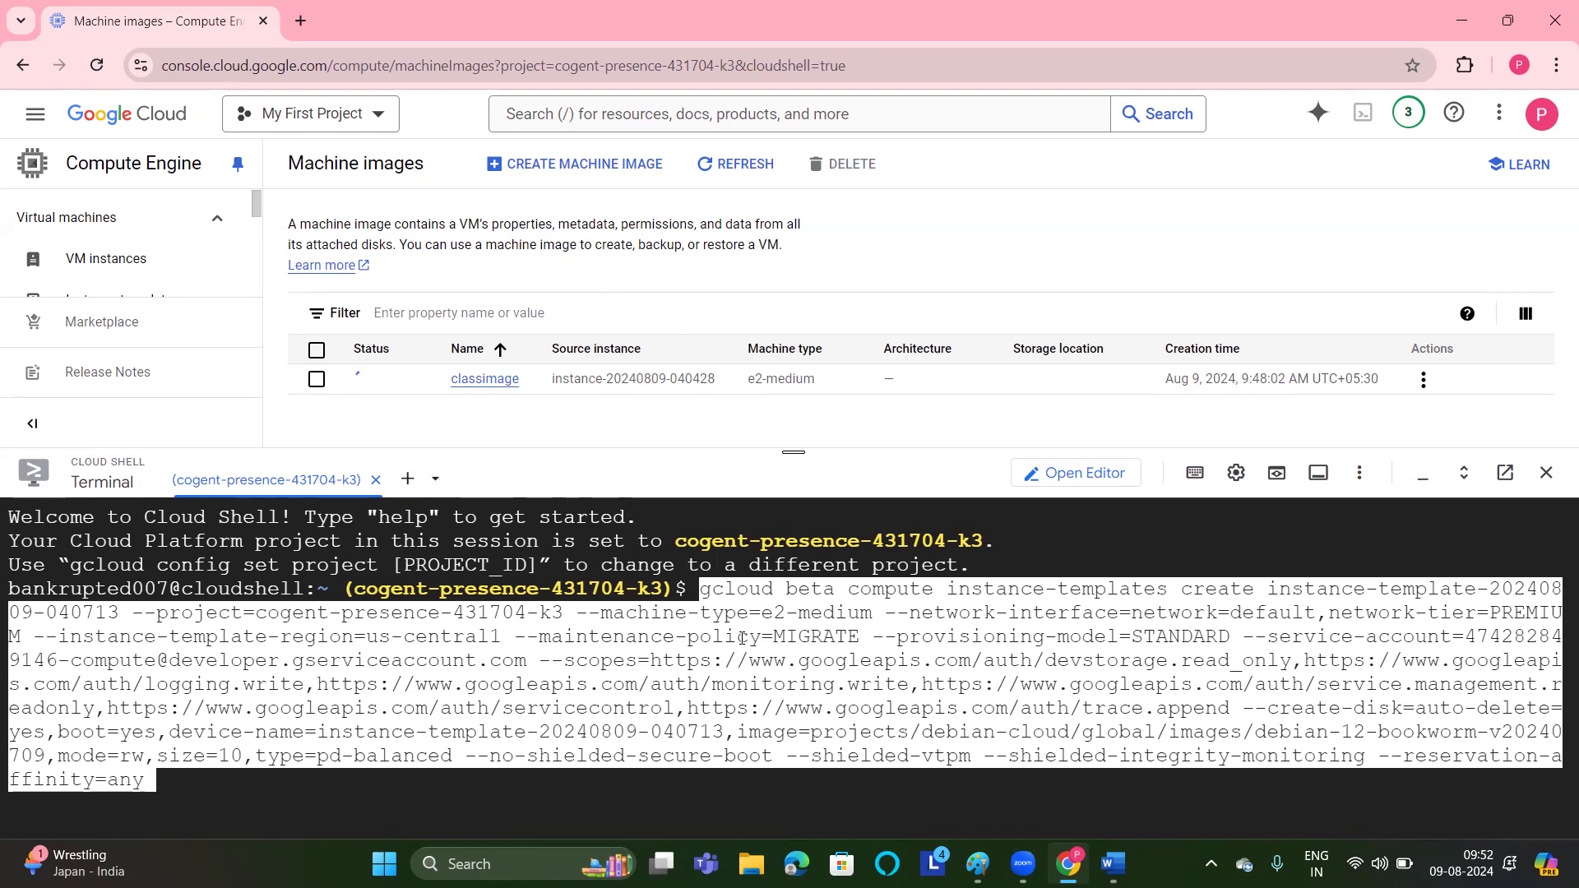
key(Return)
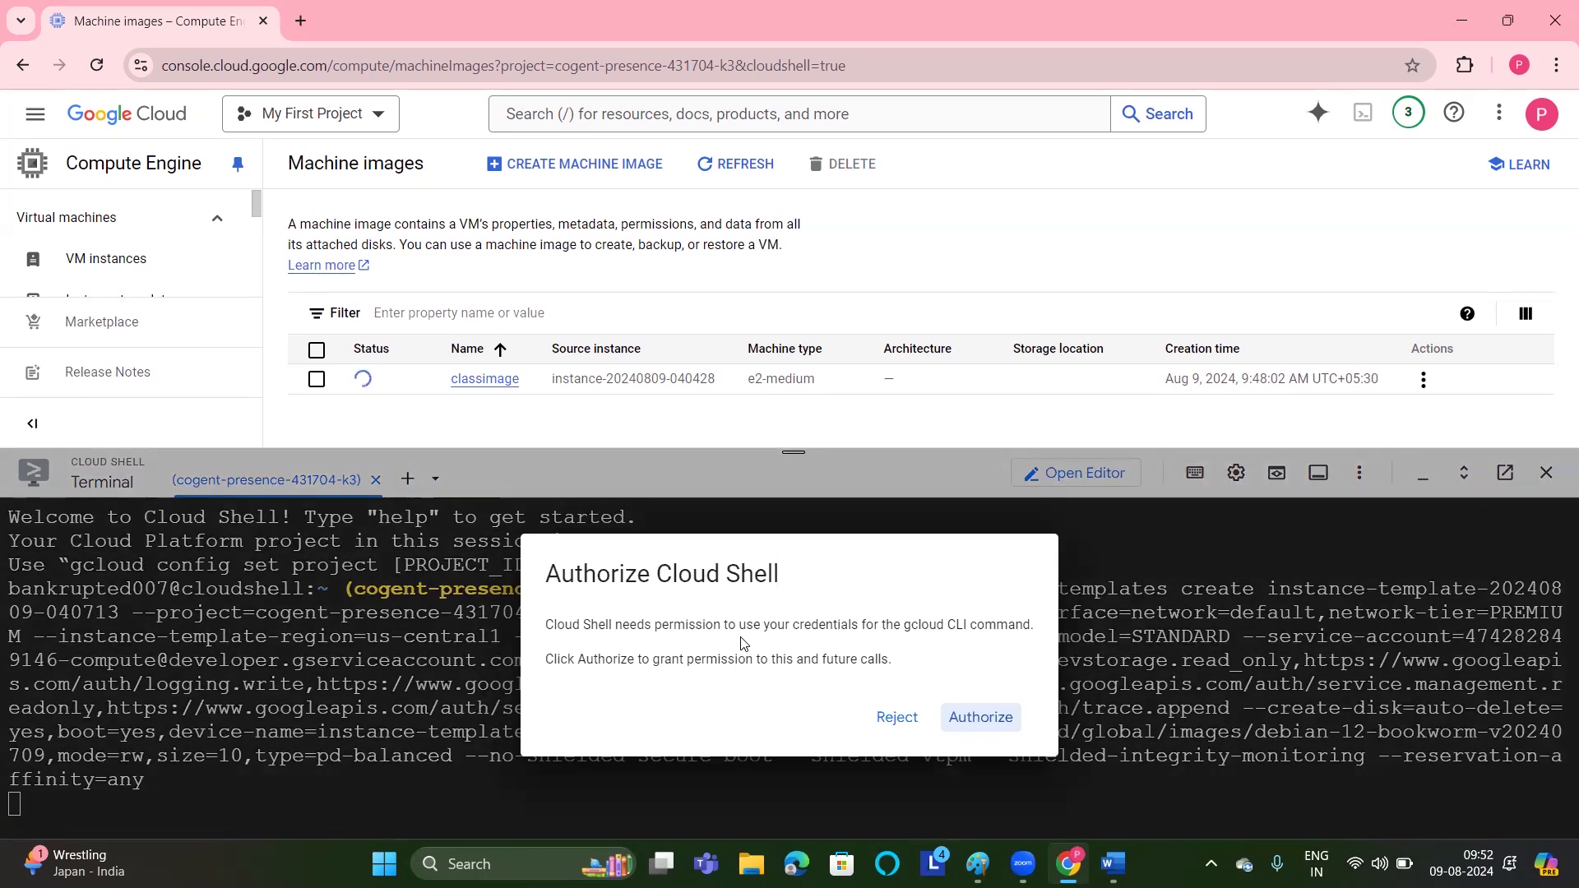
click(987, 719)
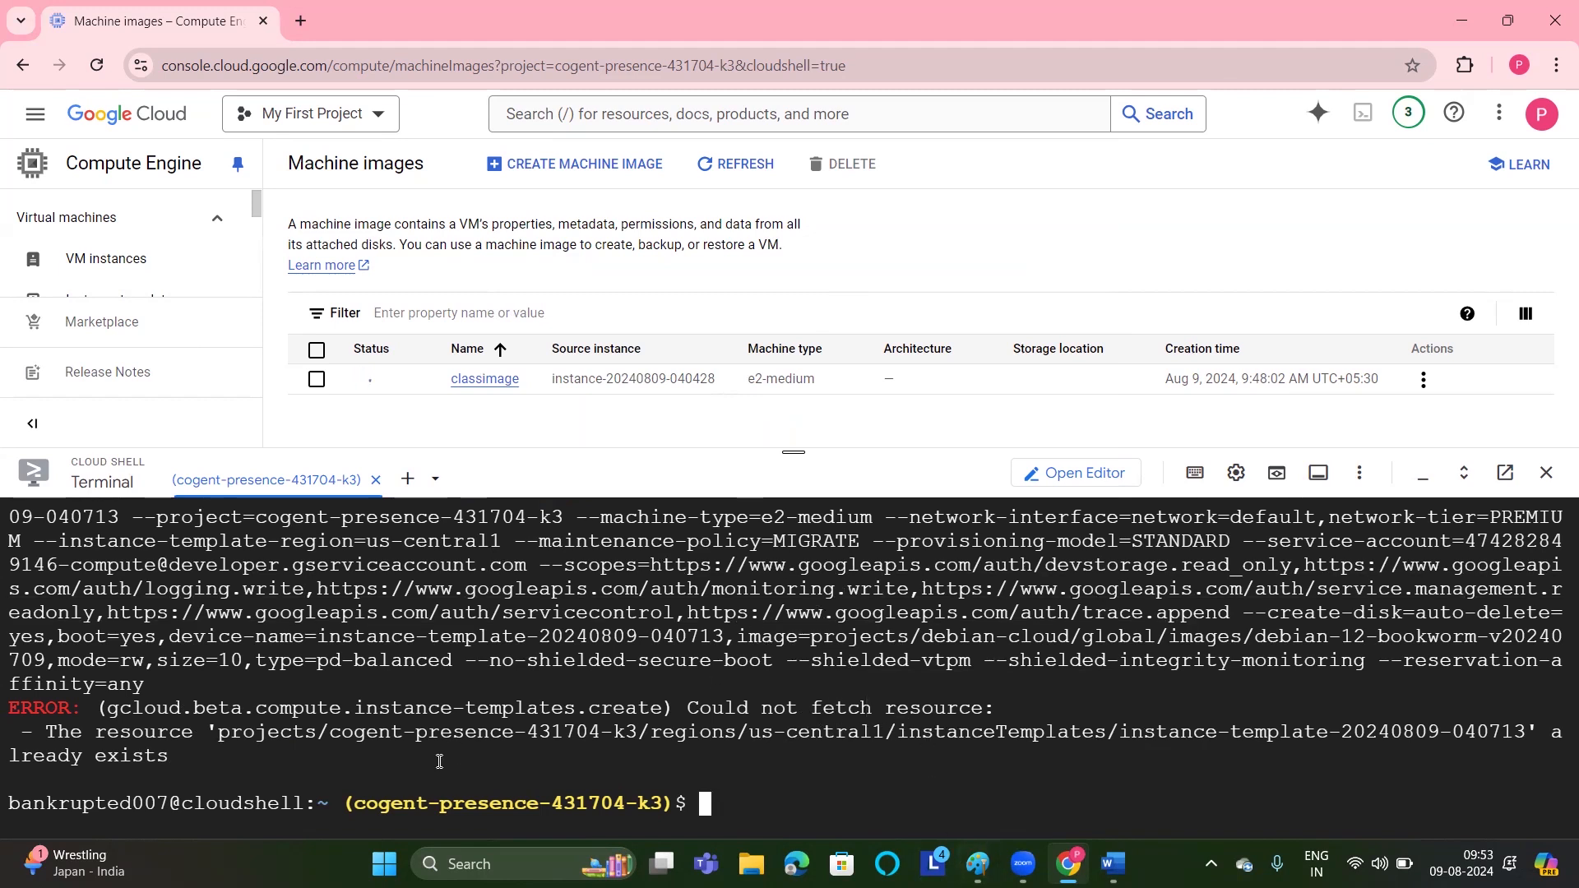
Highlight the end of the command's output, check the saved gcloud command in Word, and return to the Google Cloud console.
drag(180, 755, 3, 757)
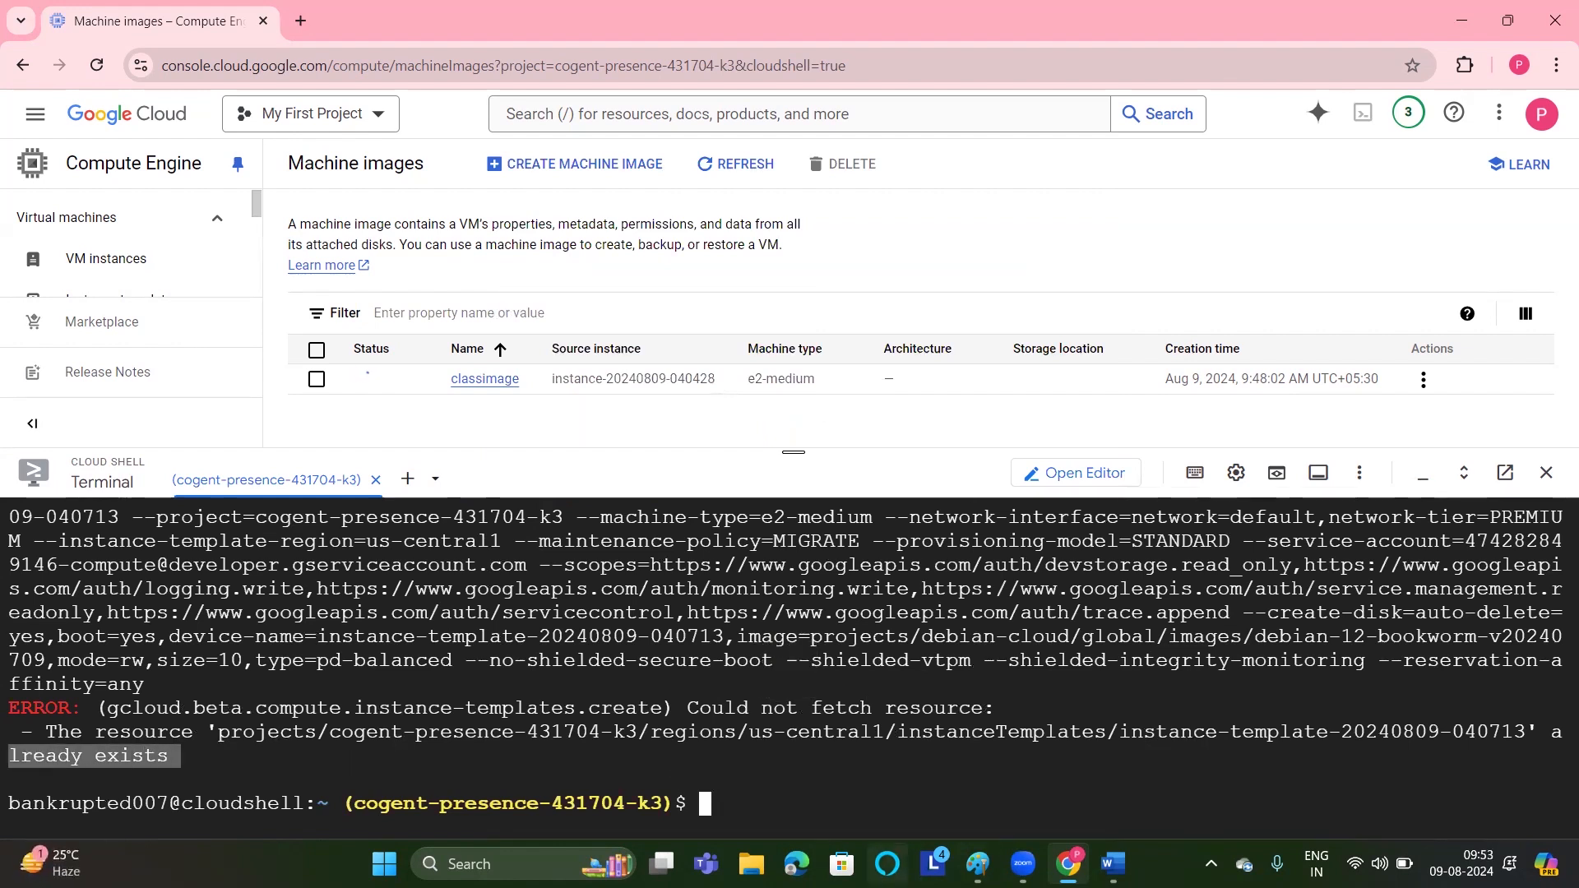
mouse_move(1115, 863)
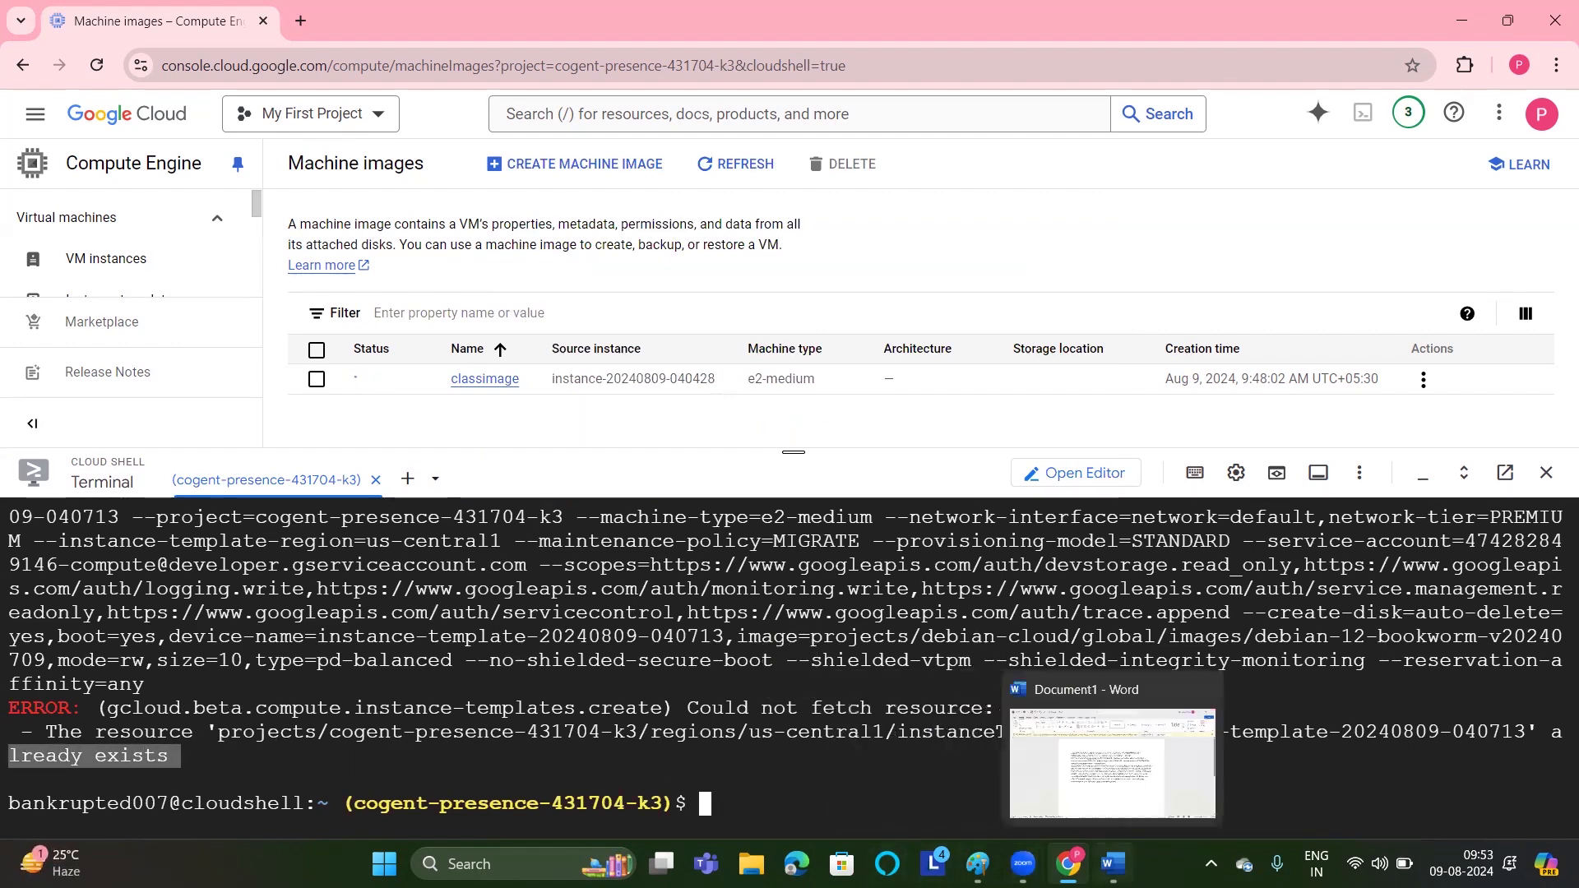
click(1104, 804)
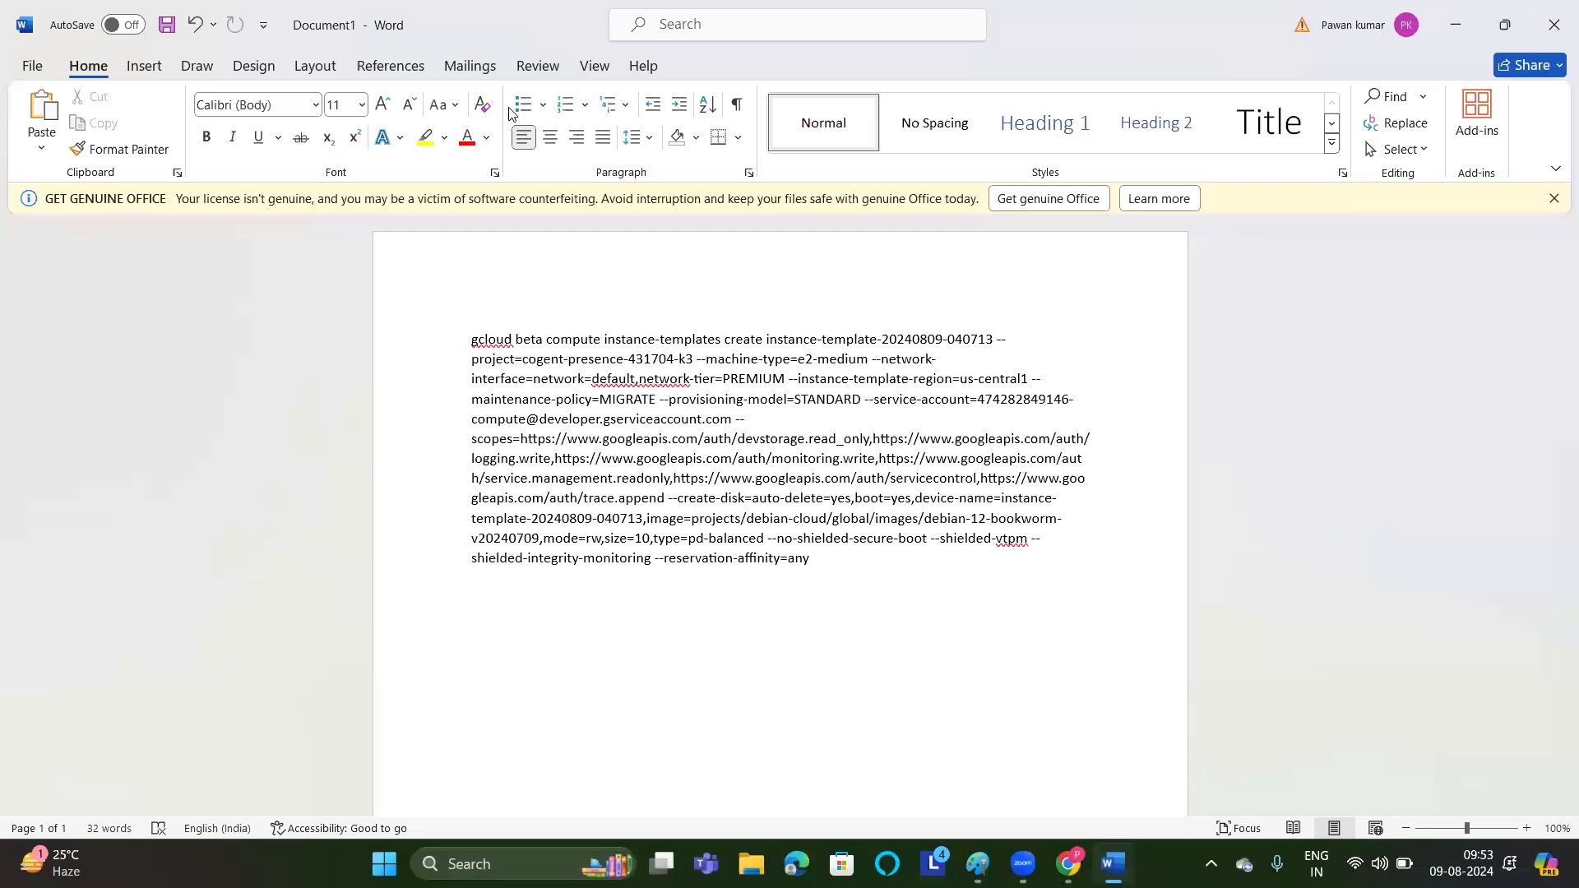
key(alt+Tab)
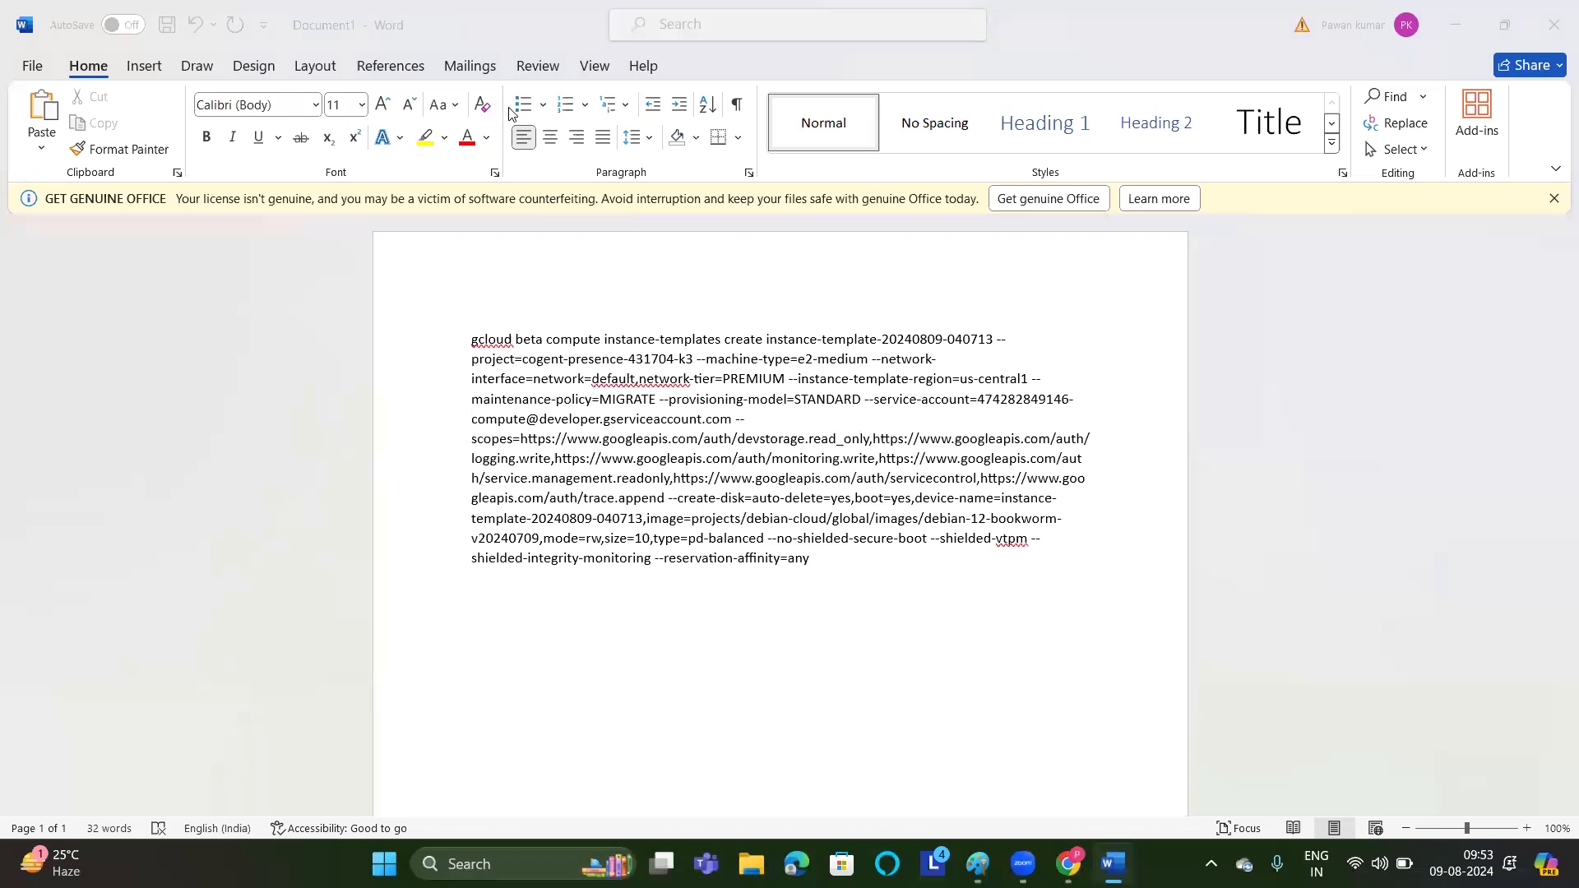
click(1460, 16)
click(1459, 18)
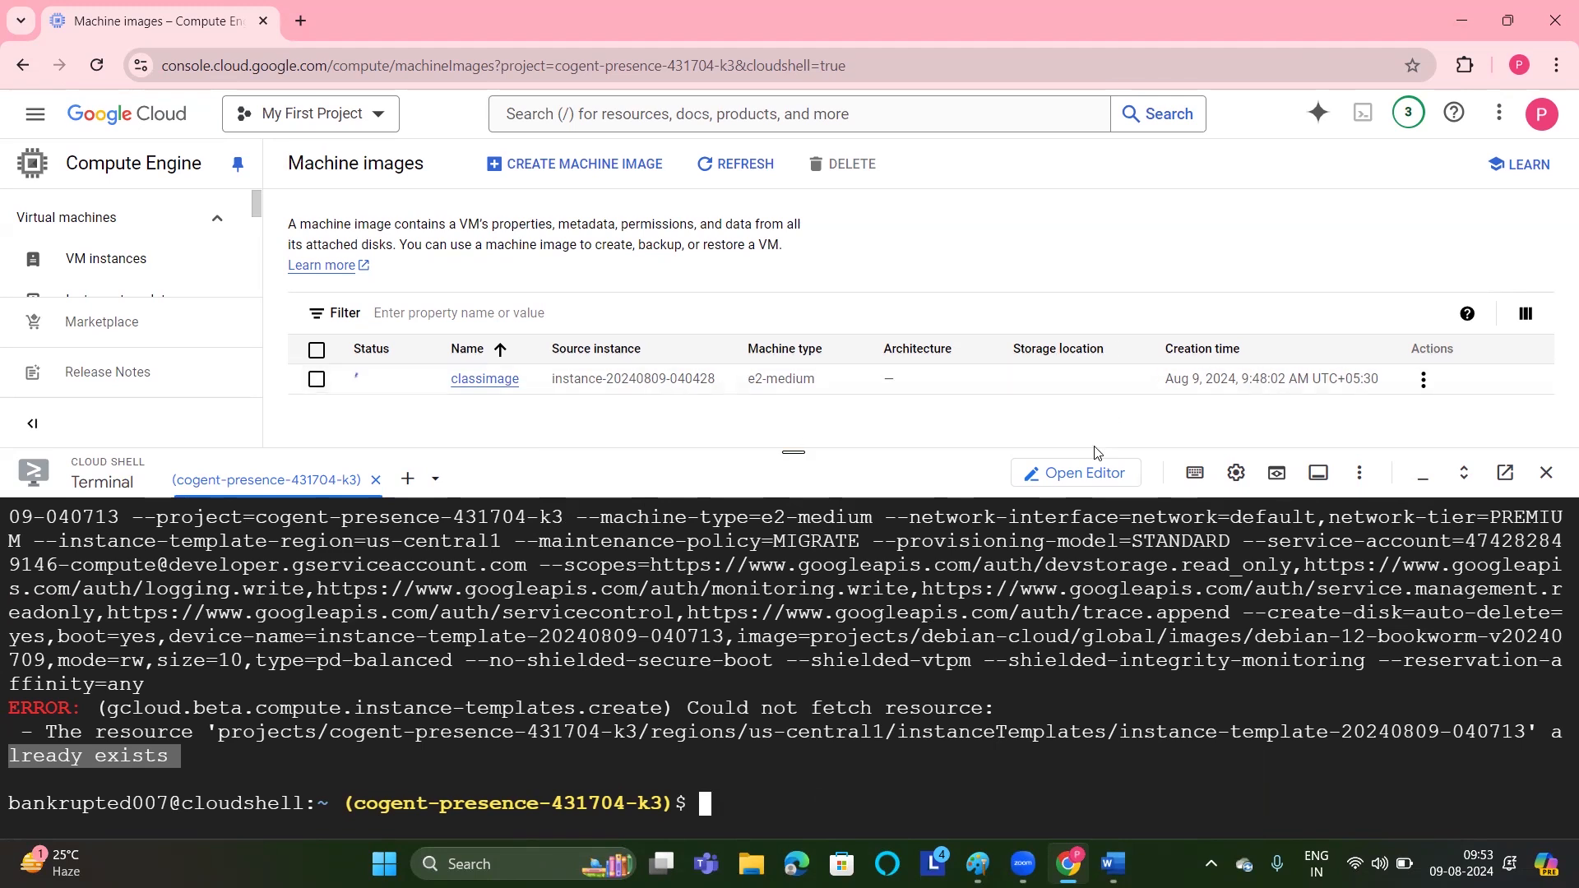
Open the Cloud Shell Editor and look through its file, editing and run commands.
click(1078, 475)
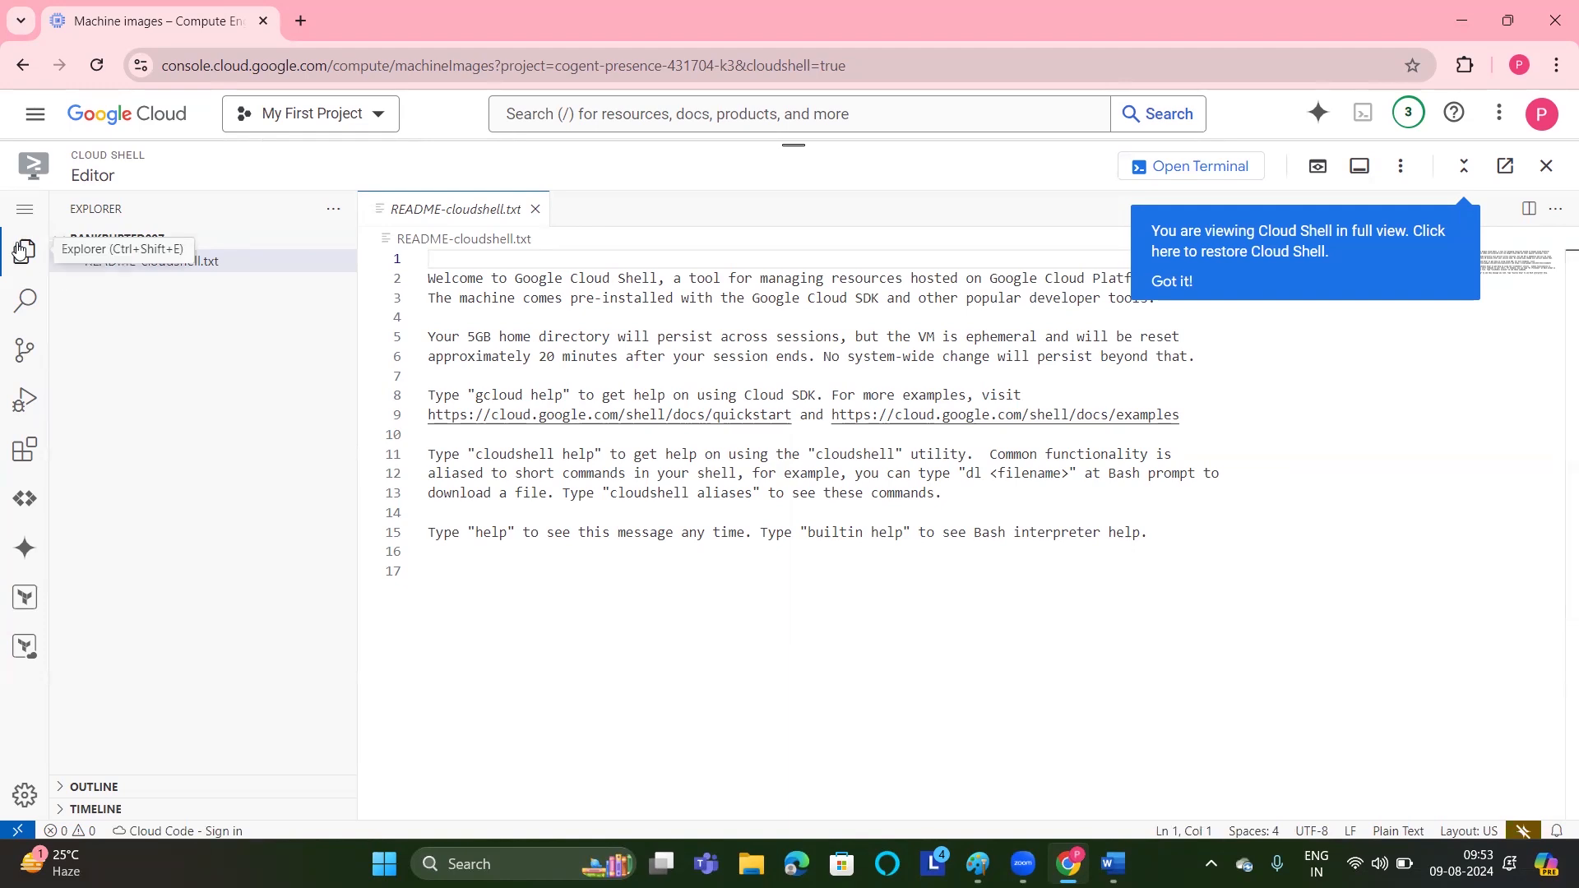
click(20, 209)
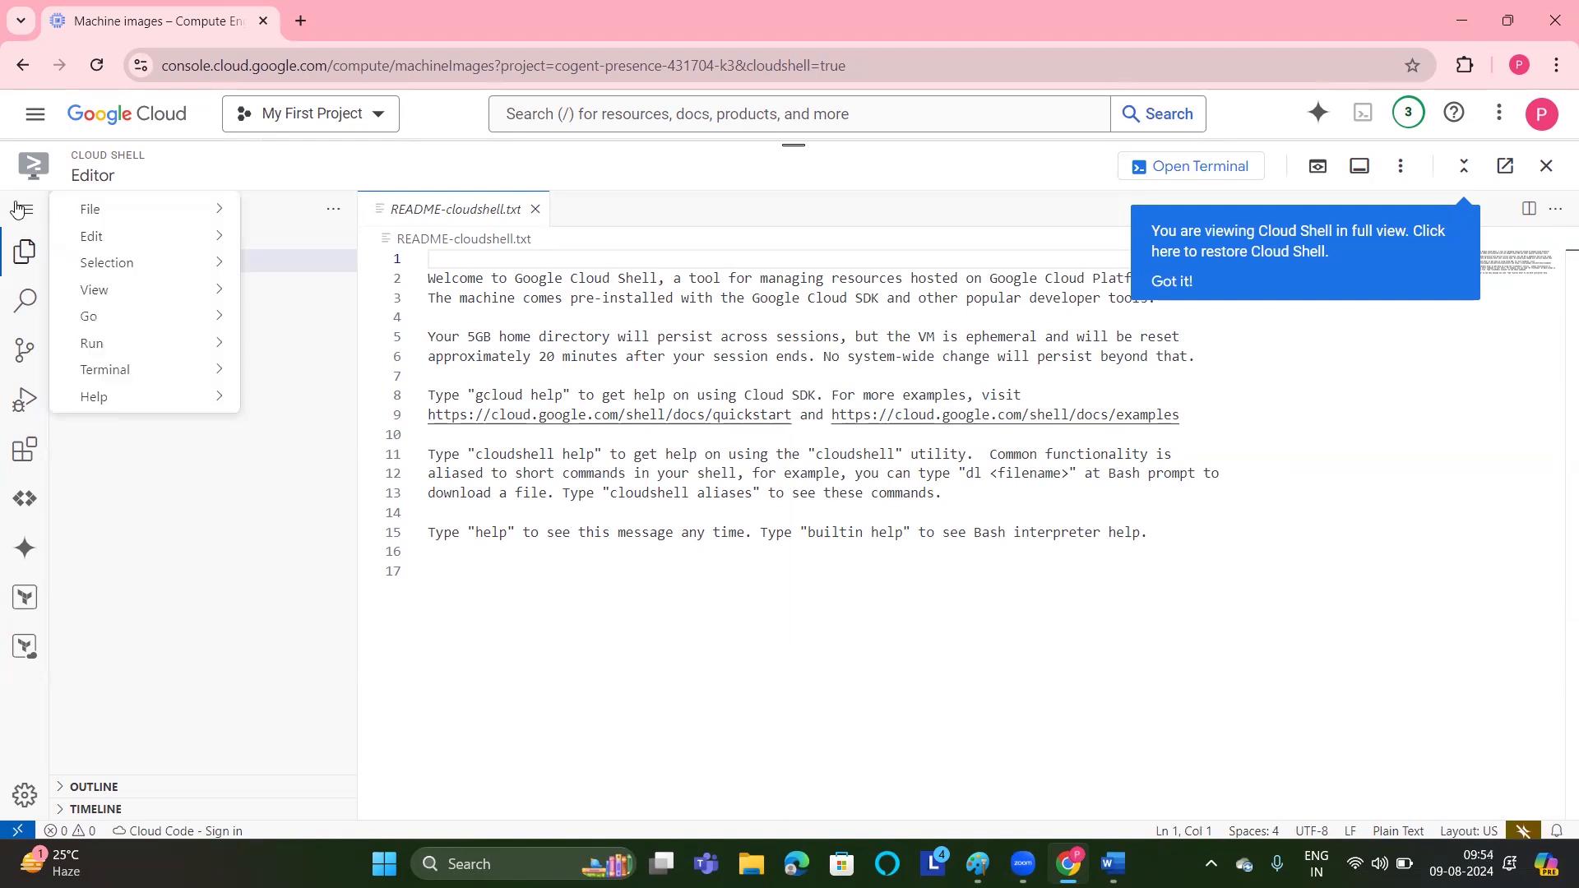
mouse_move(85, 210)
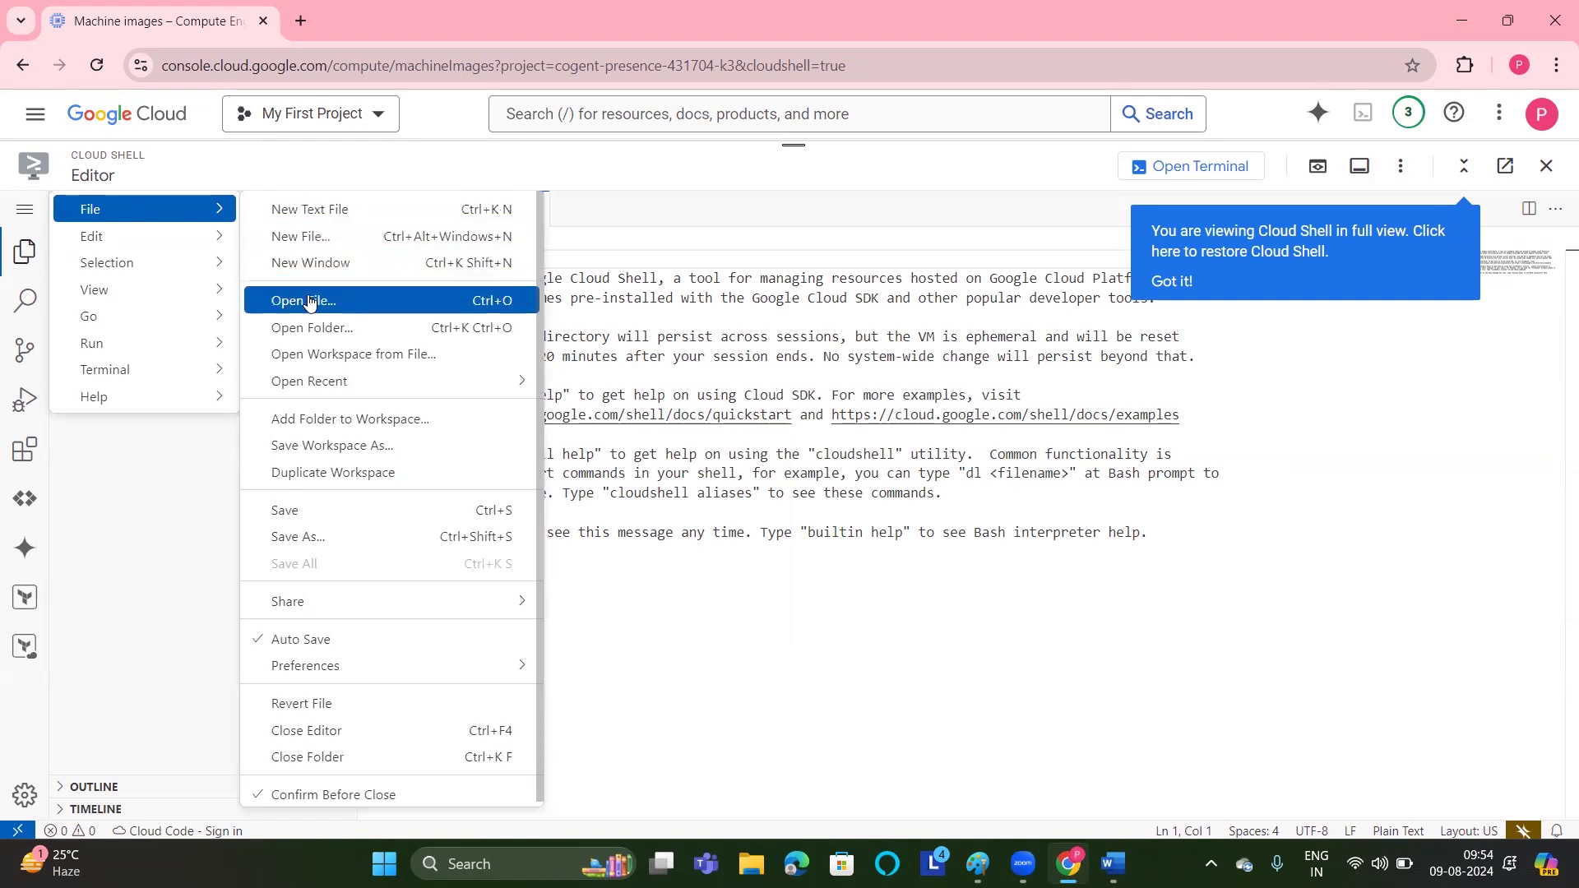
mouse_move(190, 239)
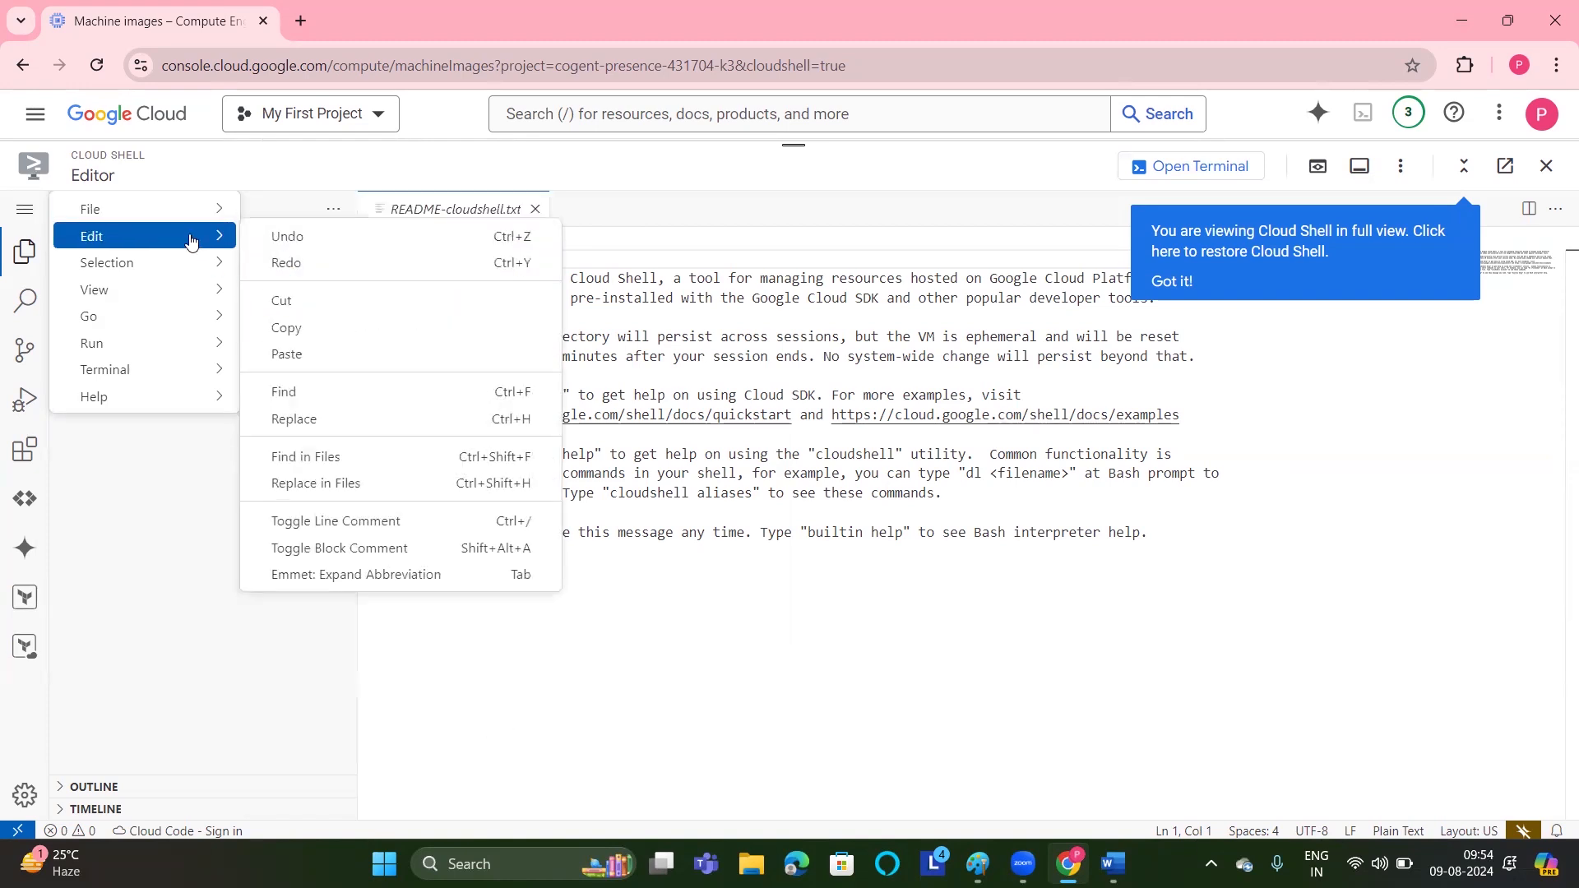
mouse_move(155, 359)
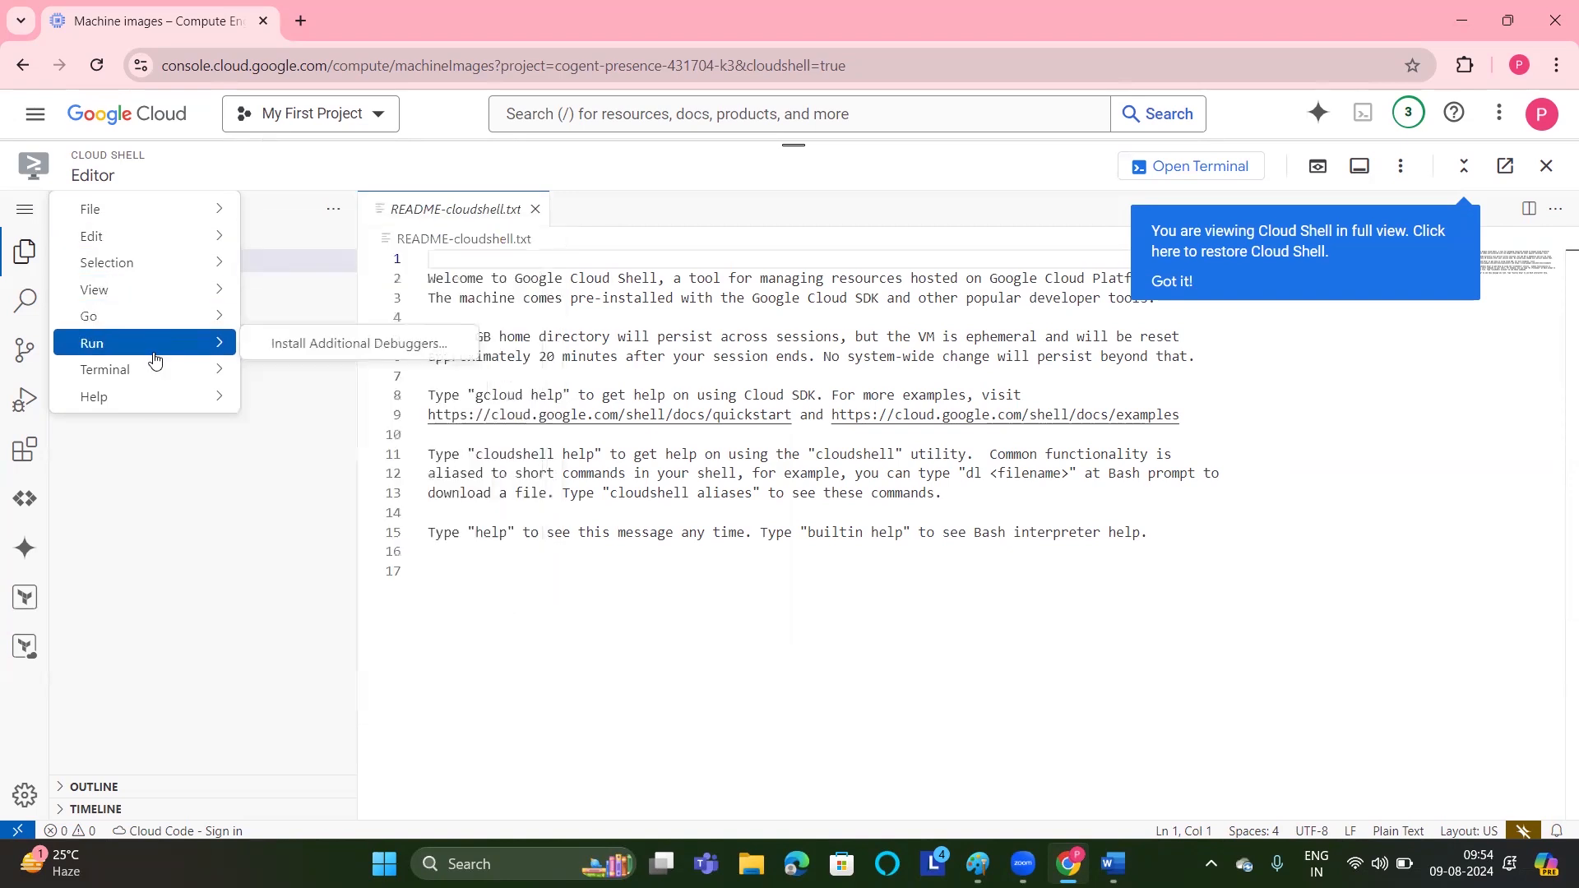
click(171, 454)
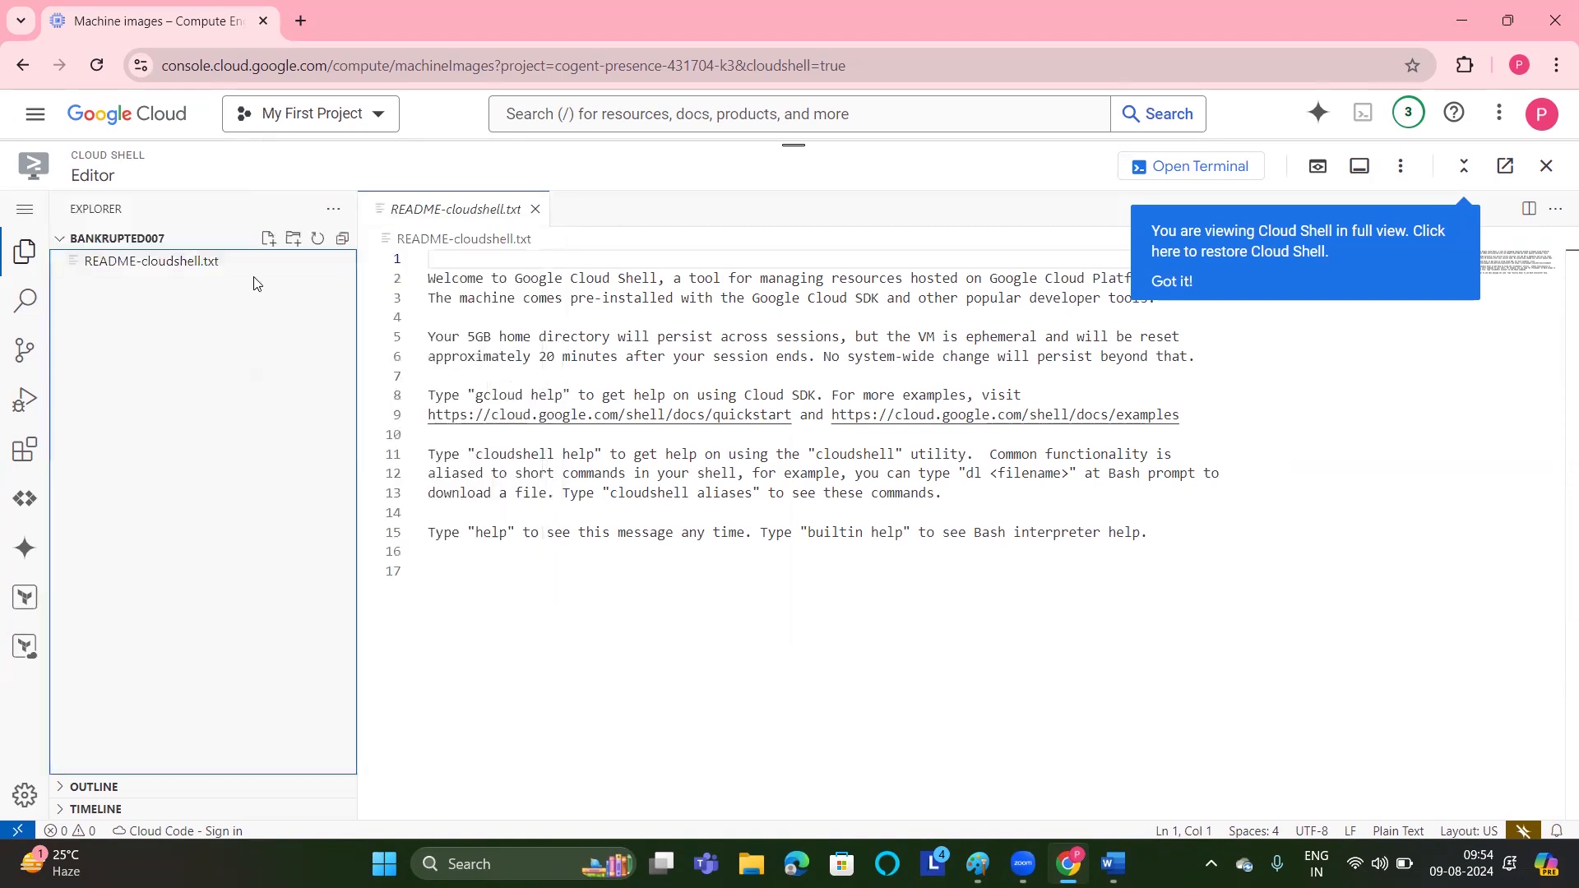
Create a new file named code.yaml in the Cloud Shell Editor's home folder.
click(266, 239)
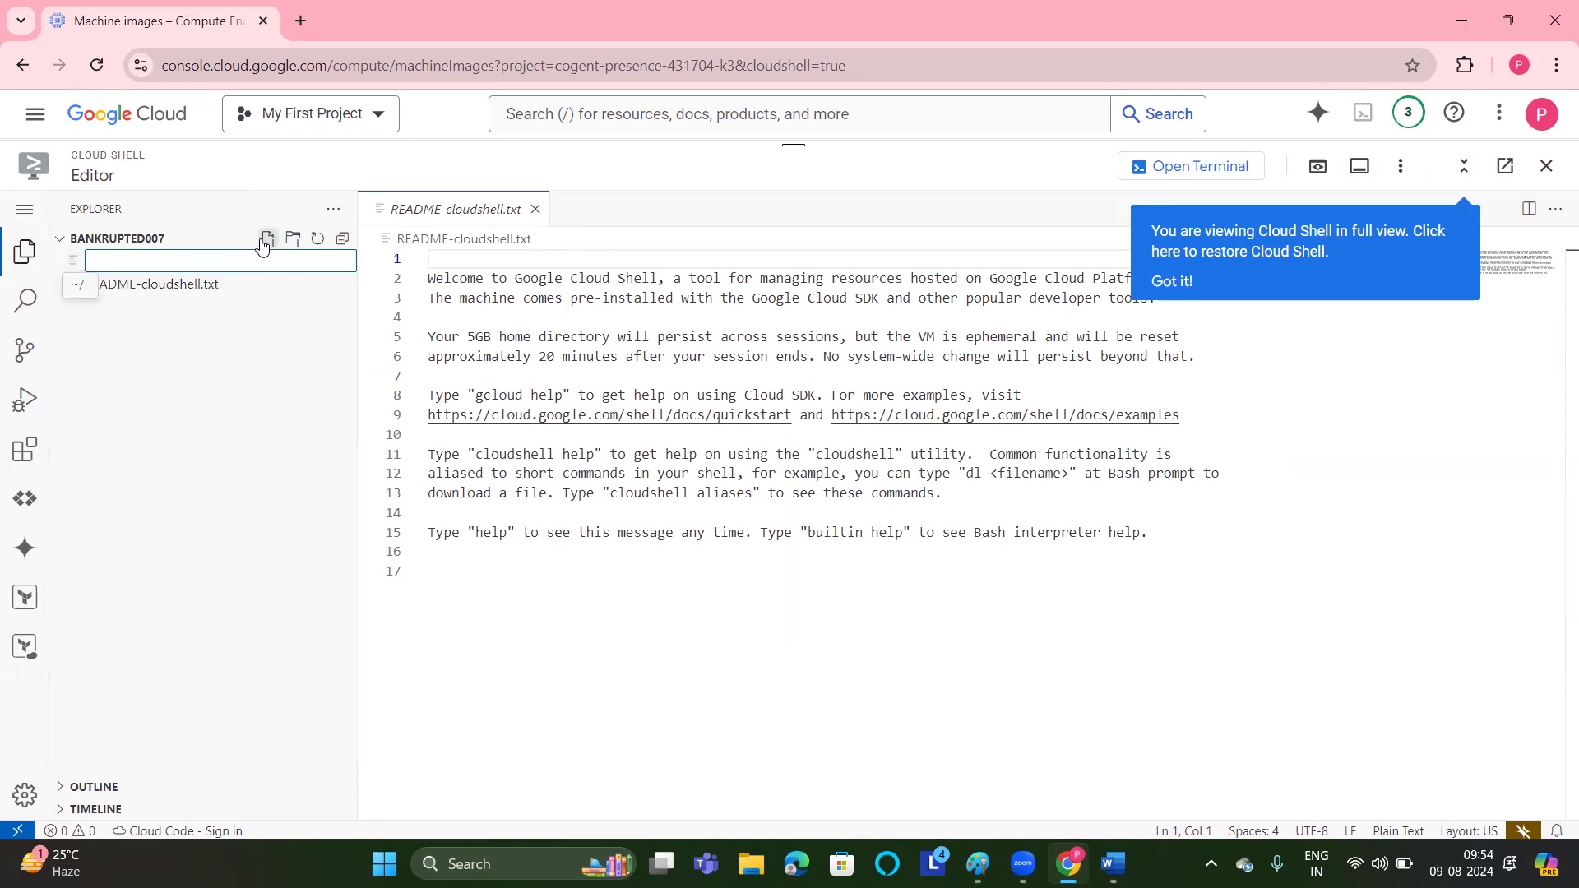
text(code)
key(BackSpace)
text(/)
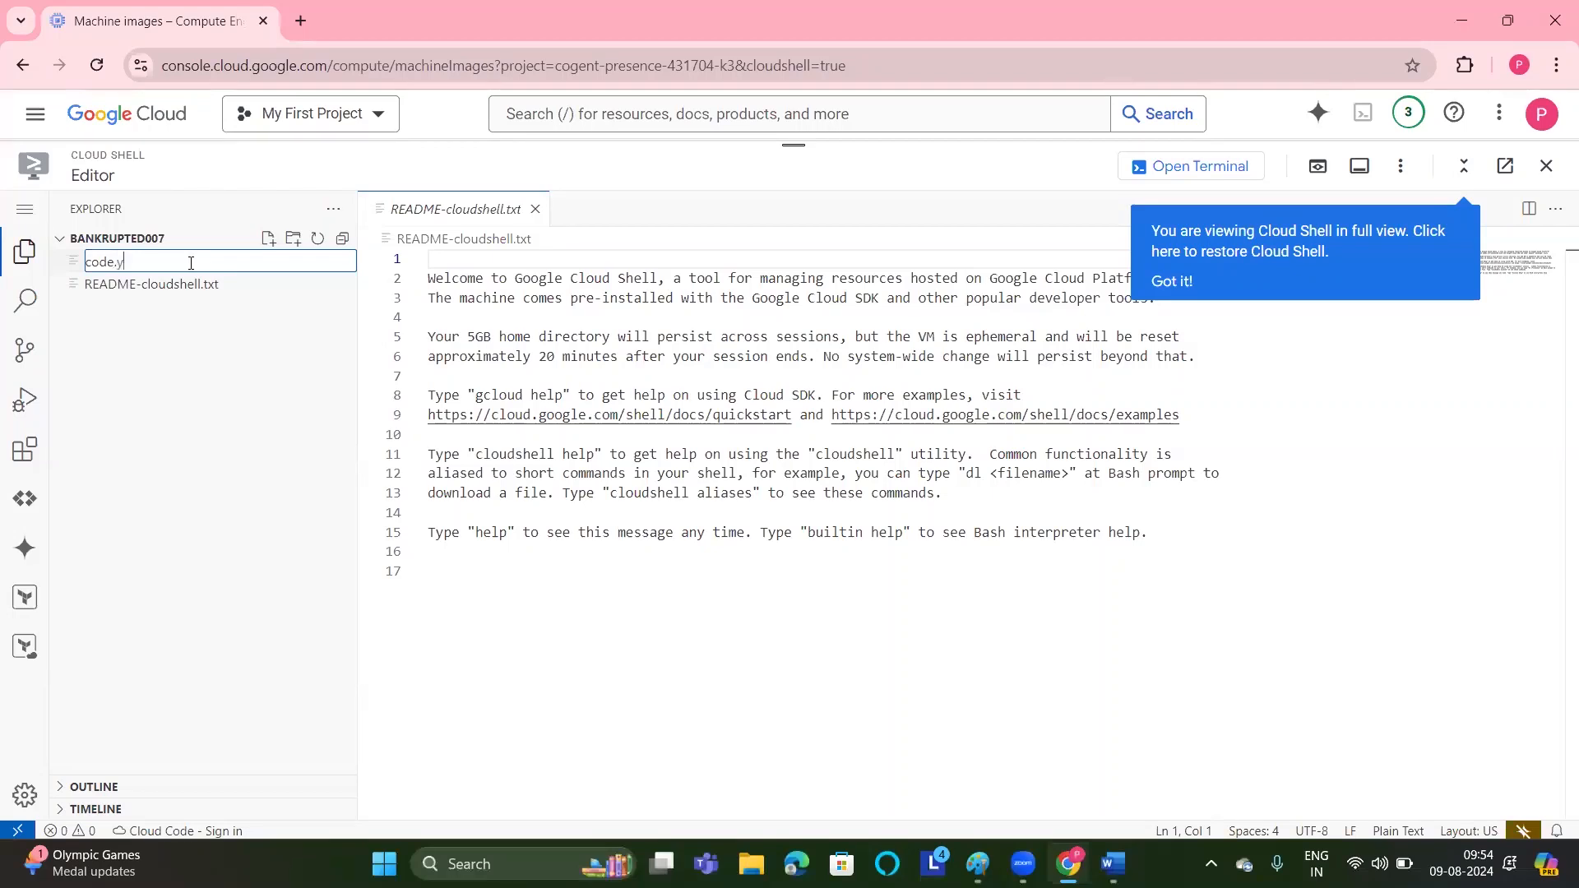
key(Return)
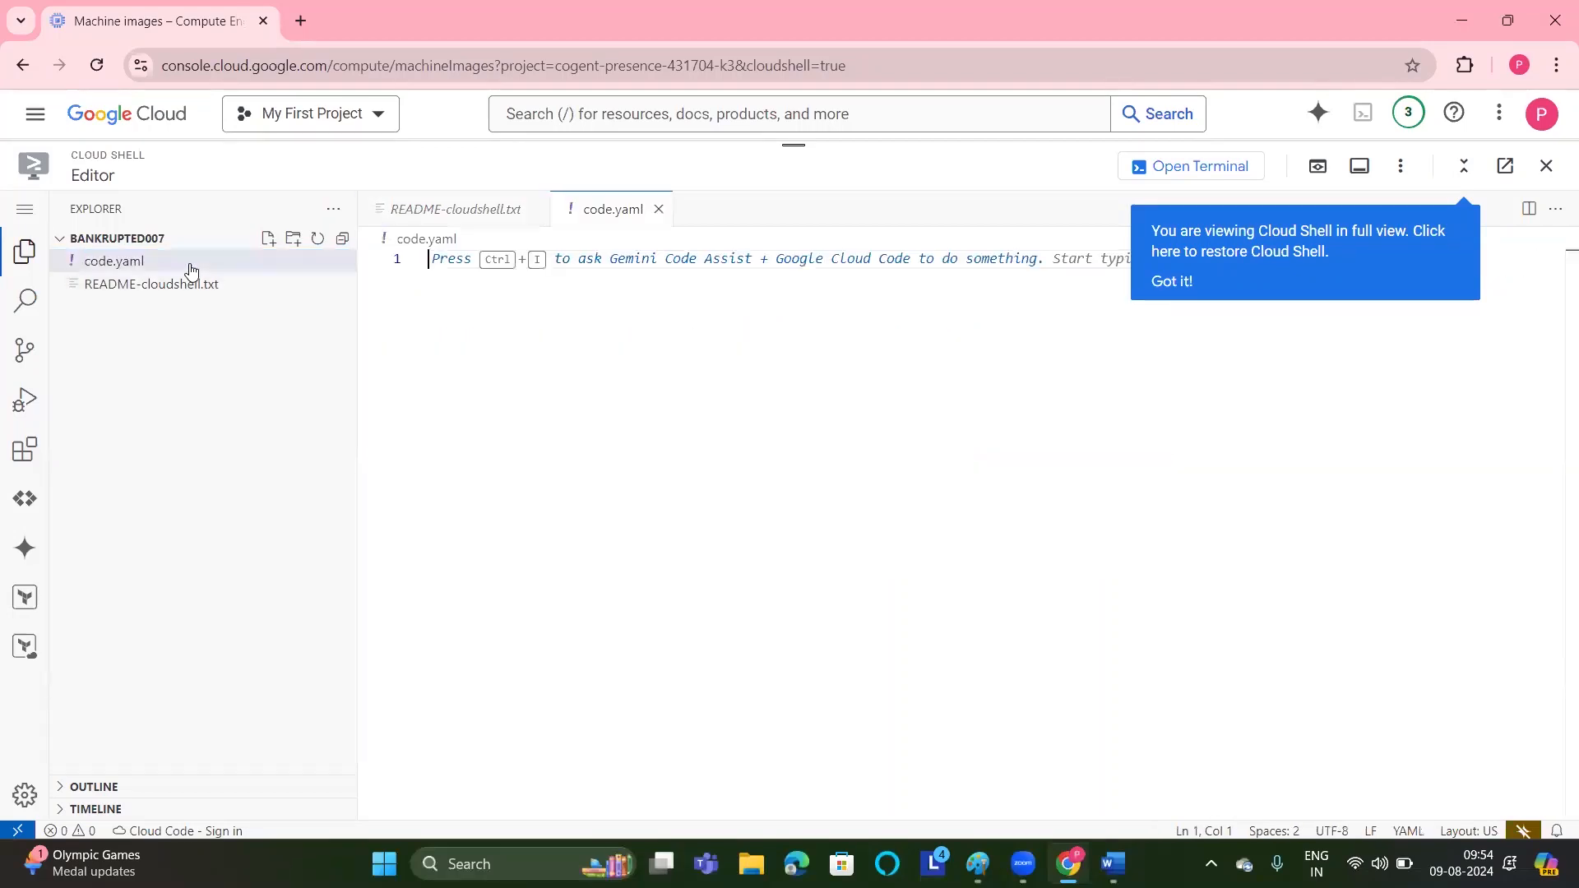
Write the text "hi all" on line 1 of code.yaml and turn it into a # comment.
text(hi all)
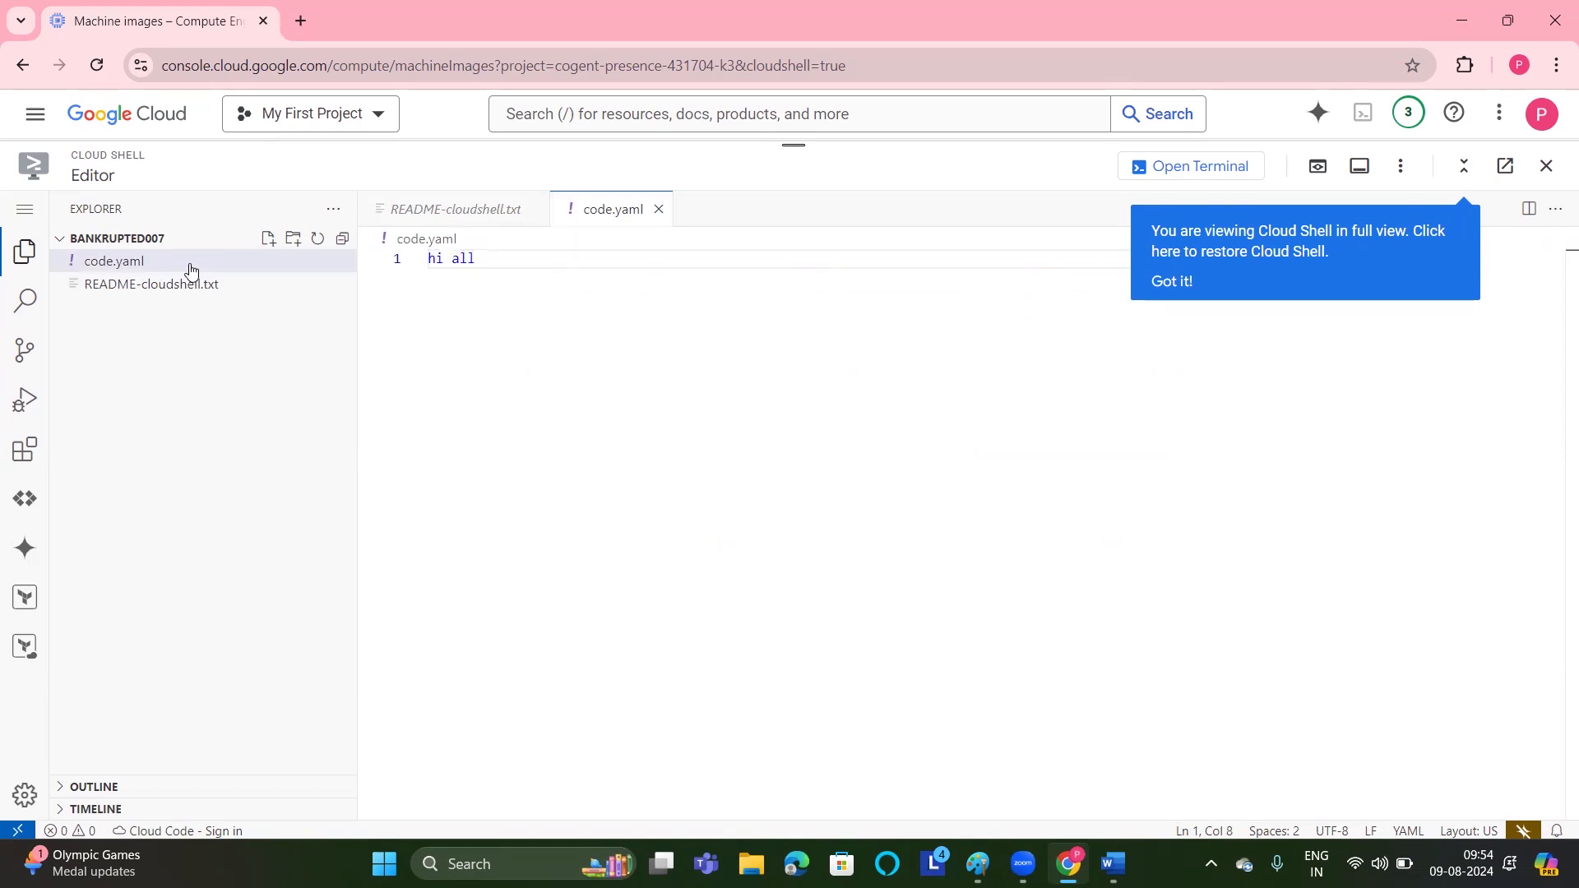
key(Home)
text(#)
key(End)
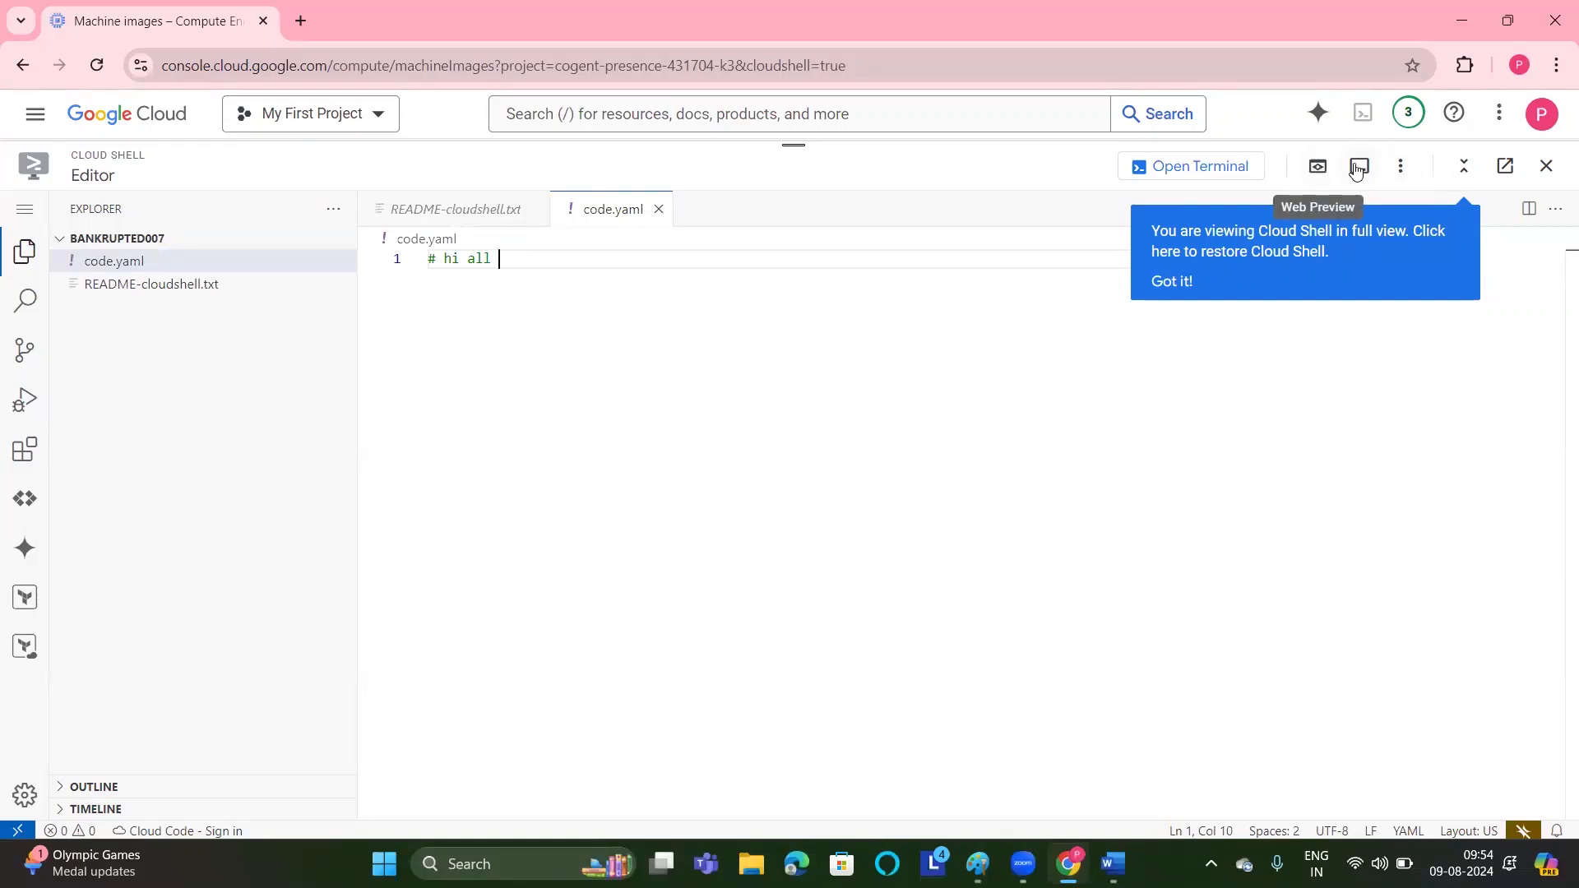
Look over Cloud Shell's additional options and restore its pane from full view to the regular size.
click(1402, 167)
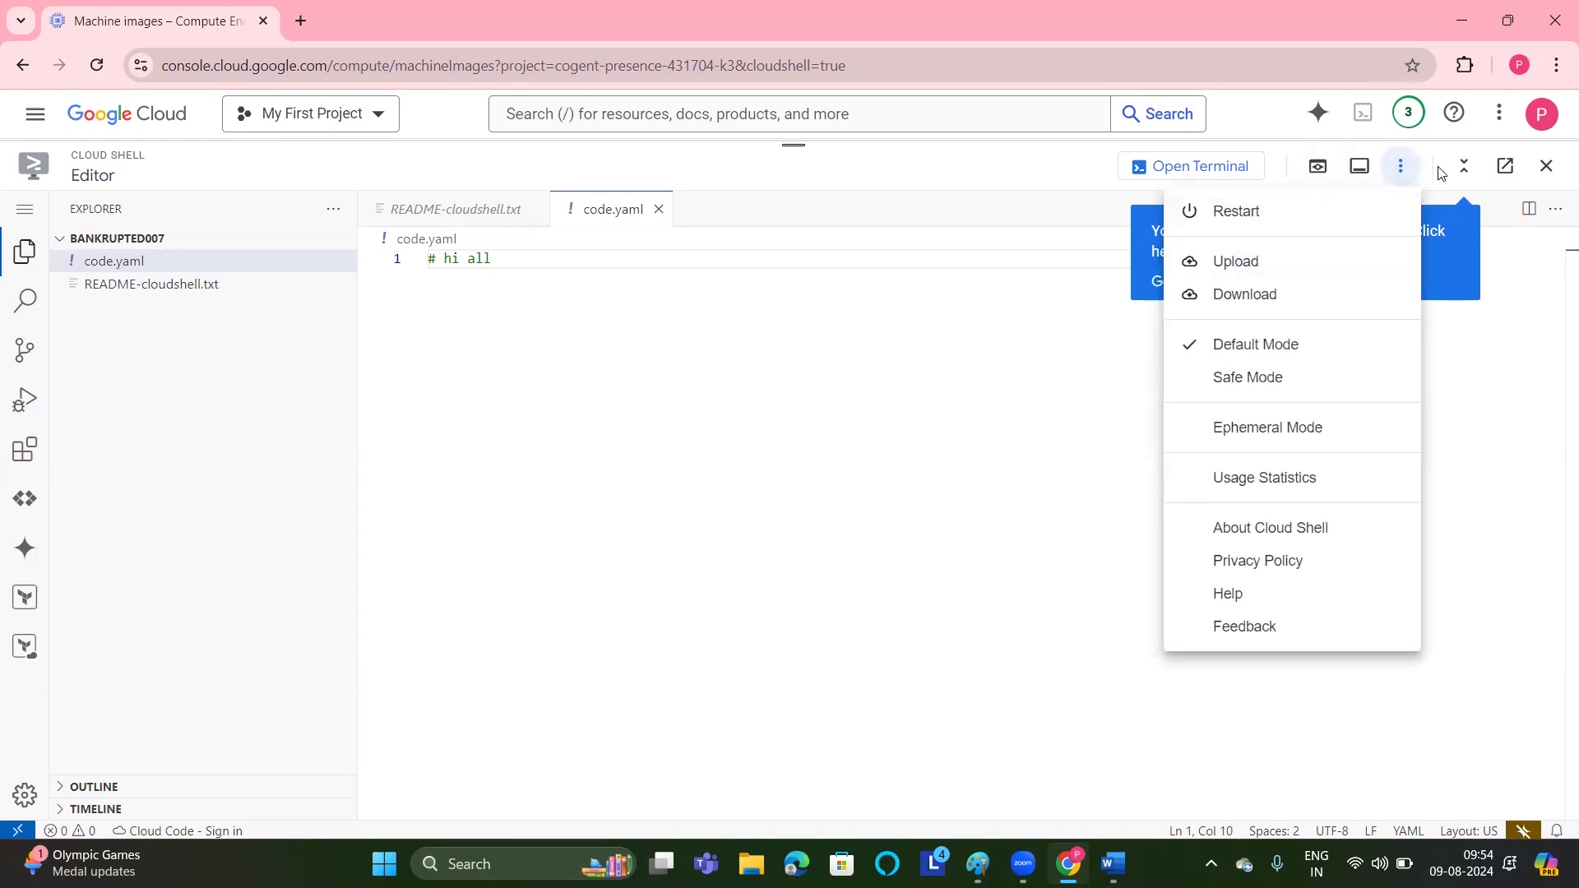
click(1522, 389)
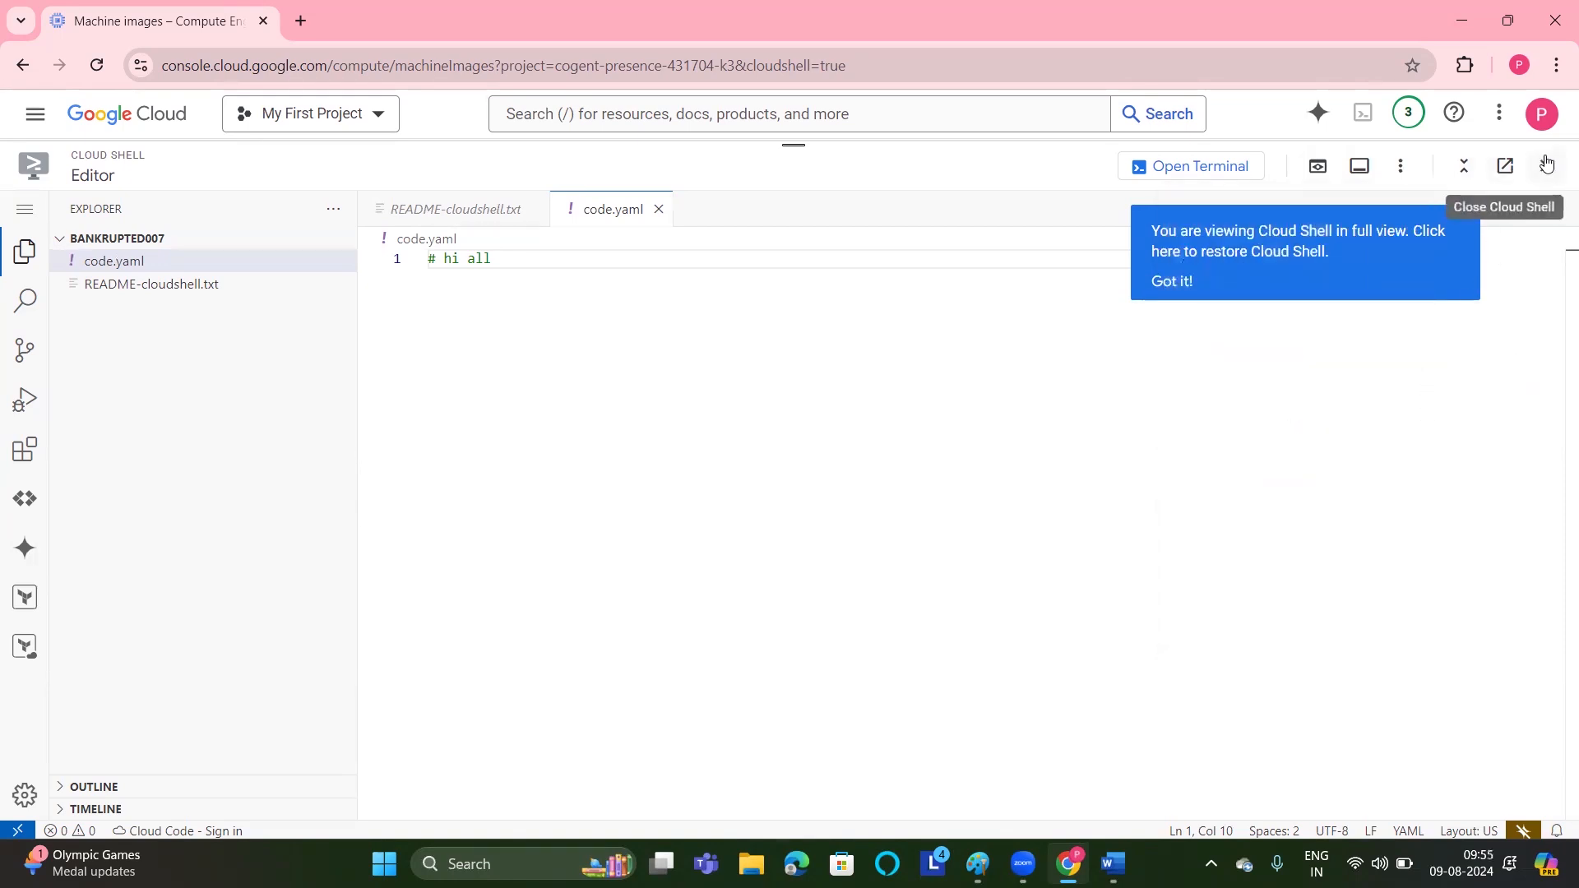
click(1402, 166)
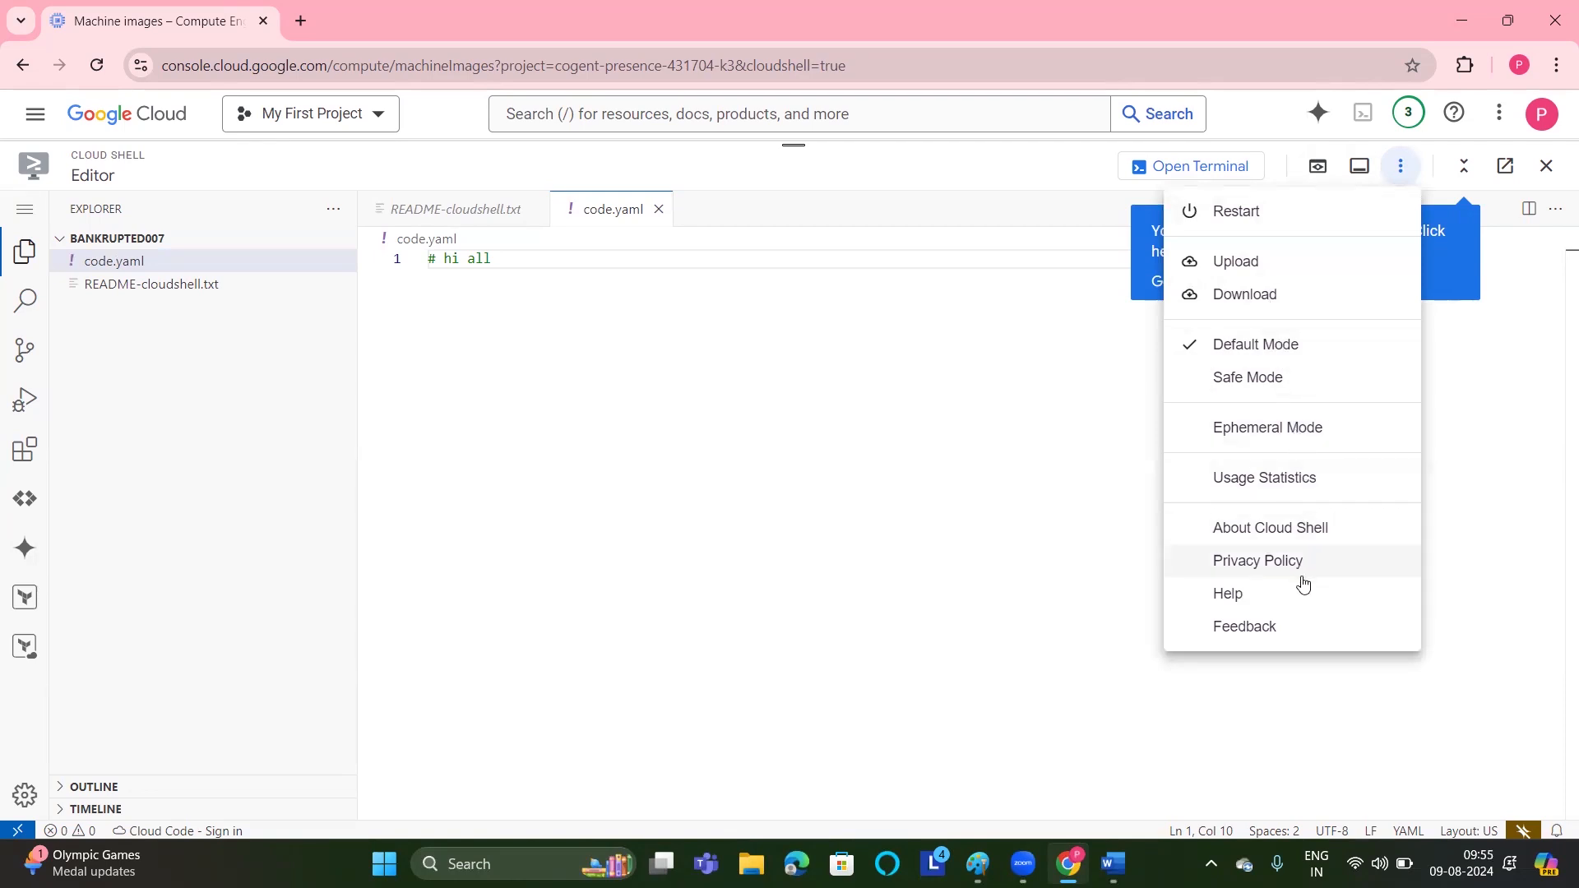
click(1465, 167)
click(1465, 167)
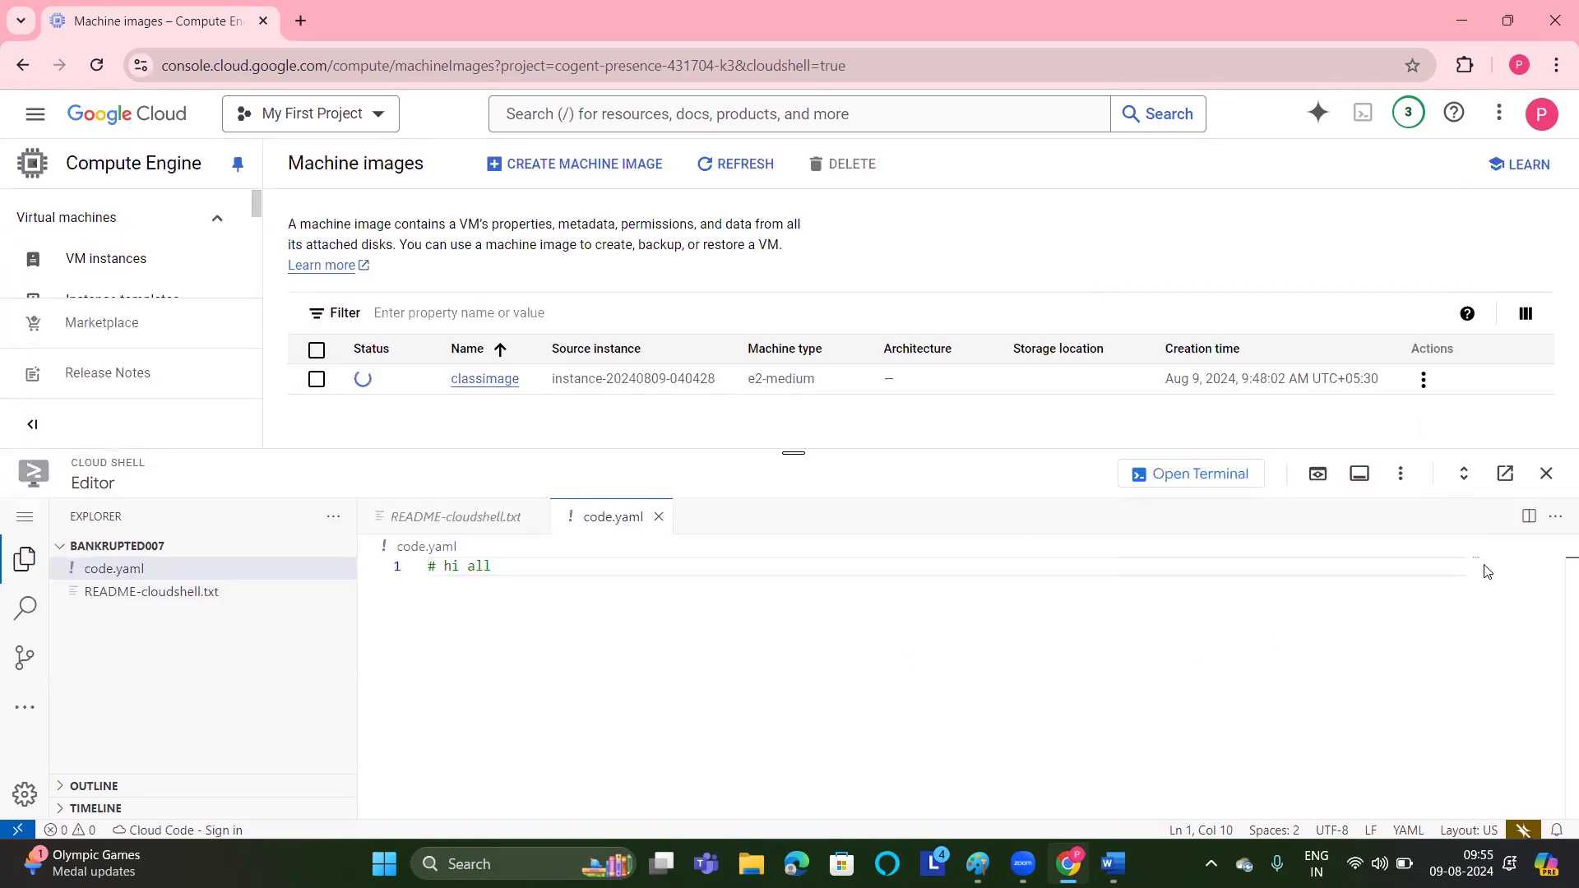
Check the additional options once more in the smaller pane and close Cloud Shell.
click(1401, 475)
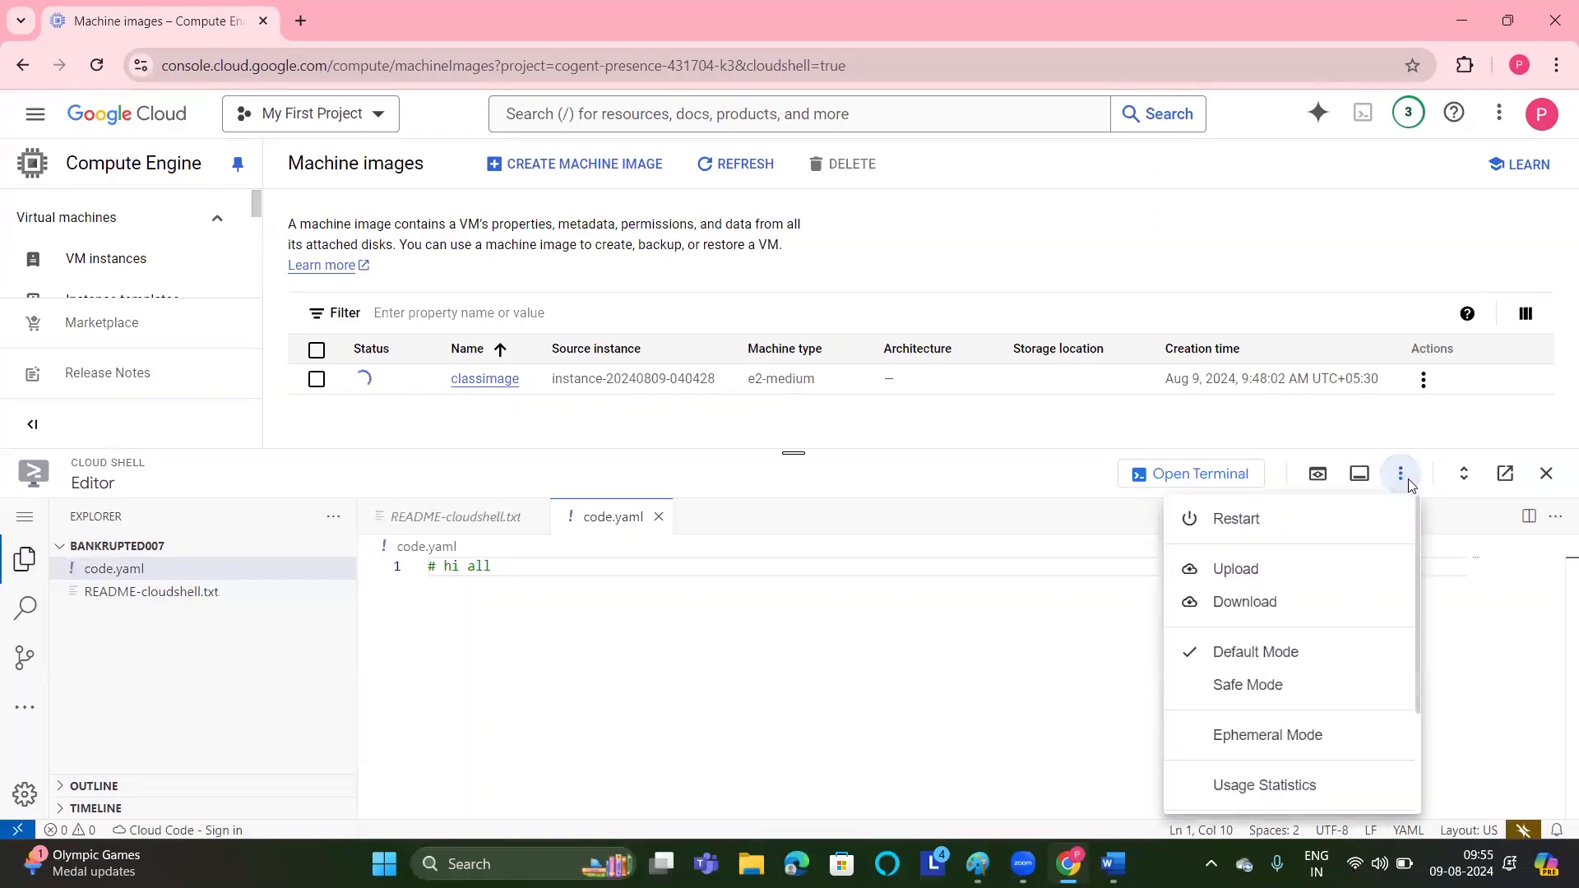
click(1542, 480)
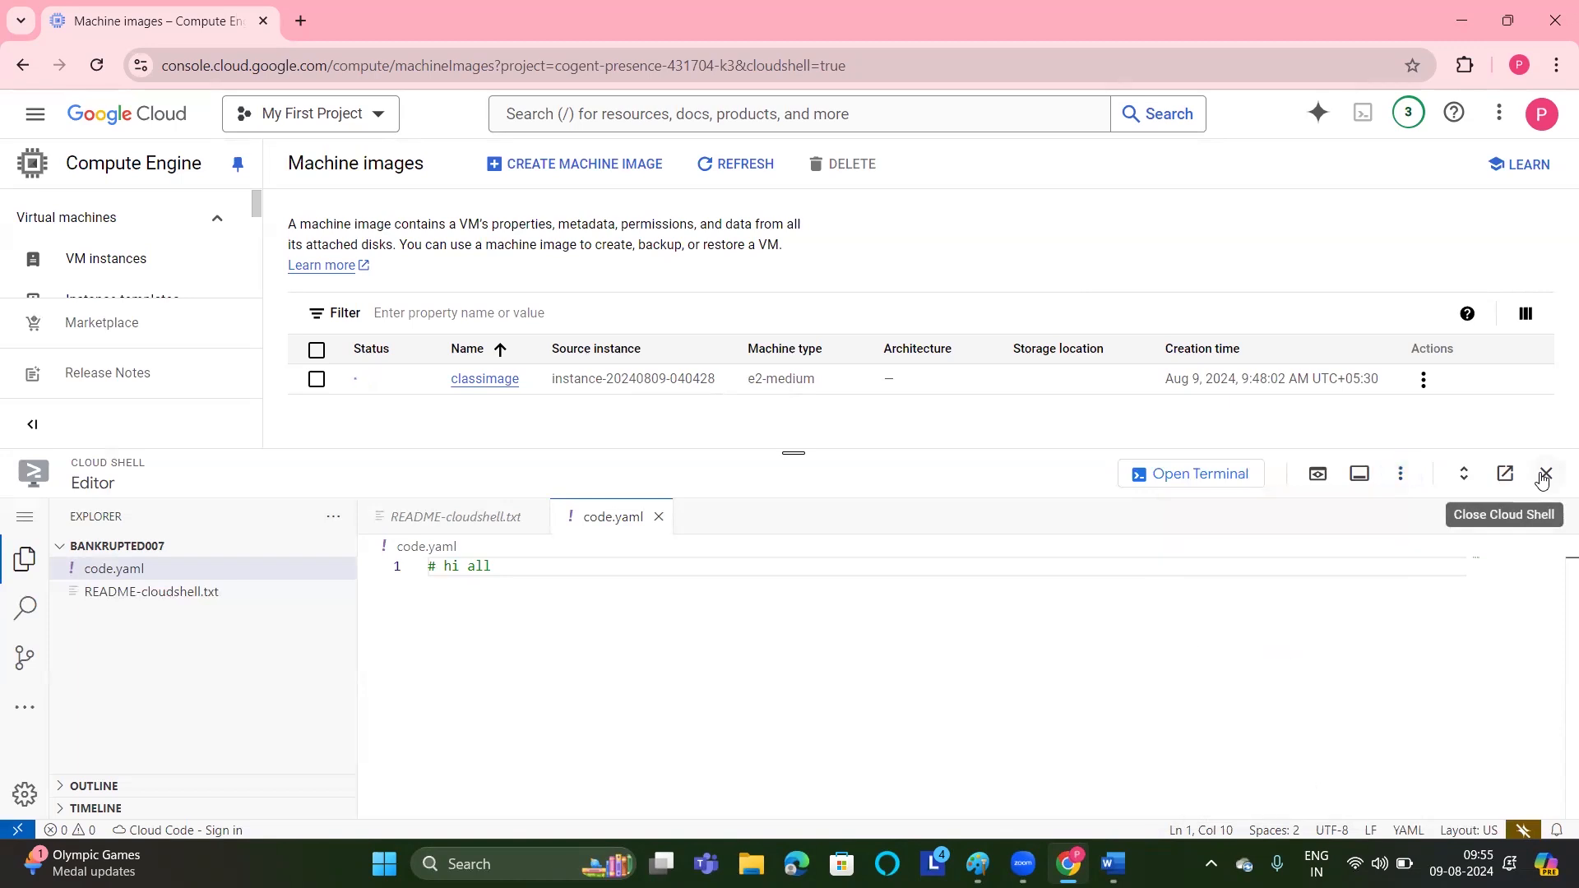
click(1542, 477)
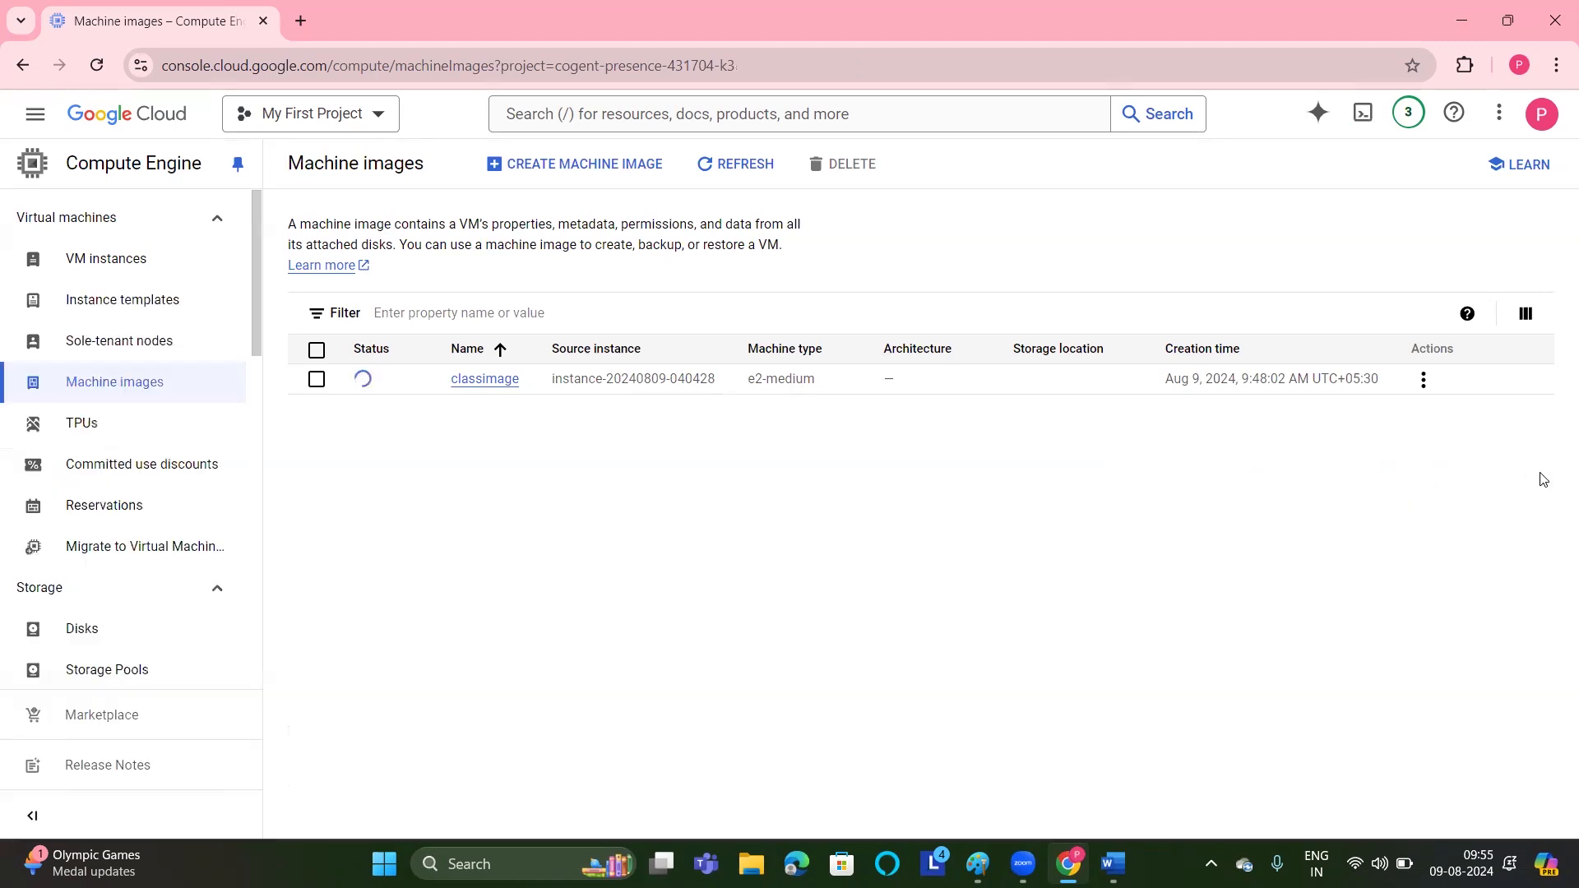
Reopen the Cloud Shell terminal and set its color theme to Light.
click(1362, 112)
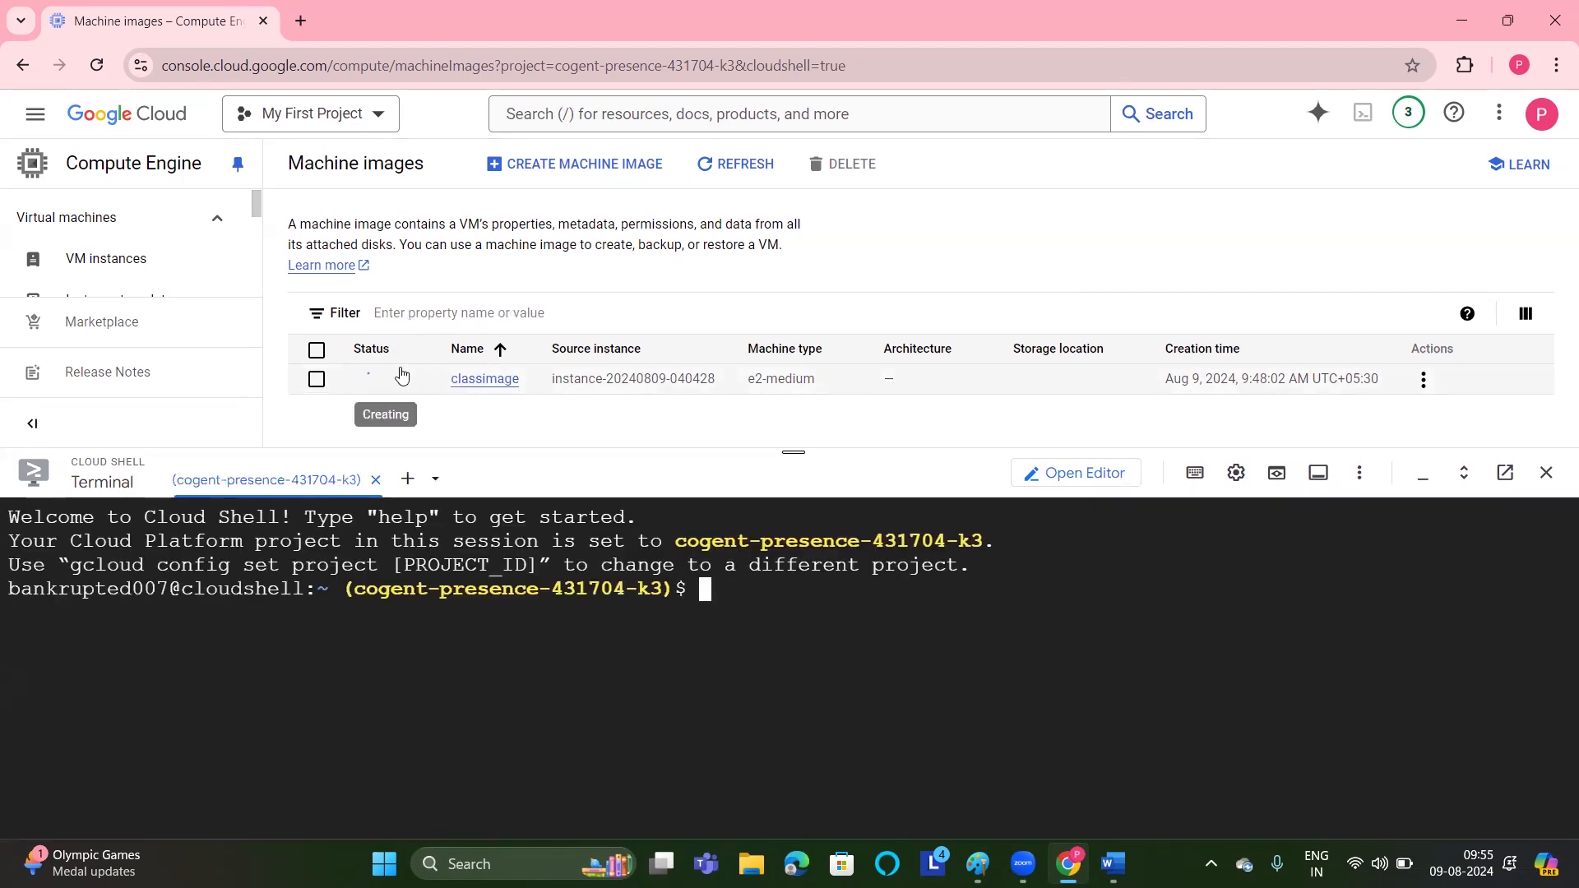
click(1239, 472)
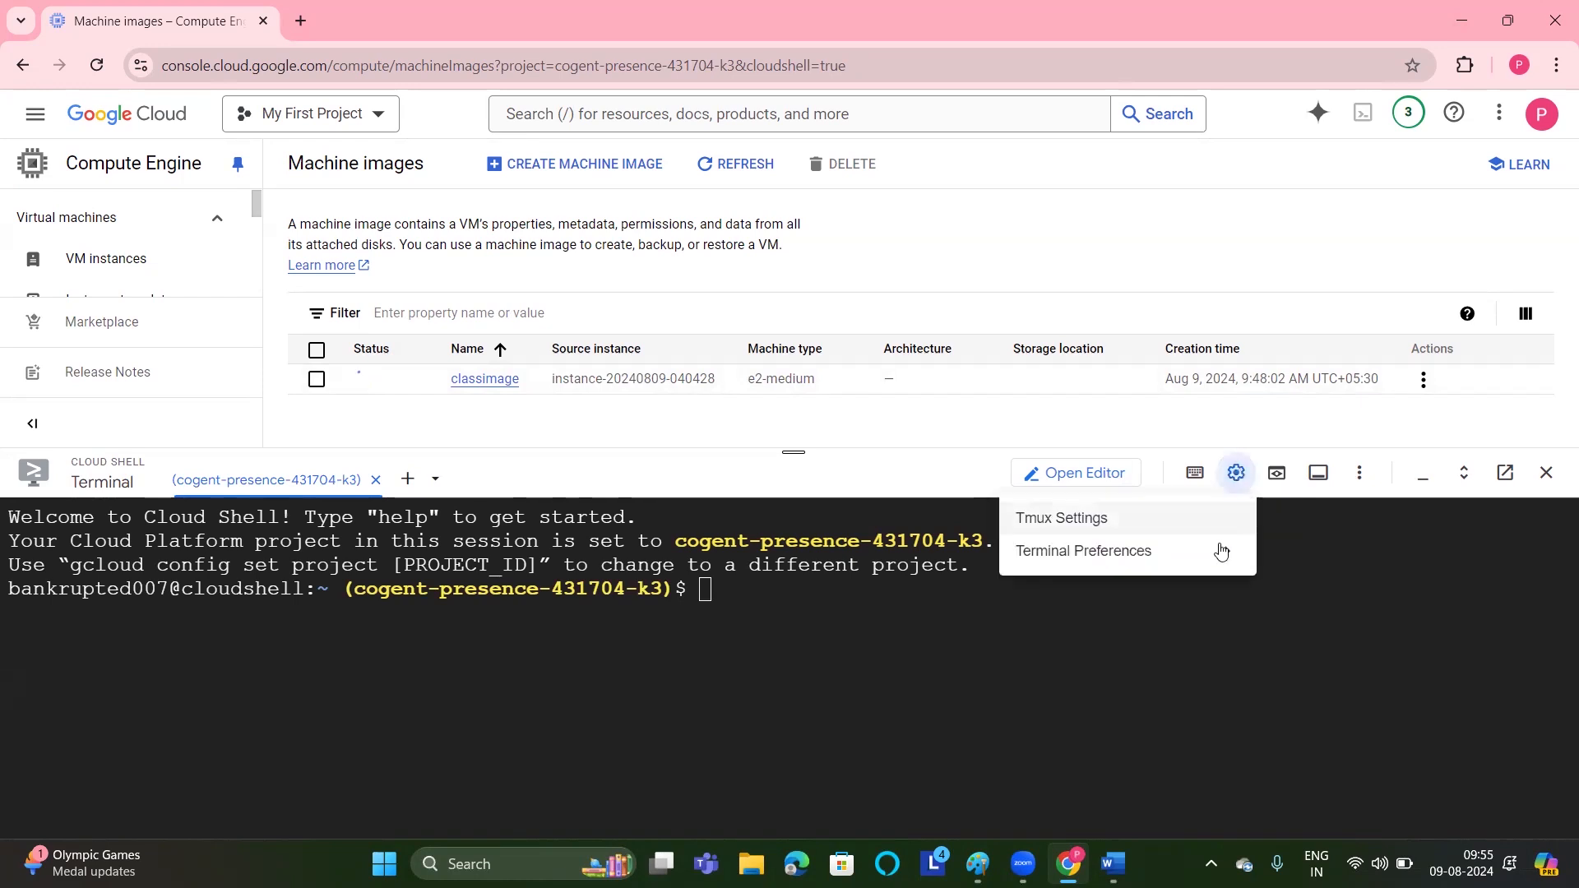
mouse_move(1202, 560)
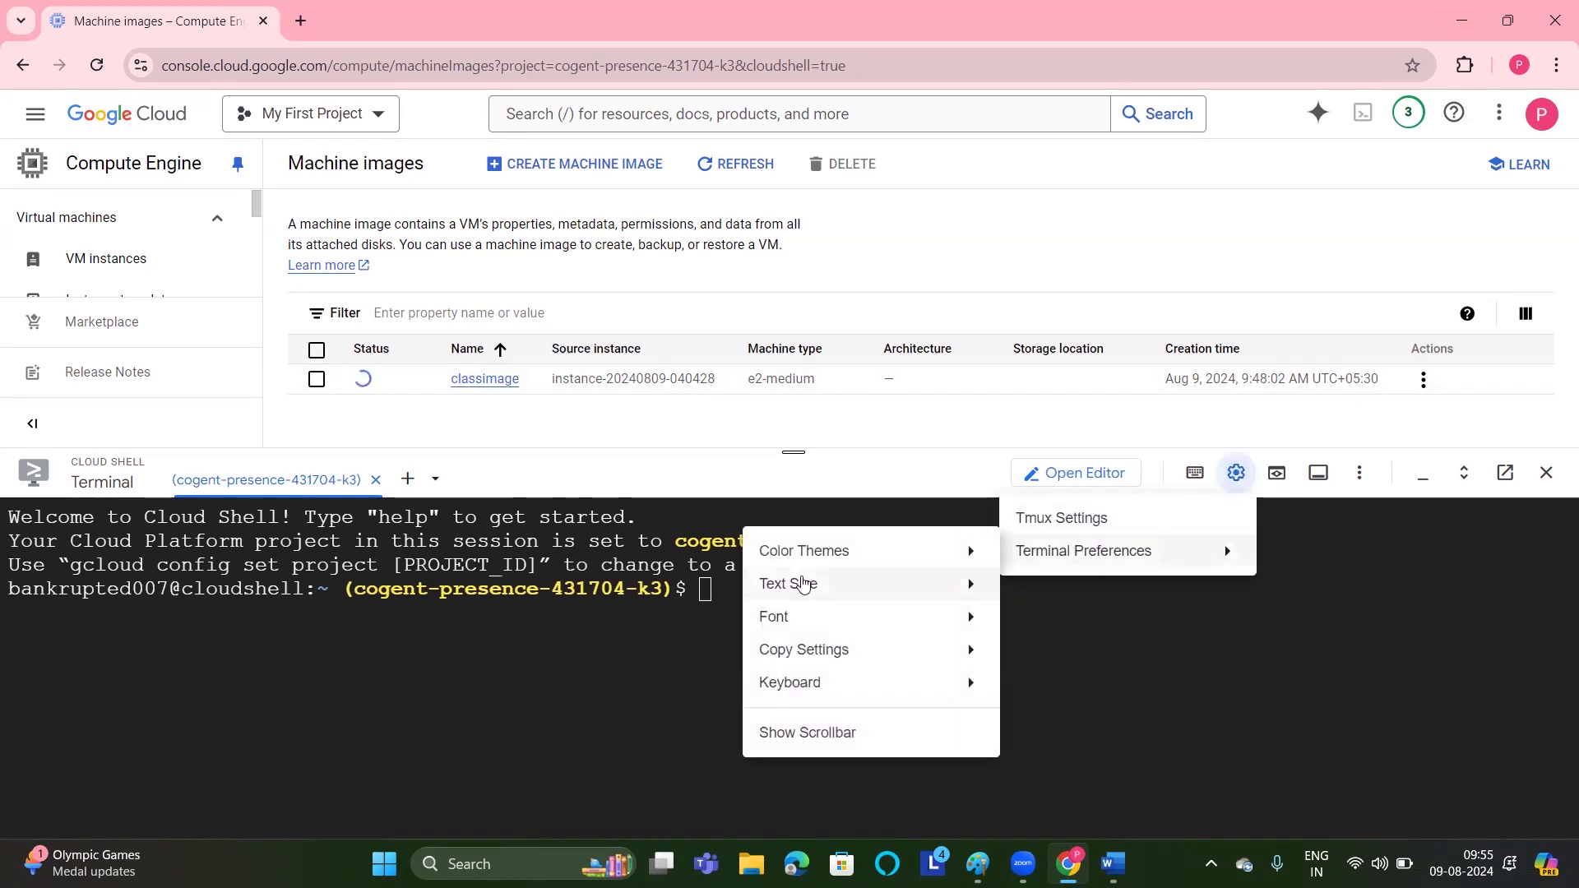
mouse_move(803, 585)
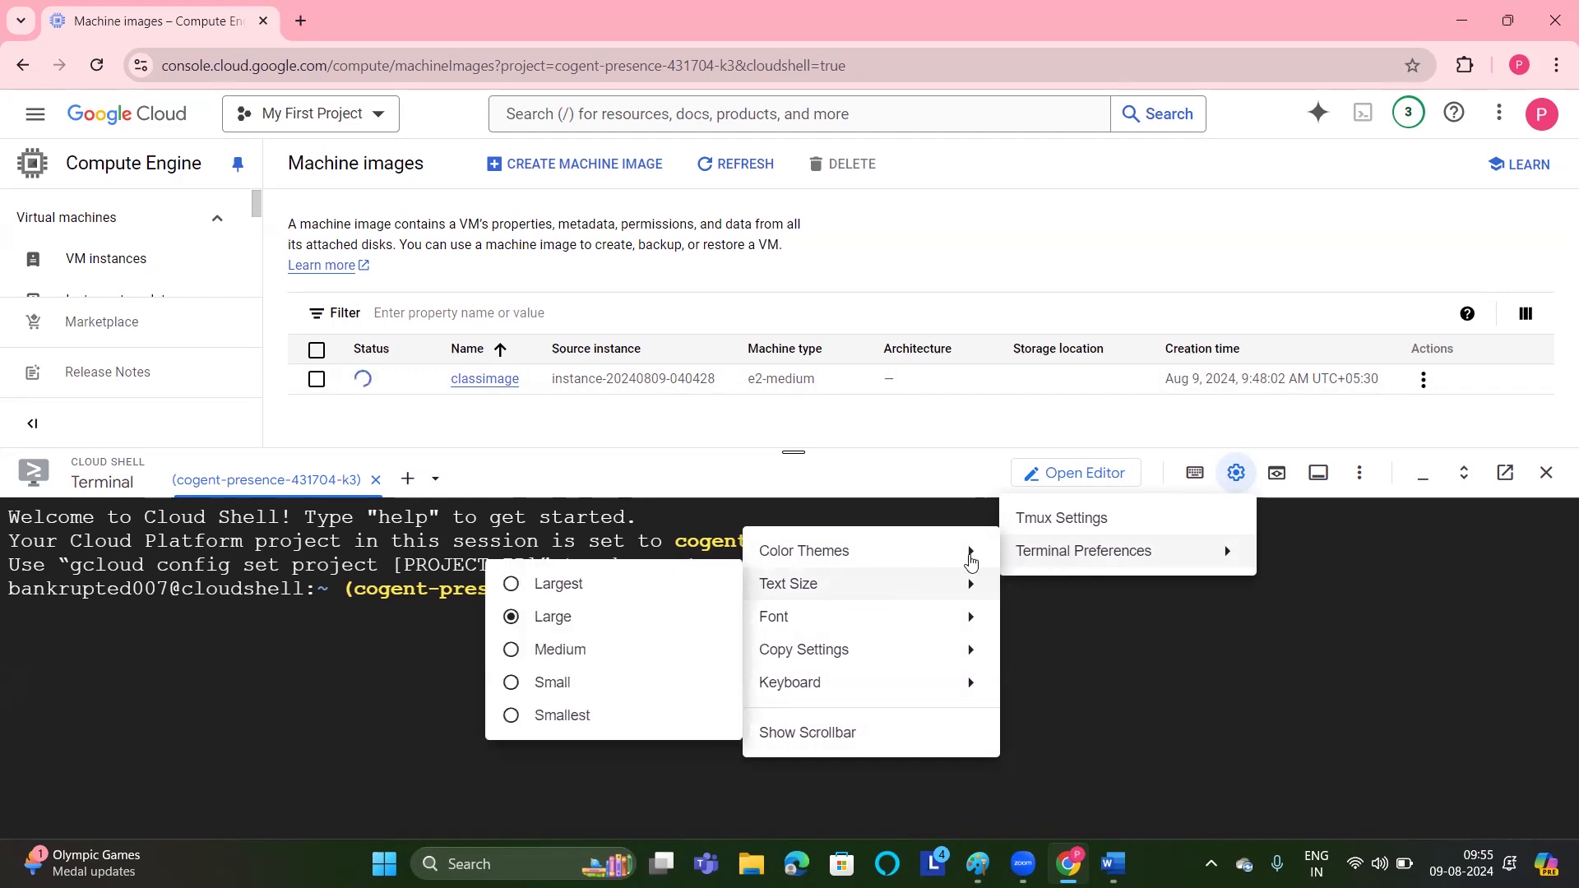
mouse_move(864, 550)
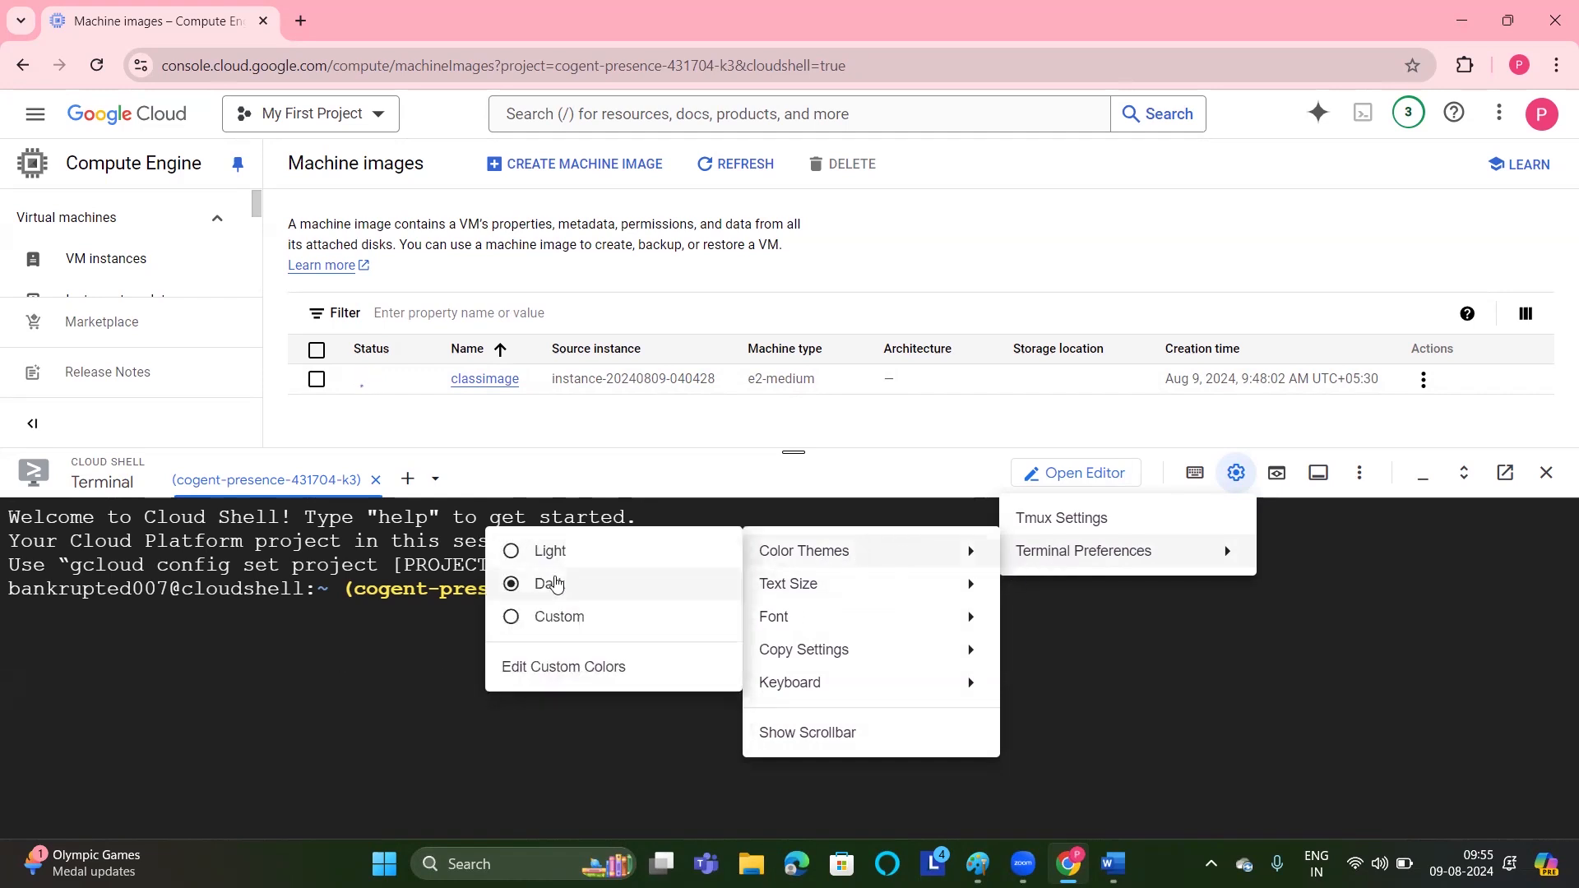
click(539, 548)
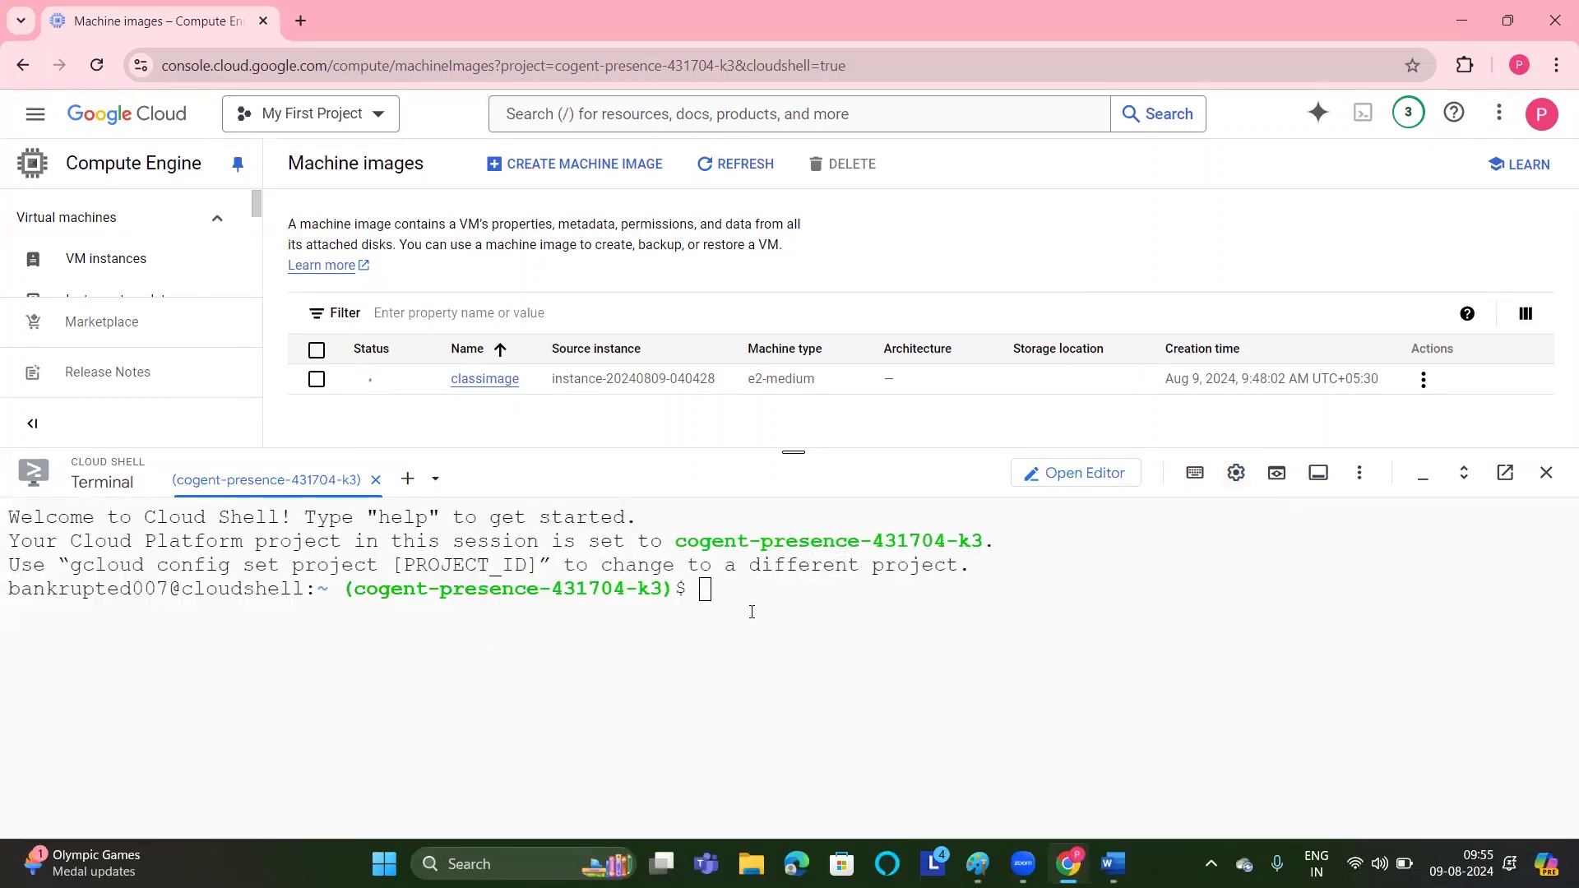
Switch the terminal's color theme back to Dark.
click(1236, 473)
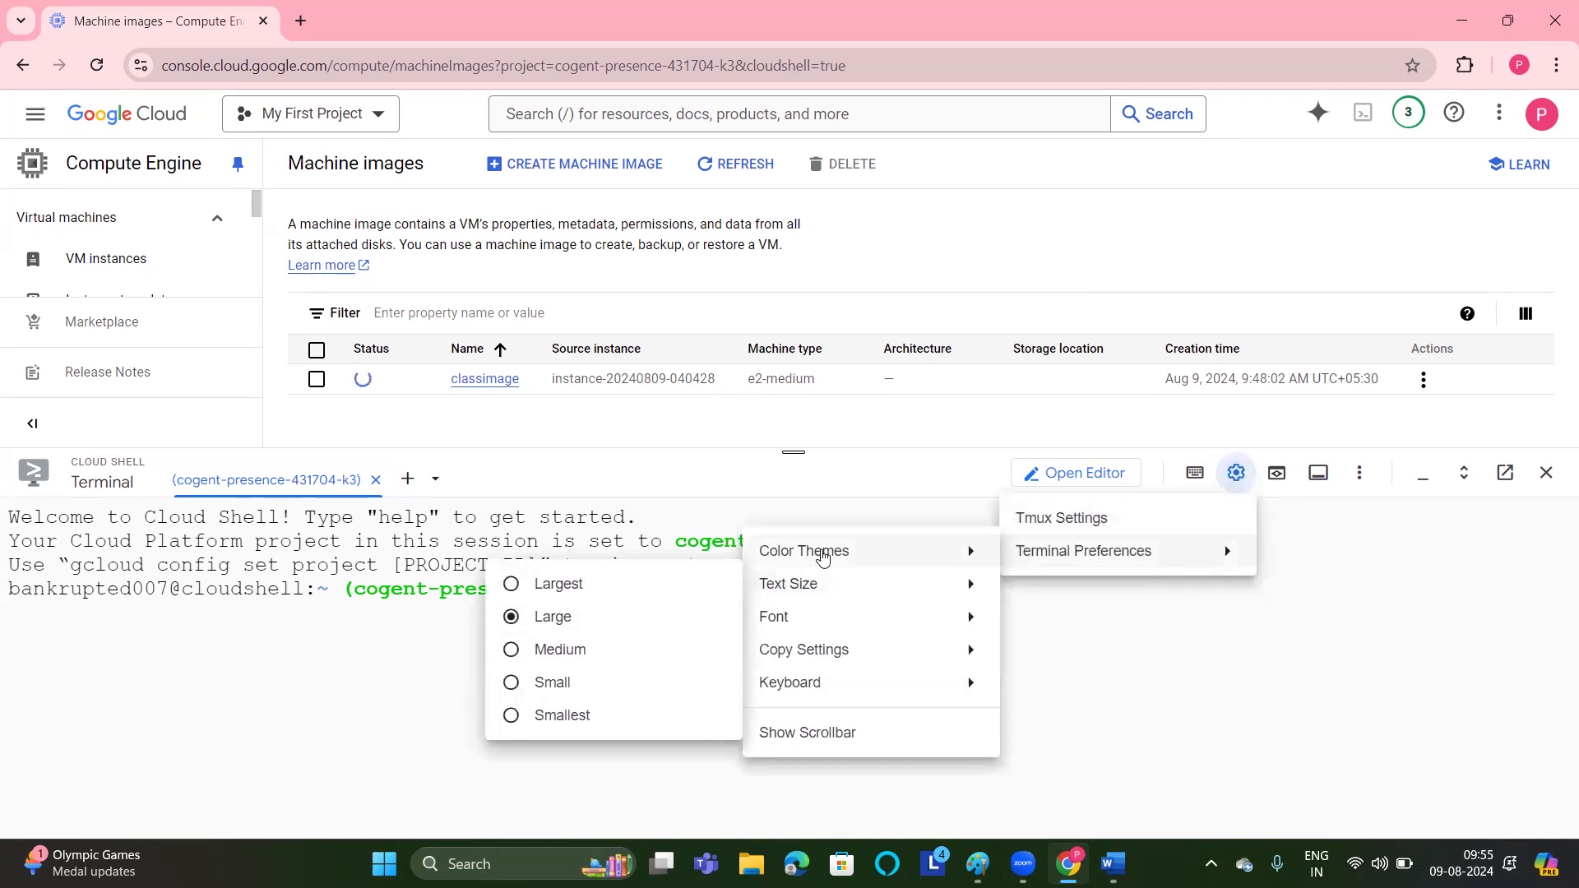
mouse_move(823, 557)
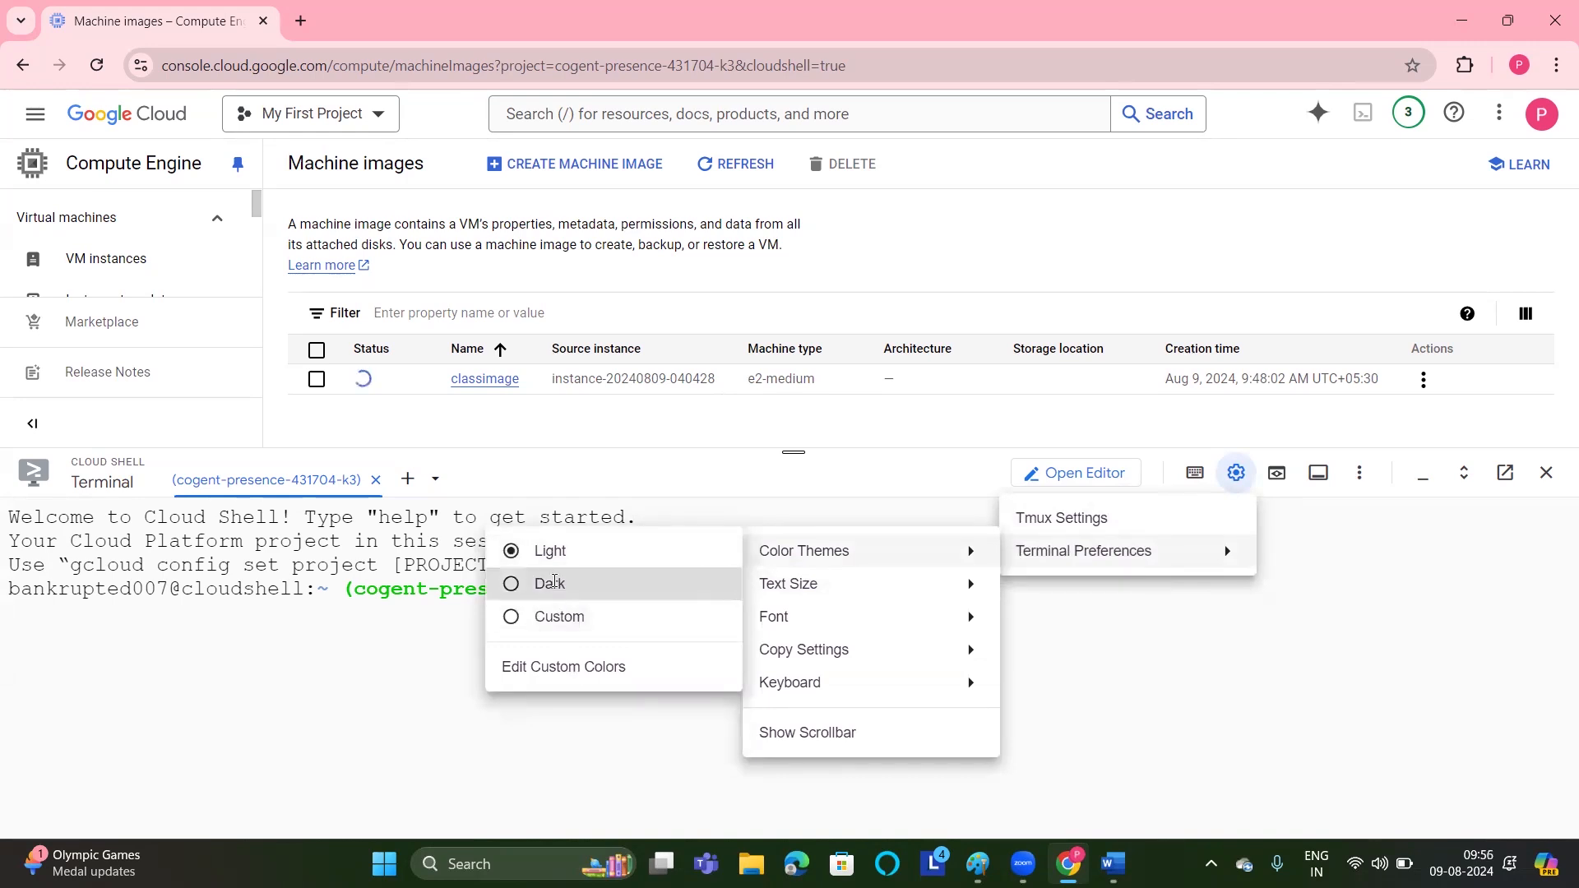
click(555, 585)
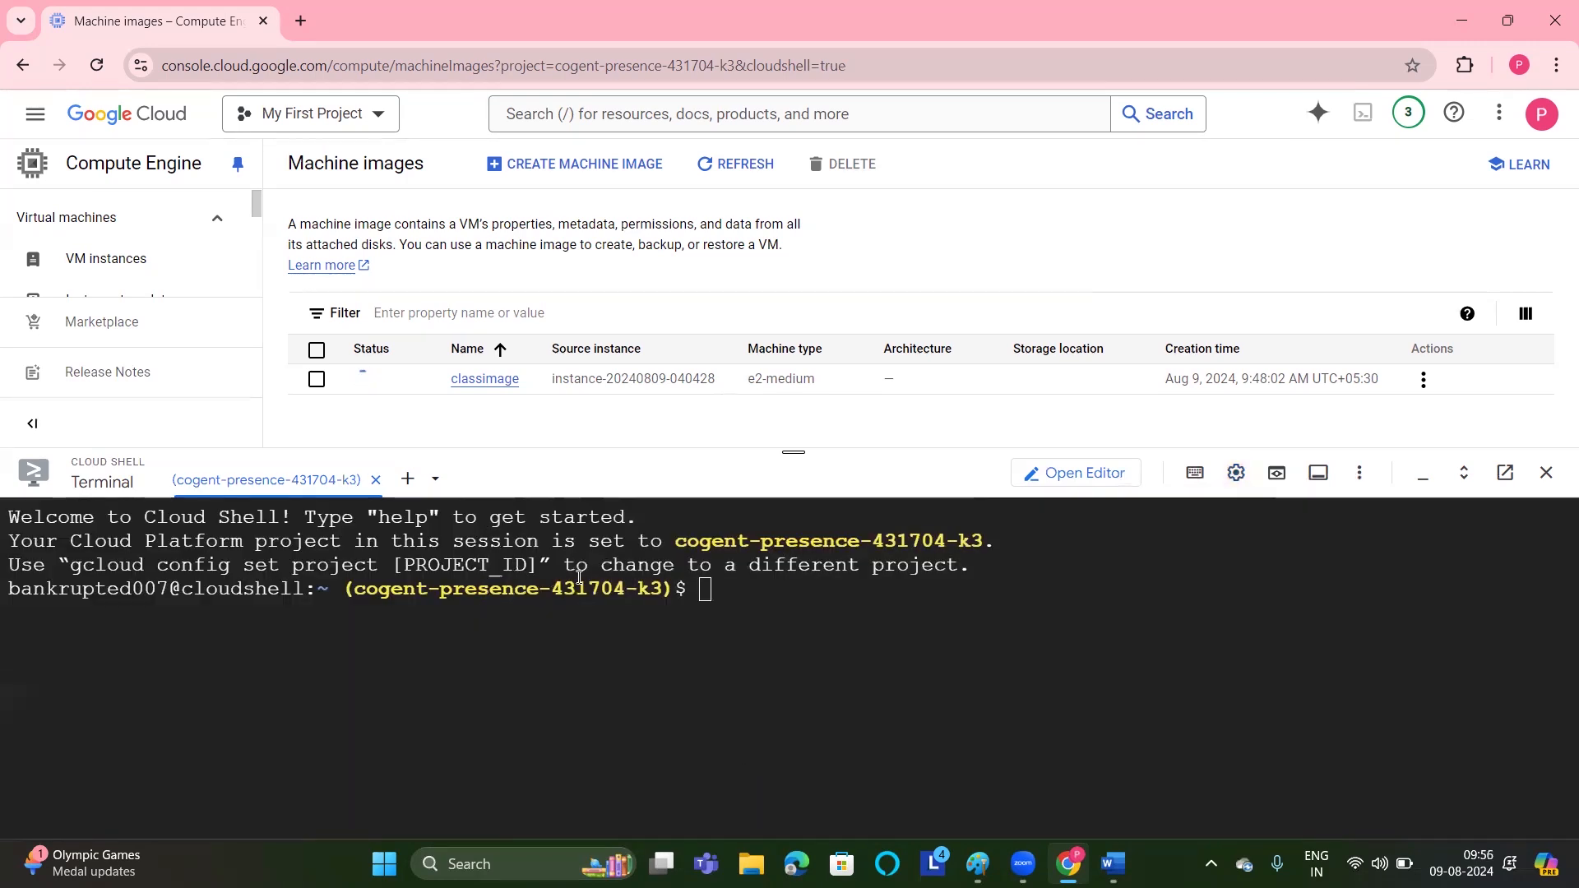
Set the Cloud Shell terminal's text size to Medium.
click(1235, 473)
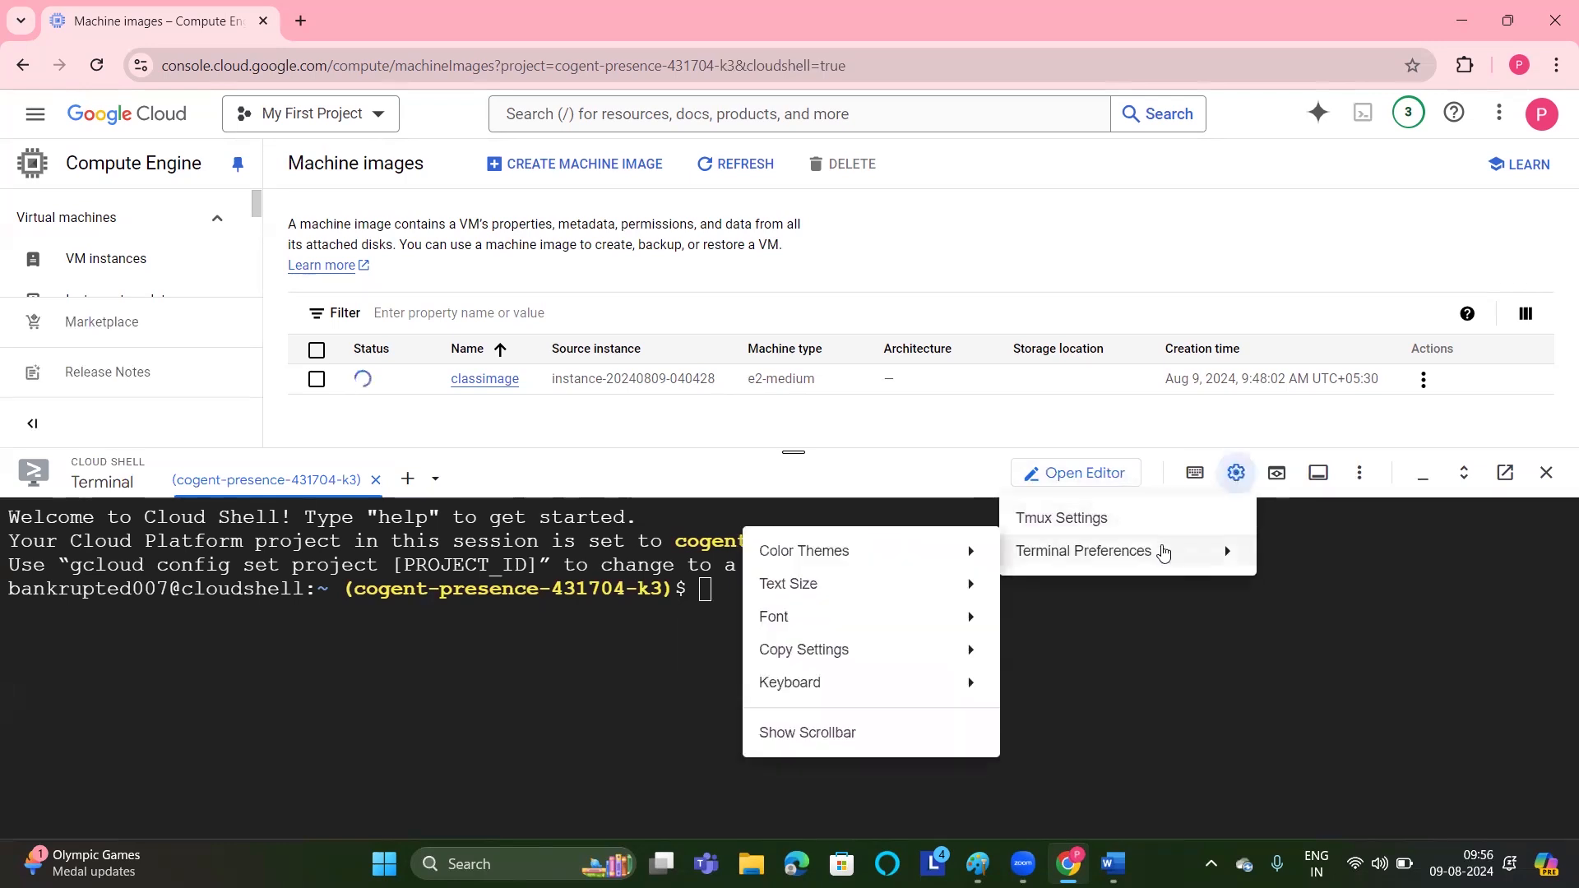
mouse_move(918, 593)
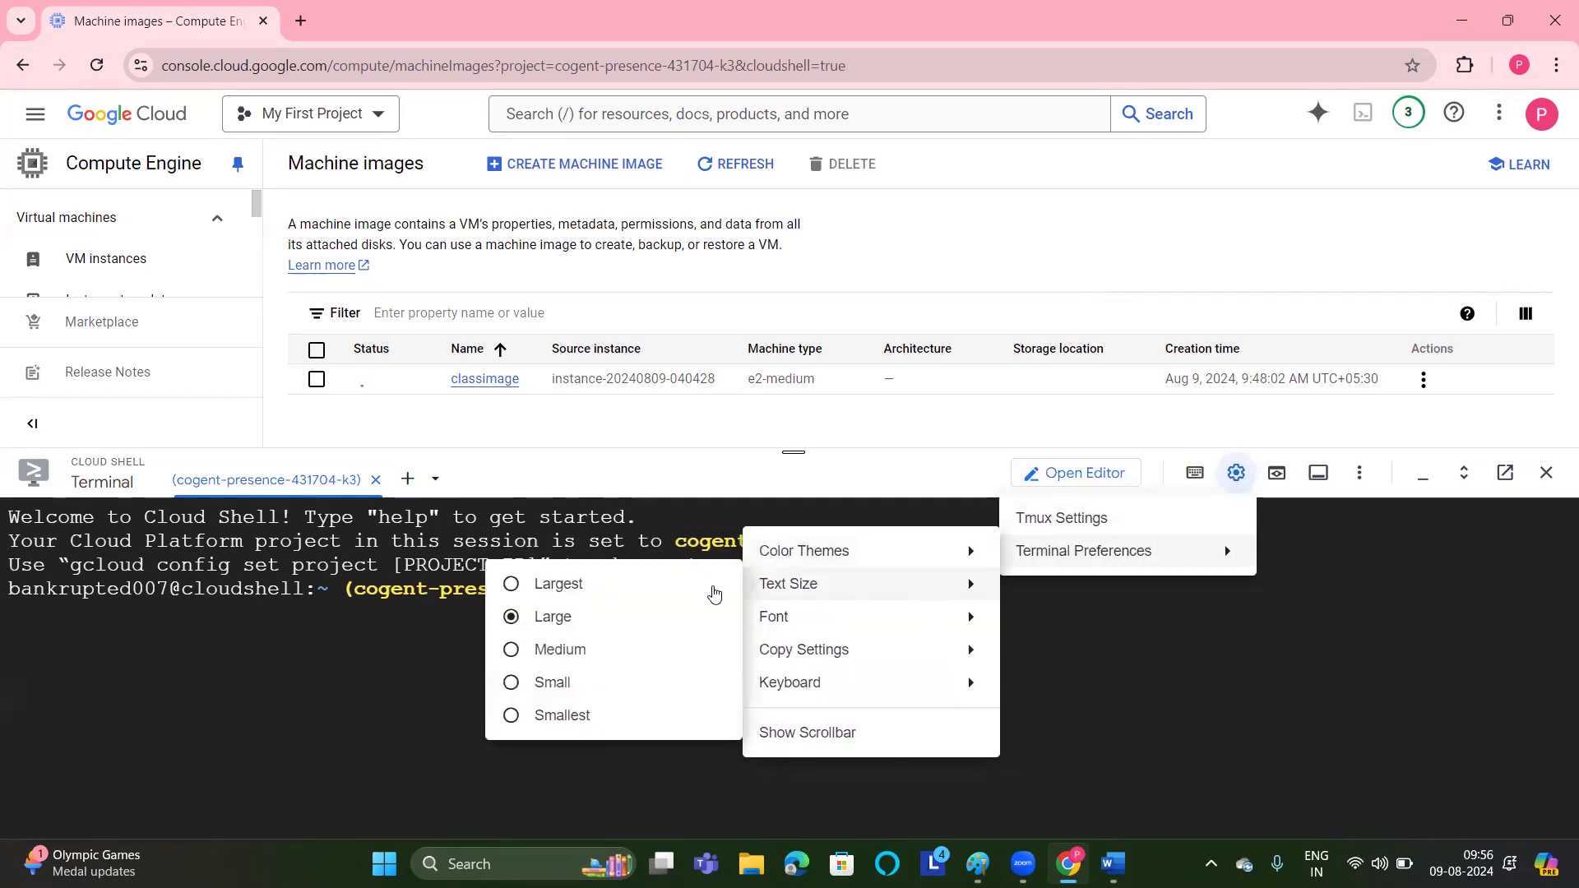
click(558, 650)
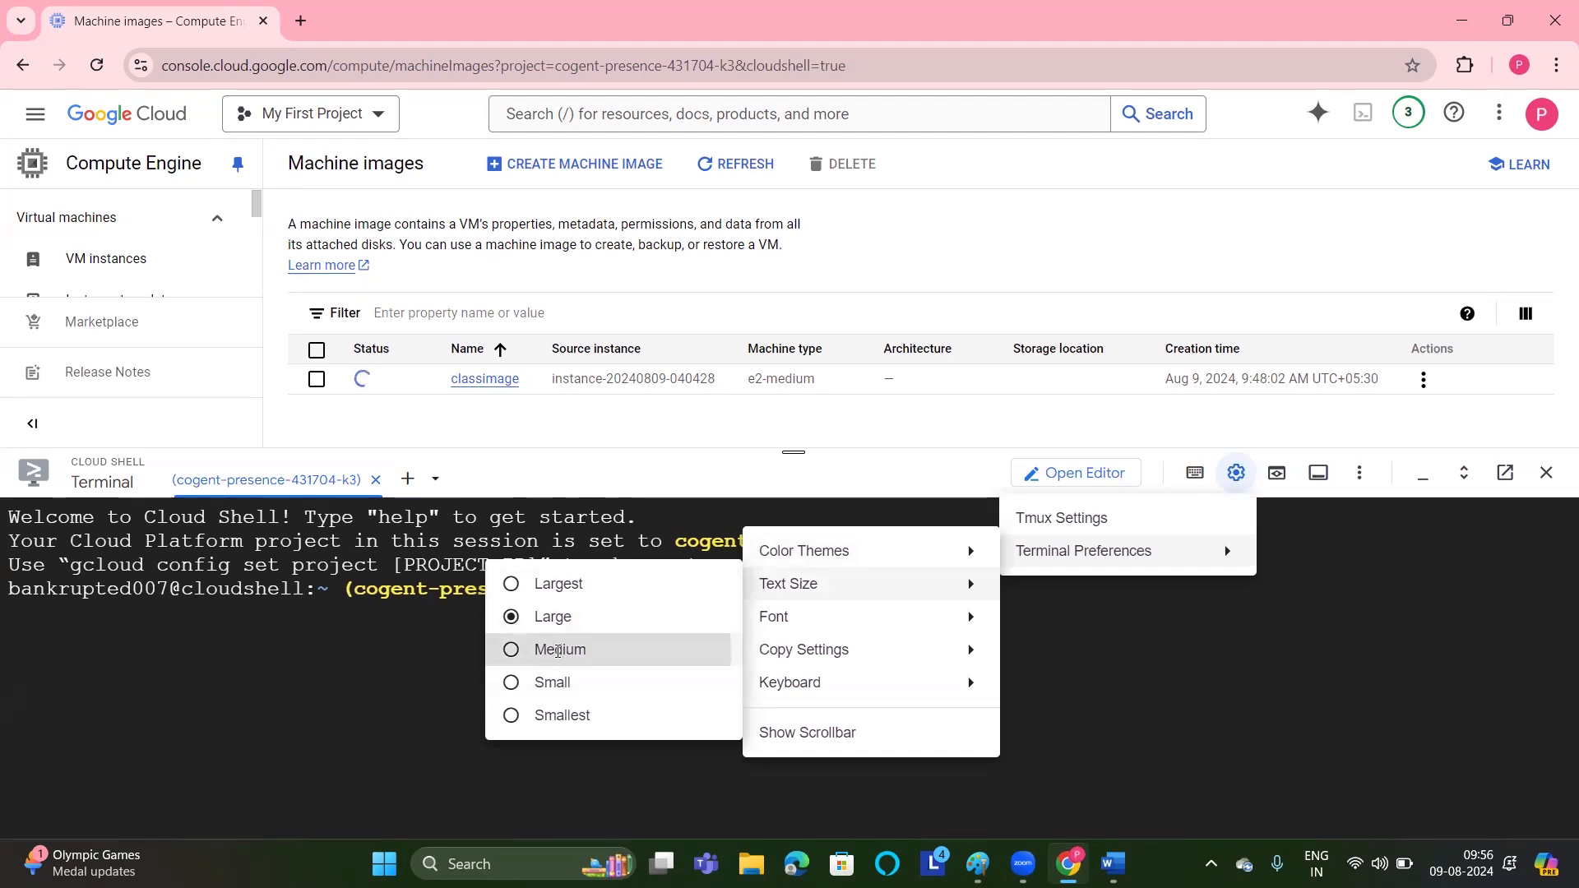
Look through the terminal preferences, including the color theme and keyboard options, without changing any.
click(1235, 473)
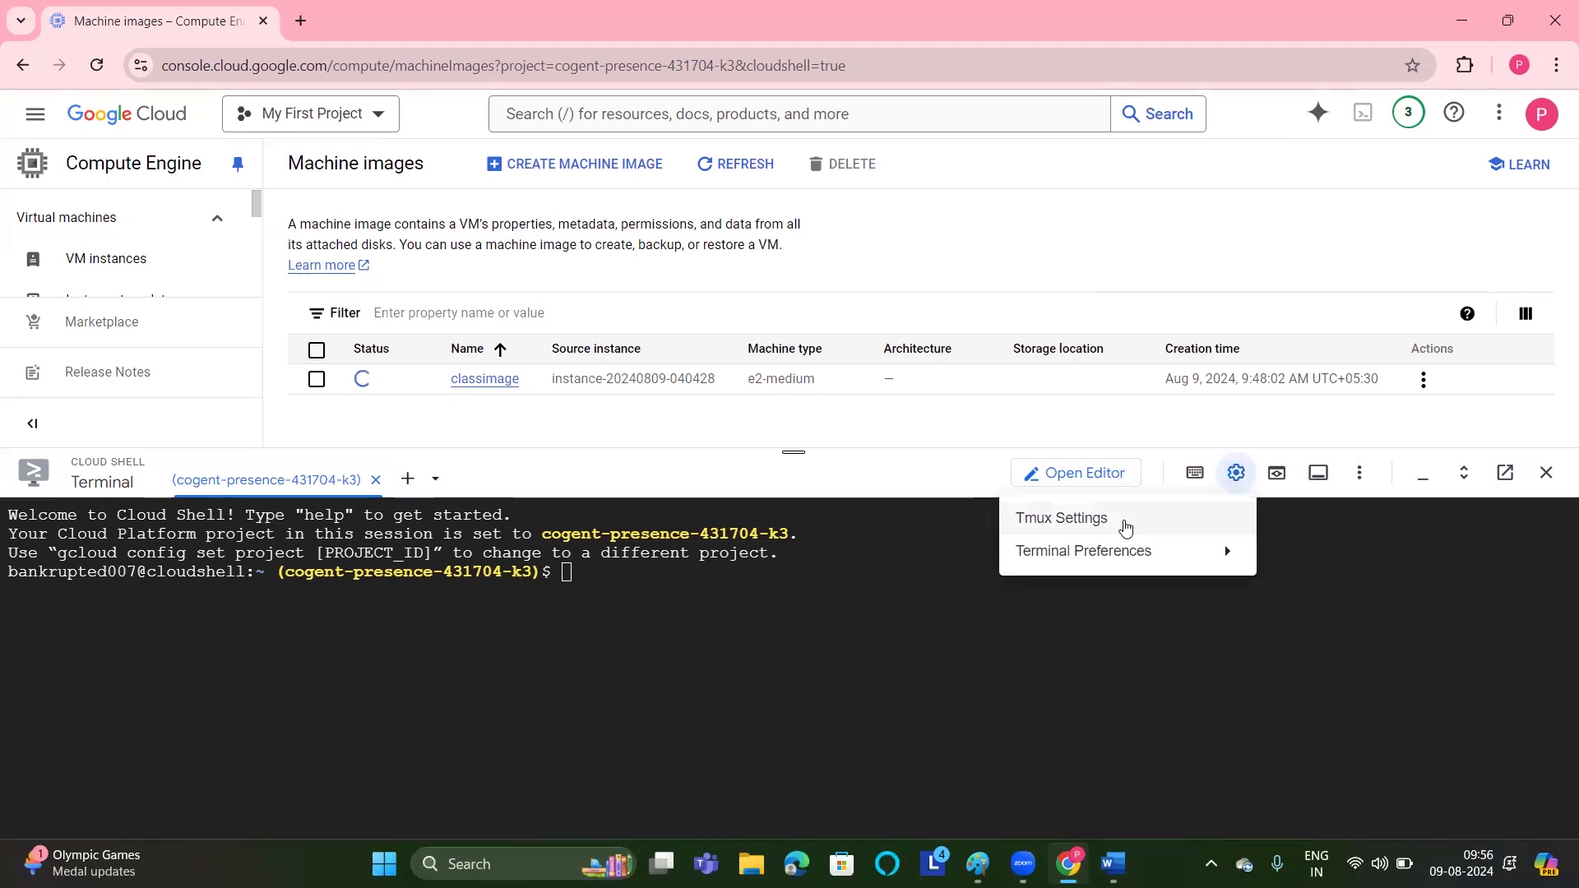
mouse_move(1146, 553)
mouse_move(895, 568)
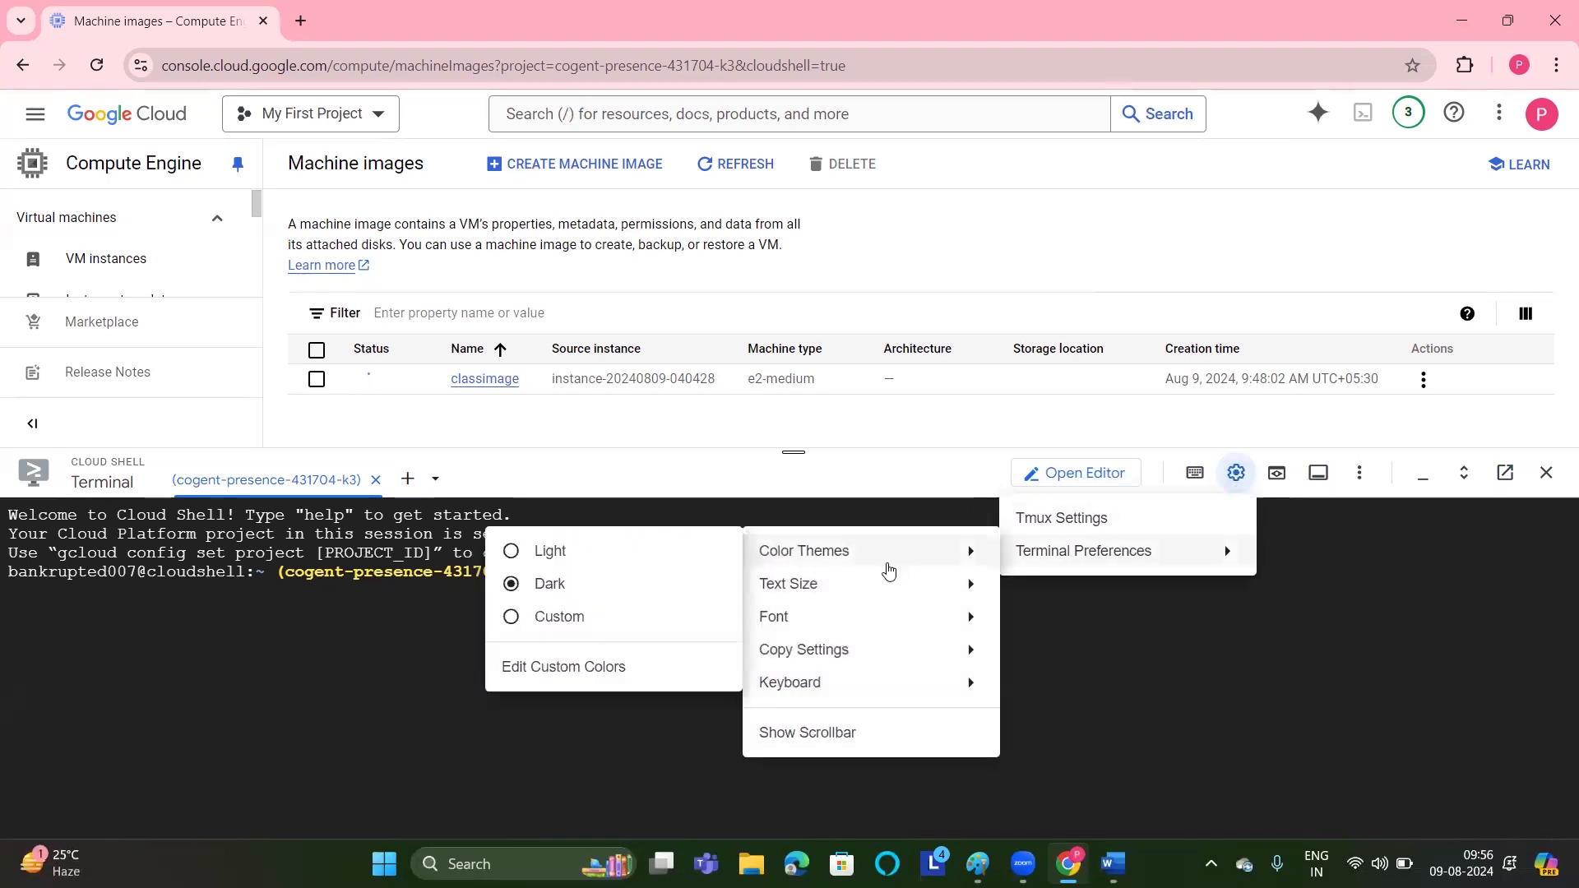
mouse_move(822, 689)
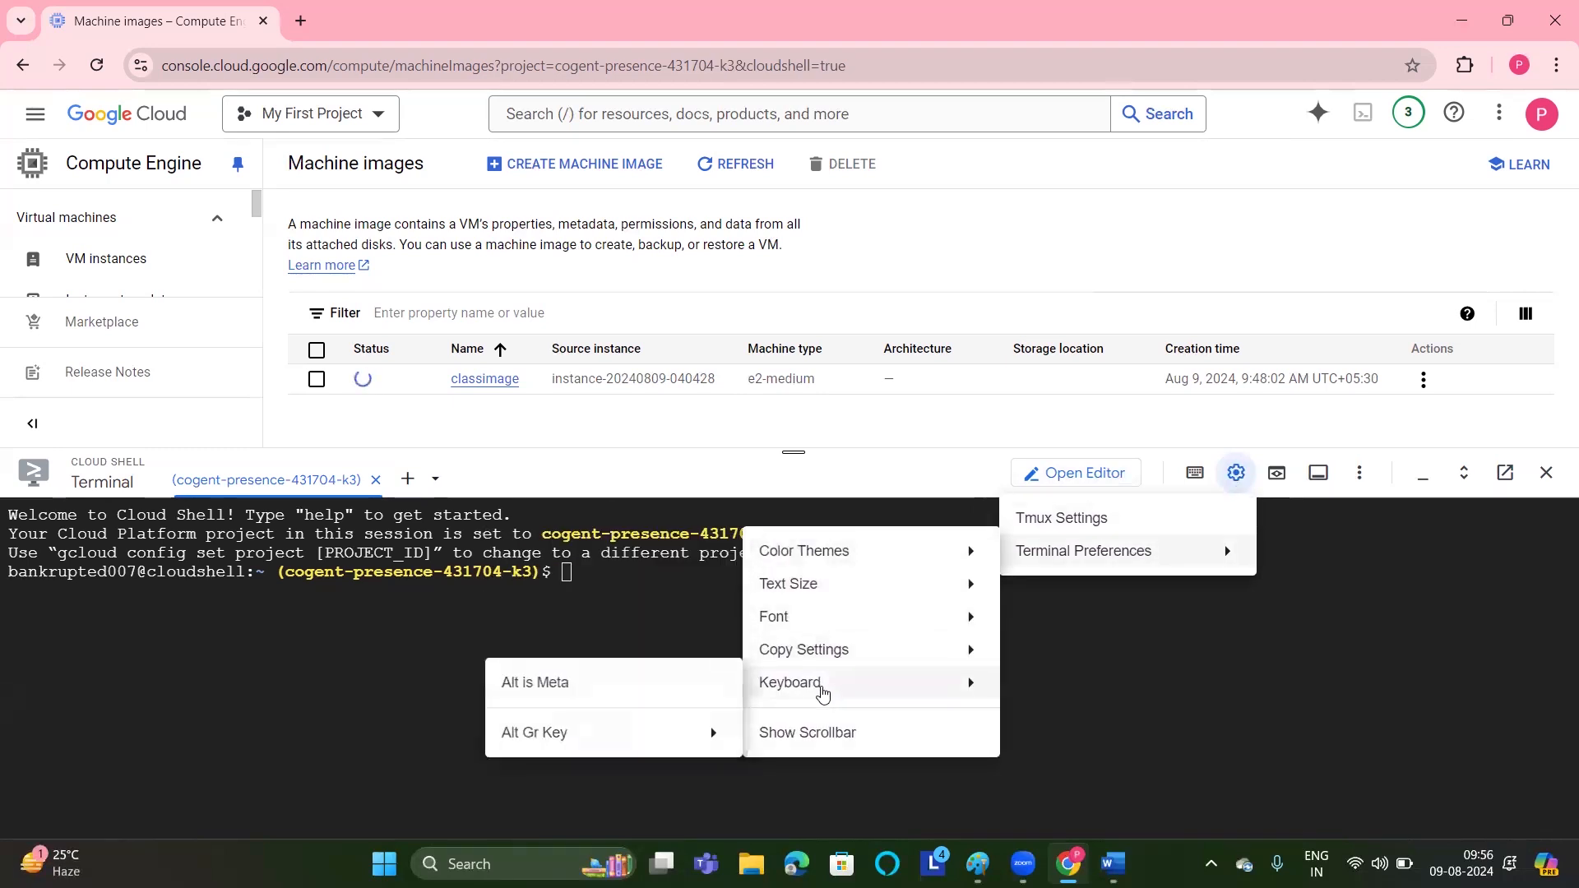
click(1217, 614)
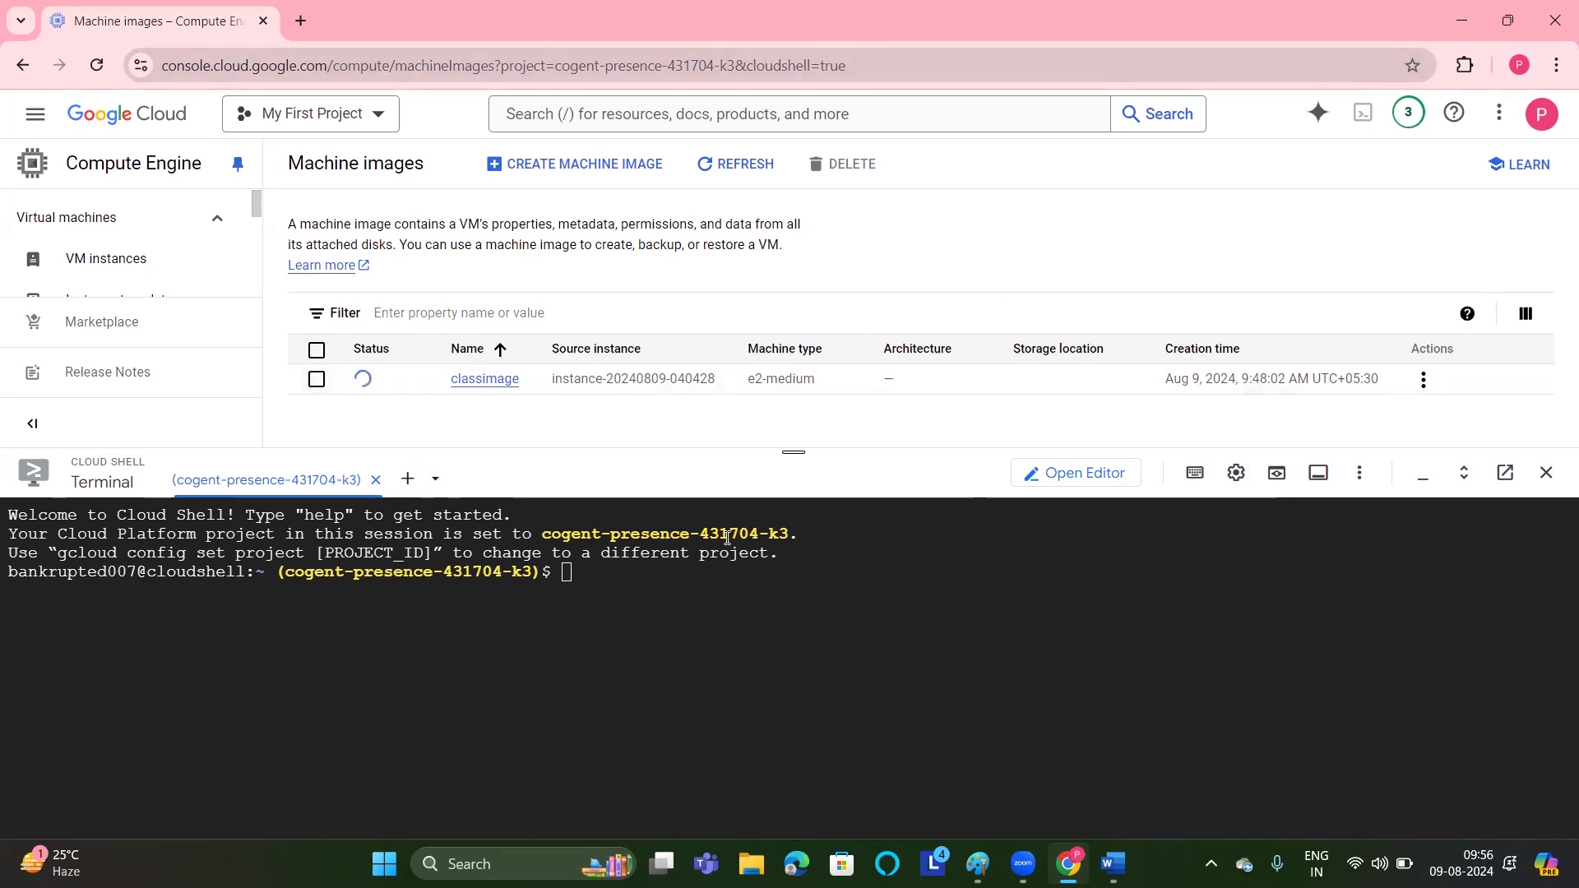
Close Cloud Shell and refresh the machine images list to check the status of classimage.
click(1546, 483)
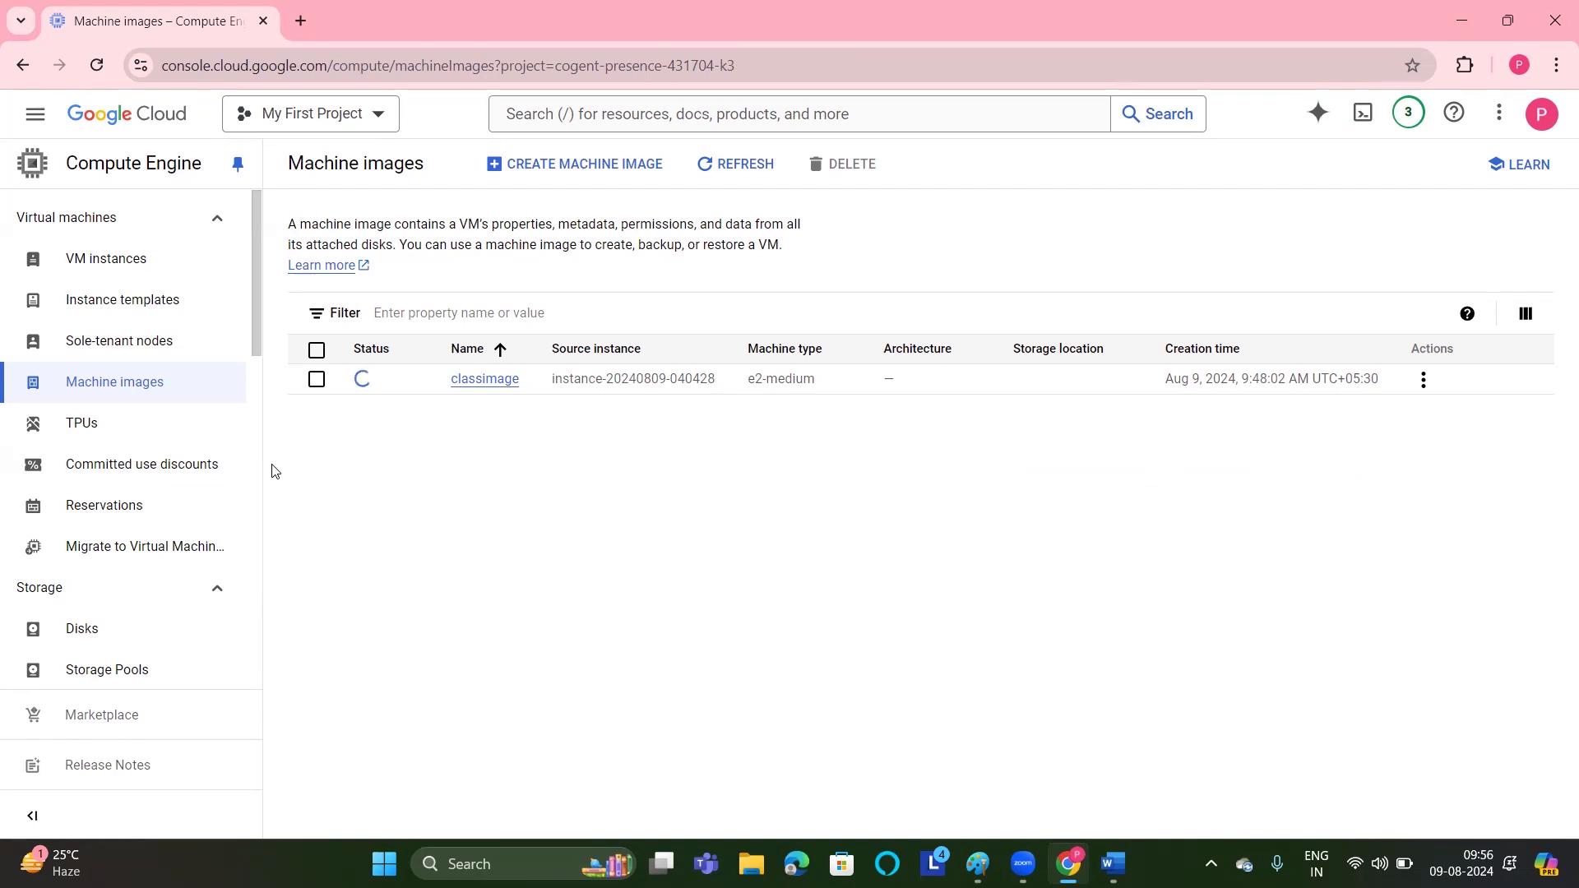
click(1418, 385)
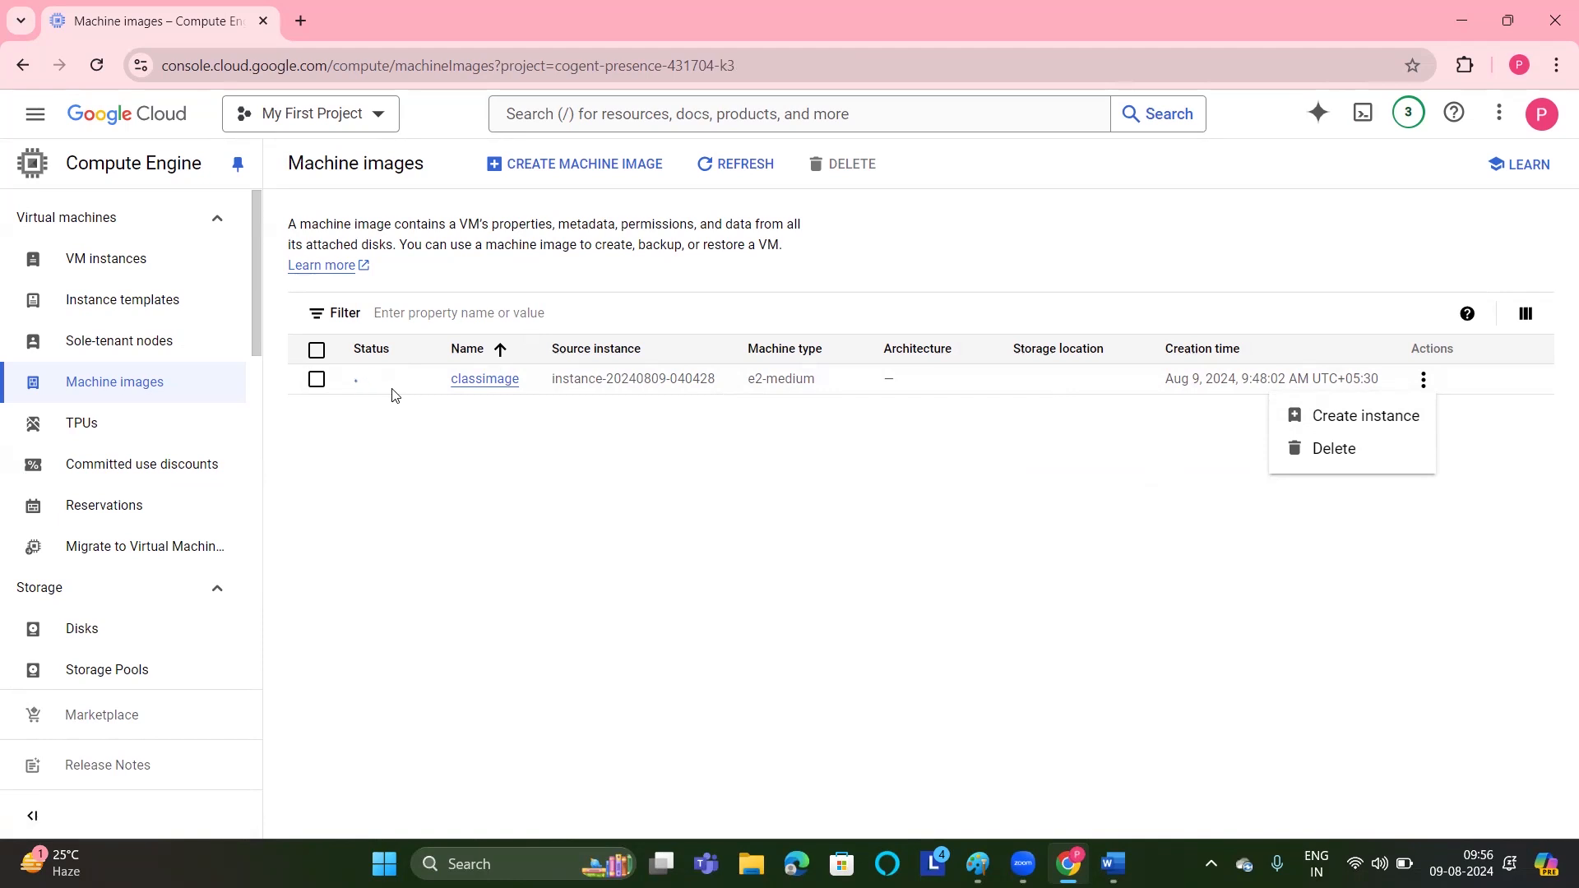
click(723, 166)
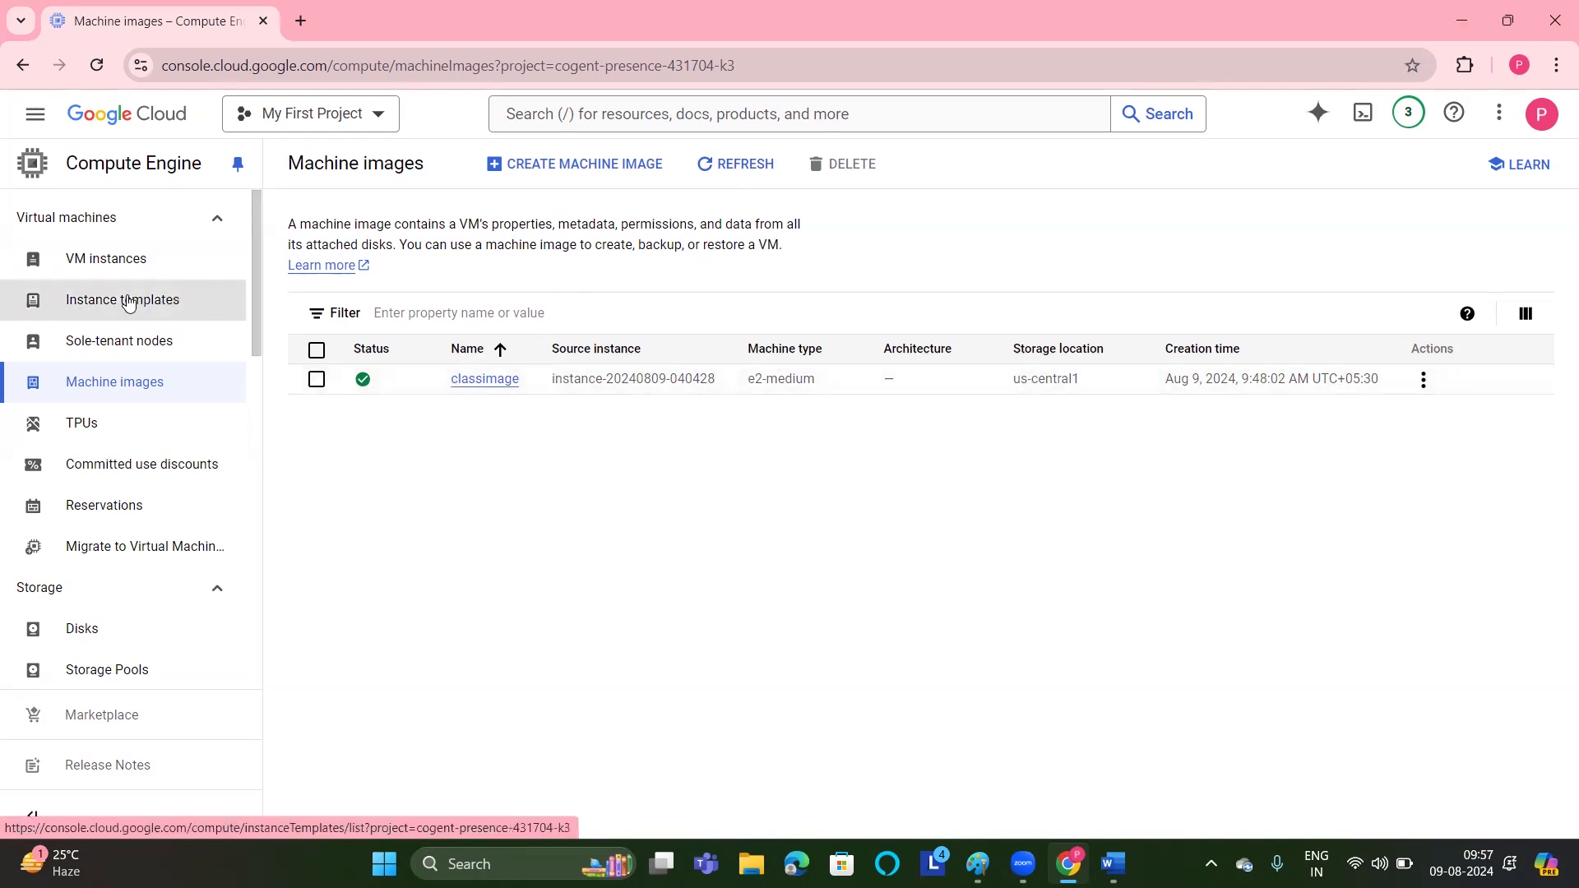
Create a VM instance from the classimage machine image, keeping its suggested name and all preset configuration options.
click(1424, 380)
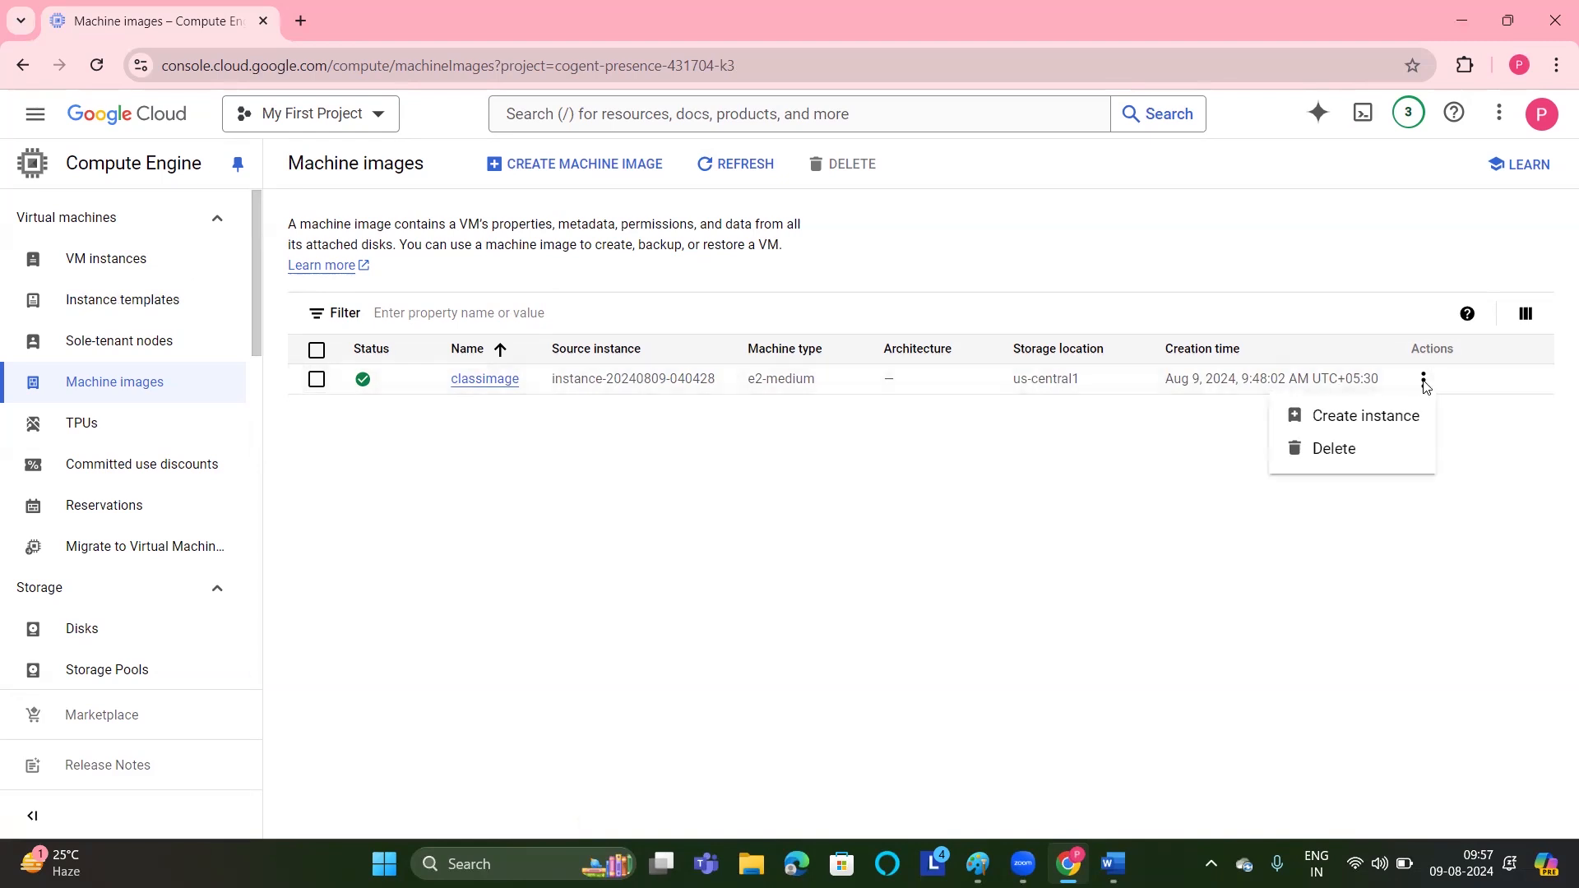
click(1363, 418)
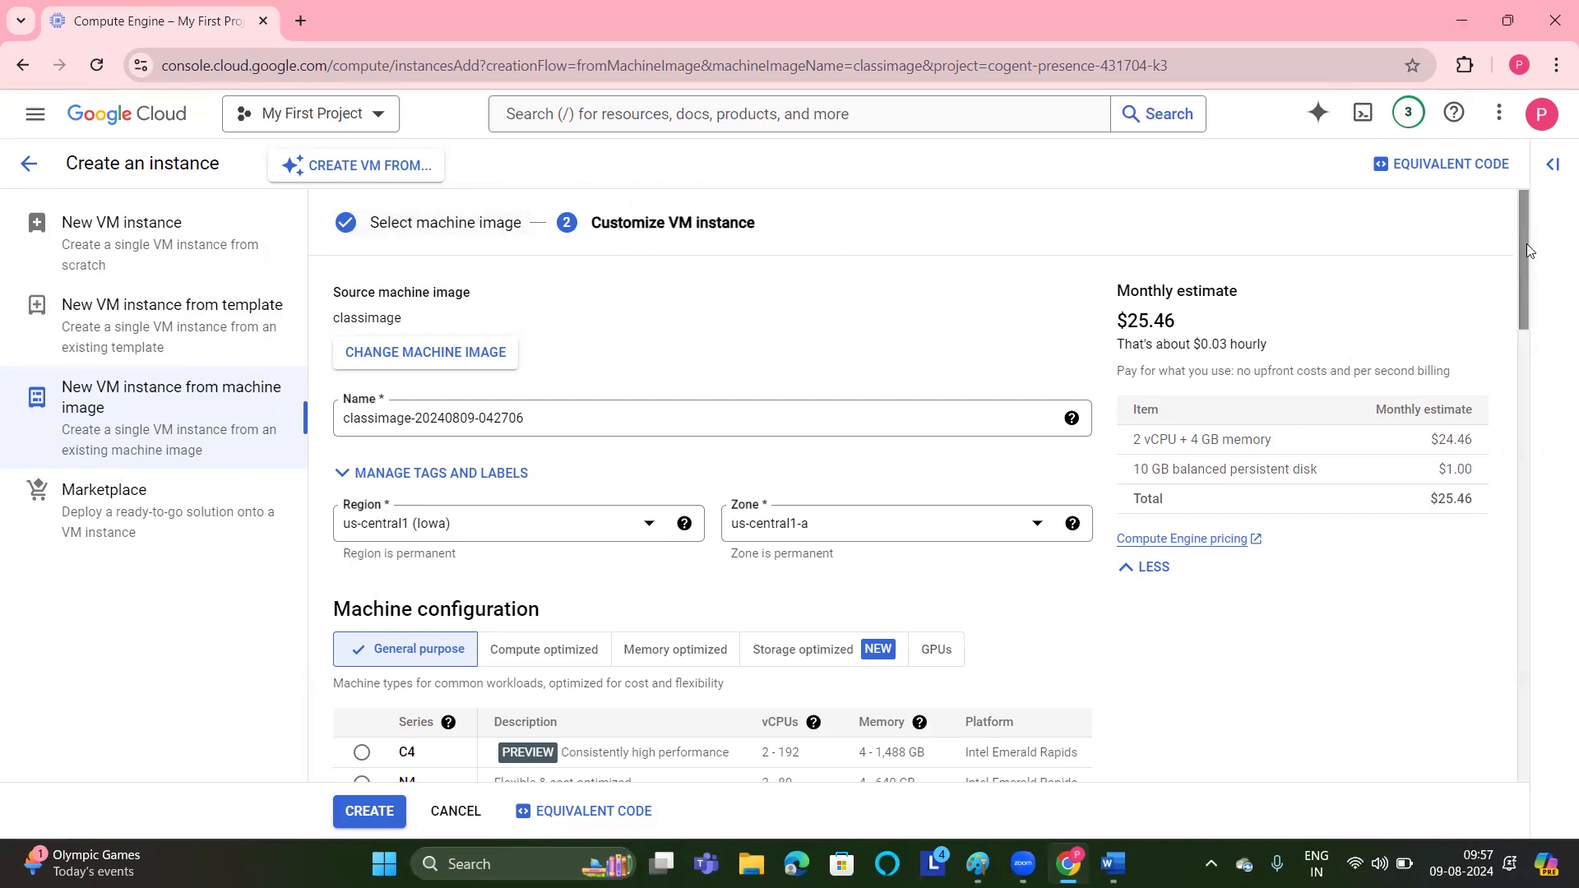
drag(1524, 244, 1558, 716)
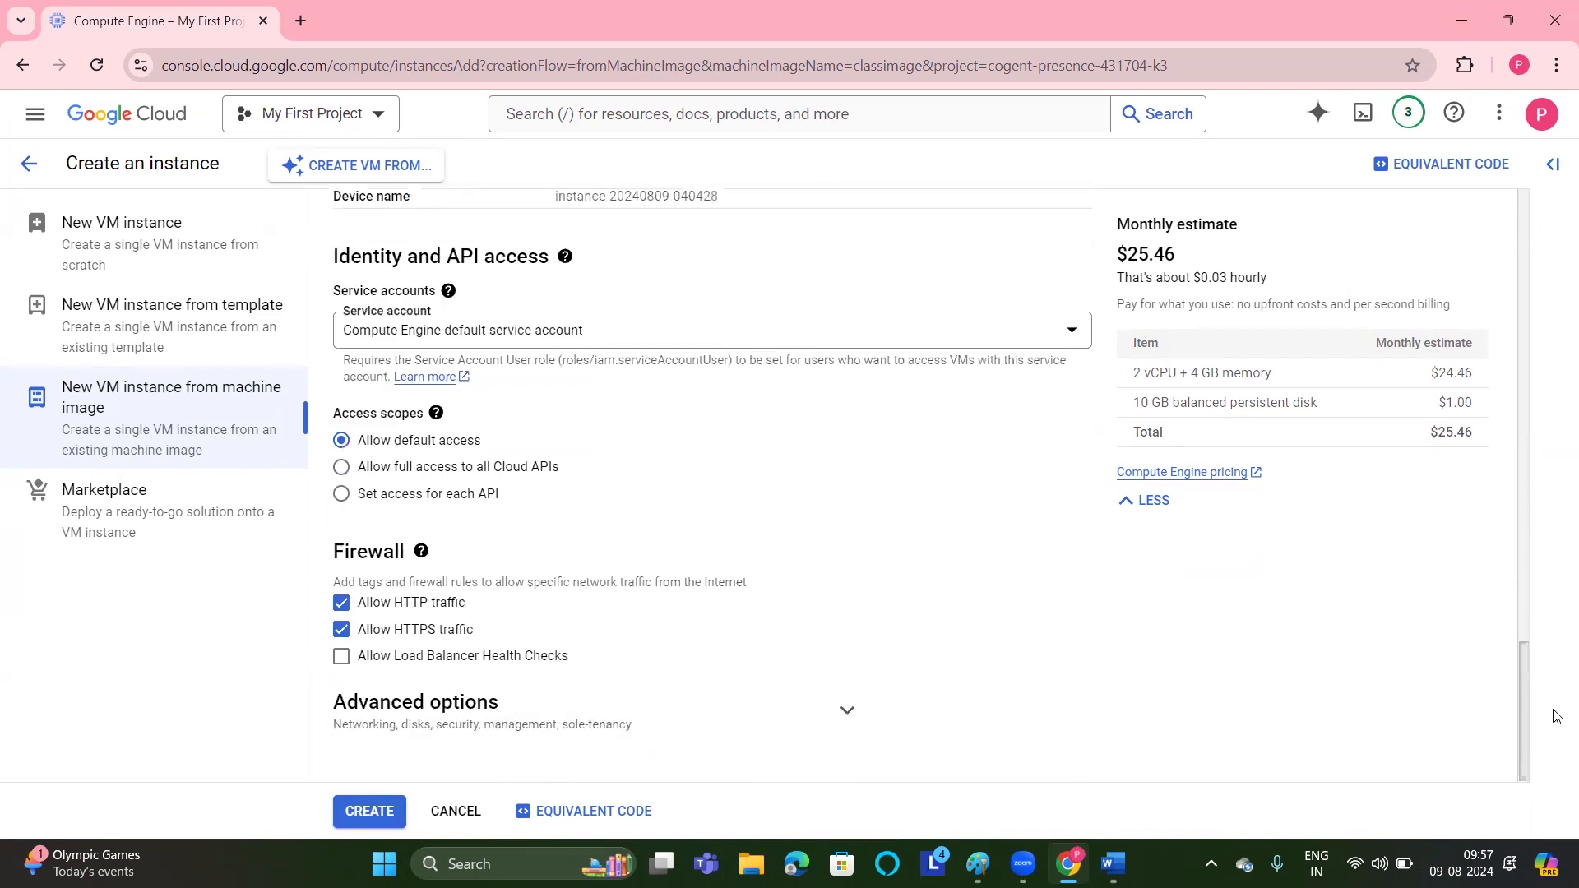
click(370, 814)
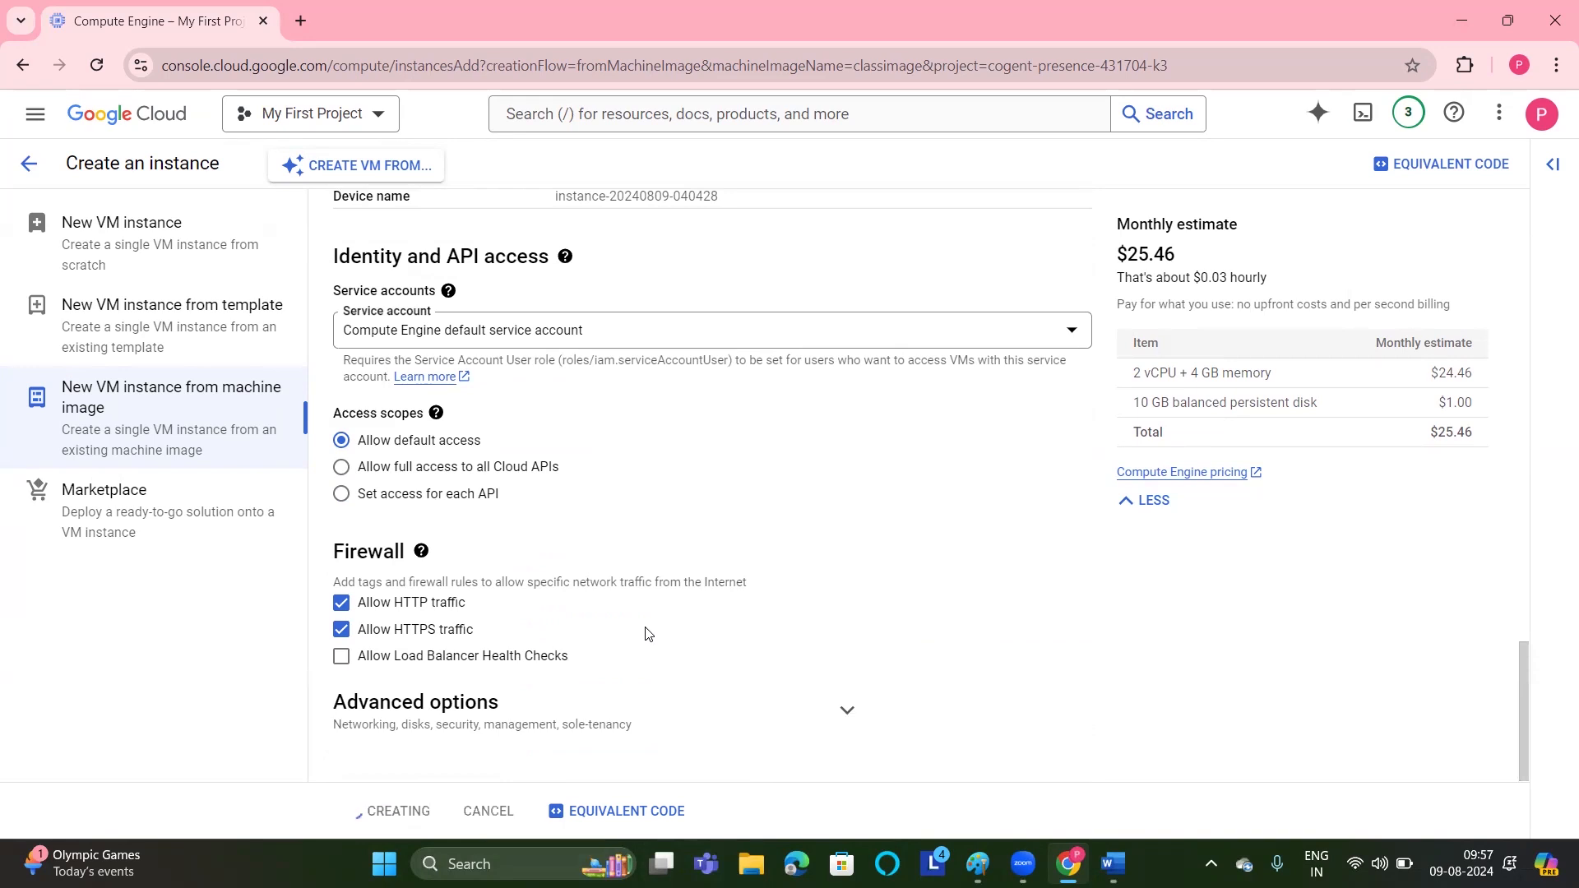
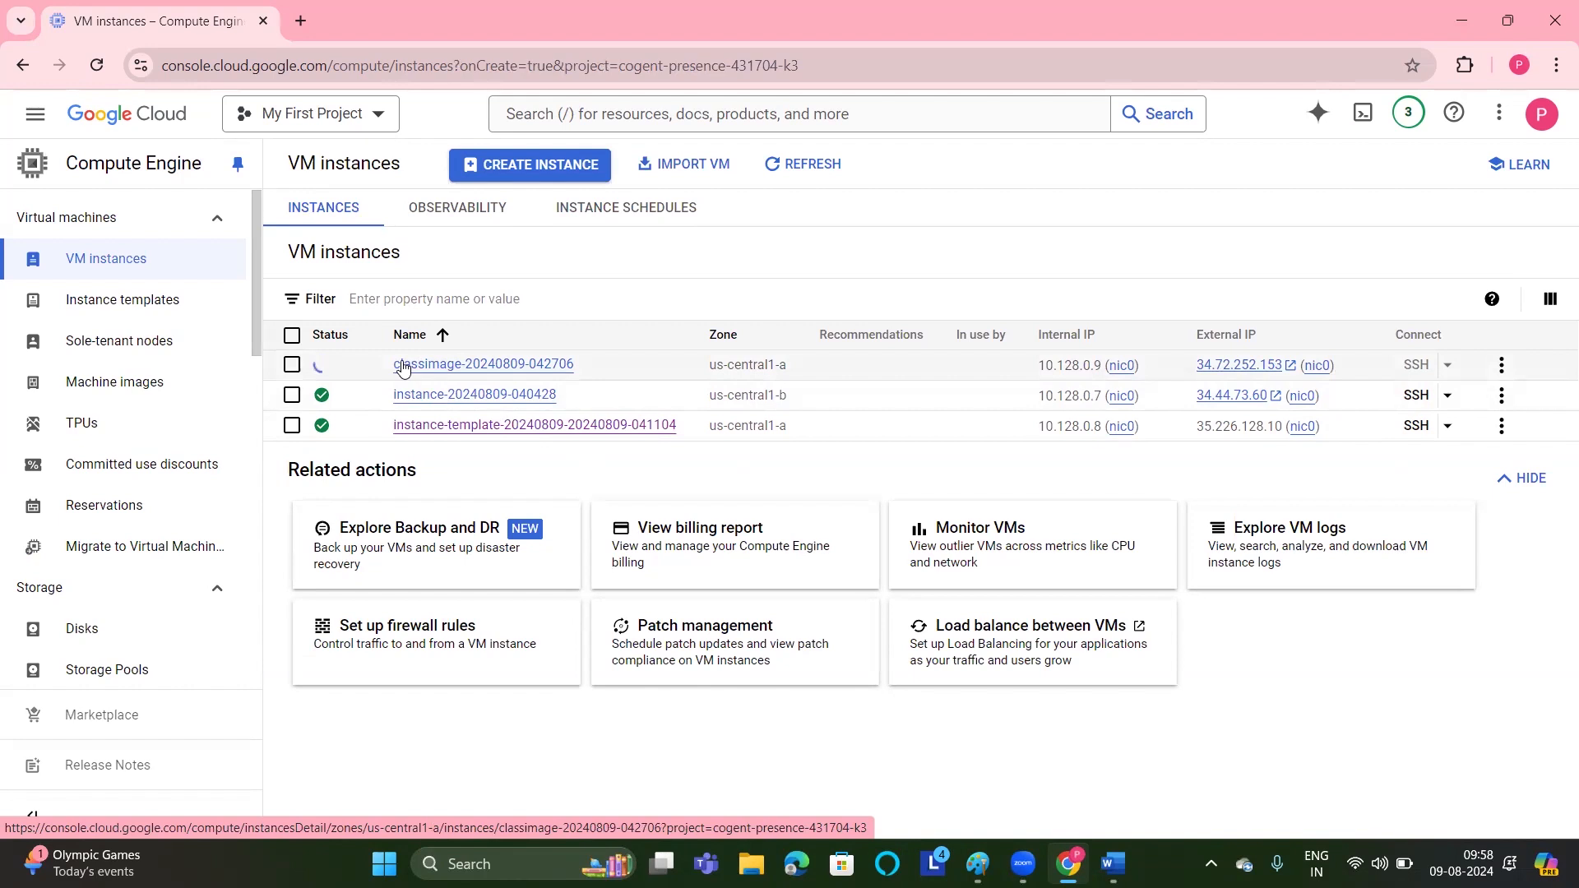
Refresh the VM list, connect to the classimage VM over SSH in a browser window, authorize it, and close the session.
click(787, 166)
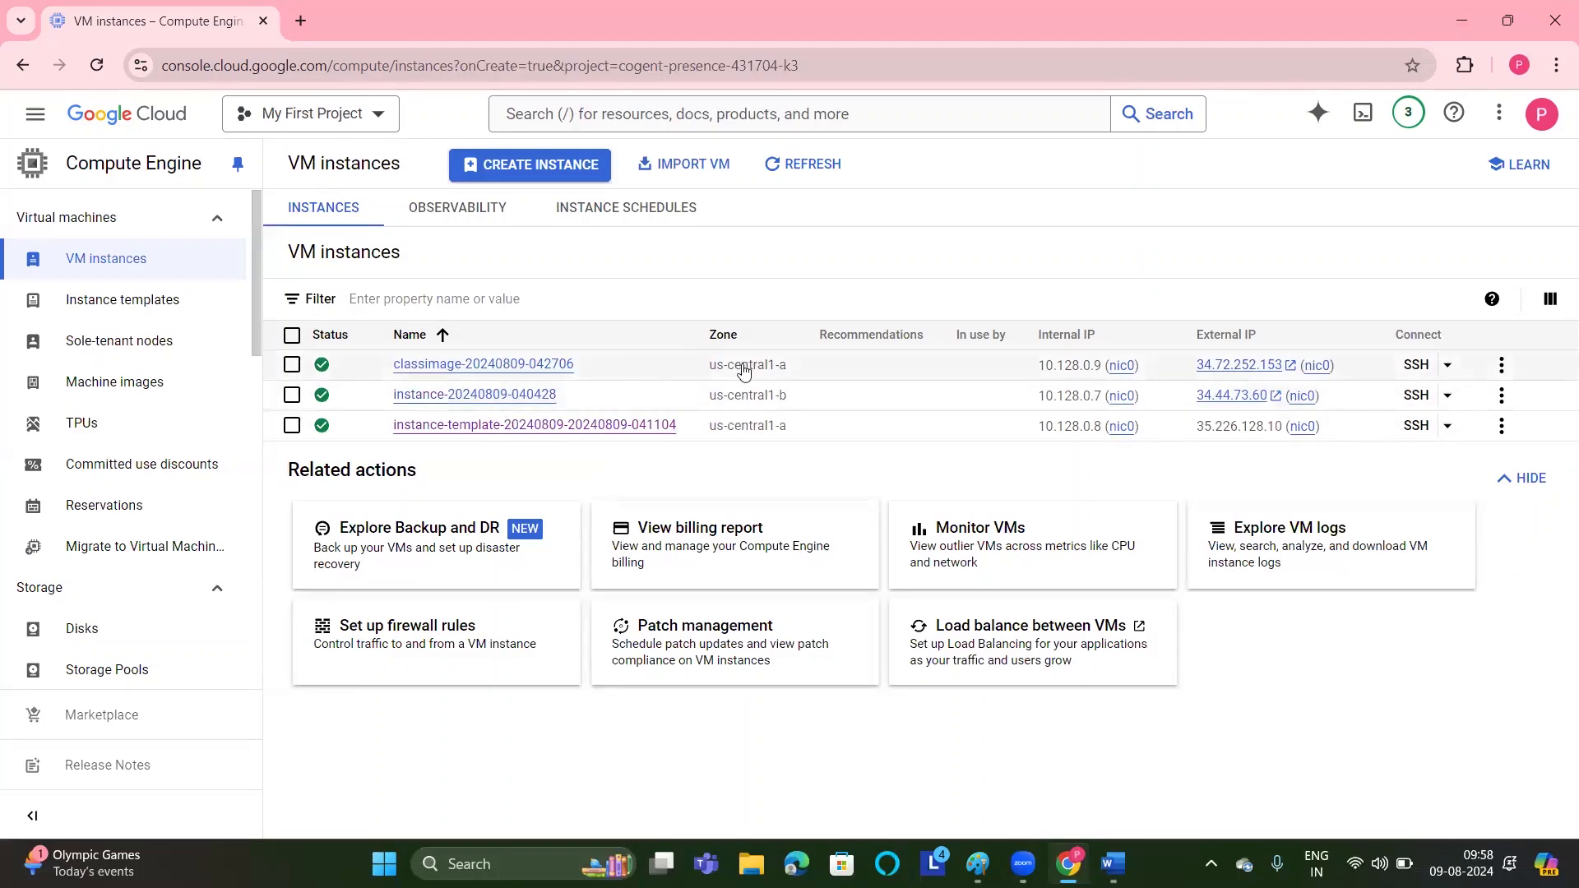
click(1450, 365)
click(1191, 404)
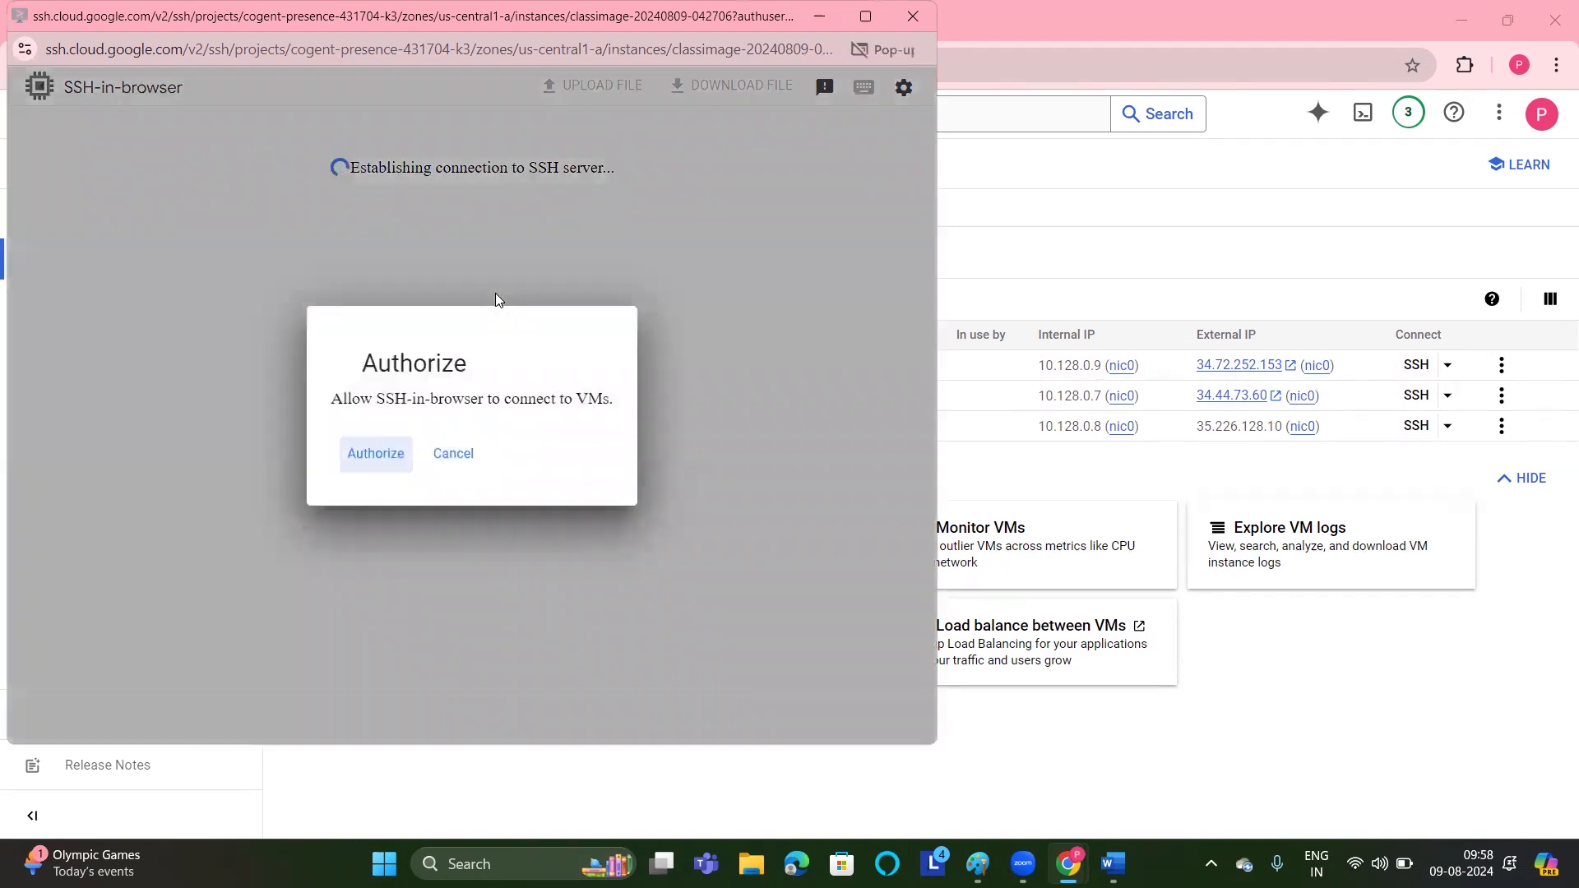
click(363, 460)
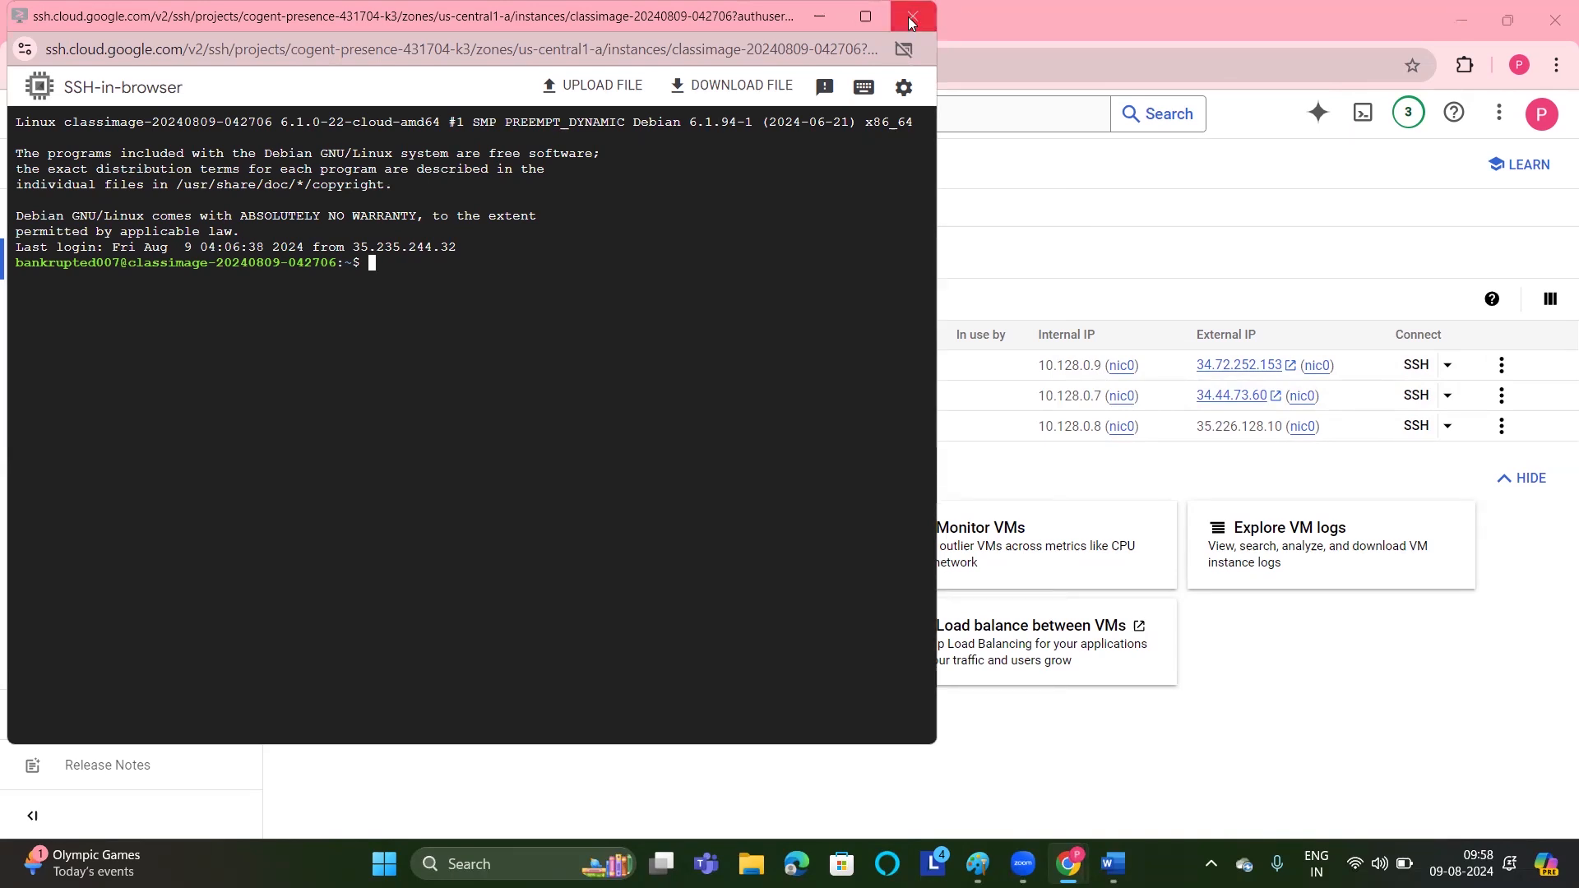
click(911, 22)
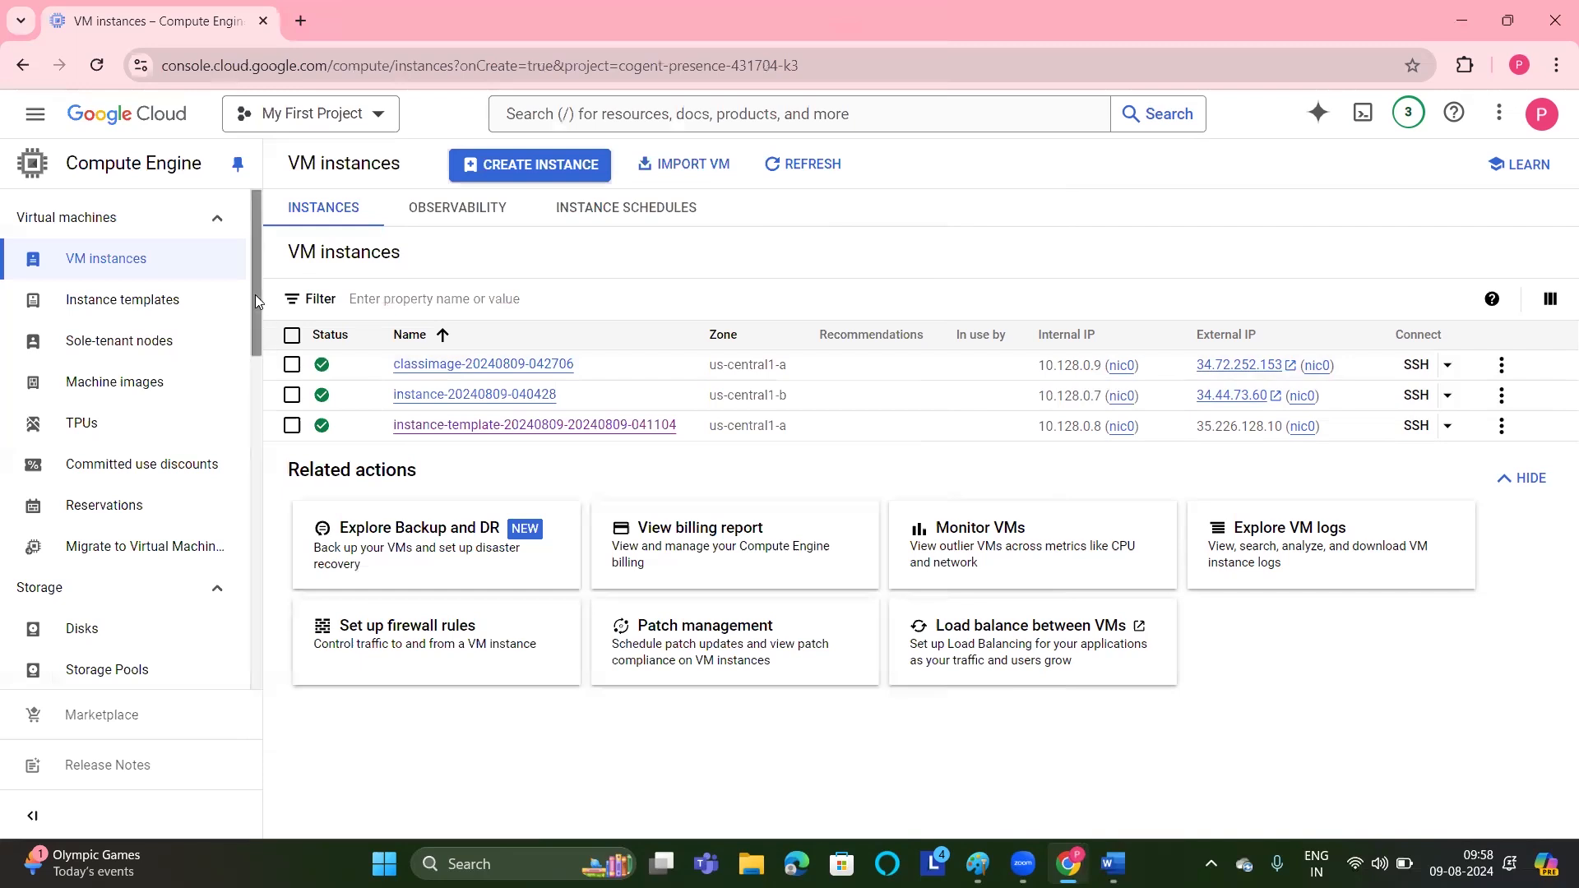
Open the Compute Engine disks list and view the actions available for the classimage VM's disk.
drag(252, 286, 270, 718)
drag(255, 612, 218, 359)
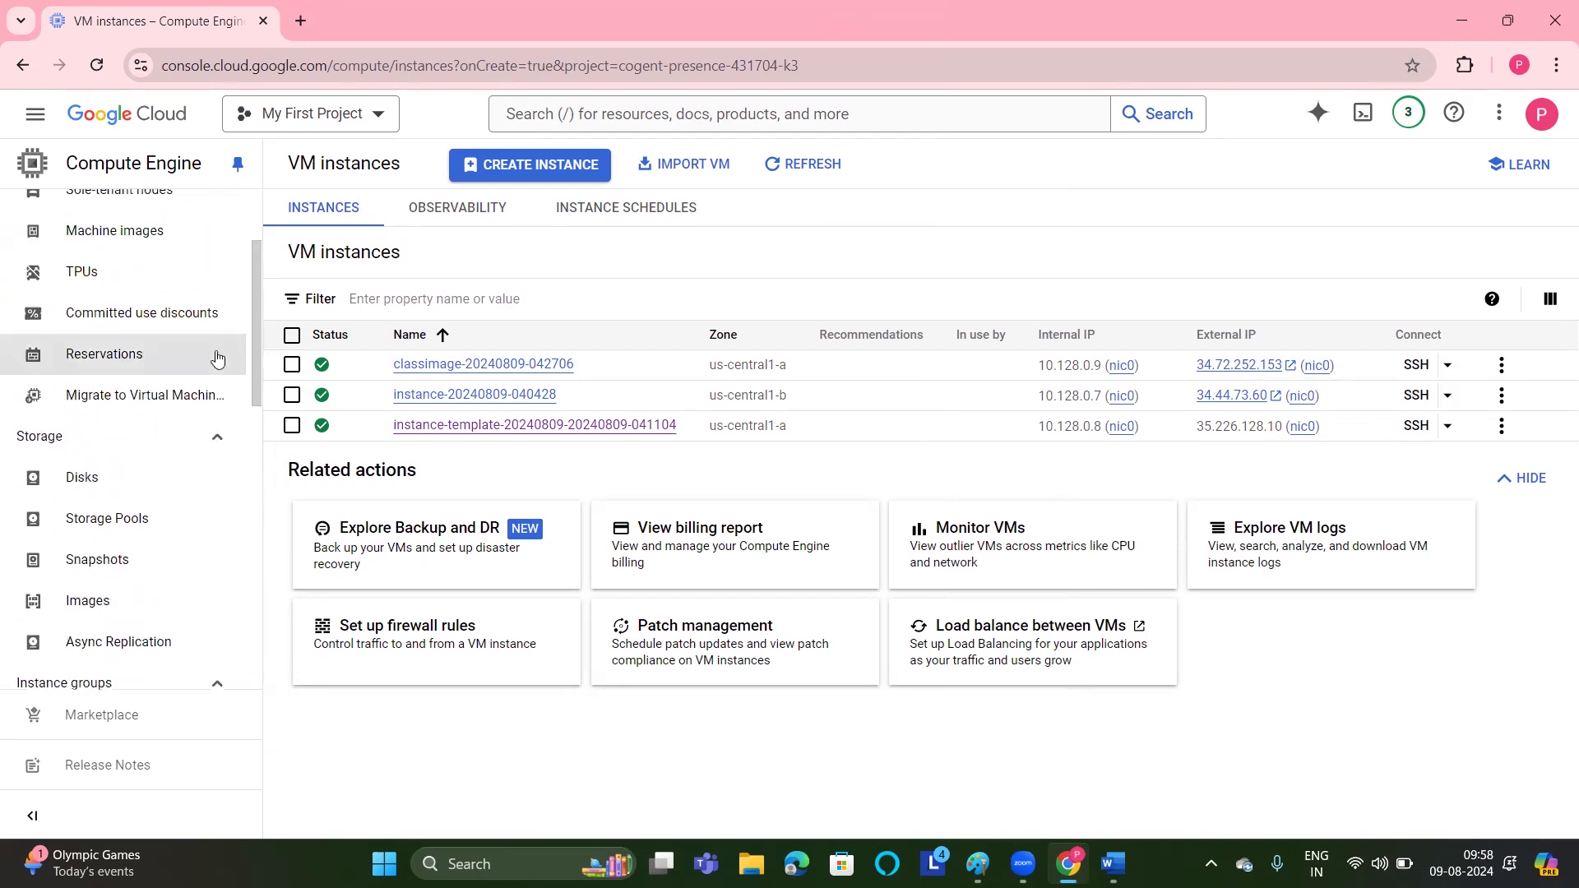
click(91, 477)
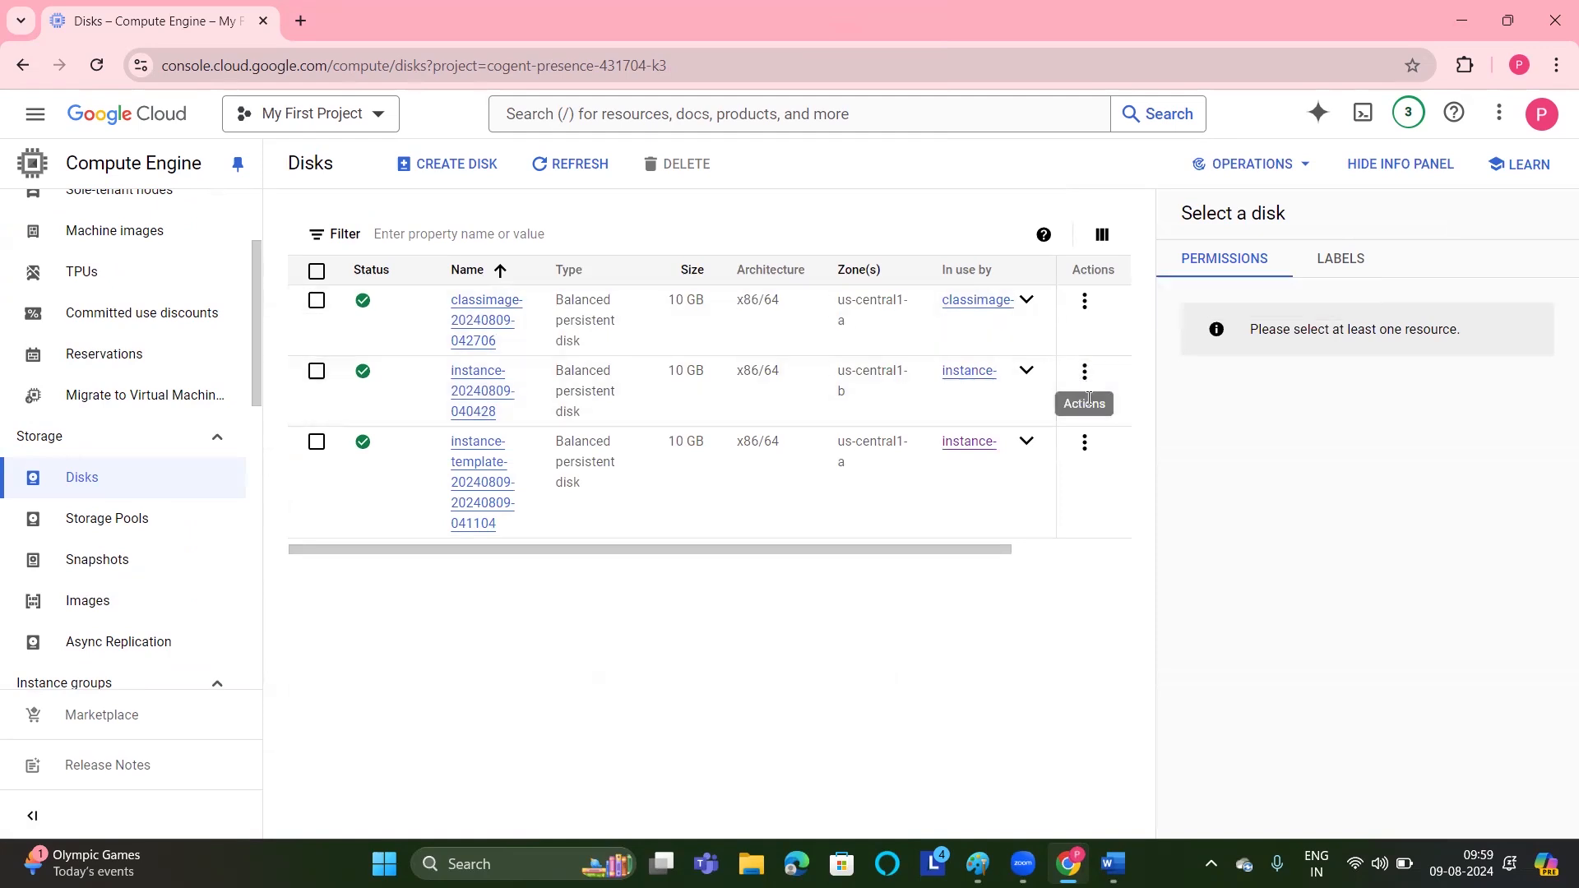
click(1084, 298)
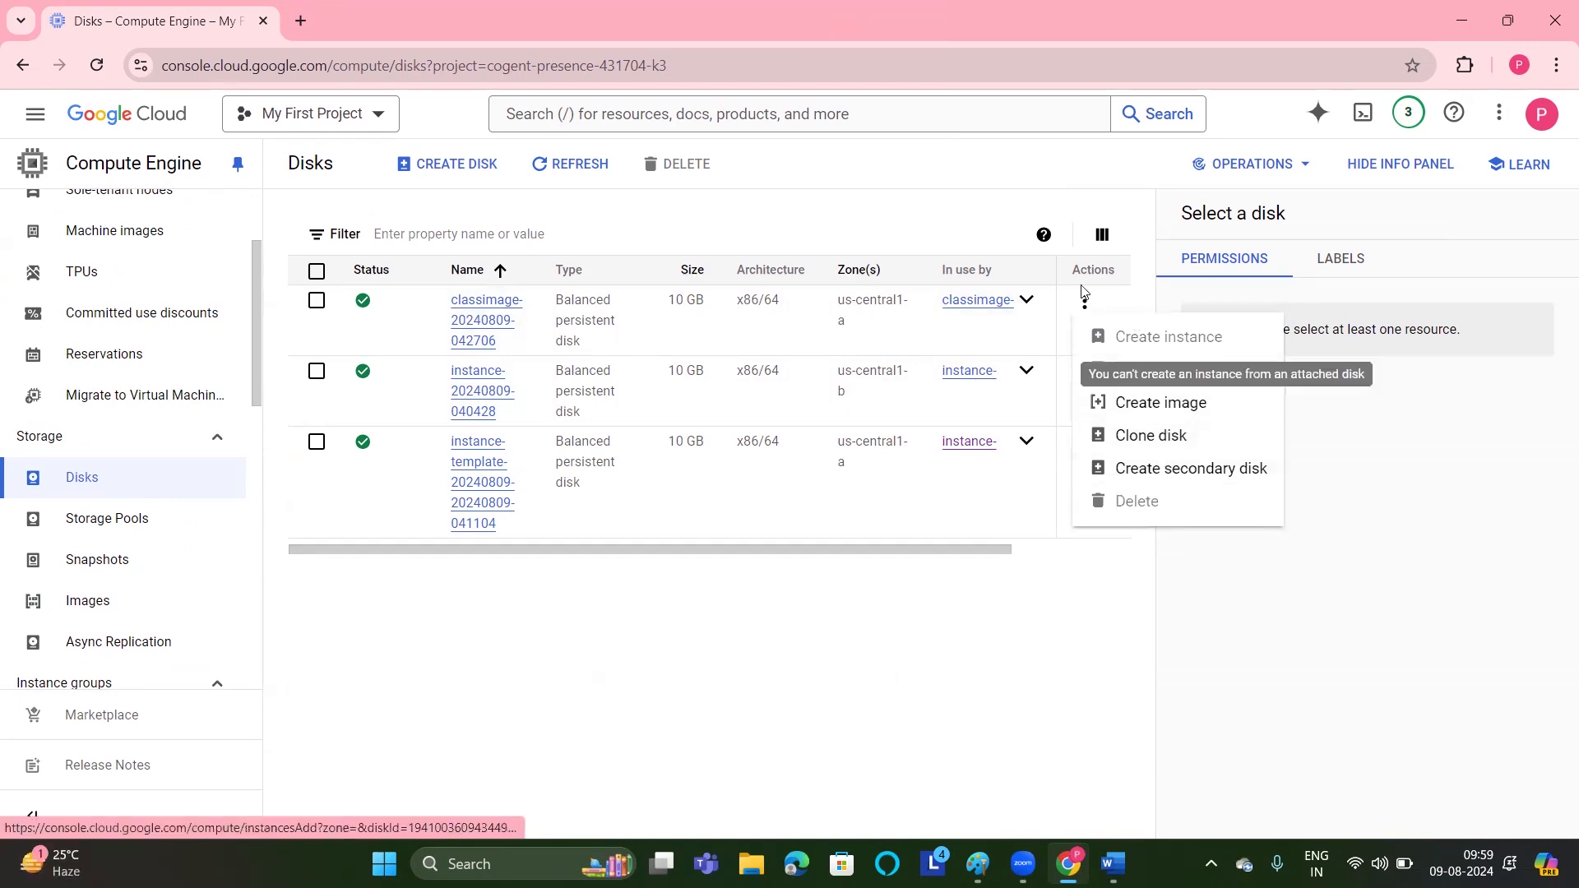
click(459, 167)
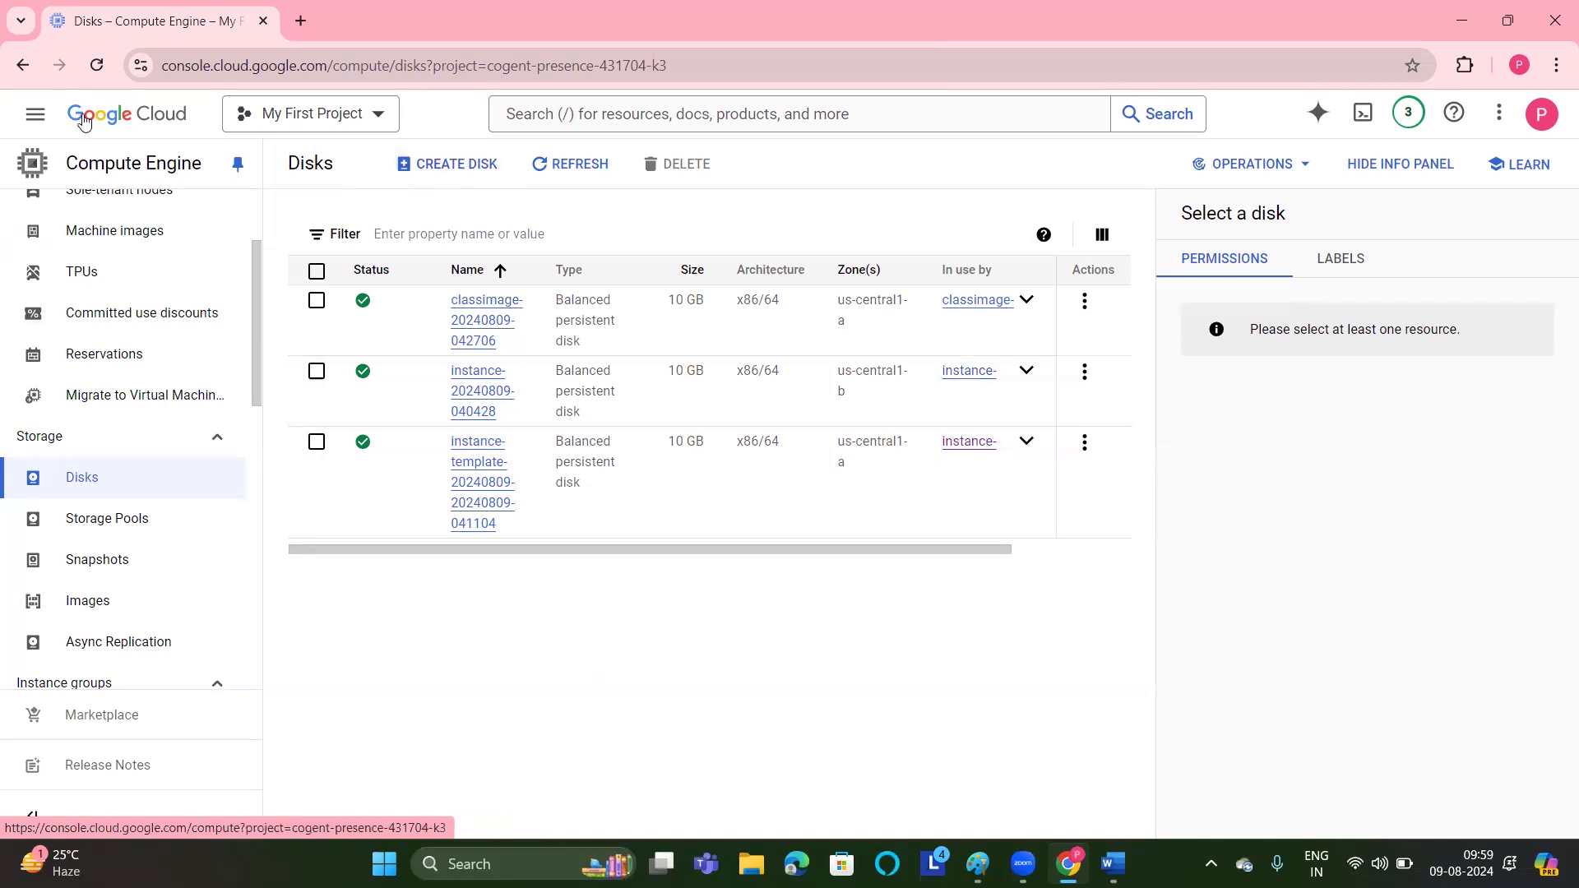
Open IAM & Admin from the list of all Google Cloud products.
click(35, 115)
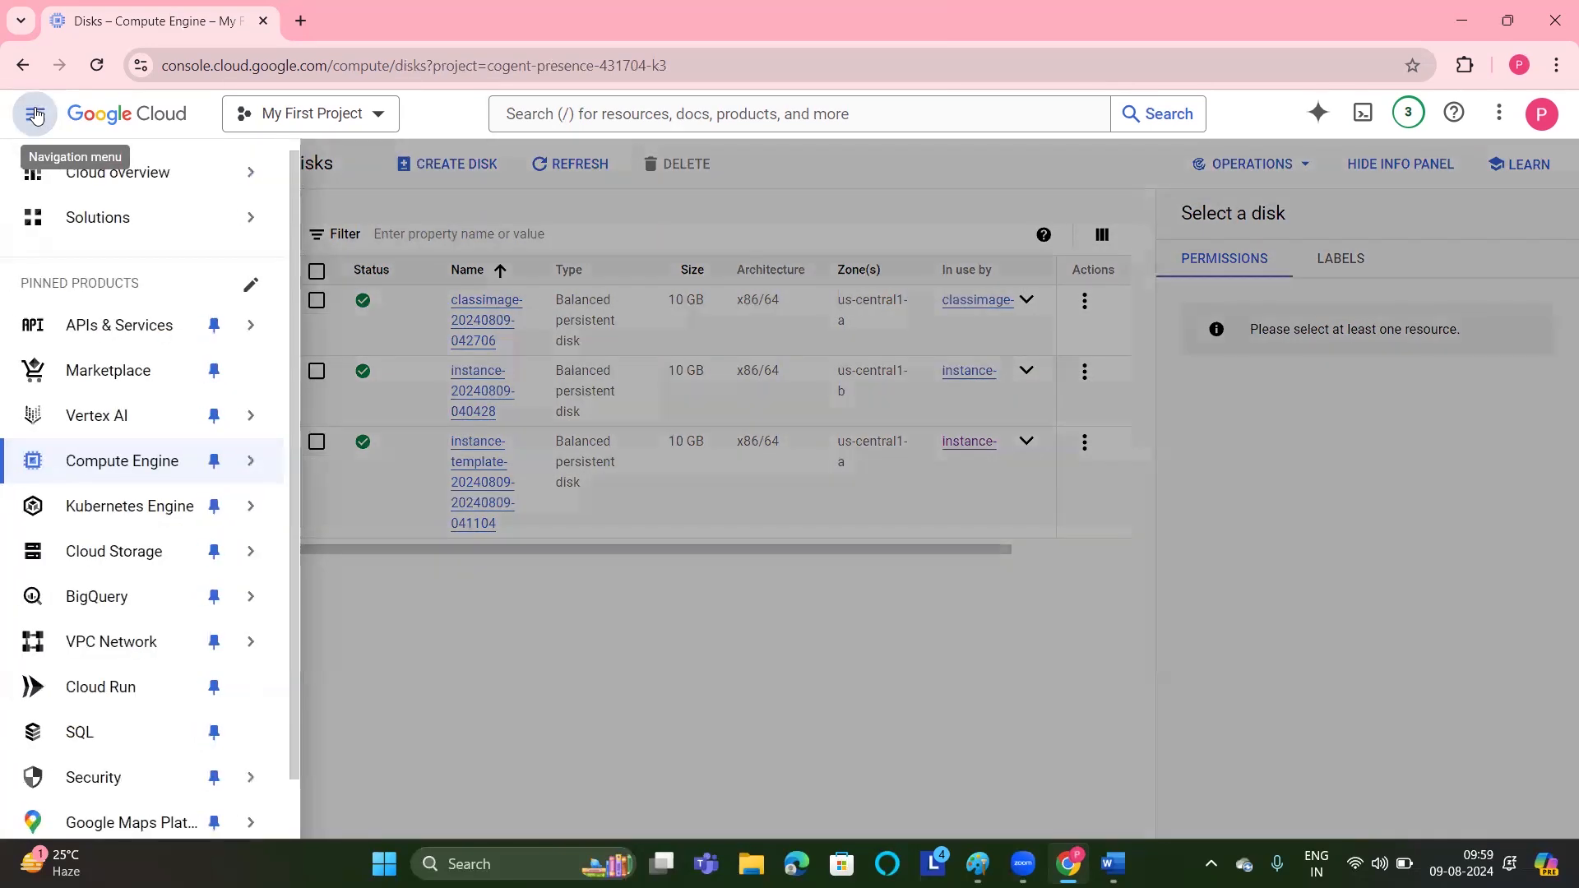
mouse_move(238, 211)
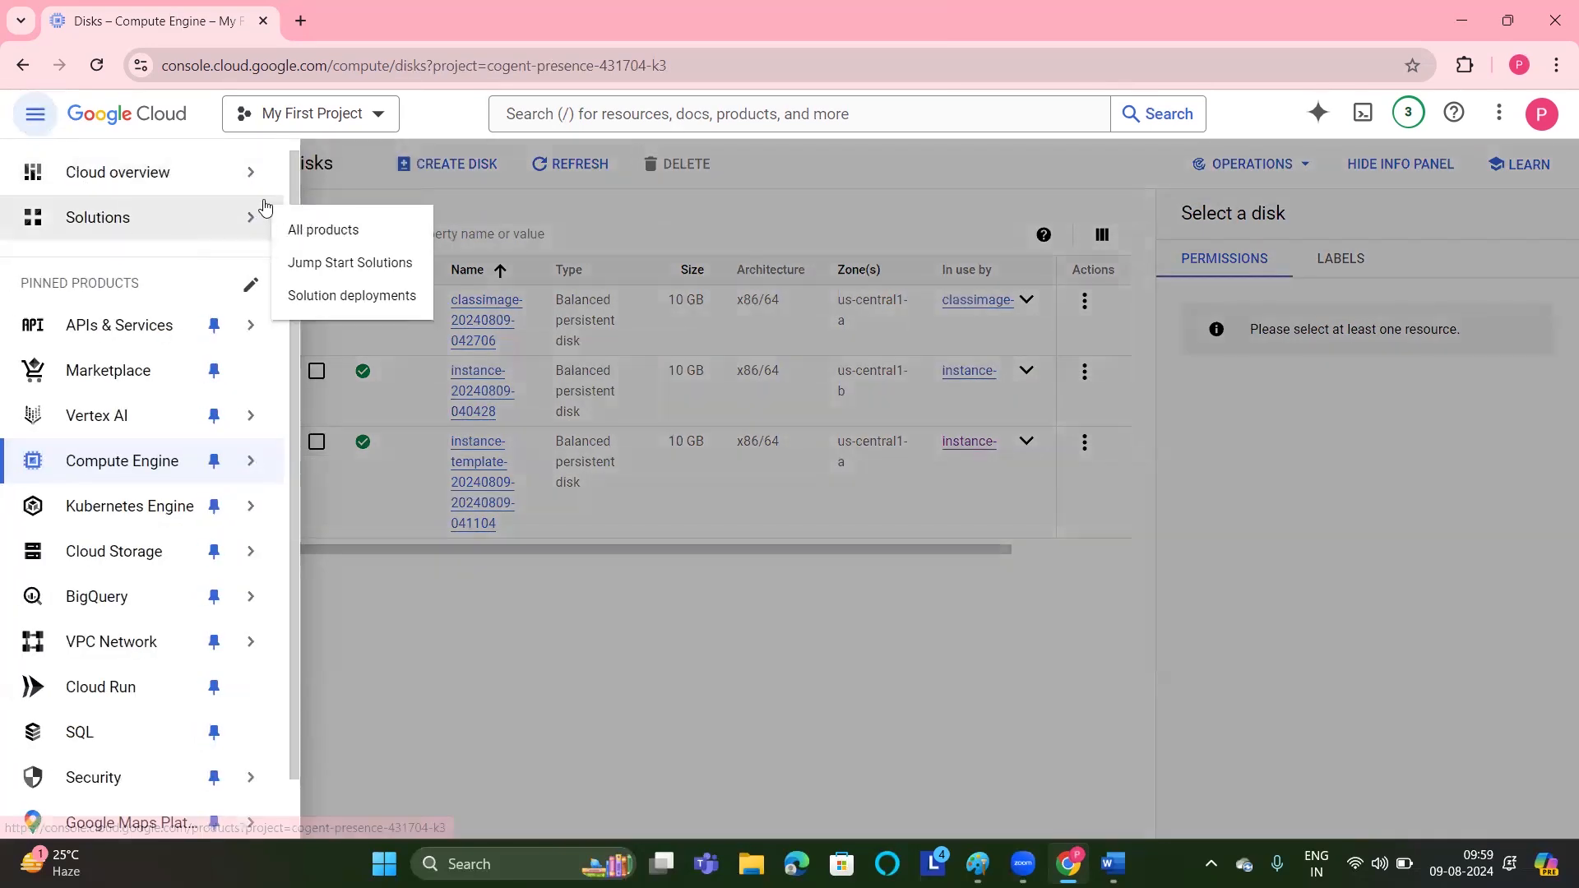
click(306, 228)
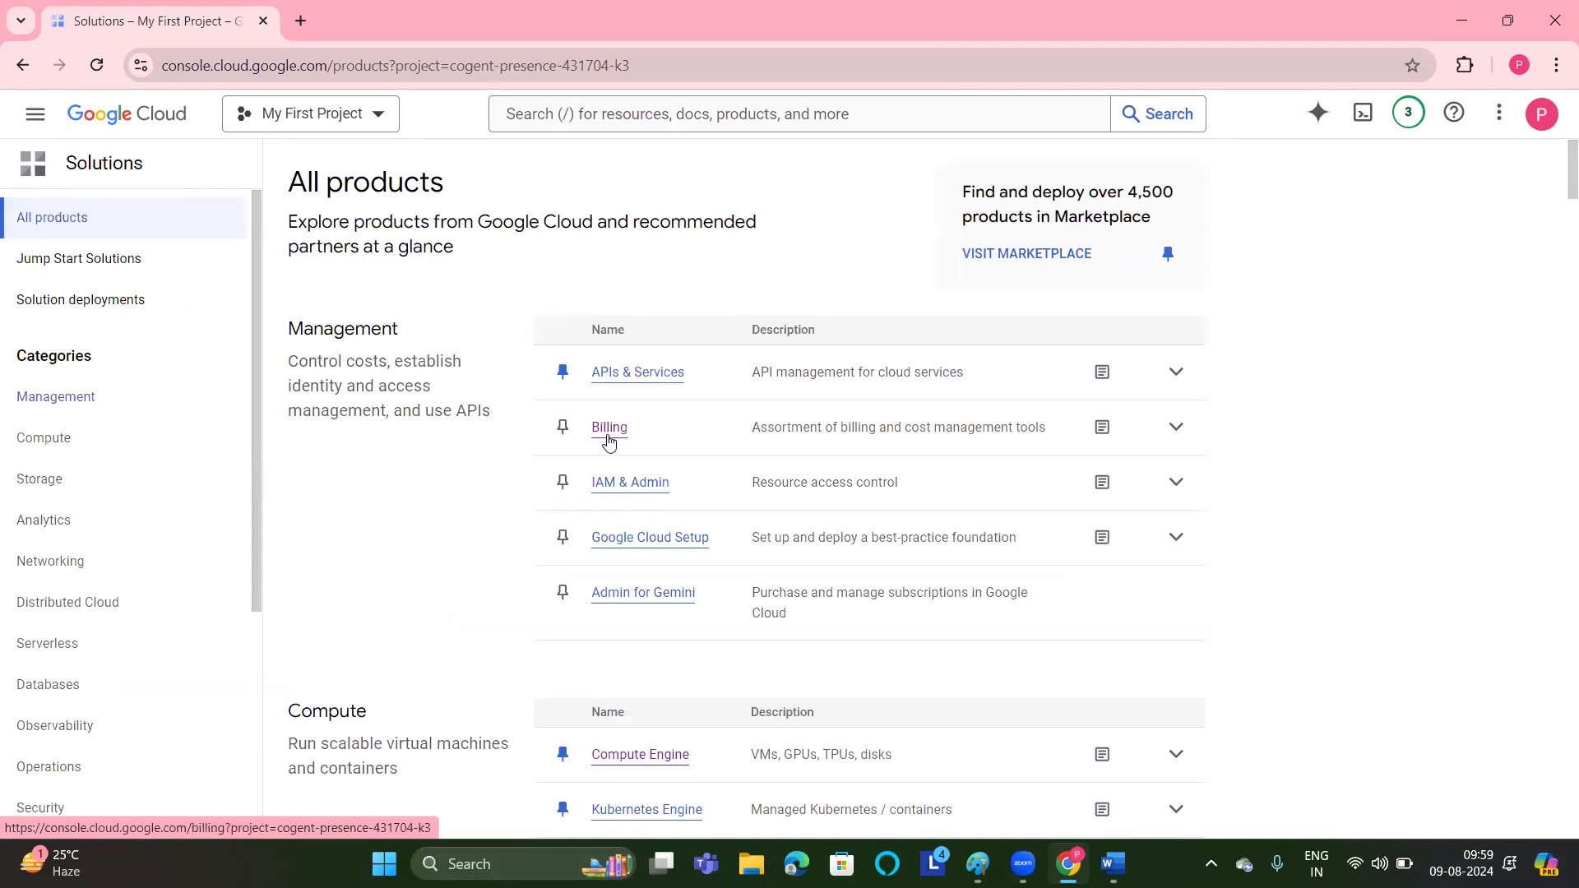
click(621, 483)
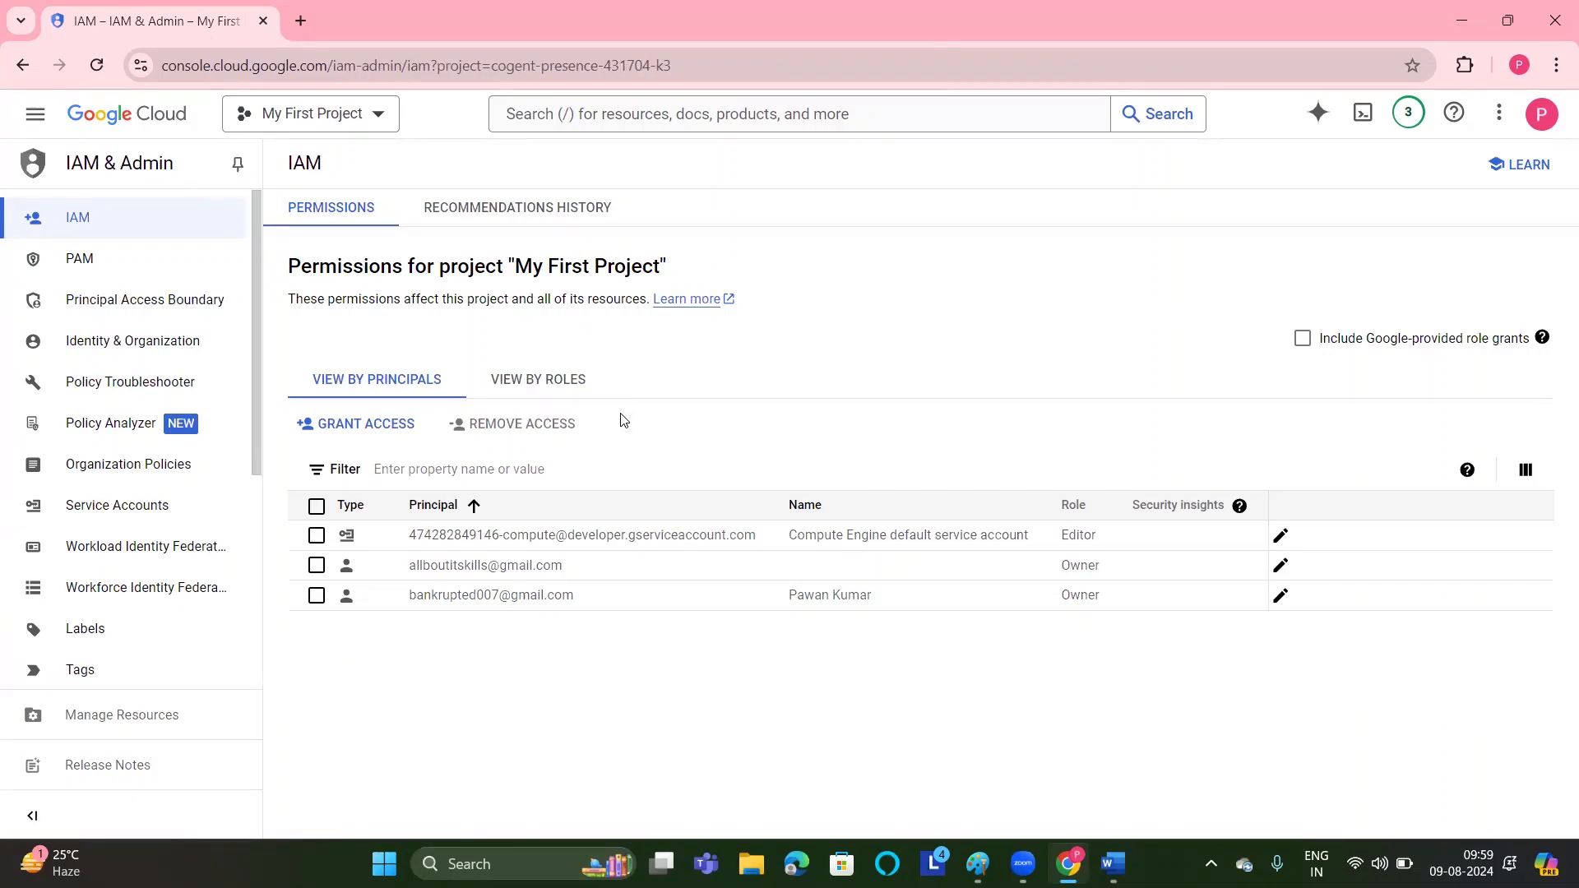
Start granting access to My First Project and add the new principal by choosing the suggested e-mail address.
click(335, 427)
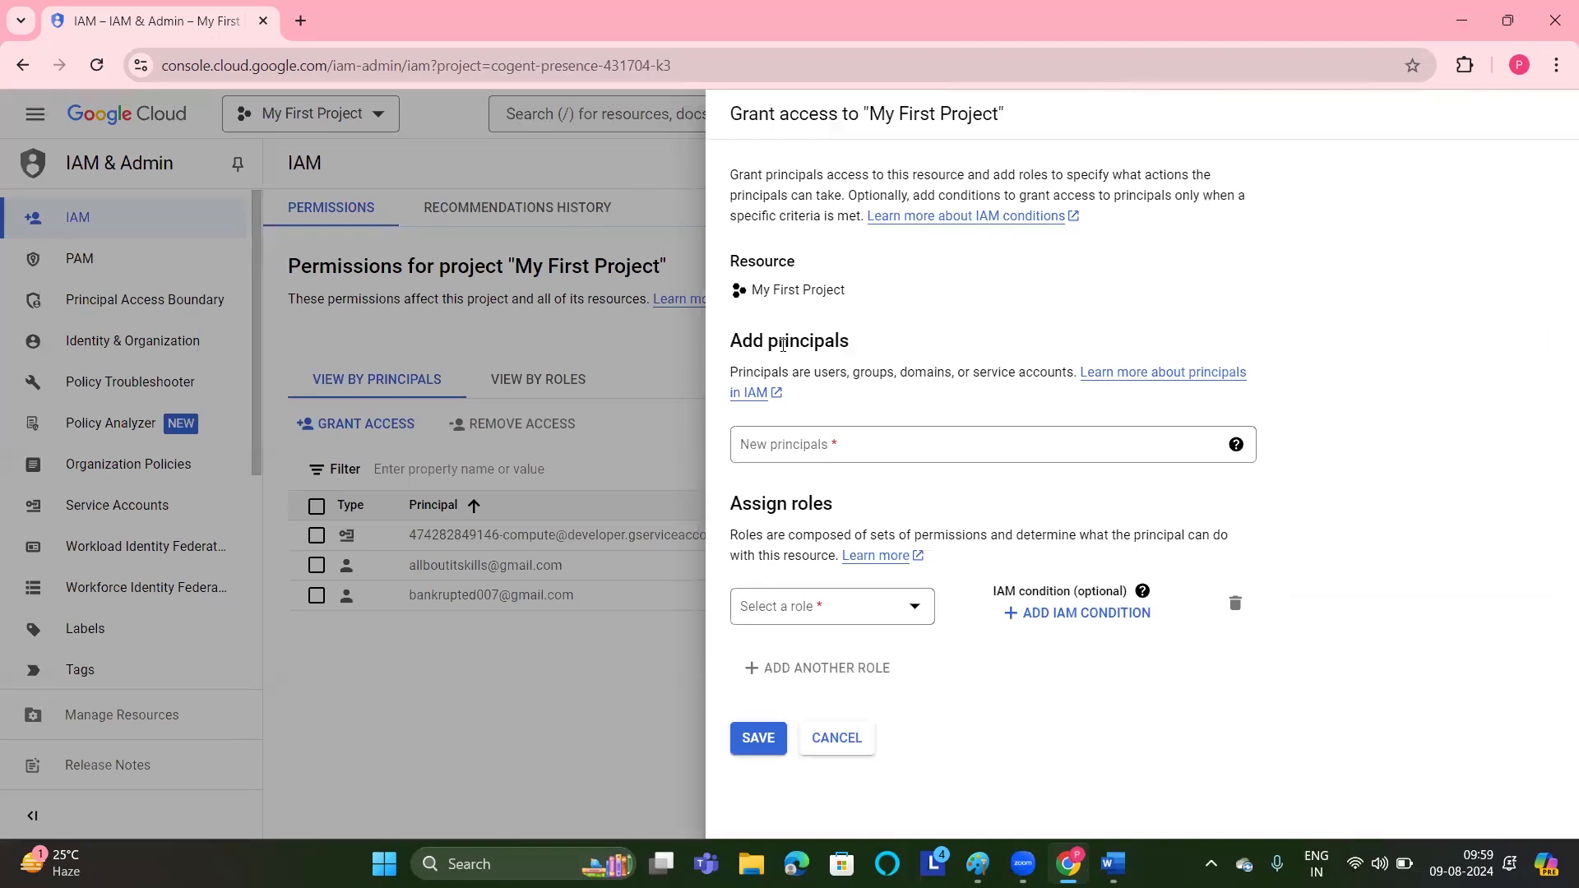
click(877, 441)
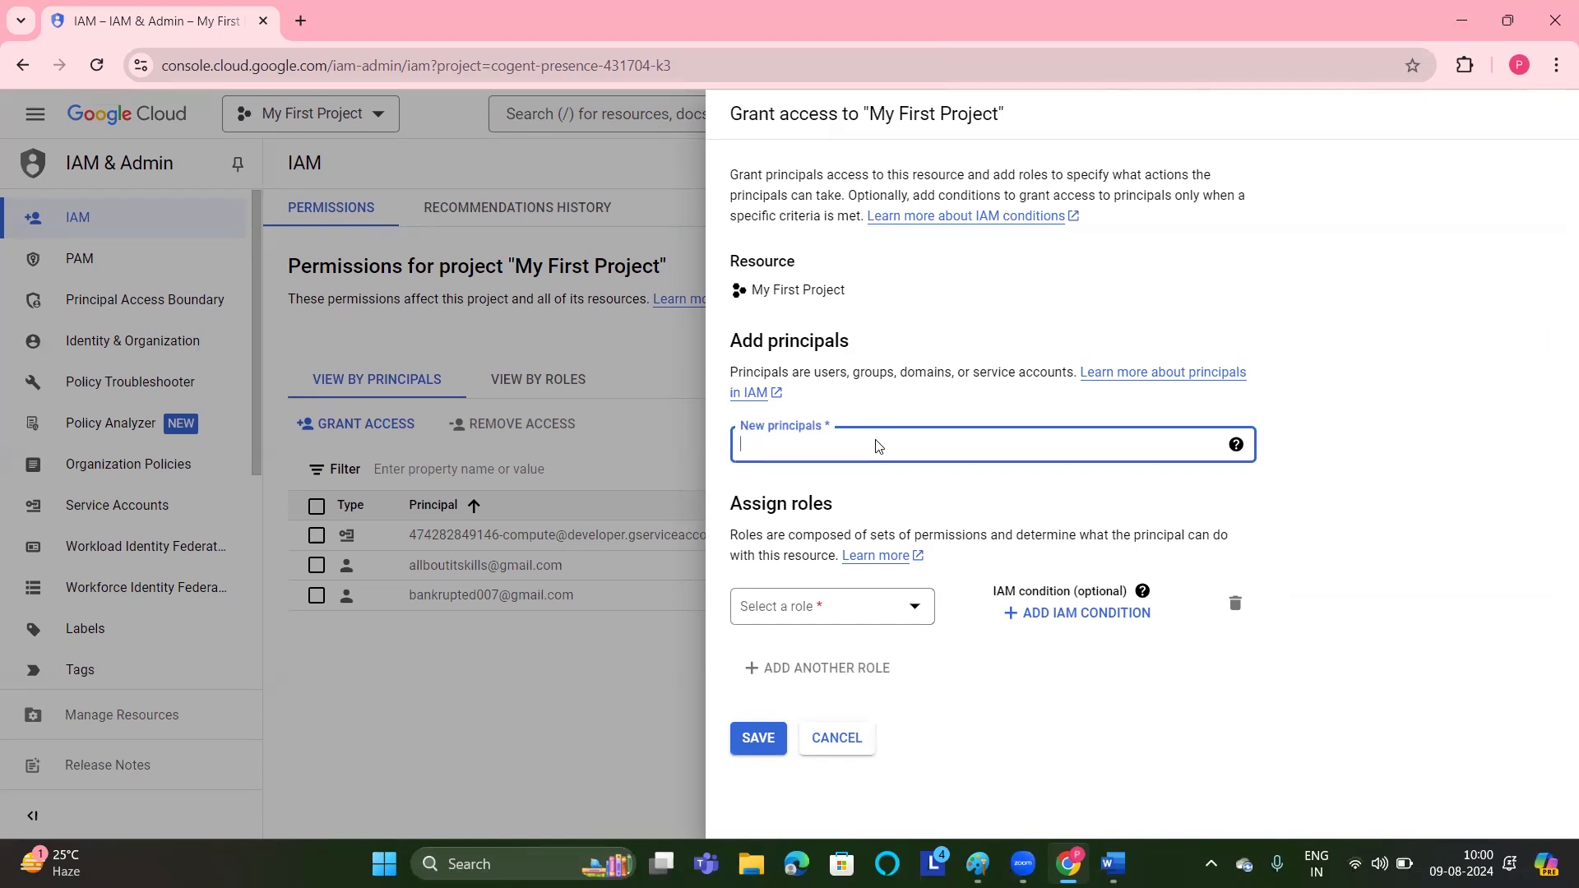
click(1073, 280)
click(962, 436)
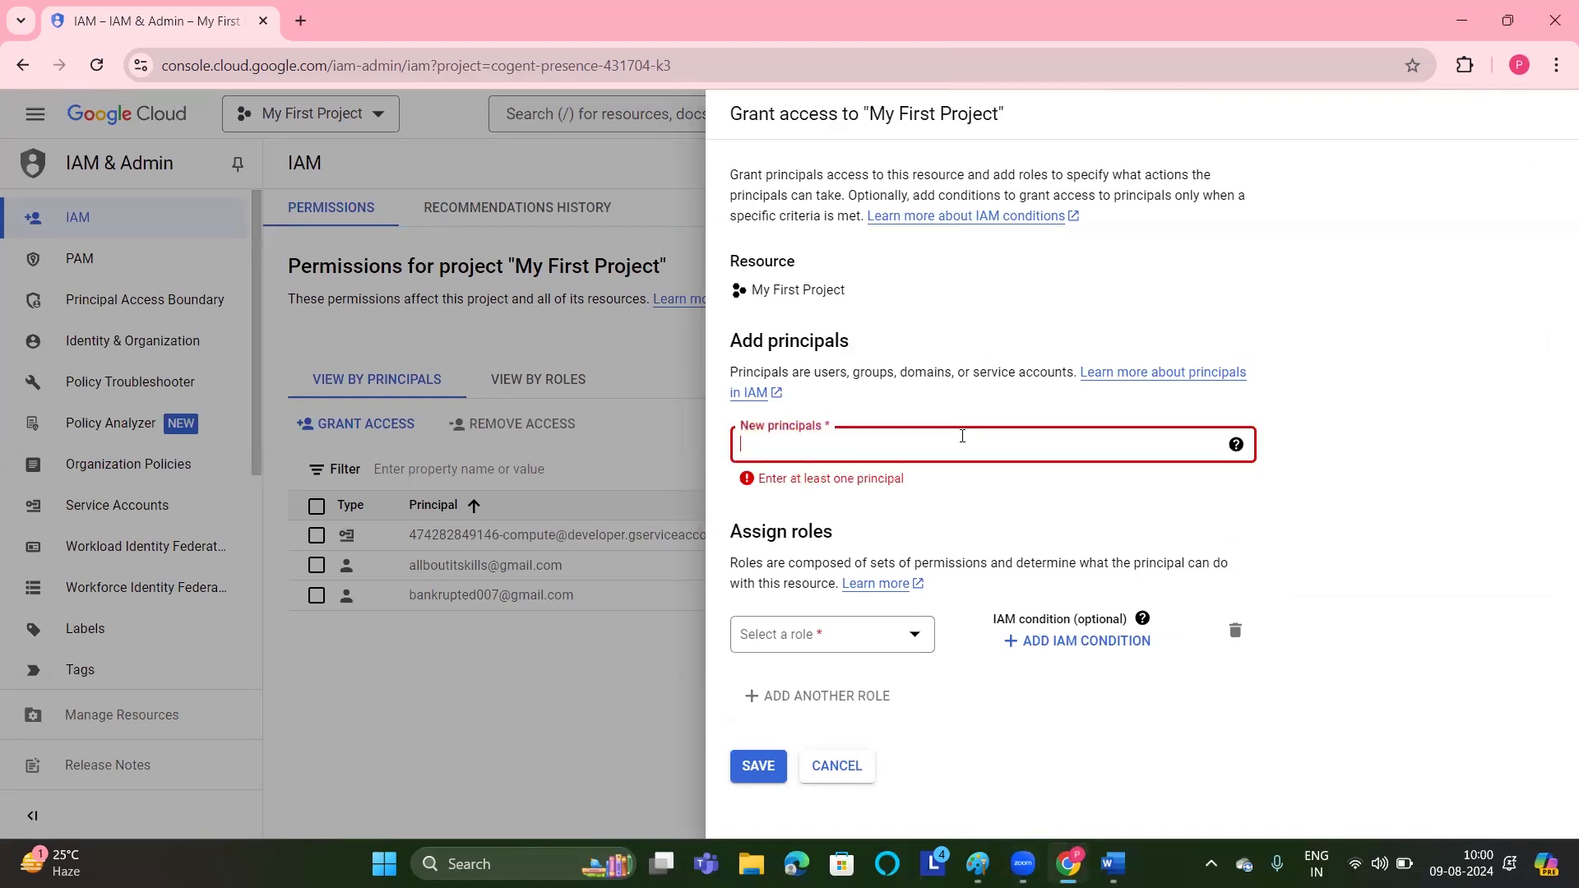
text(pawa)
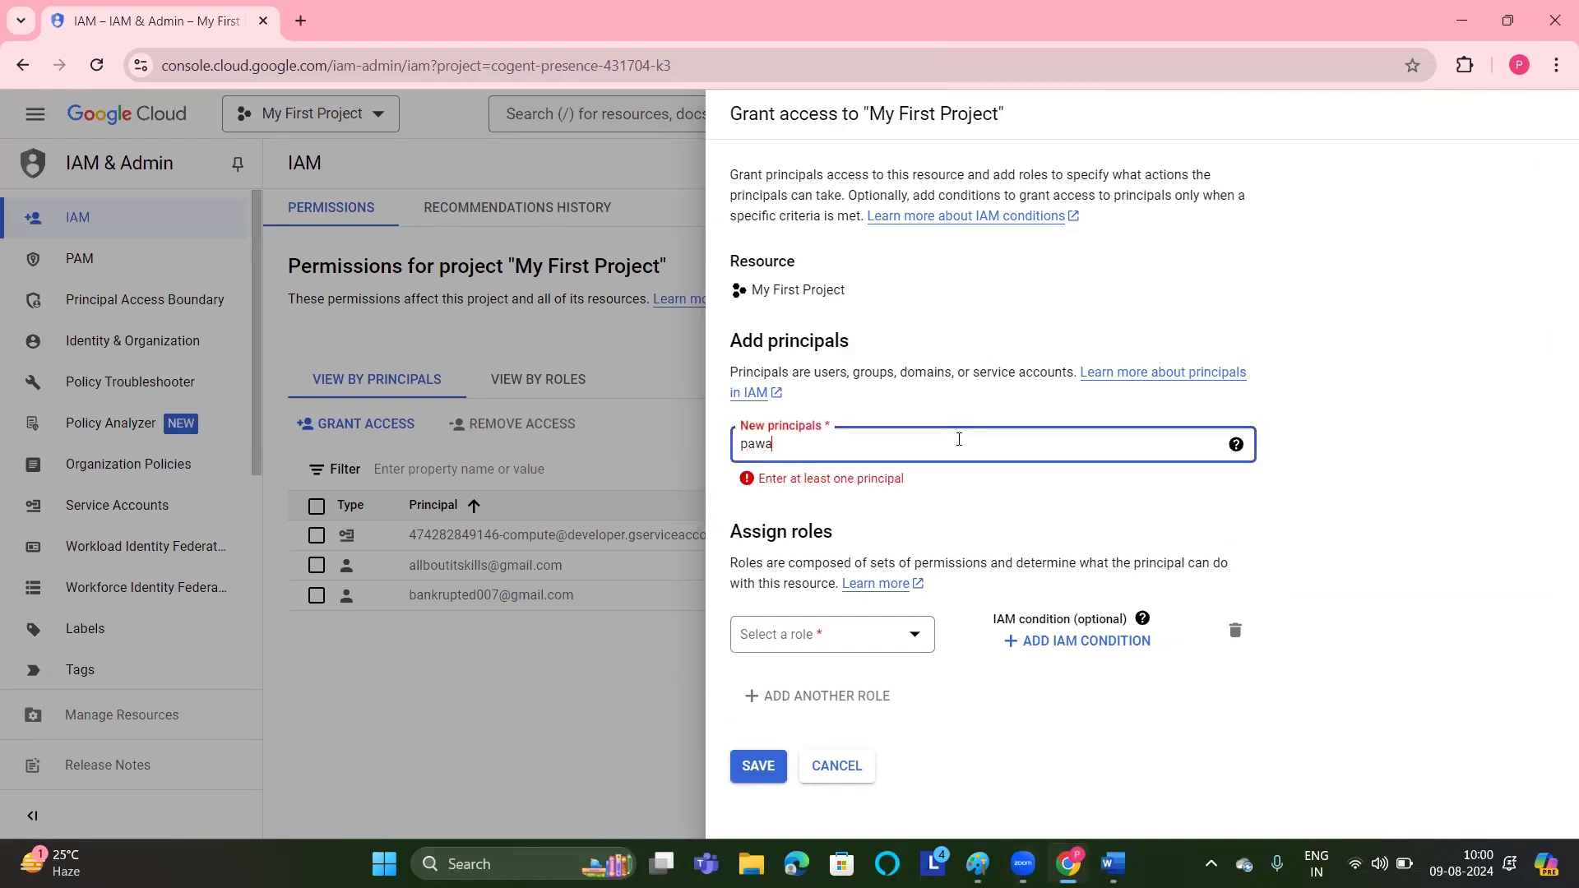
text(n)
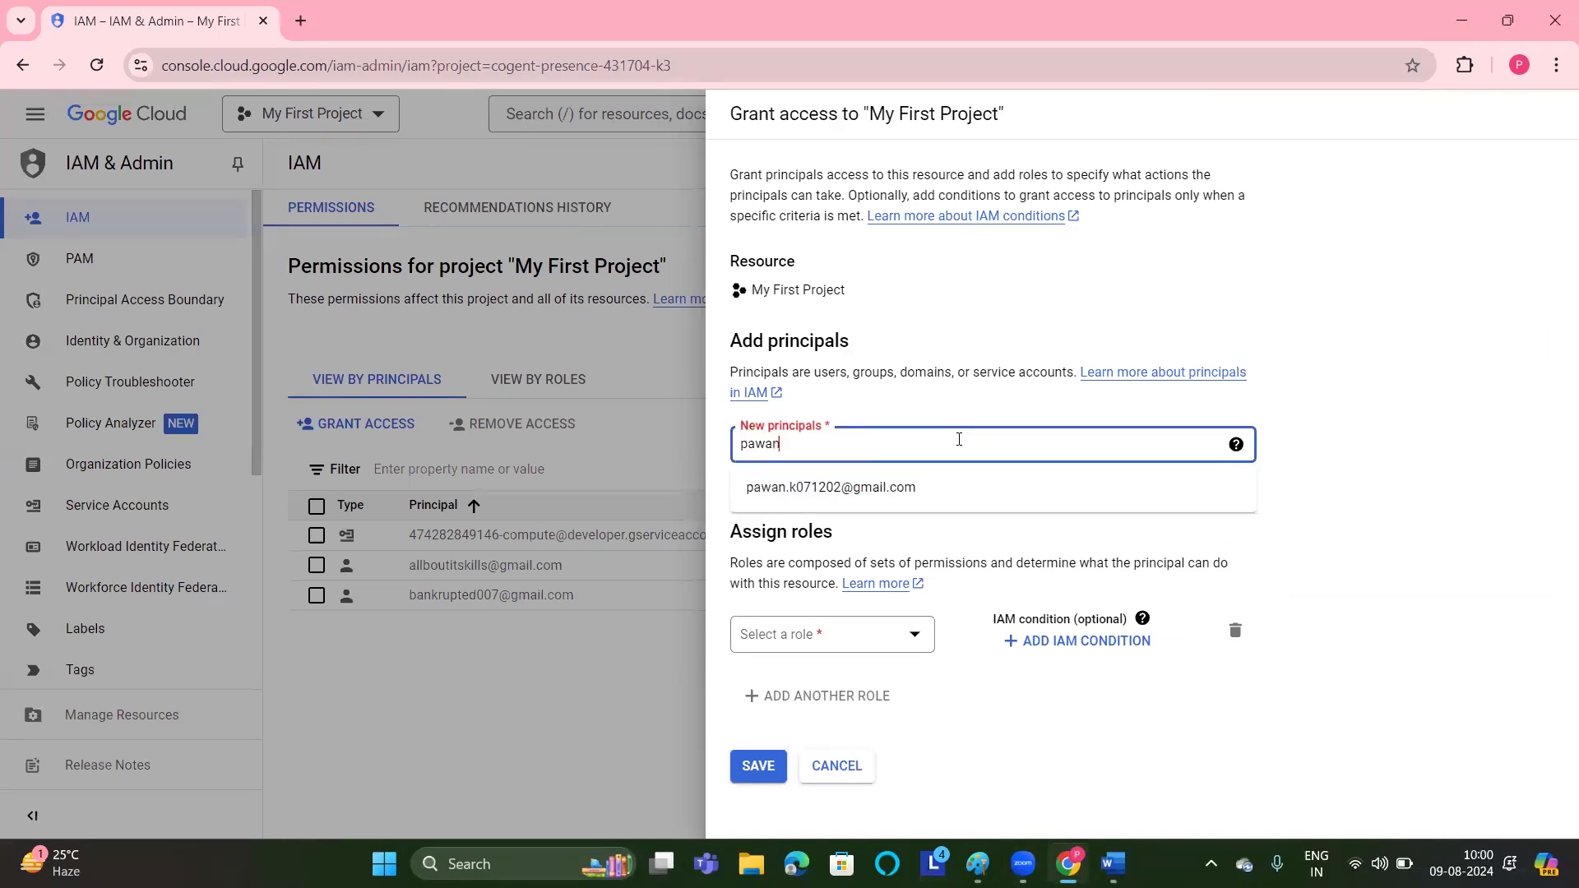
click(899, 499)
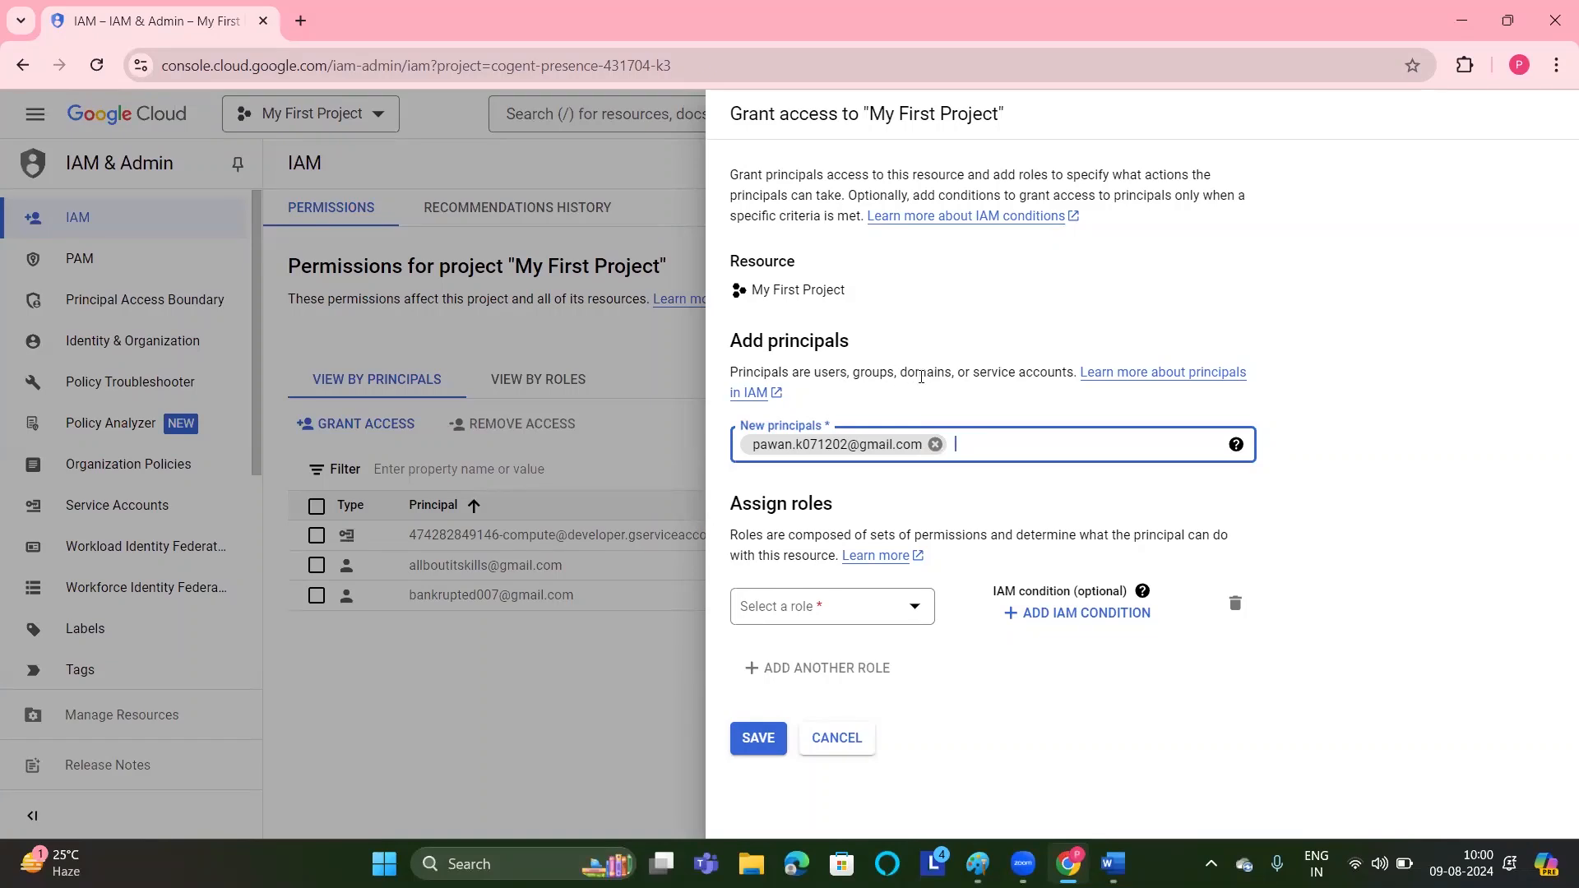
double_click(976, 373)
drag(1071, 365, 1073, 365)
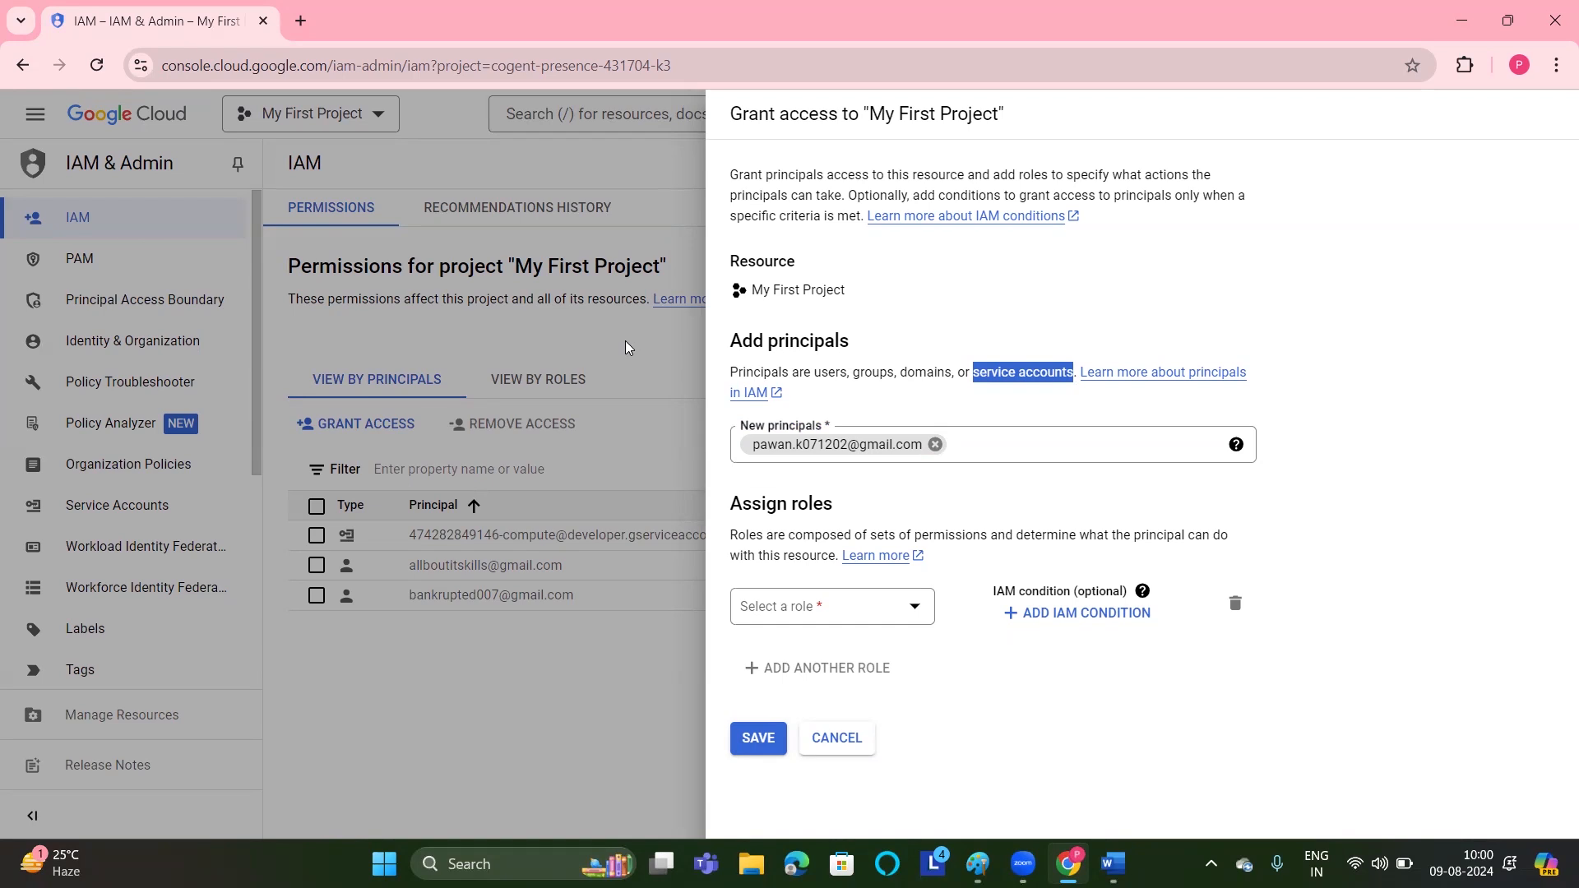
click(990, 449)
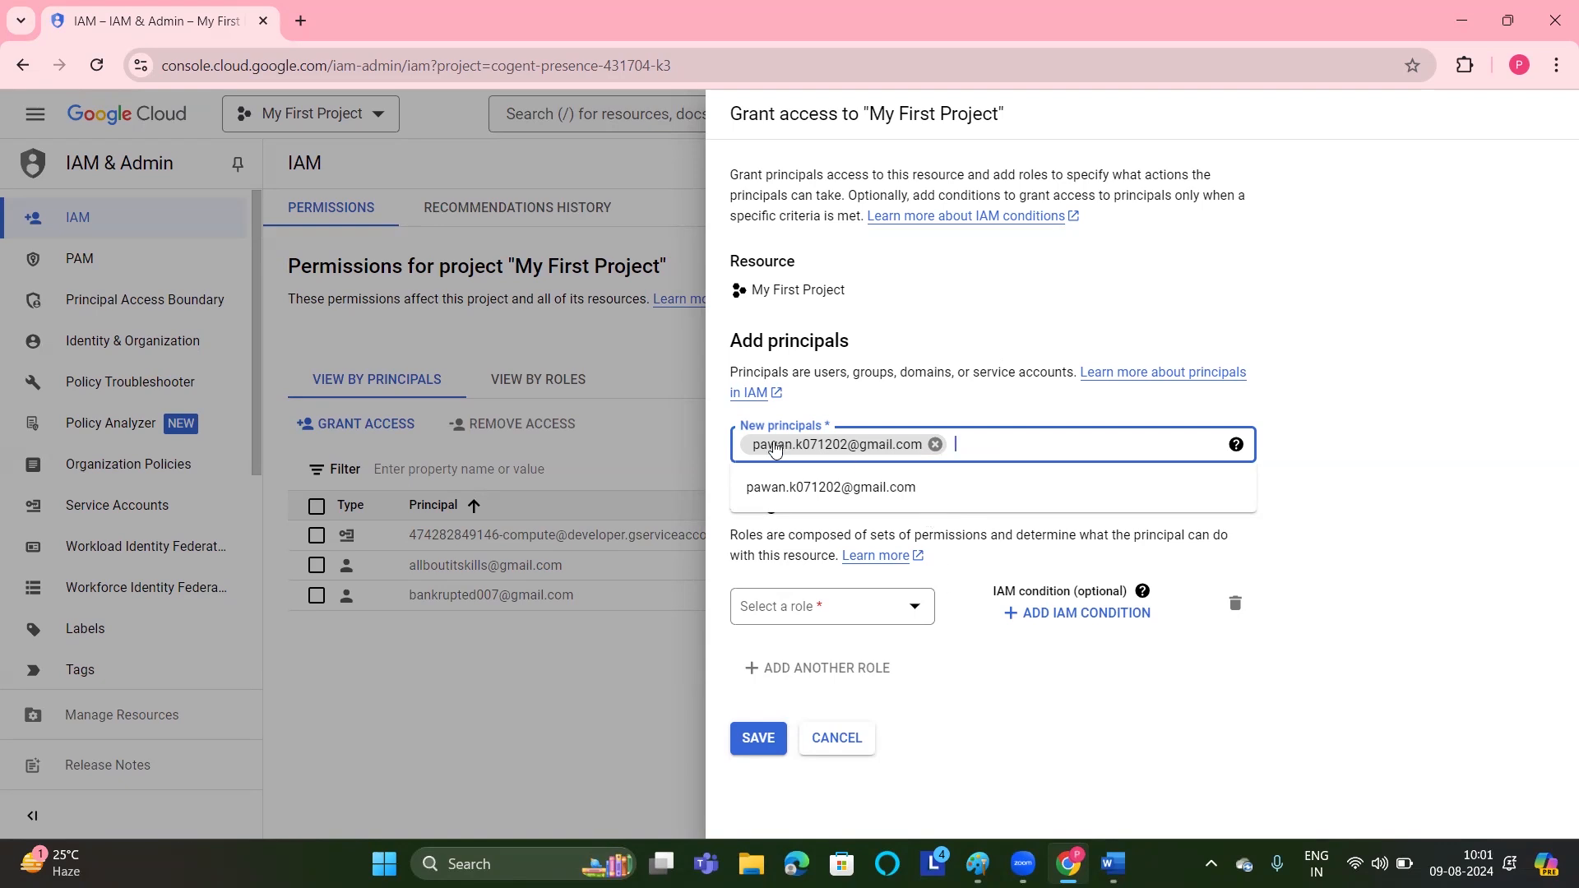
Assign the Editor role to the new principal from the currently used roles.
click(907, 609)
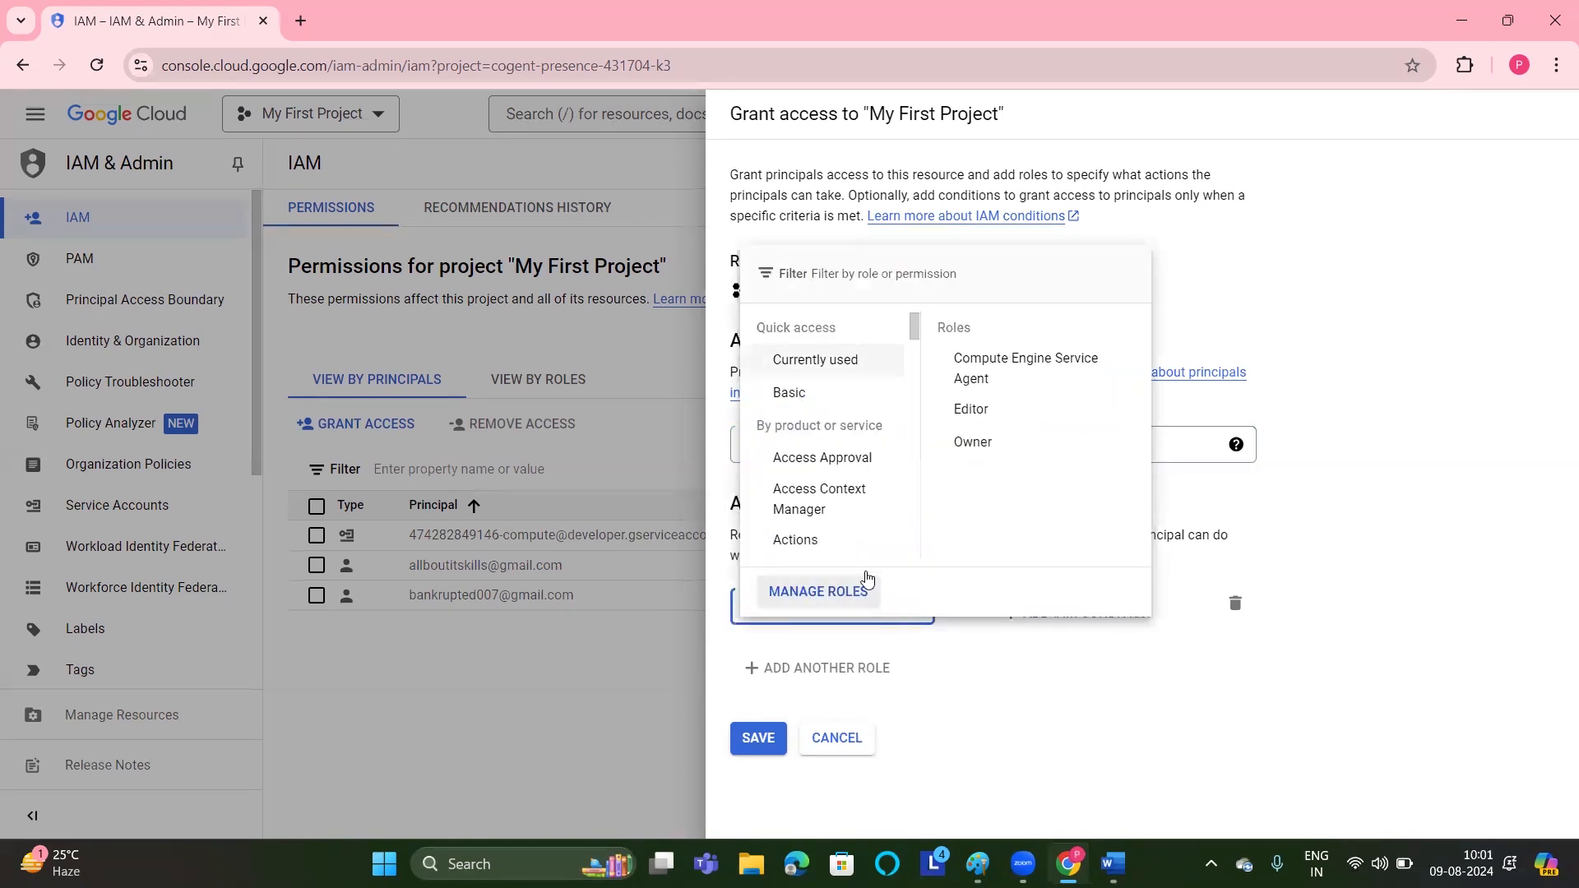
mouse_move(836, 550)
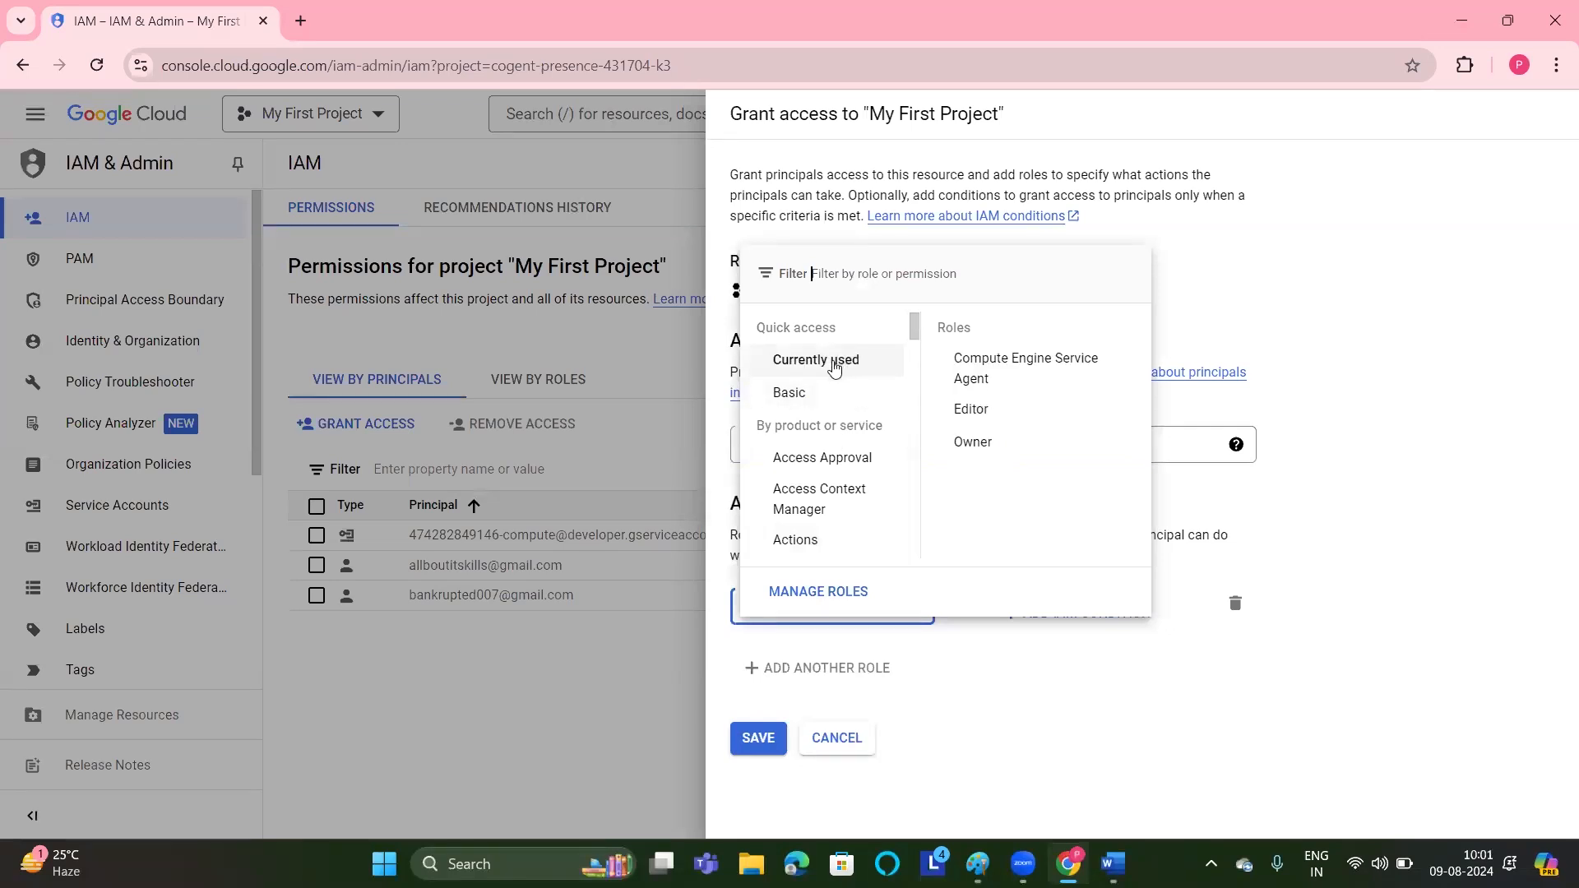
click(976, 410)
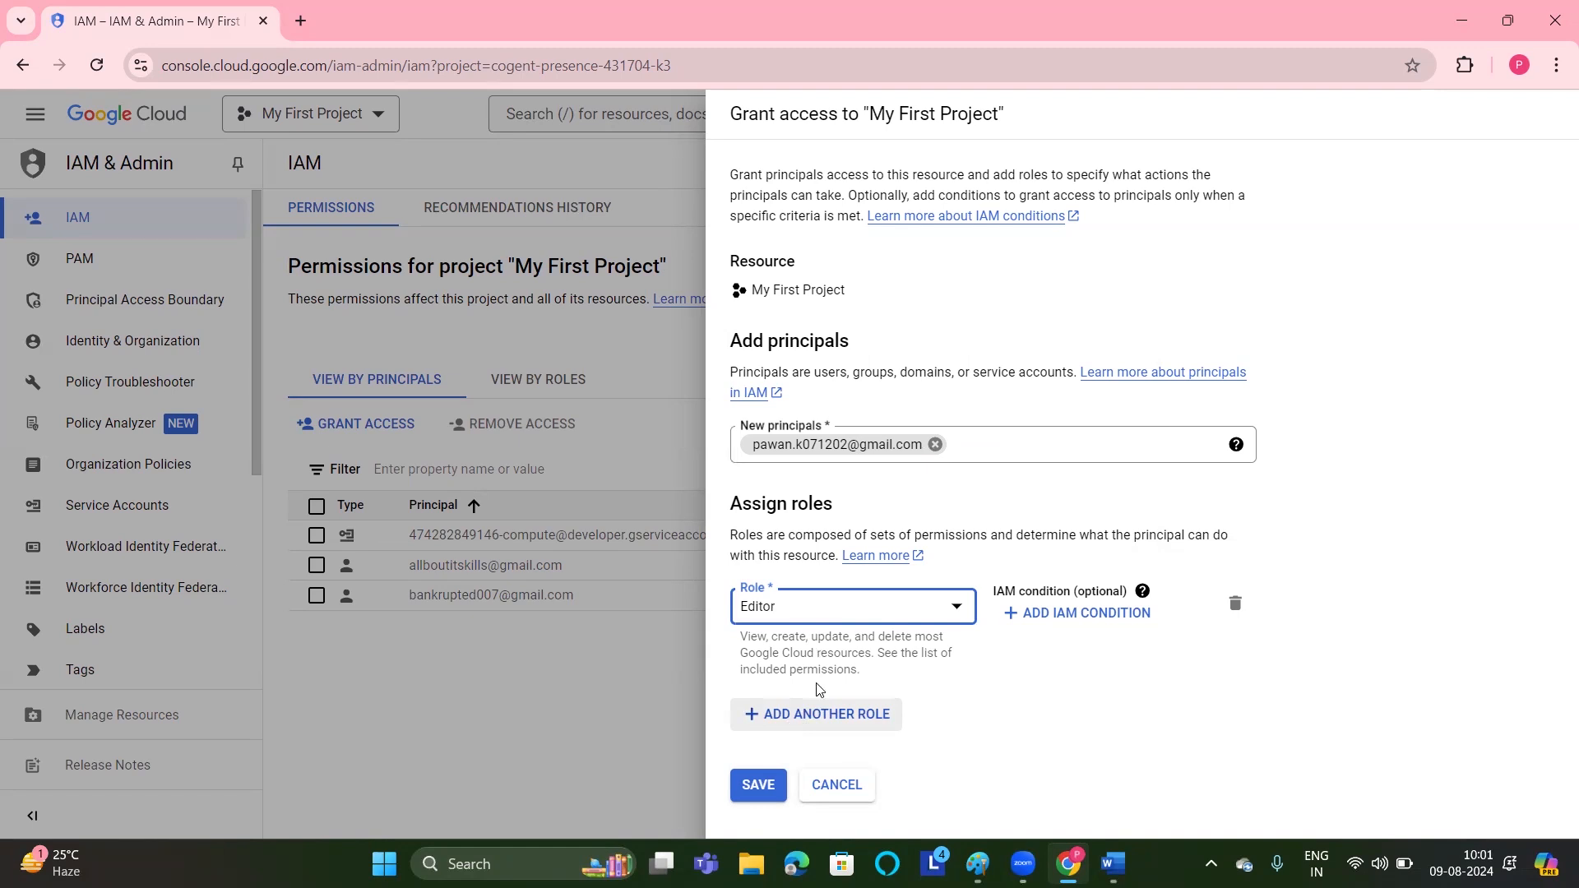
Look through the currently used and basic roles, and change the new principal's role to Owner.
click(934, 616)
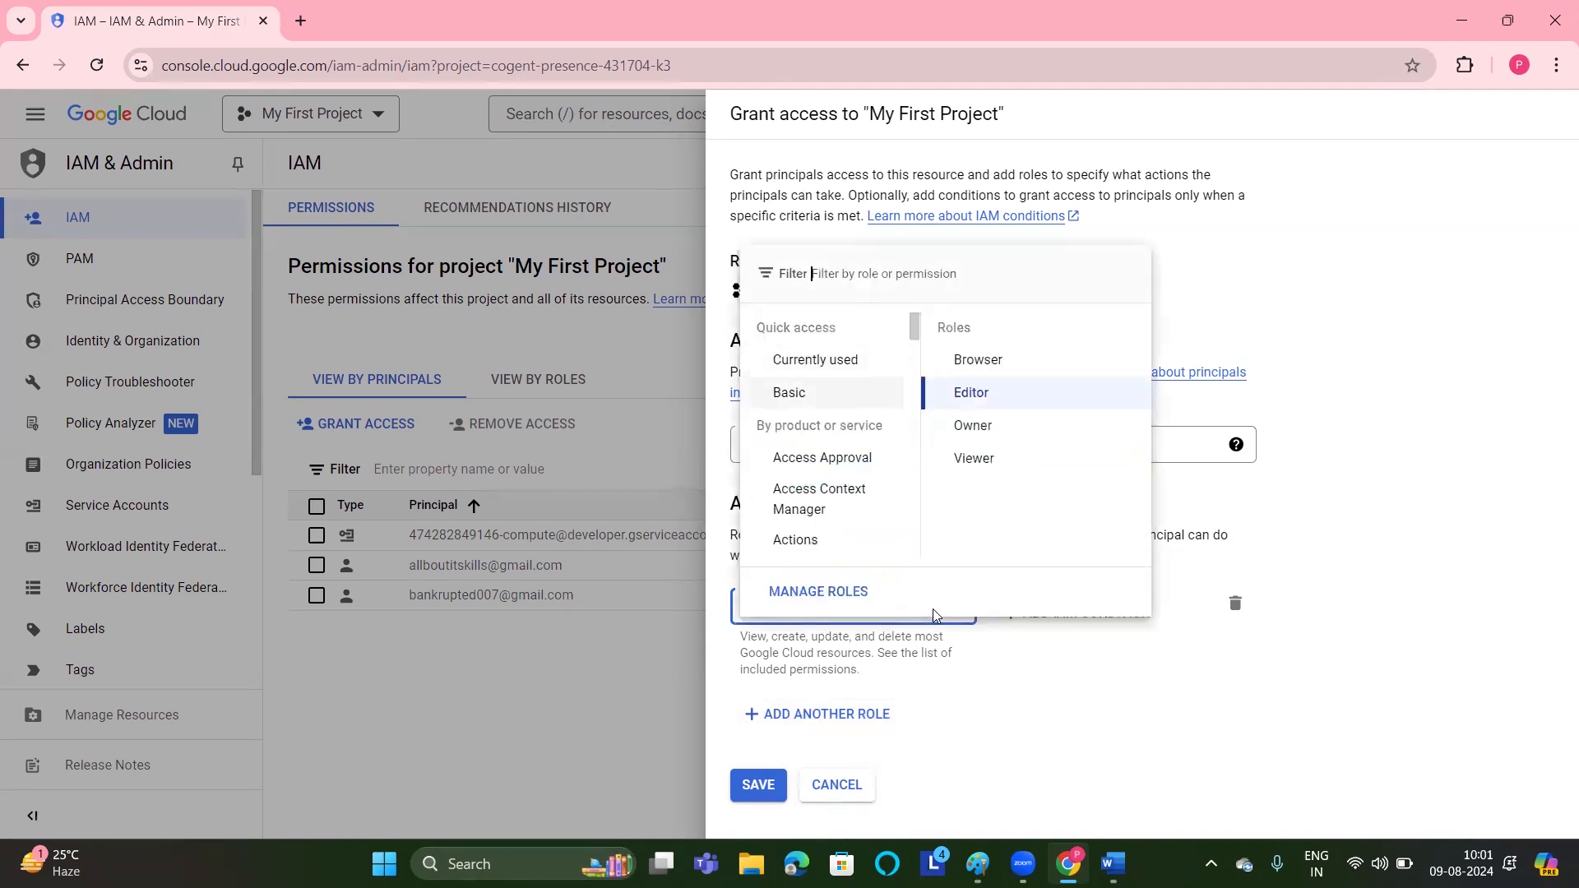
click(764, 359)
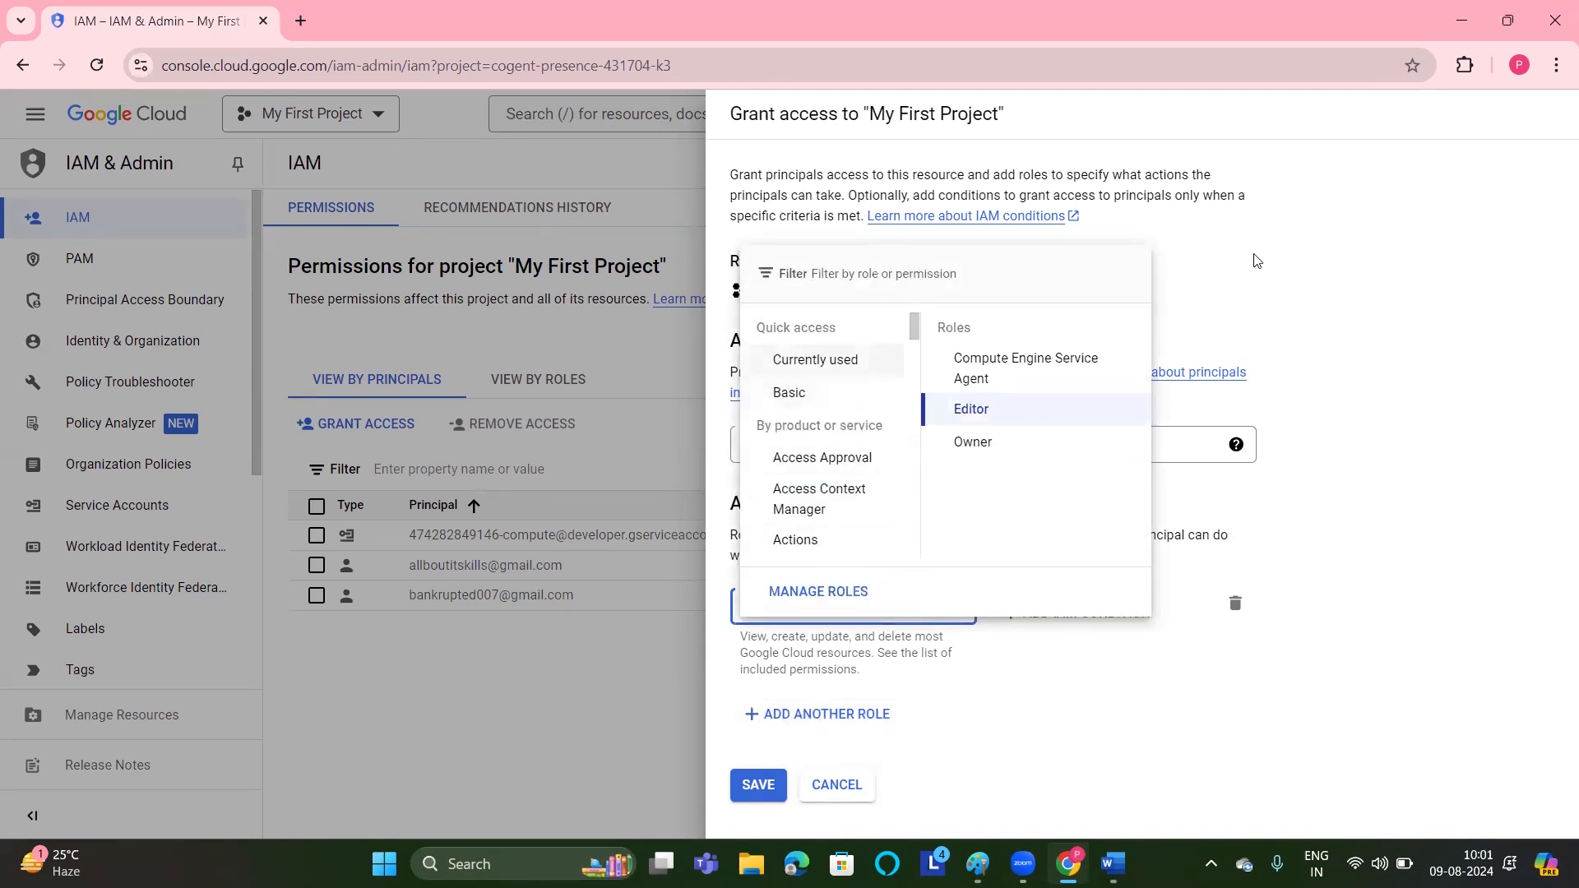
click(1256, 260)
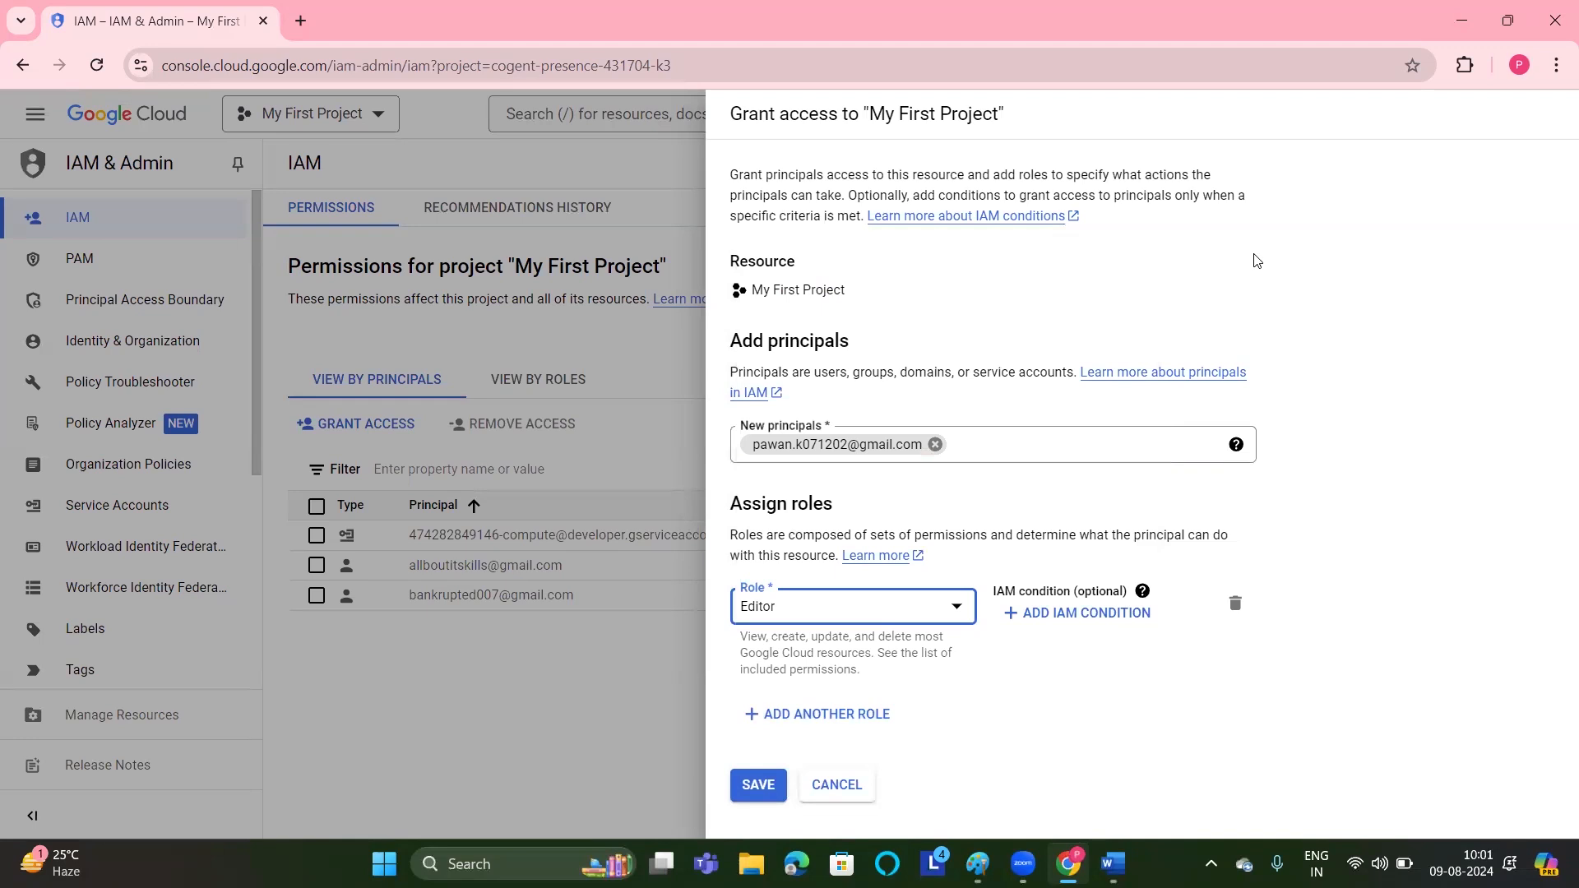
click(957, 606)
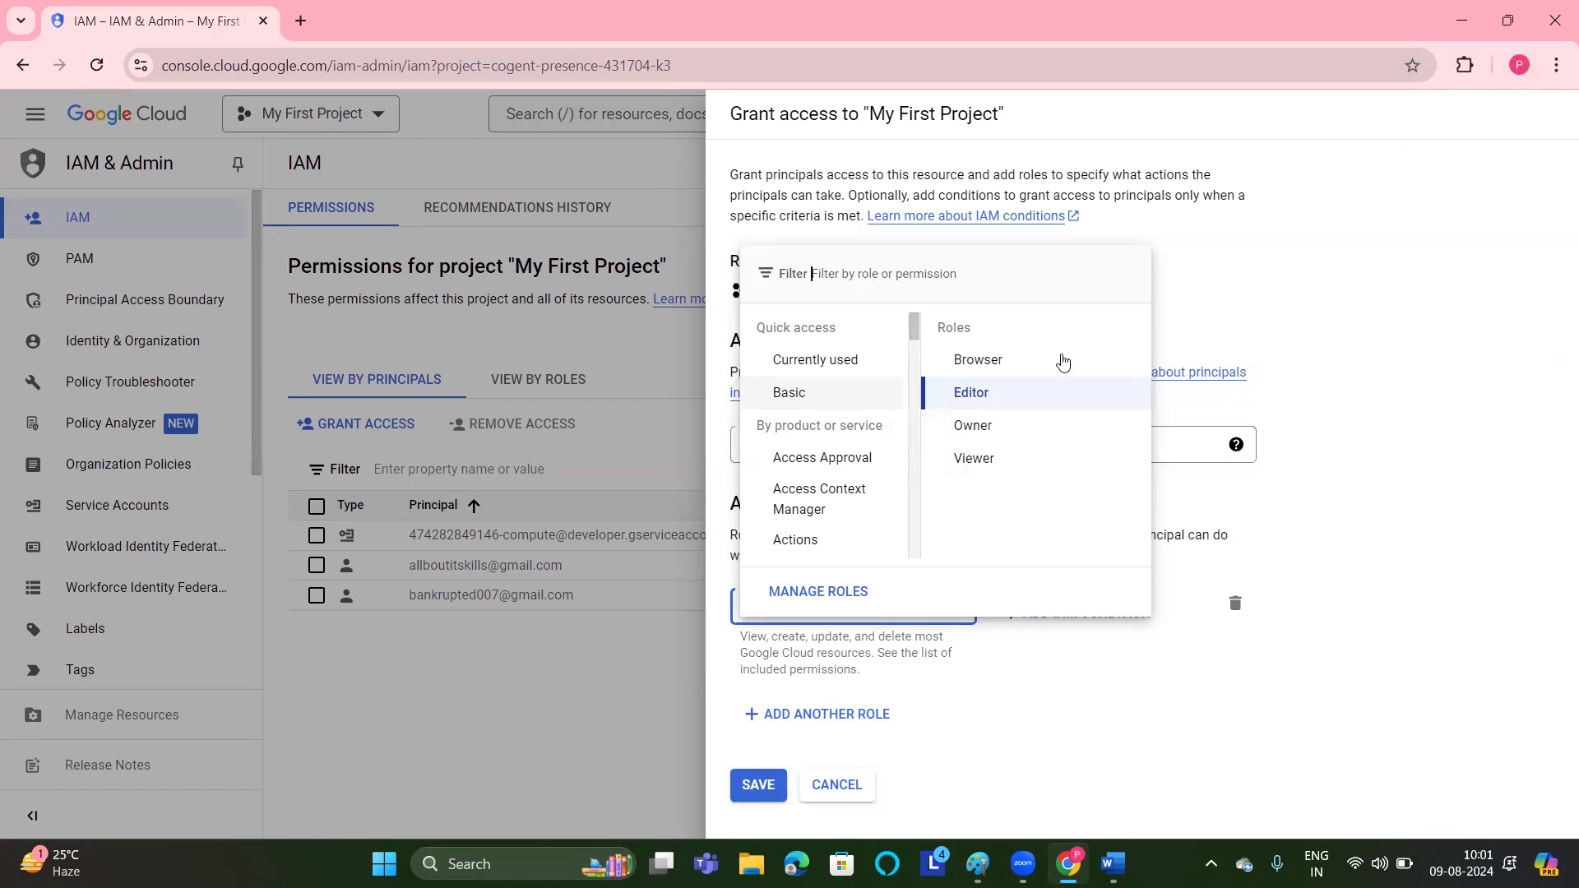
click(971, 427)
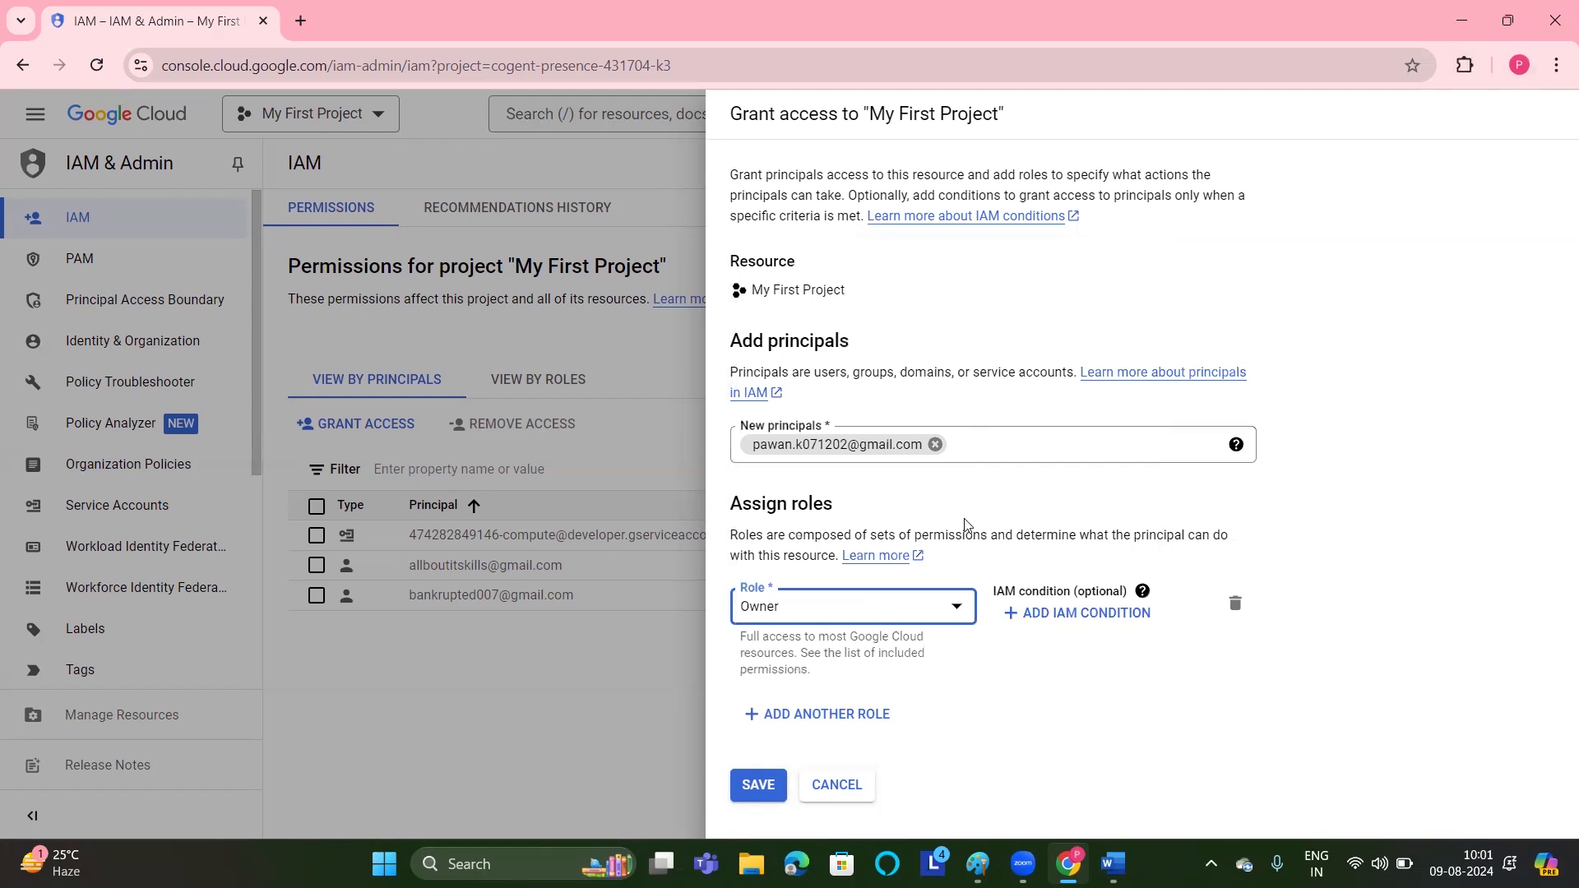
Set the new principal's role to Editor and save the access grant.
click(951, 606)
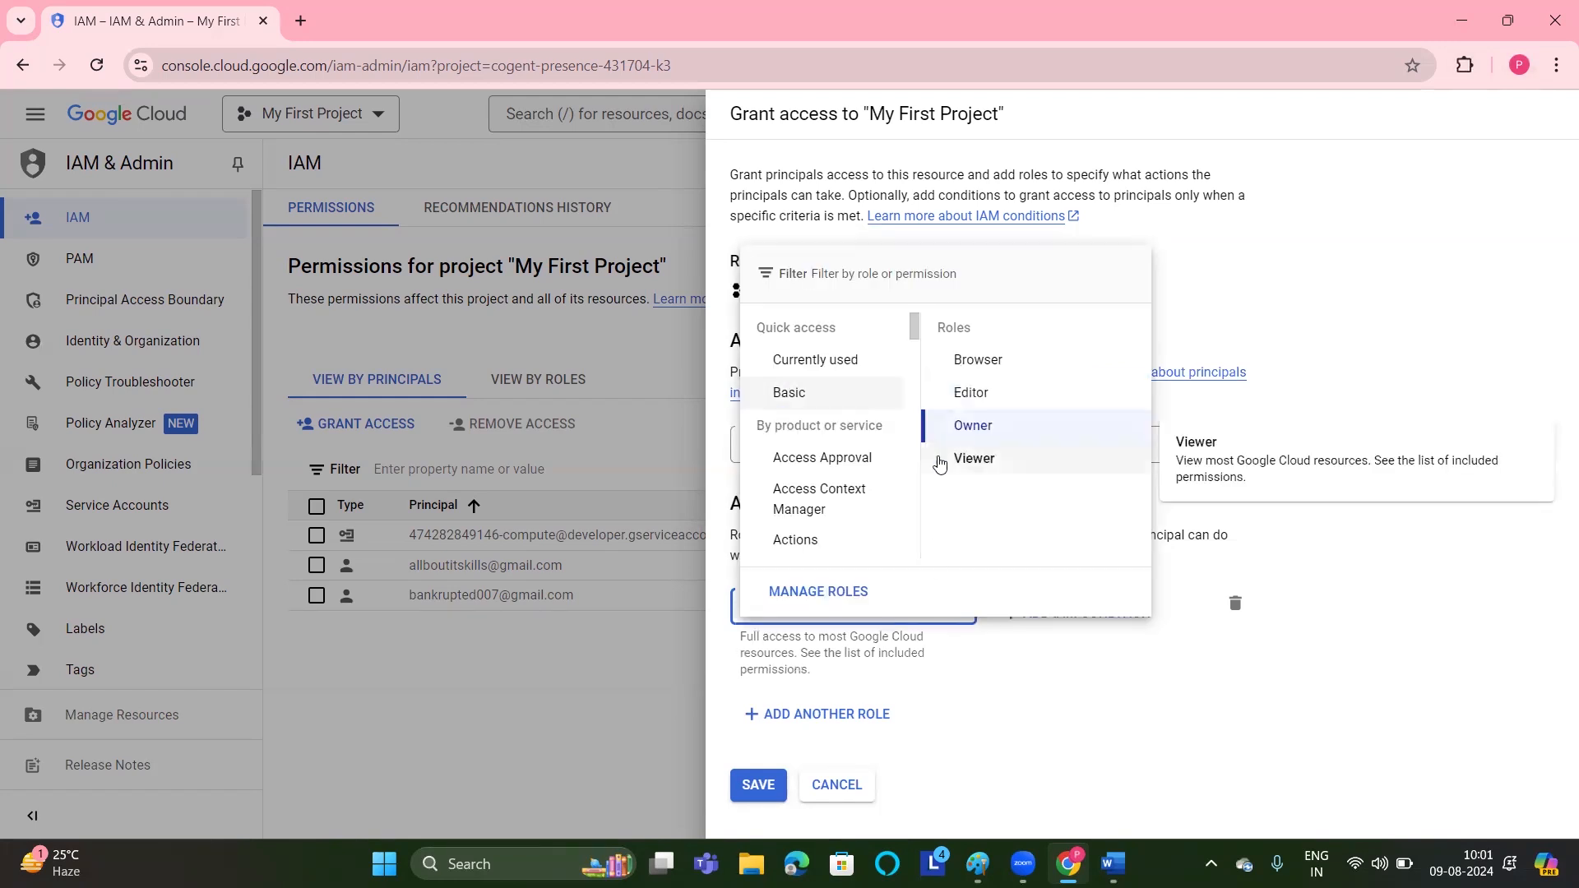
click(972, 394)
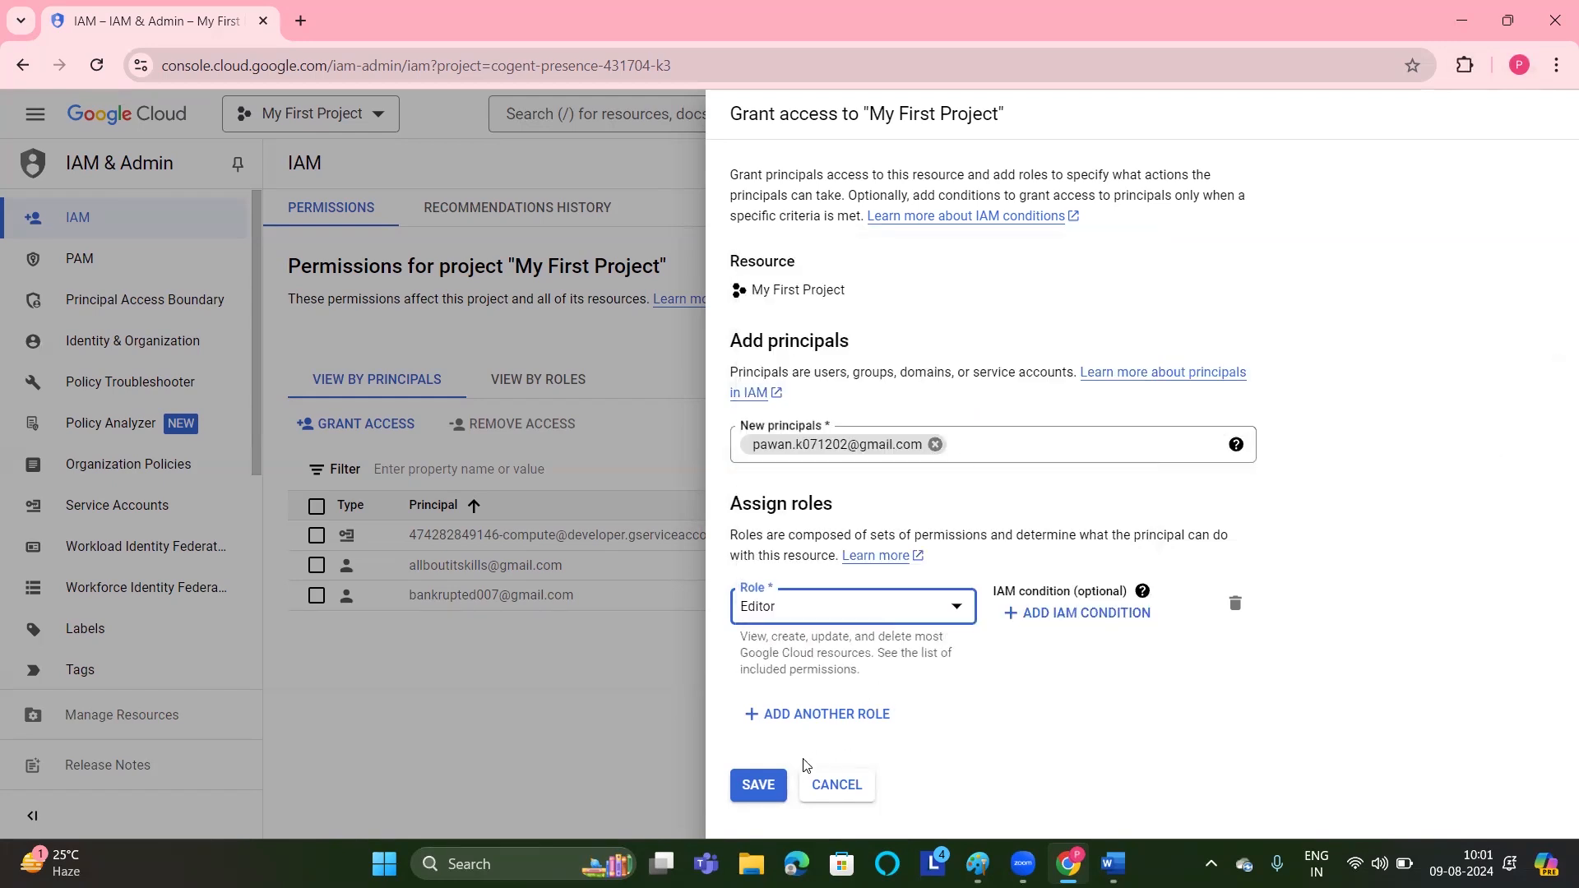
click(751, 786)
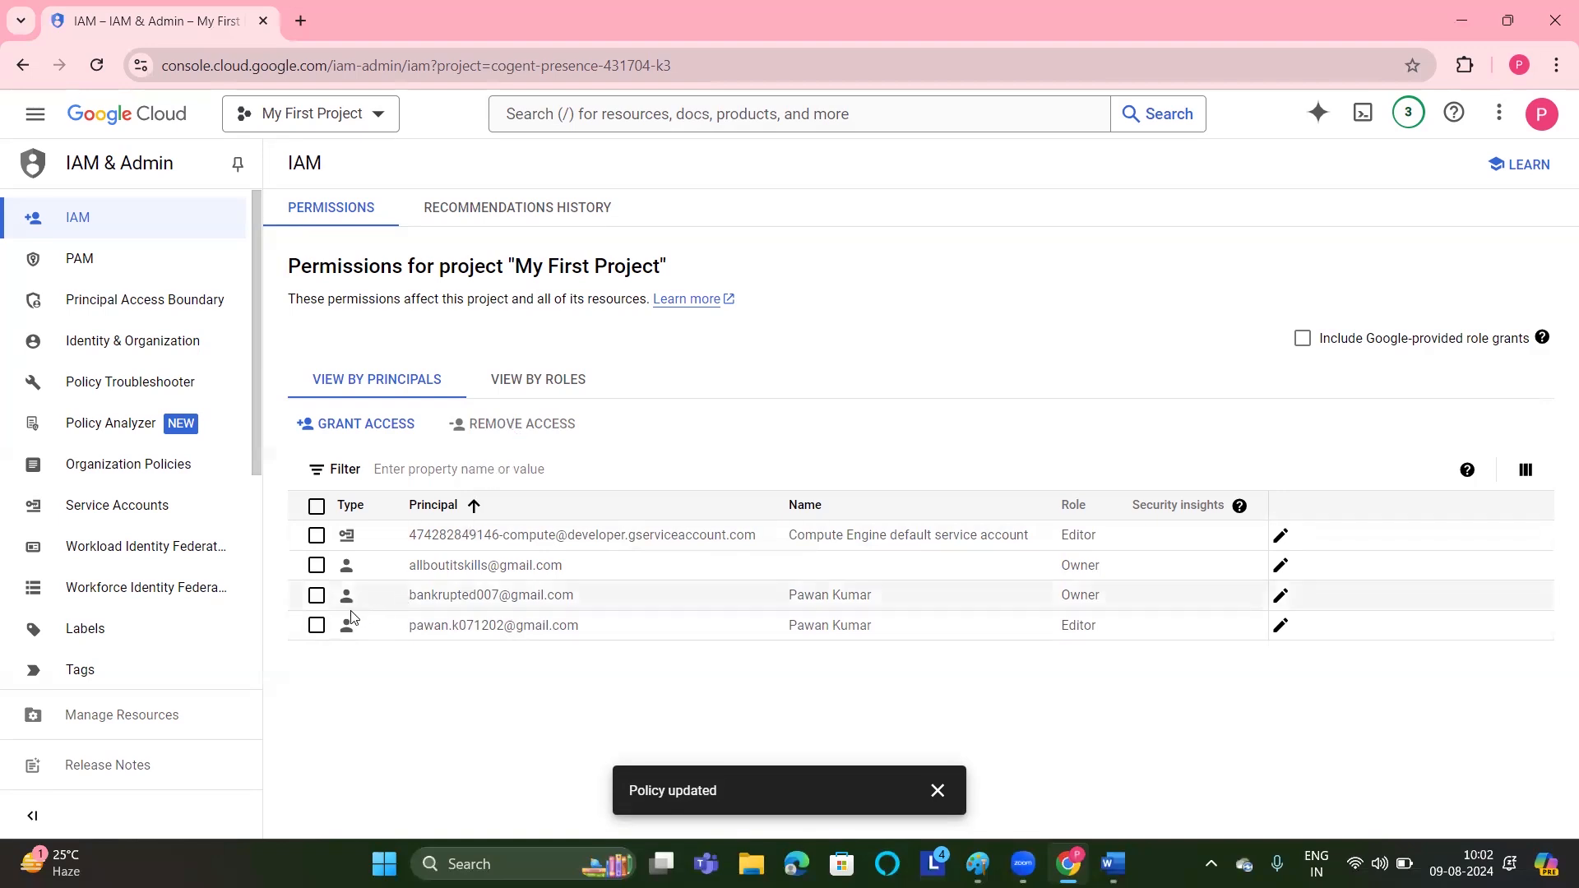
Select the newly added Editor principal and start removing its access, cancelling at the confirmation.
click(316, 625)
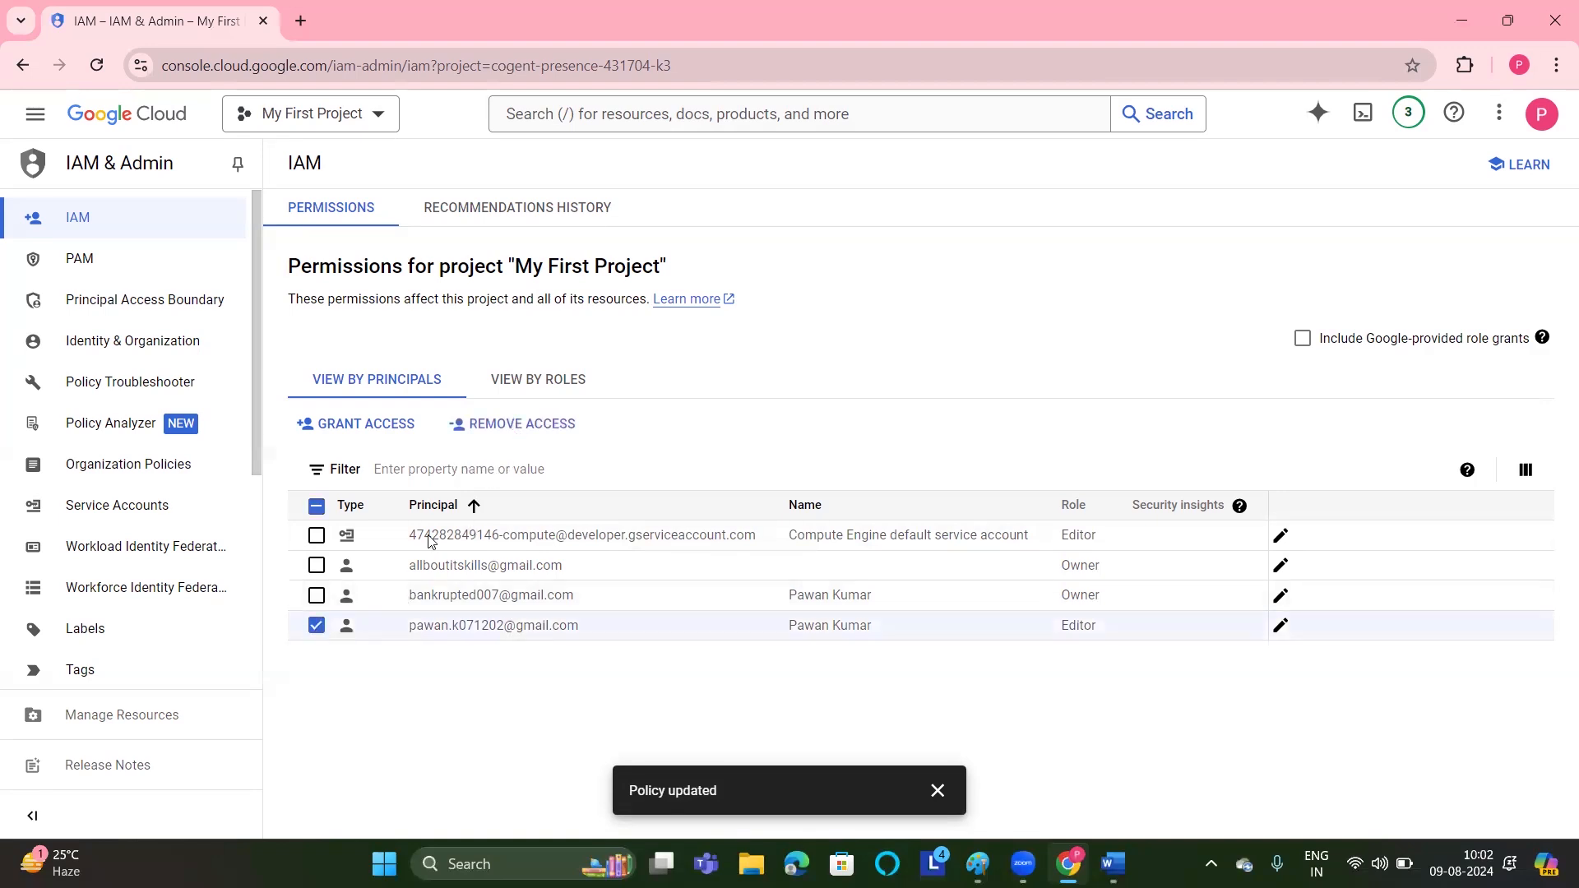
click(519, 426)
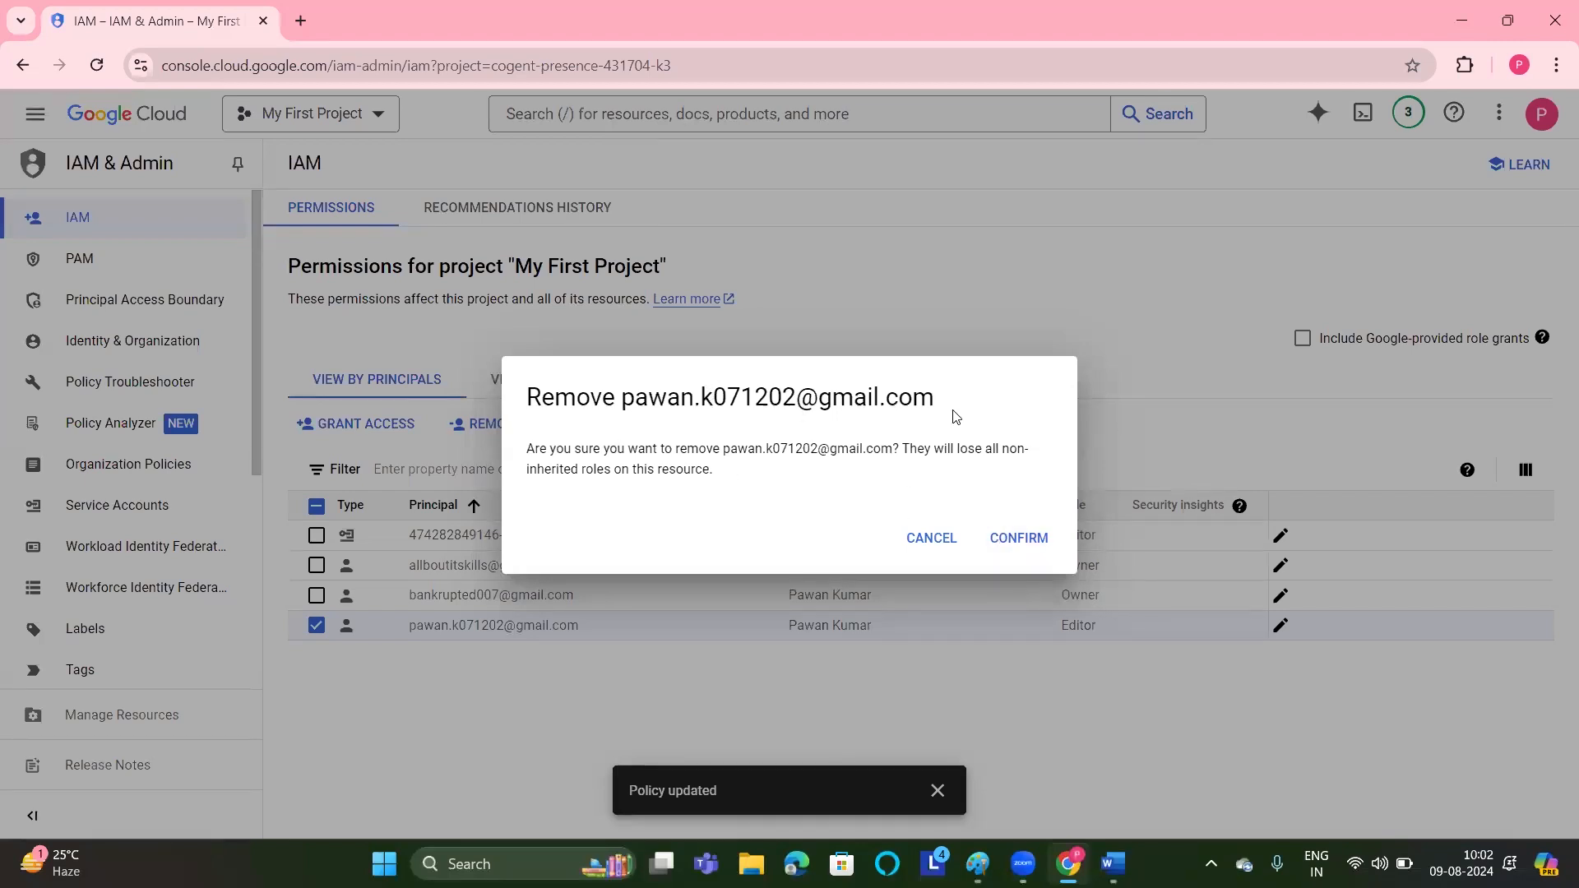
click(932, 538)
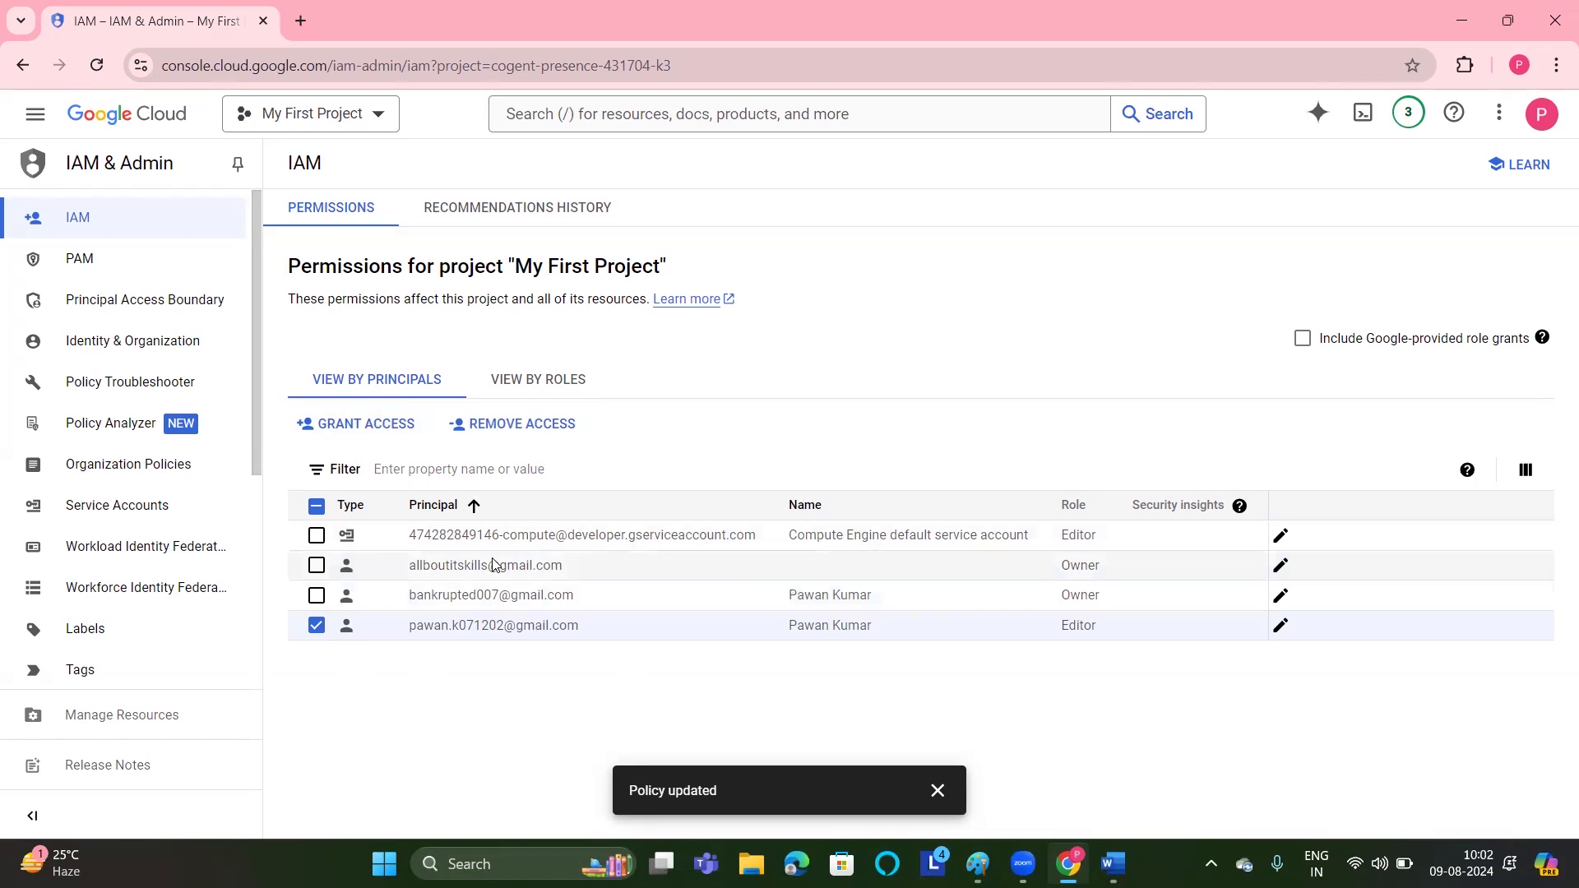
View the project's permissions by role and expand the Owner and Editor roles to list their principals.
click(551, 384)
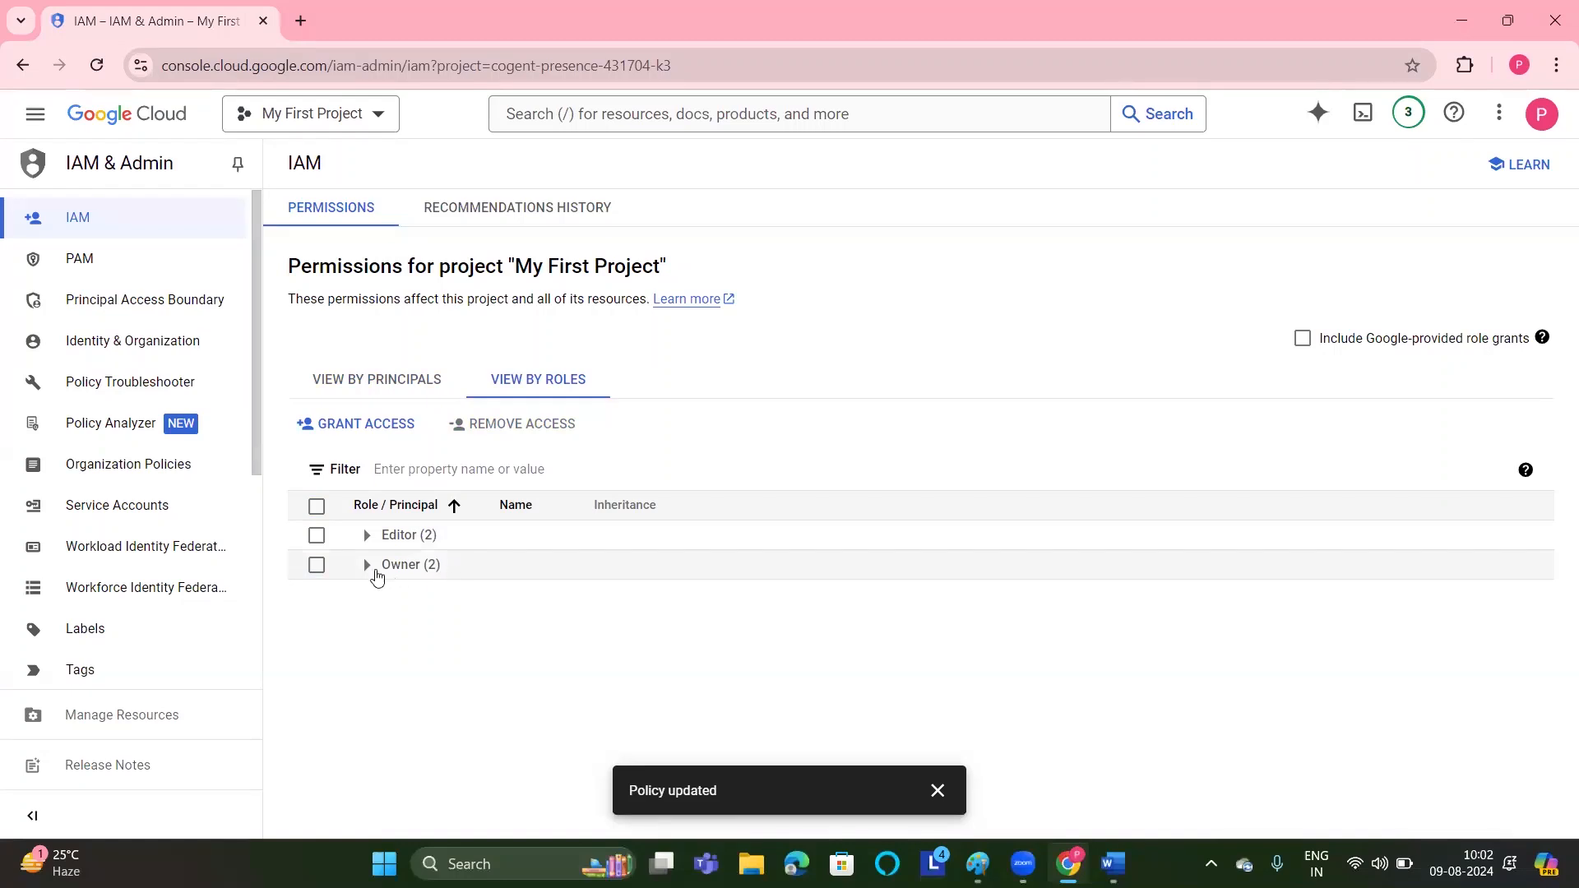
click(364, 565)
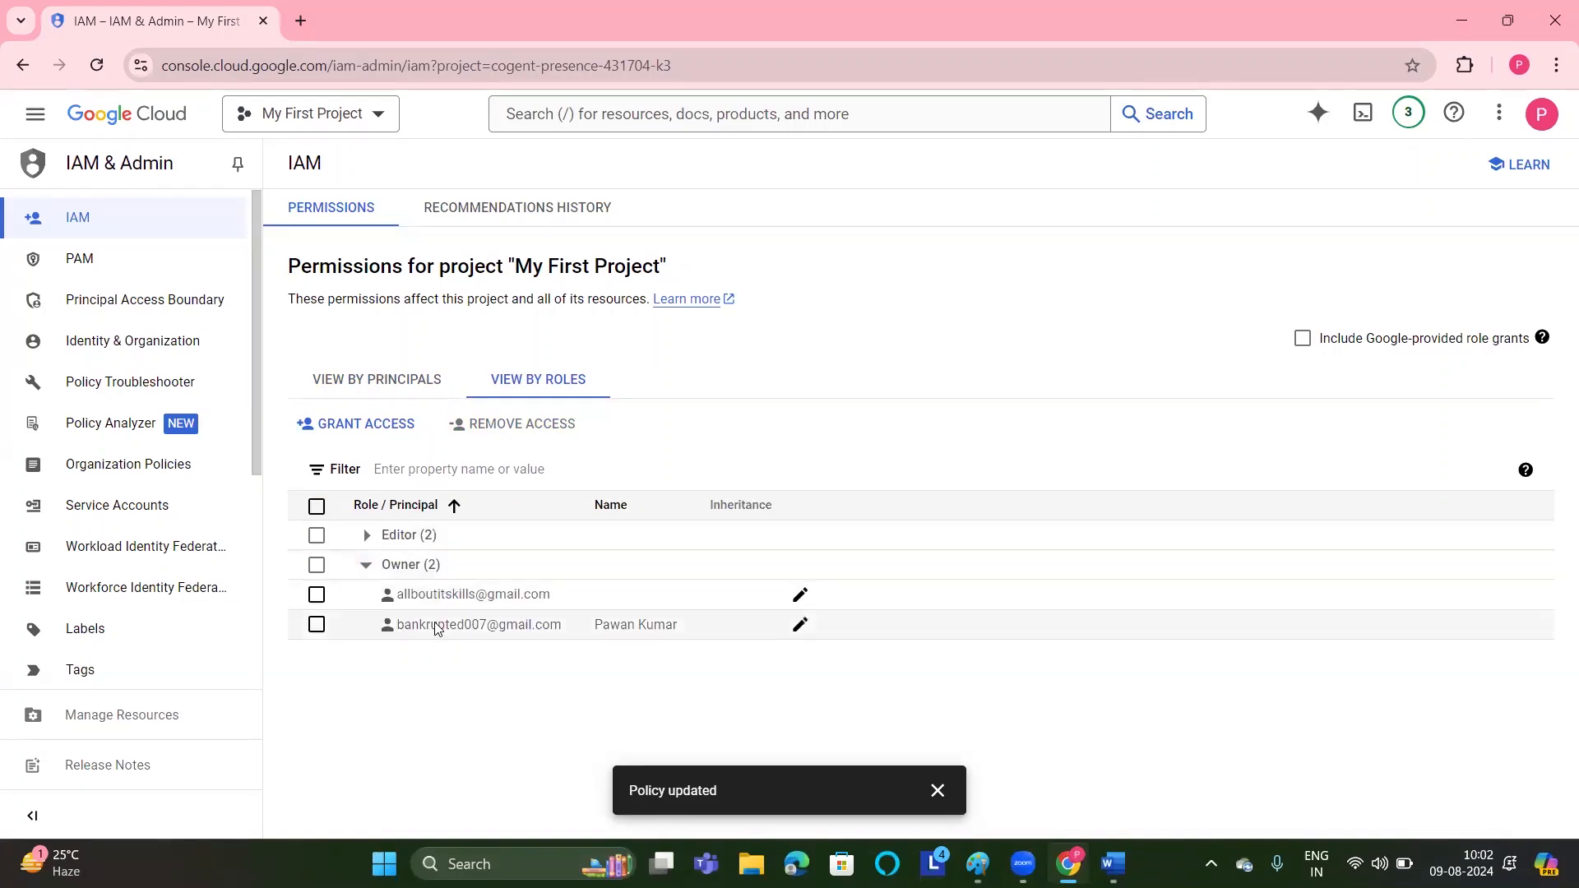
click(367, 536)
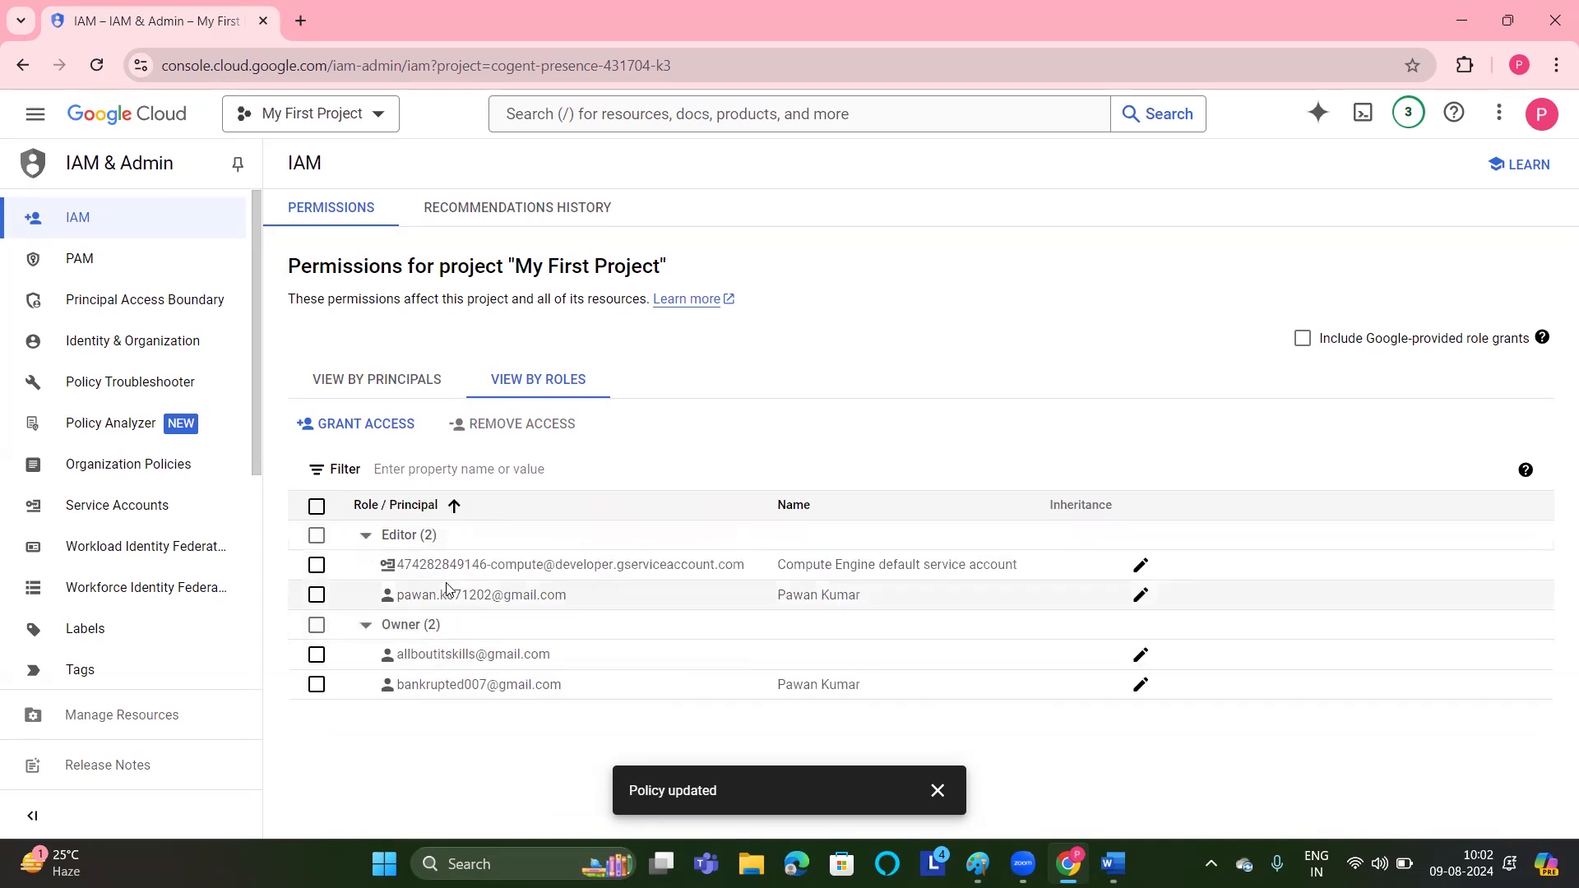
Change the newly added Editor principal's role to the basic Viewer role and save the access change.
click(316, 597)
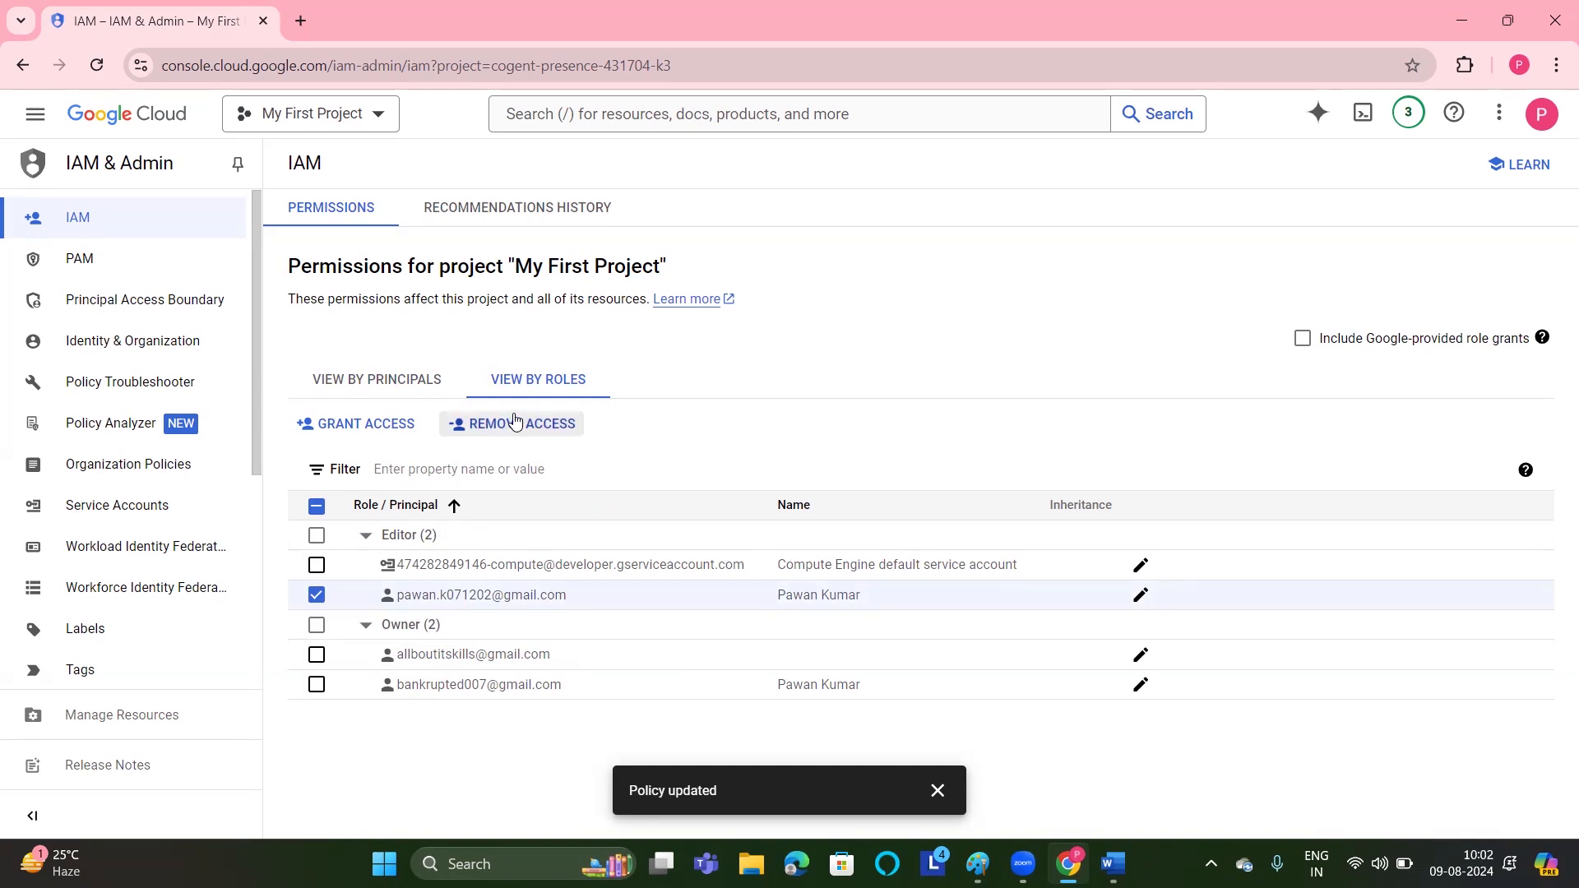
click(1141, 596)
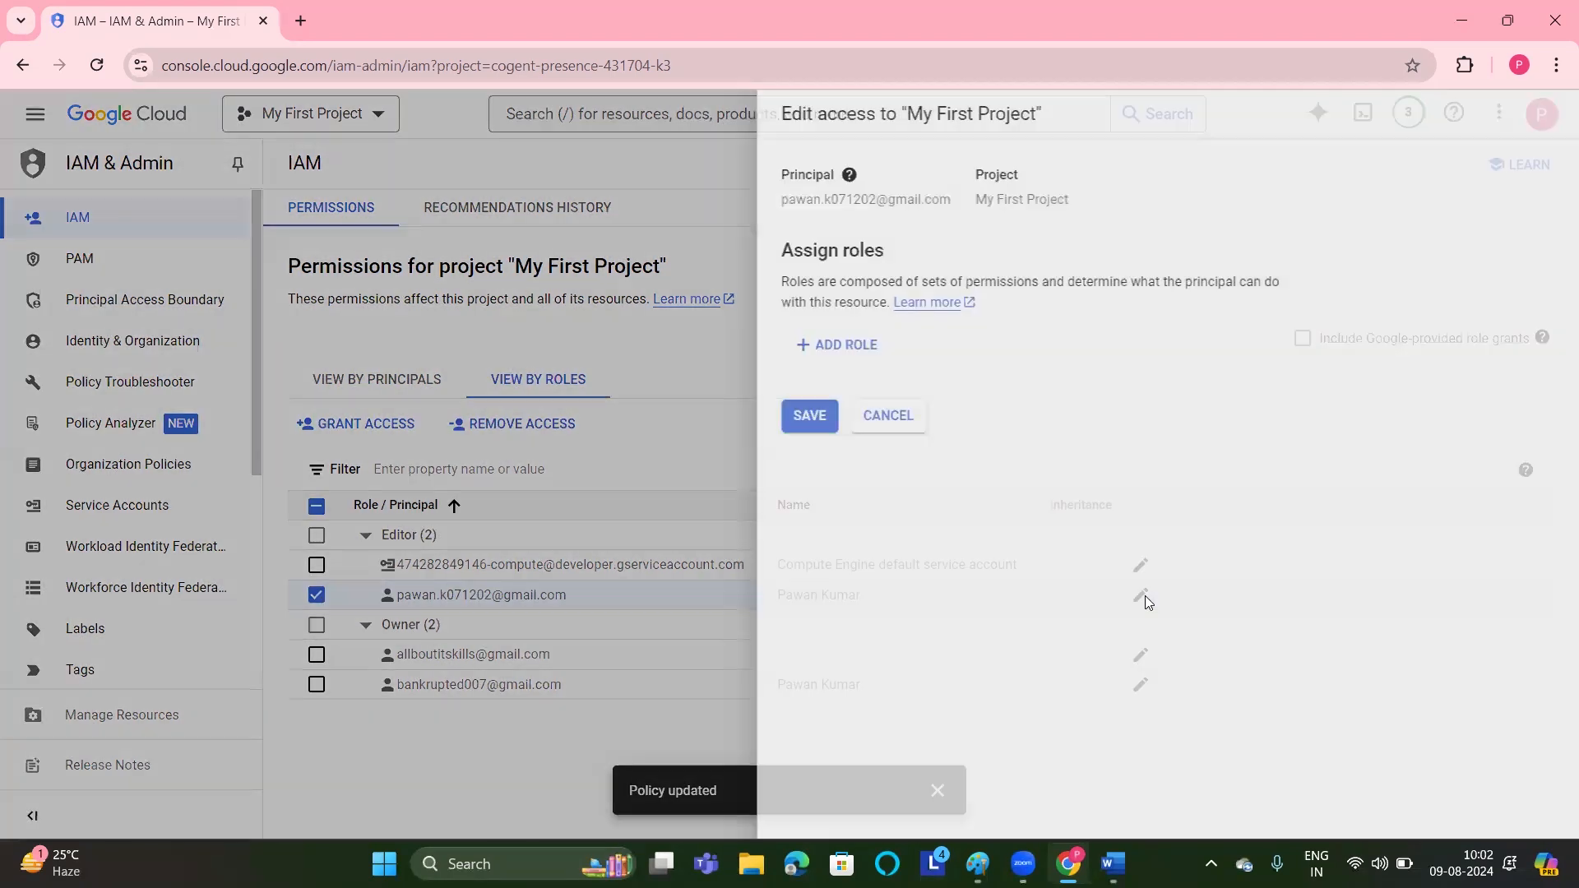
click(826, 352)
click(782, 349)
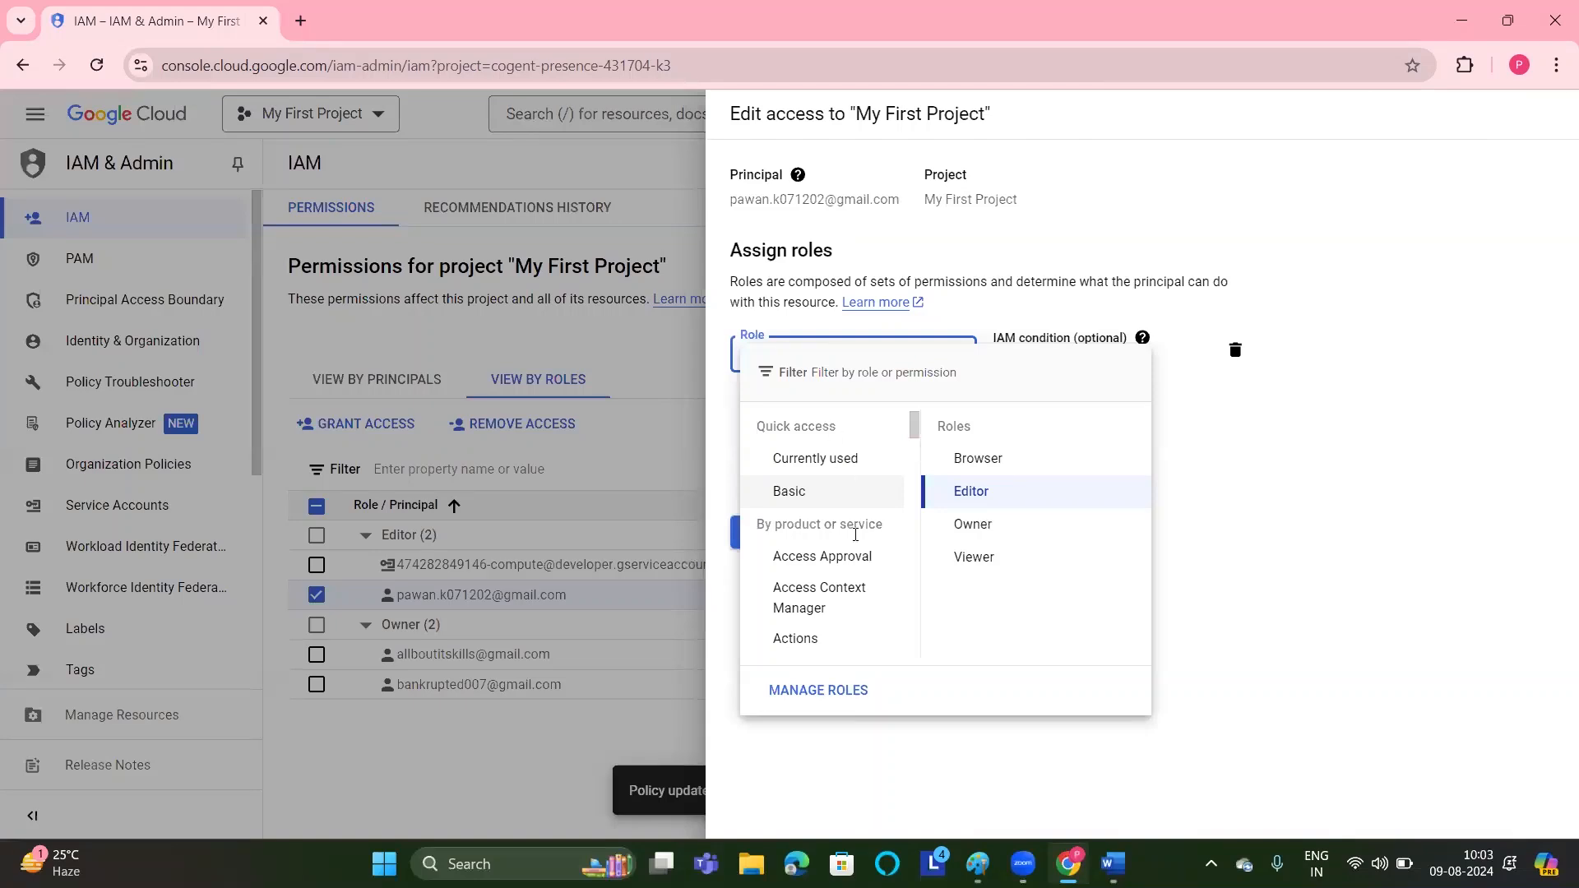
click(823, 556)
click(823, 493)
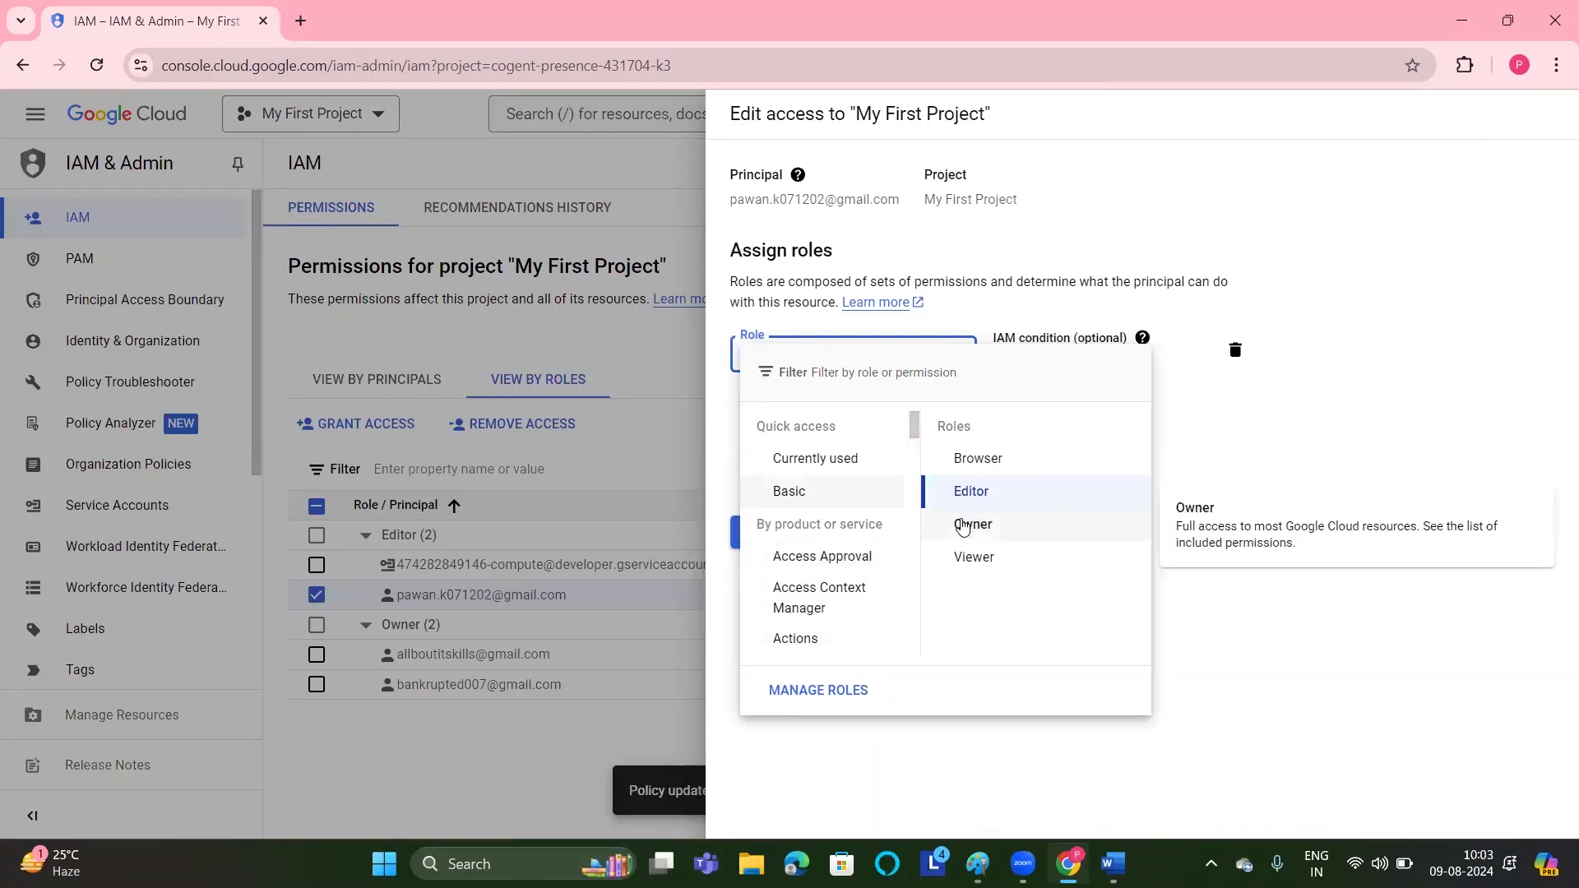
click(963, 559)
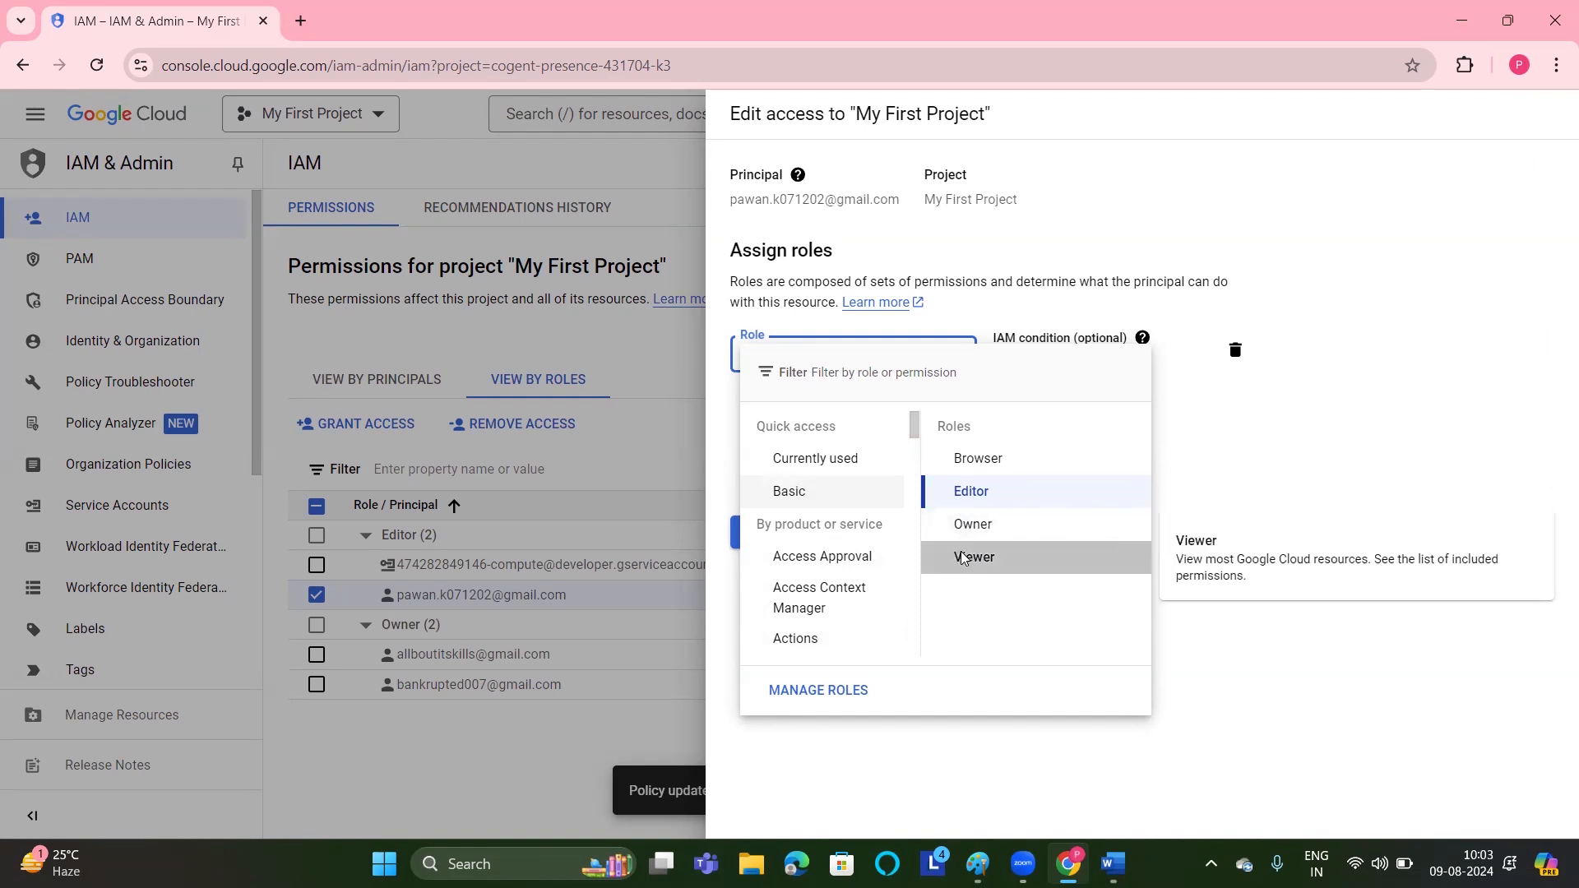
click(758, 516)
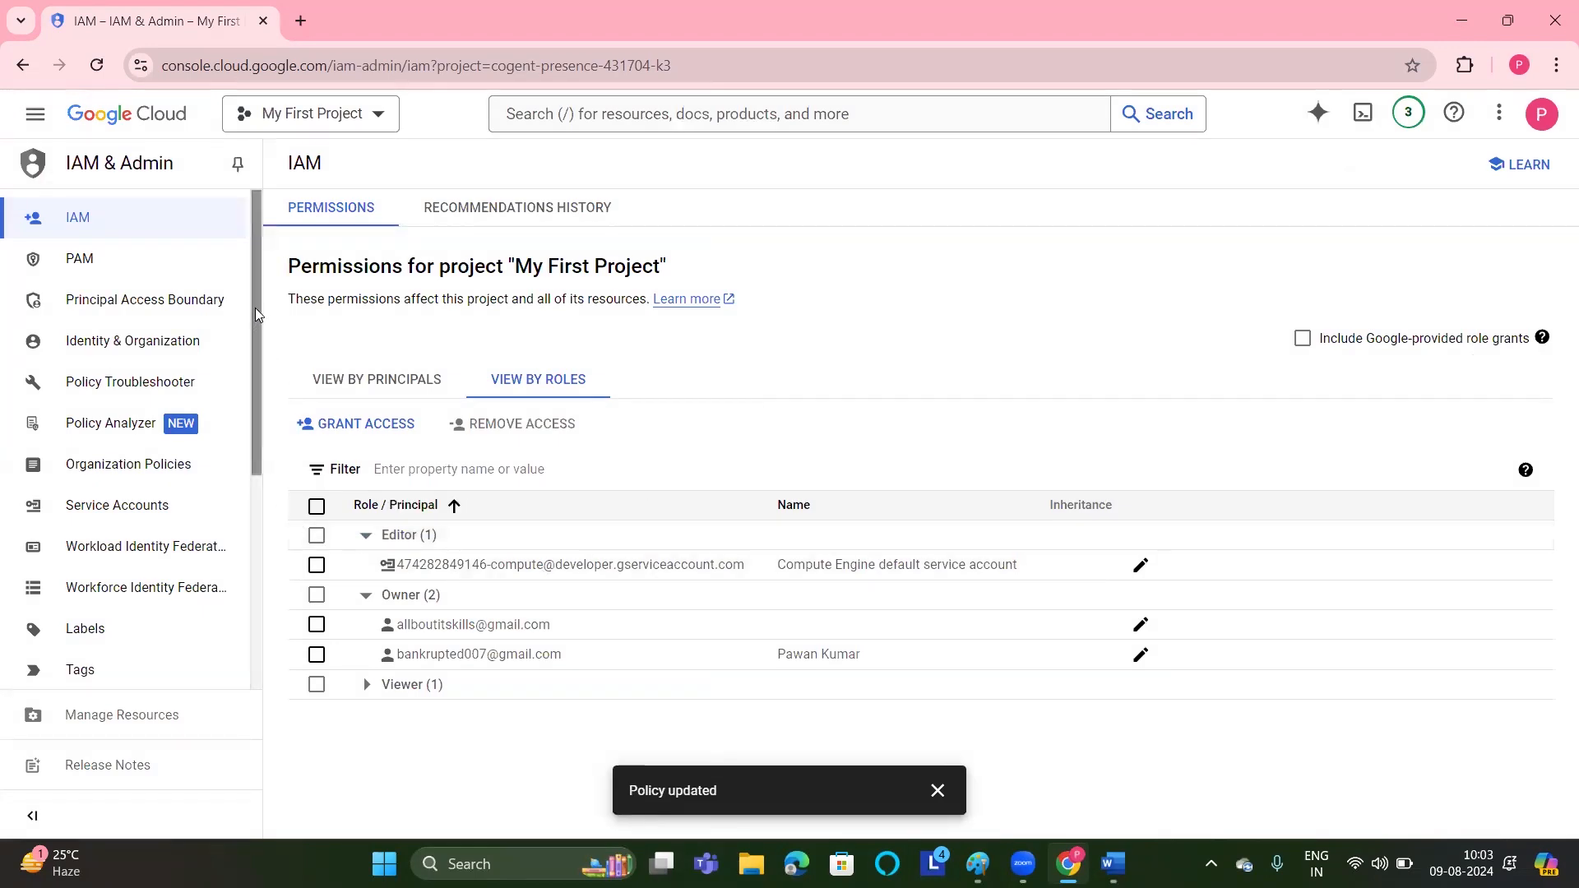
Review the project's service accounts, check the project picker without switching, and show the actions available for the default Compute Engine account.
drag(253, 307, 263, 456)
click(143, 249)
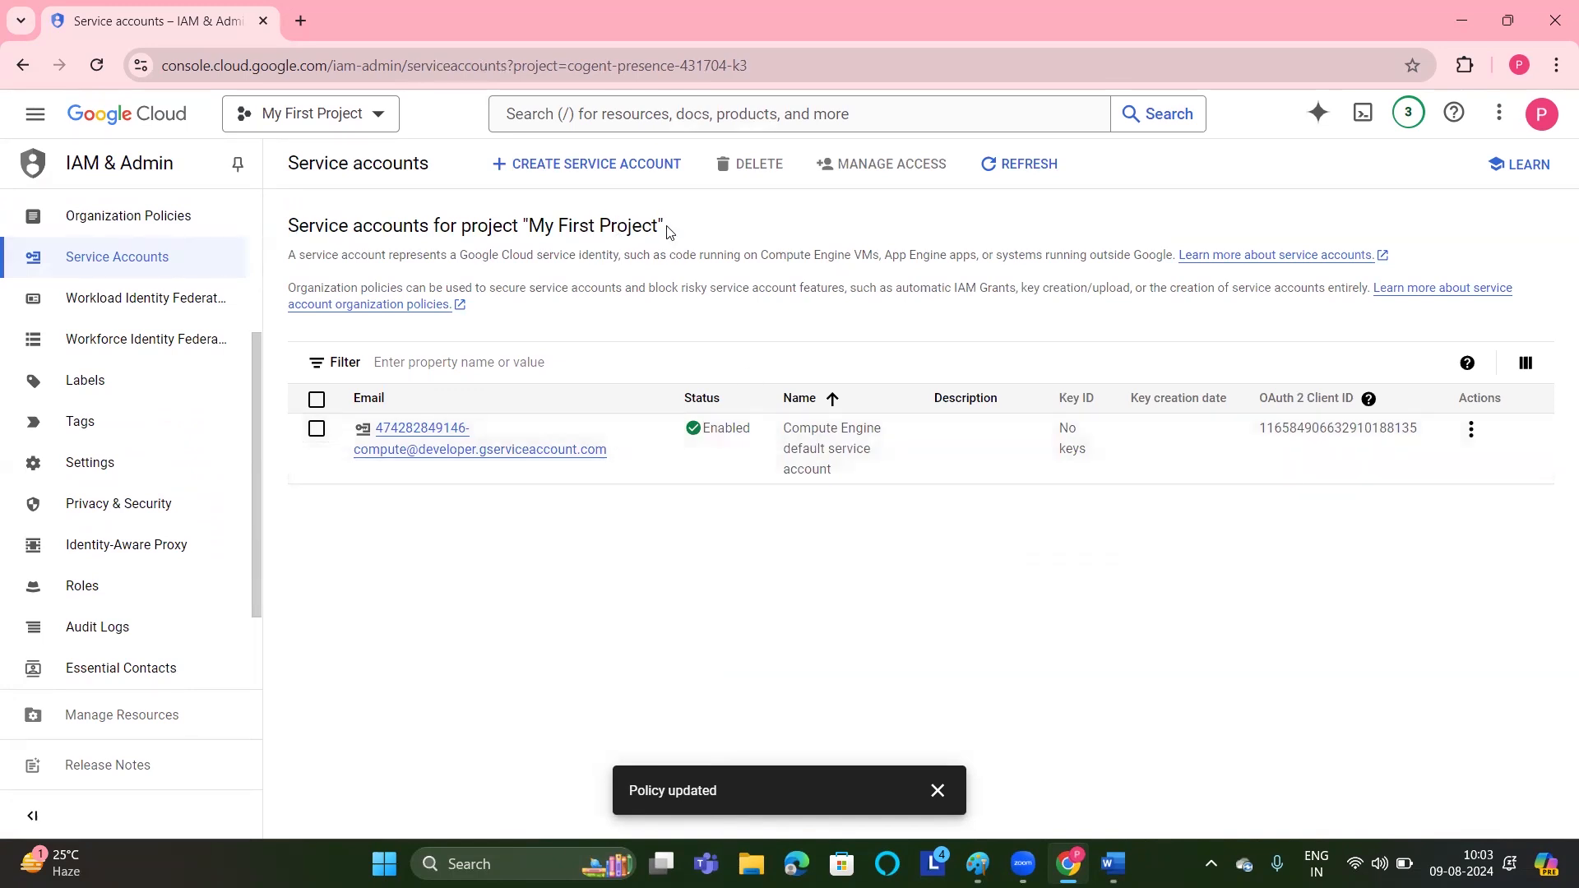
drag(667, 229, 546, 228)
click(374, 119)
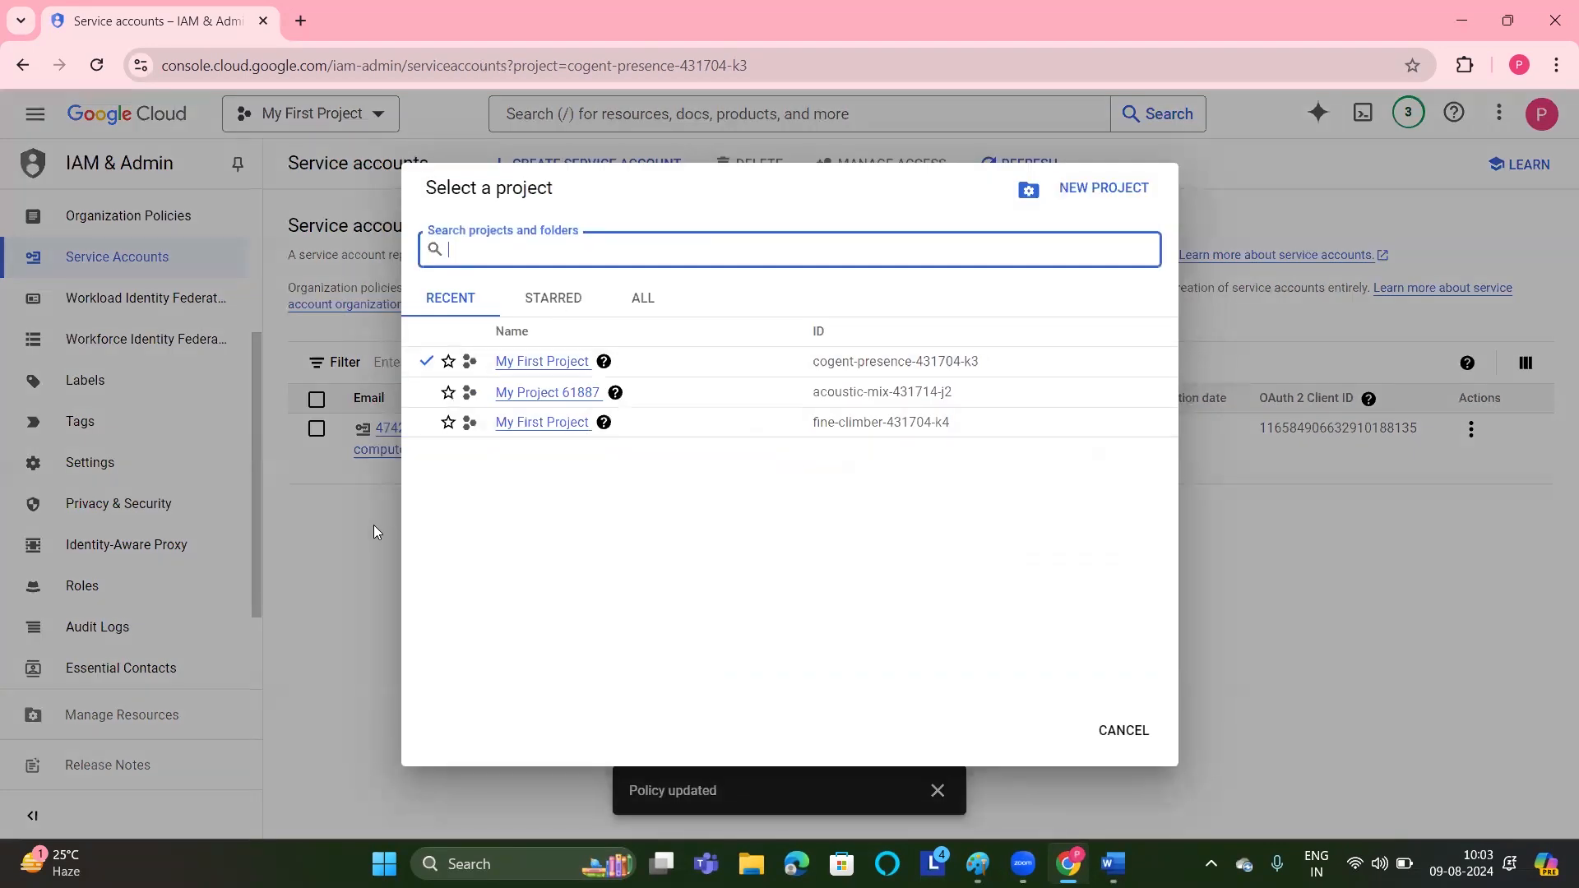
click(1116, 729)
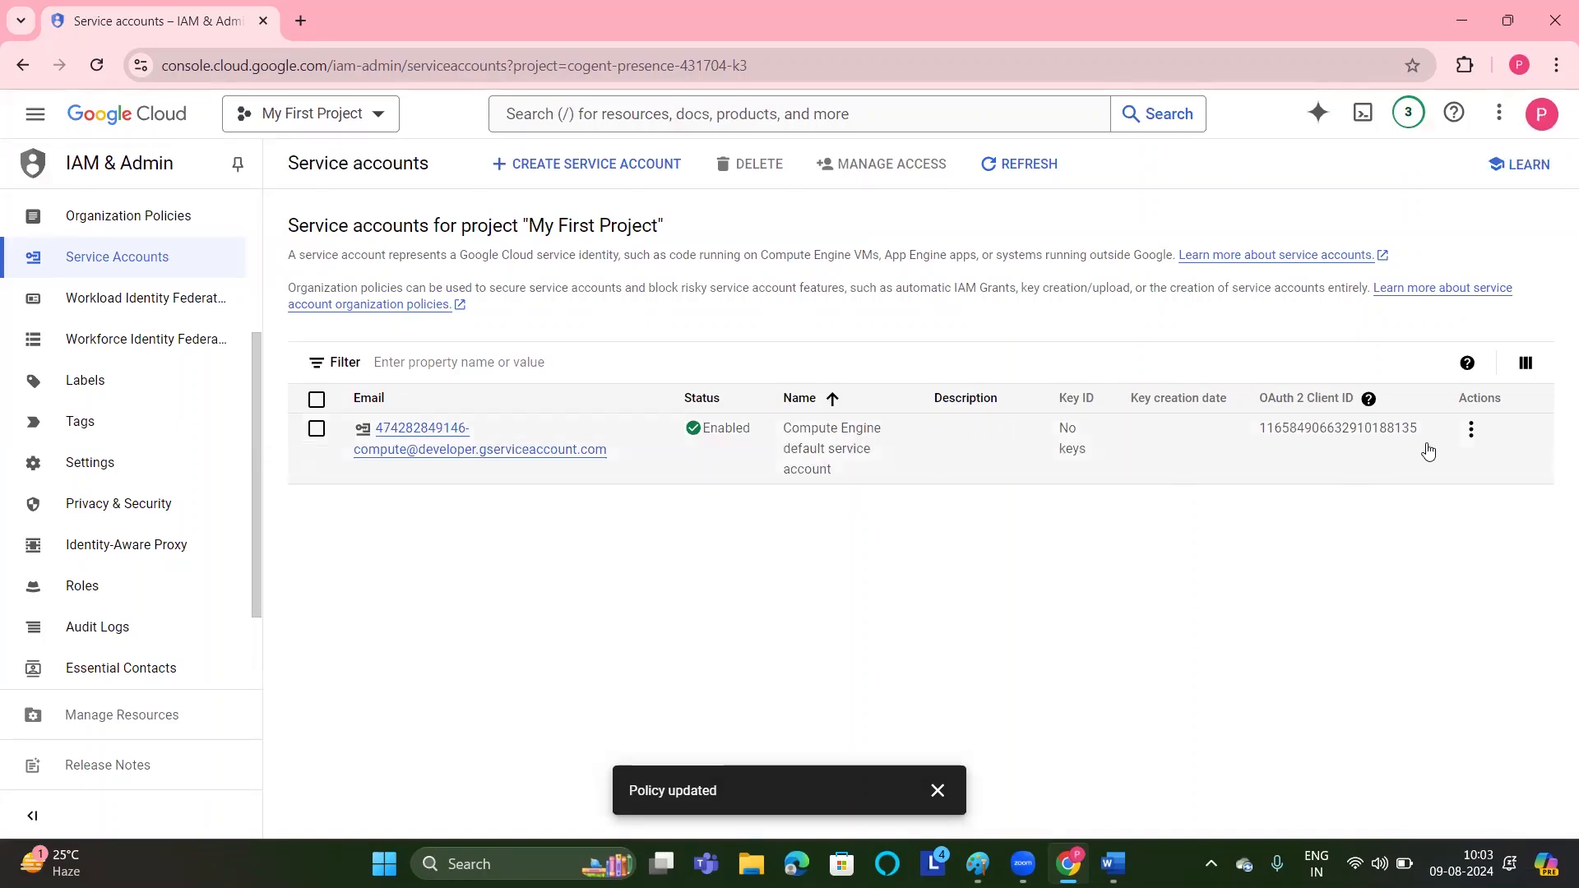
click(1472, 429)
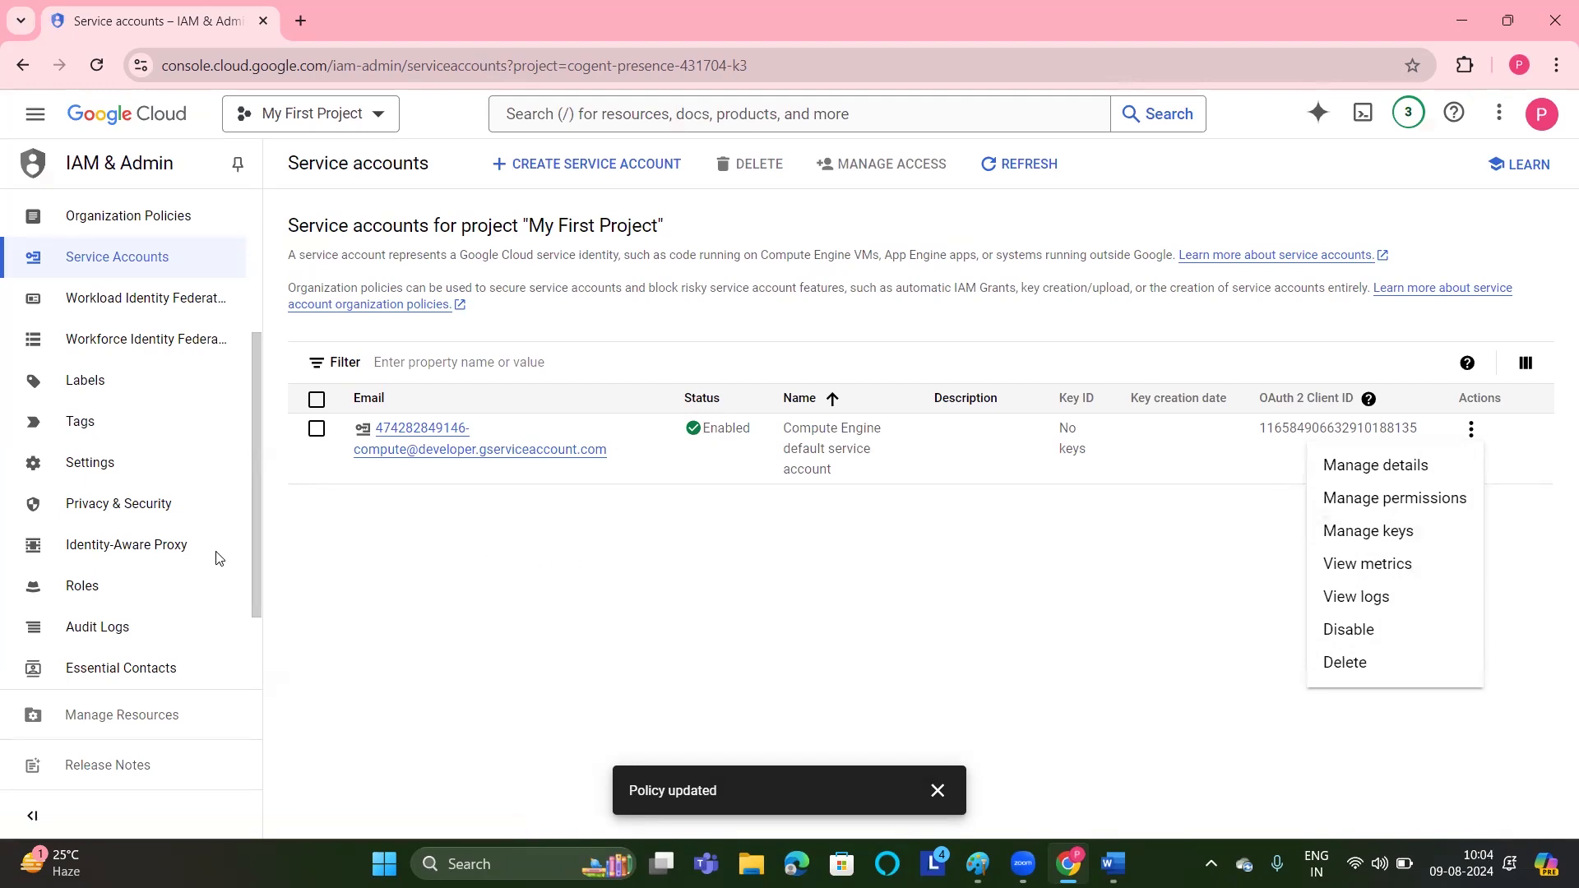
Open the project's Roles page under IAM & Admin, retrying the page load.
click(79, 586)
click(79, 586)
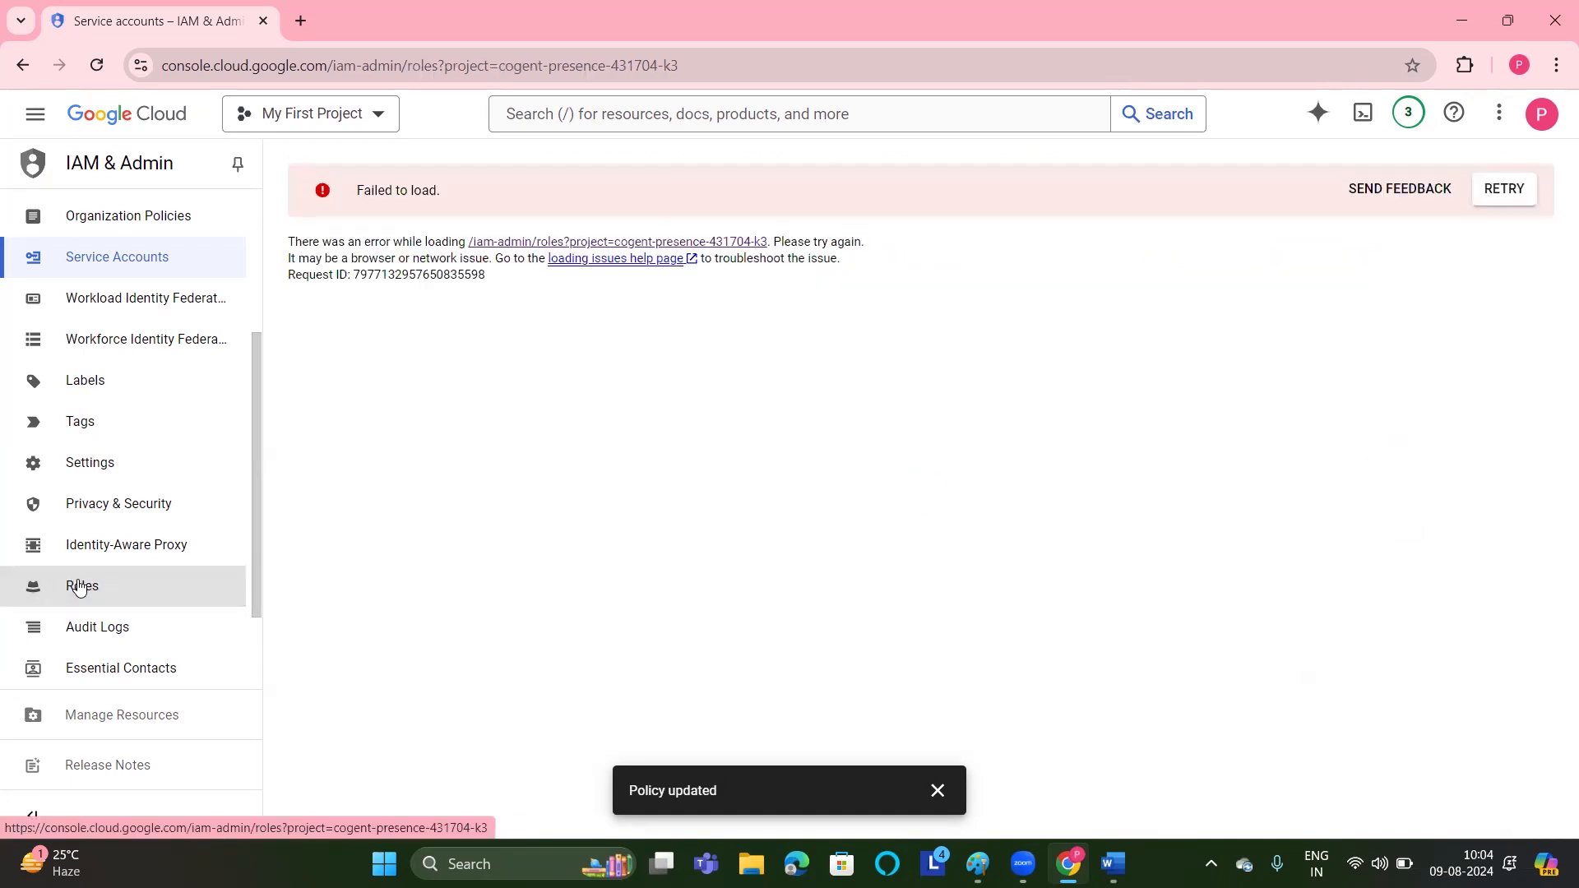
click(79, 586)
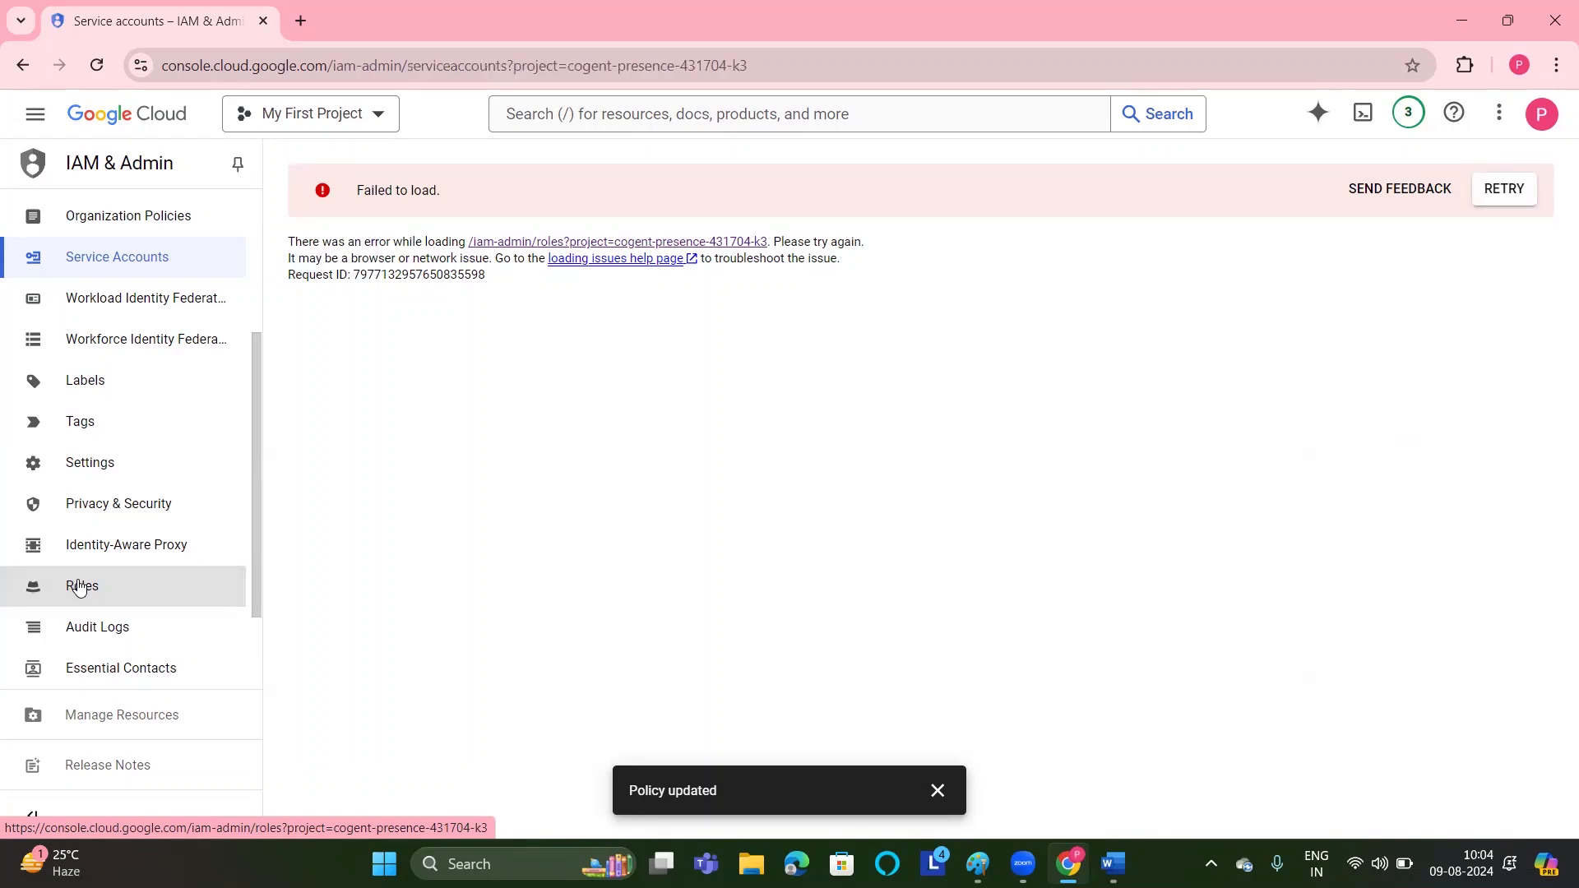
click(1504, 189)
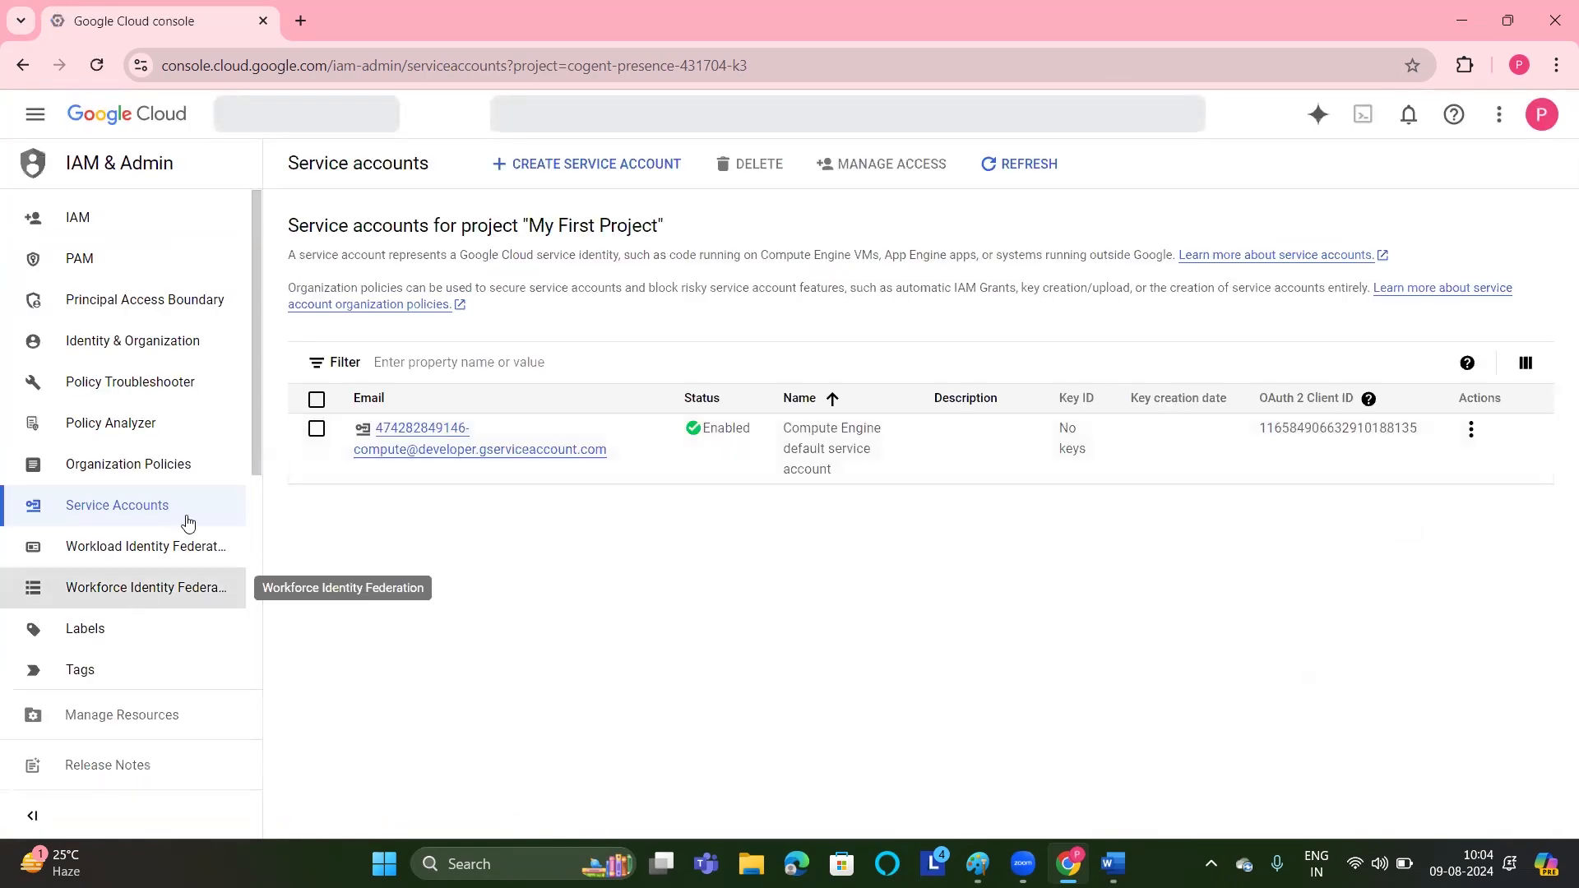
drag(255, 399, 244, 574)
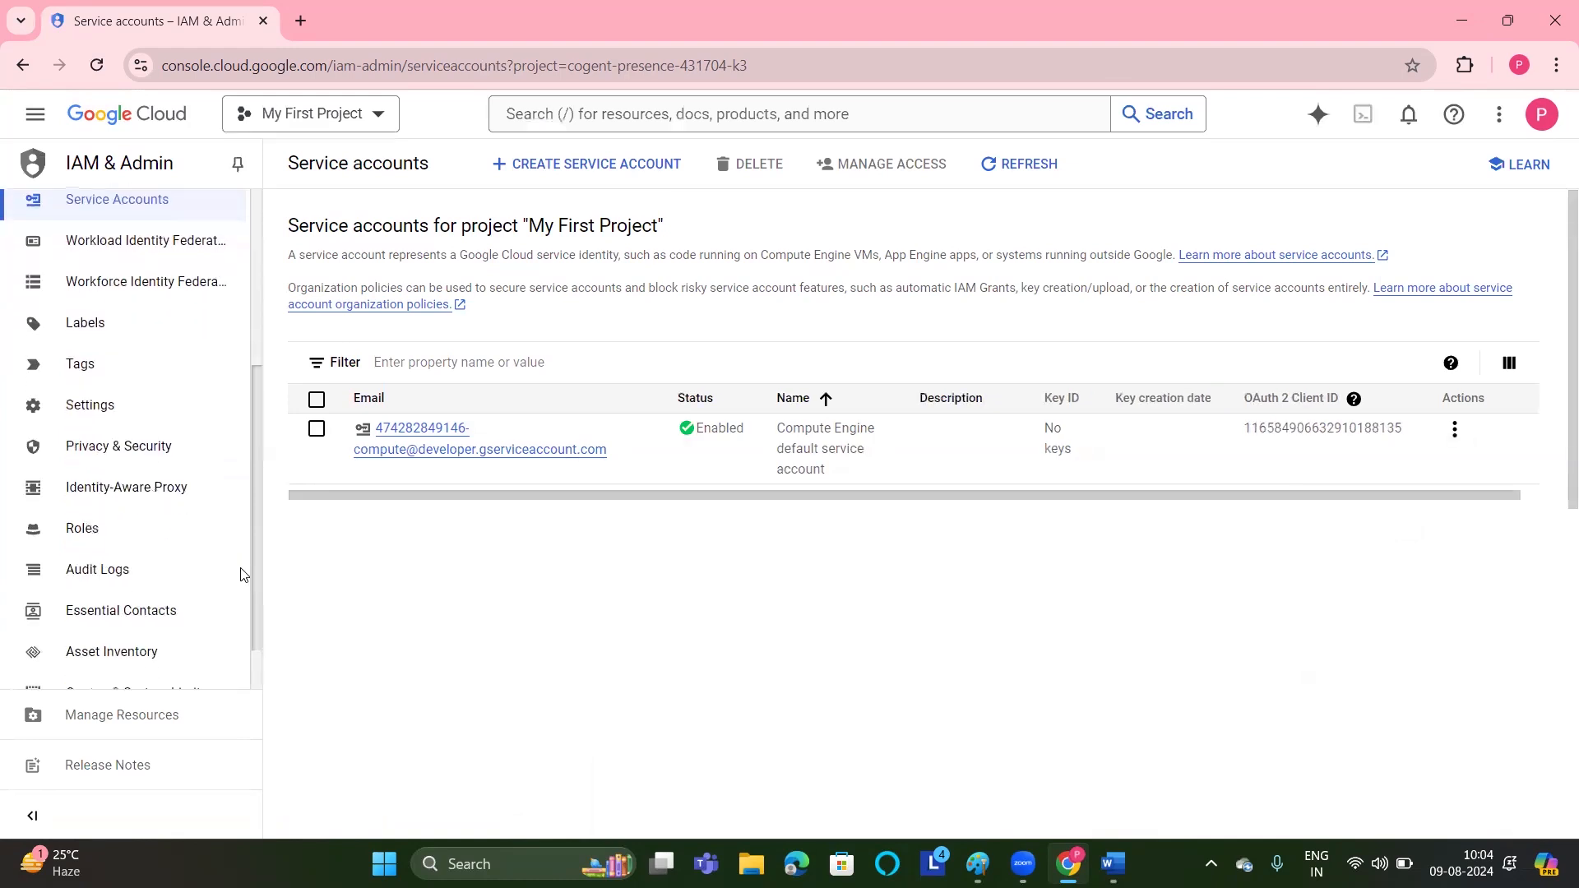
click(122, 535)
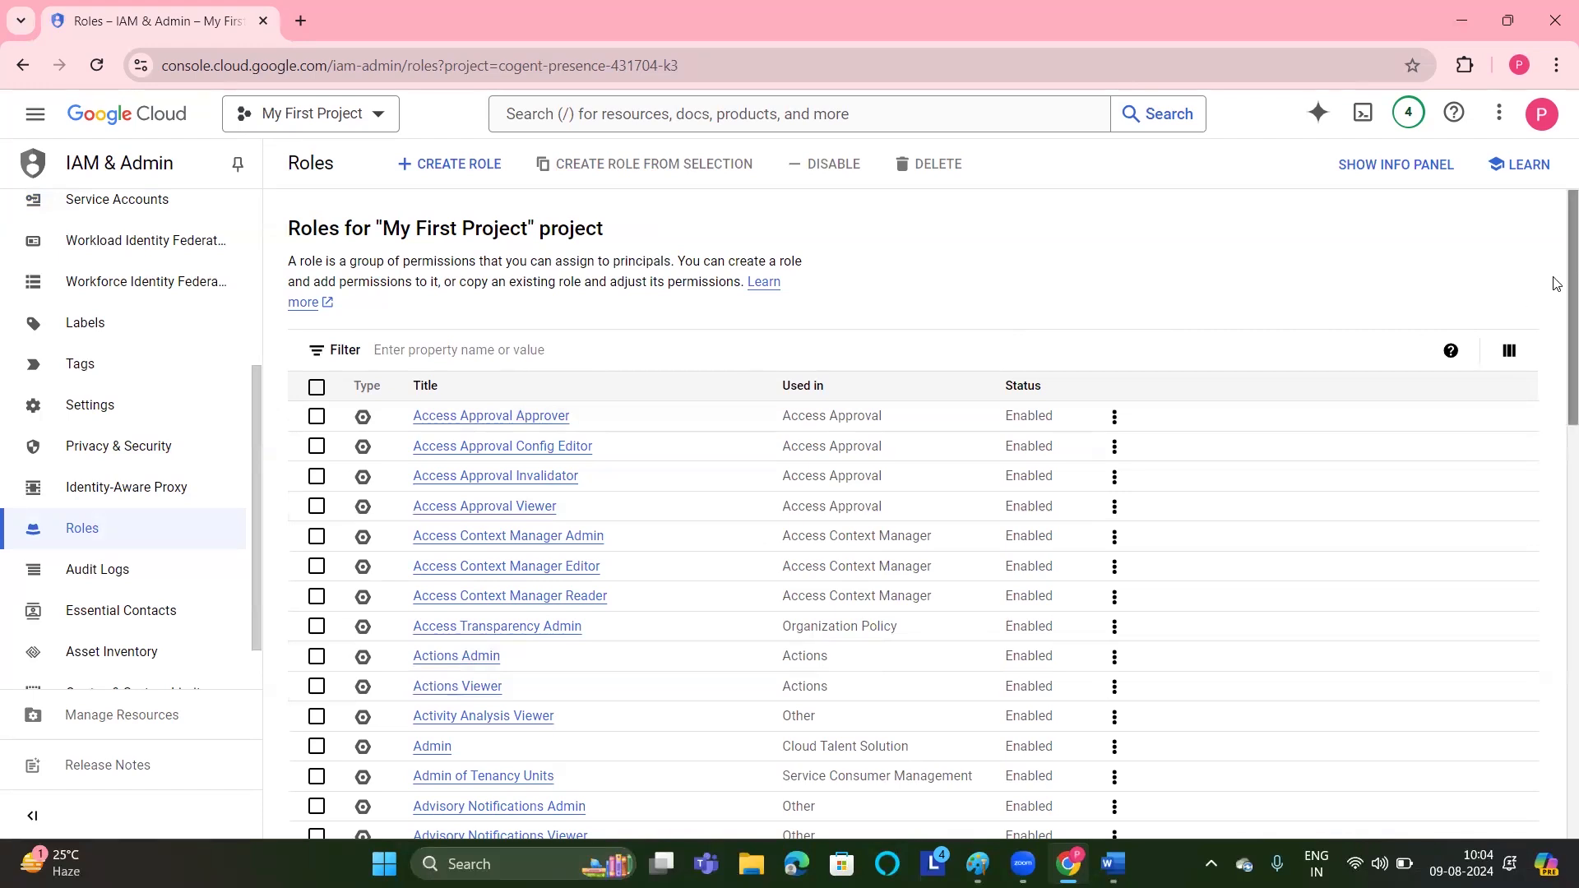
Look through the list of roles and filter it for "billing", choosing Billing Account Administrator.
scroll(1555, 355, down, 2)
scroll(1556, 356, down, 10)
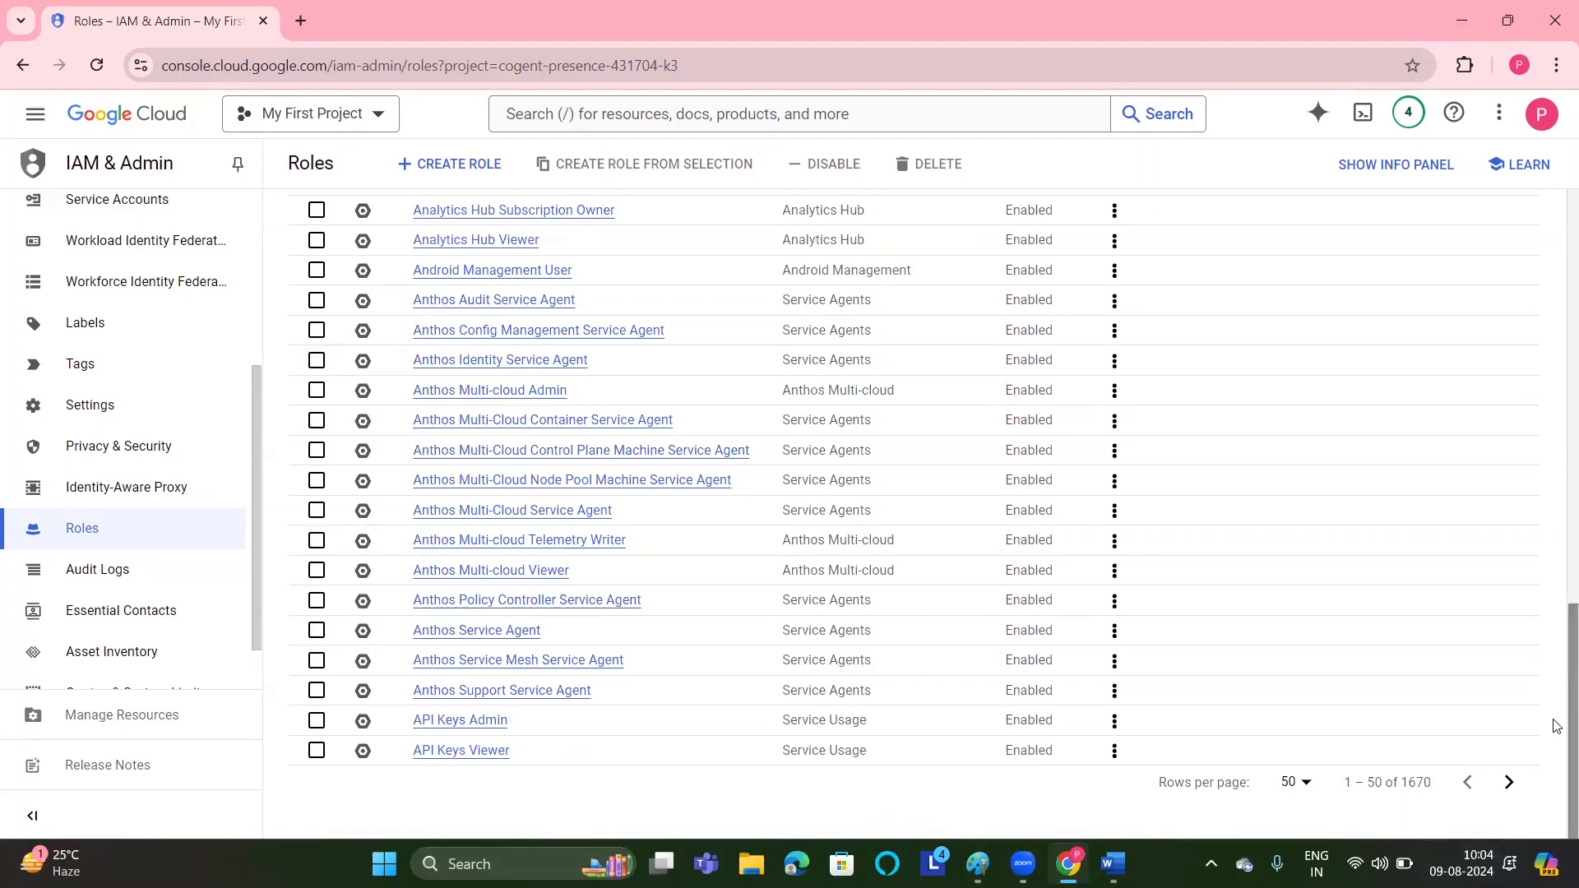
scroll(1556, 563, up, 2)
scroll(1556, 563, up, 8)
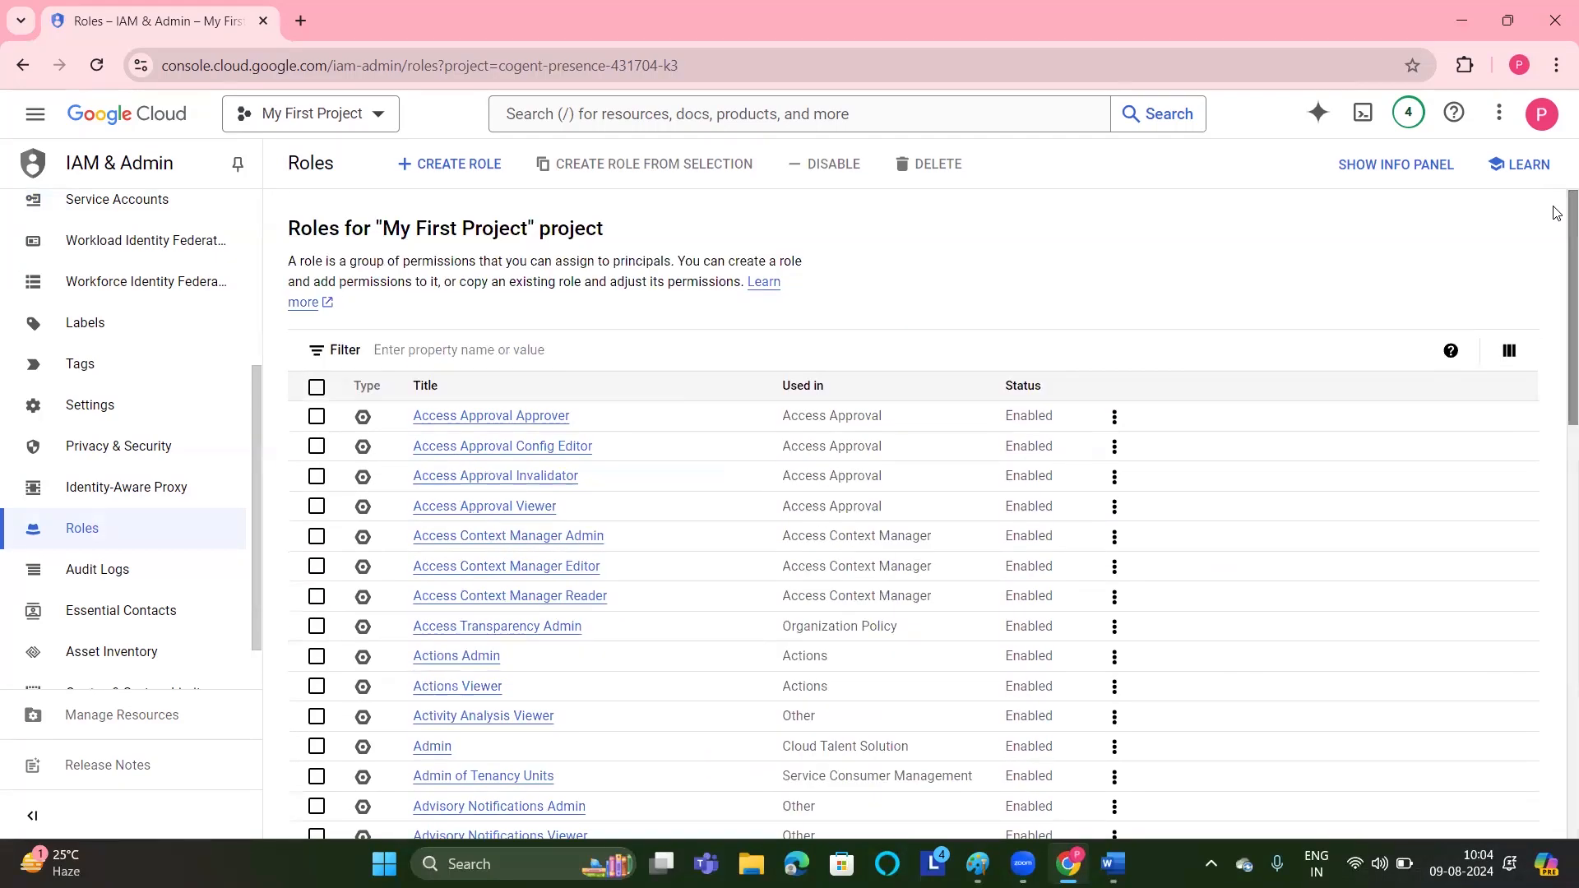
click(565, 349)
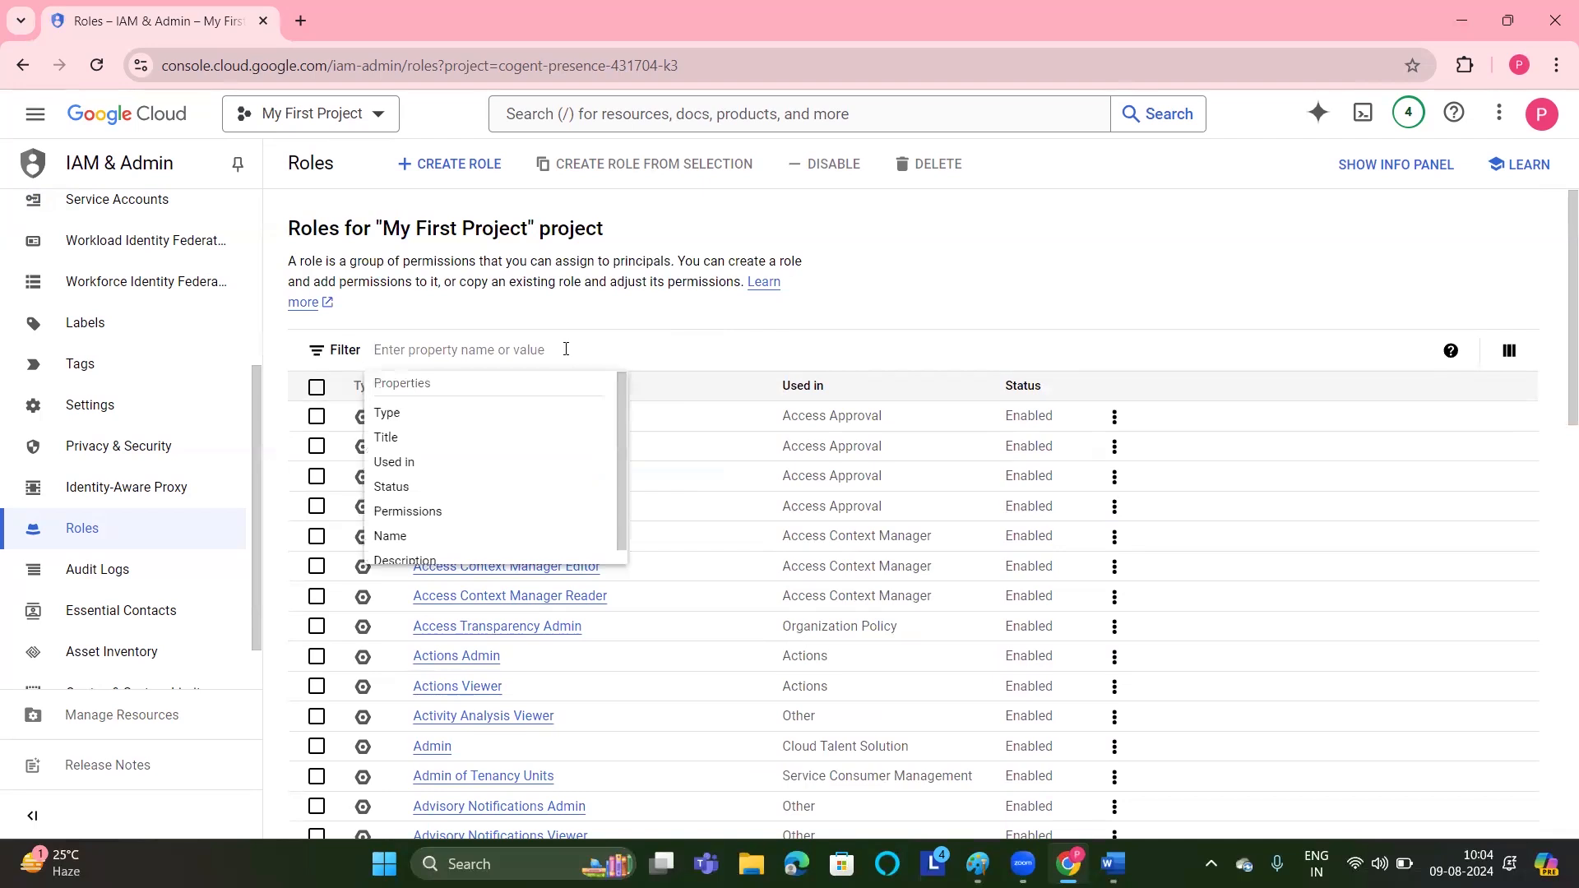
text(billin)
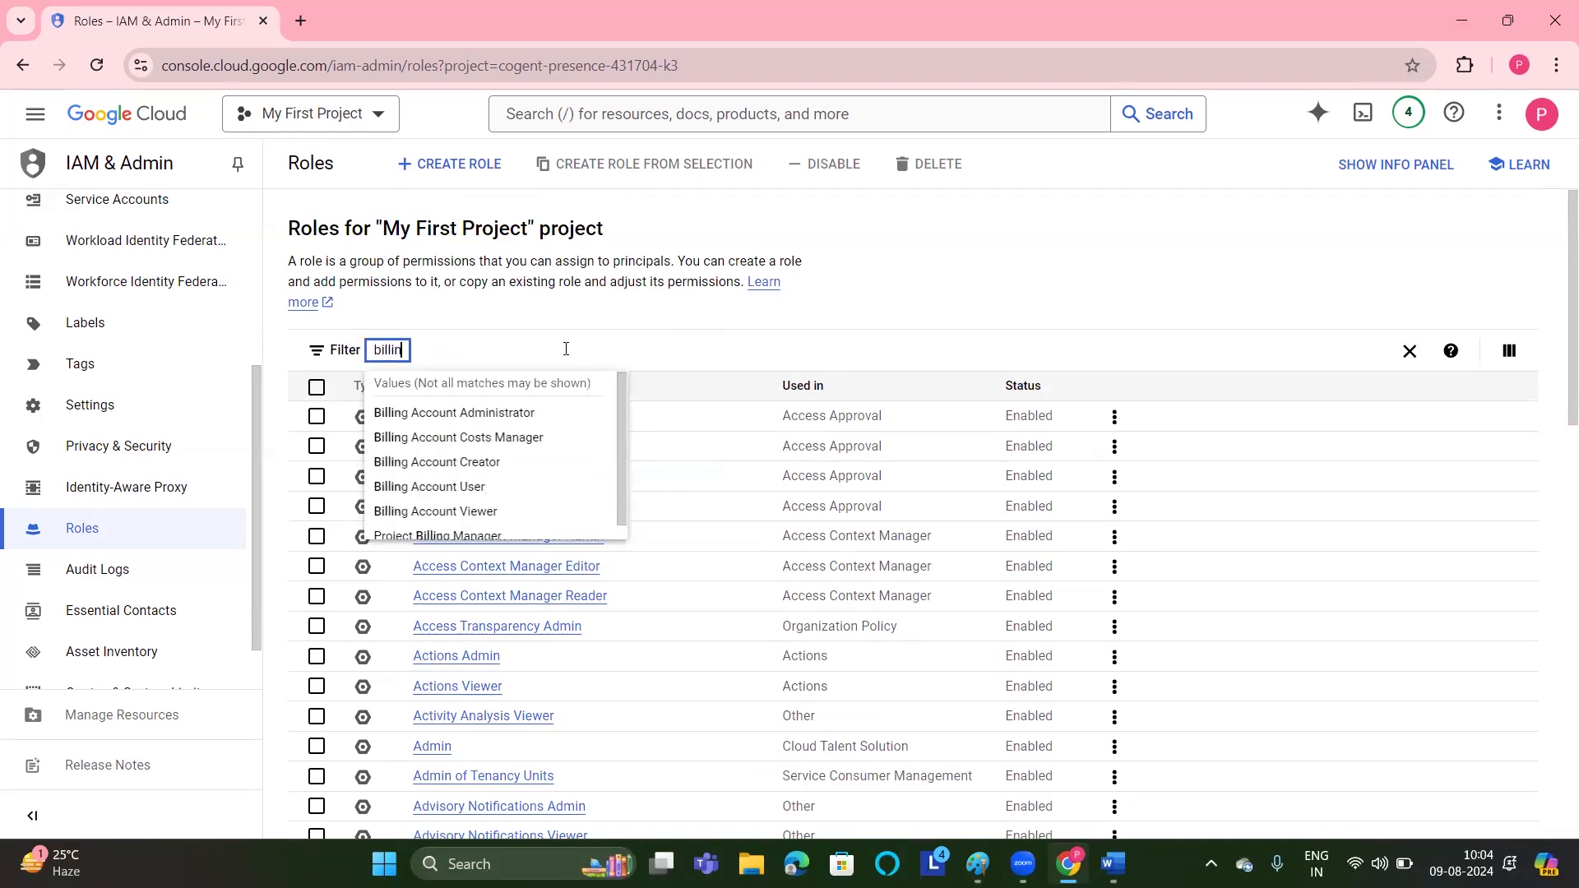
text(g)
drag(620, 406, 617, 461)
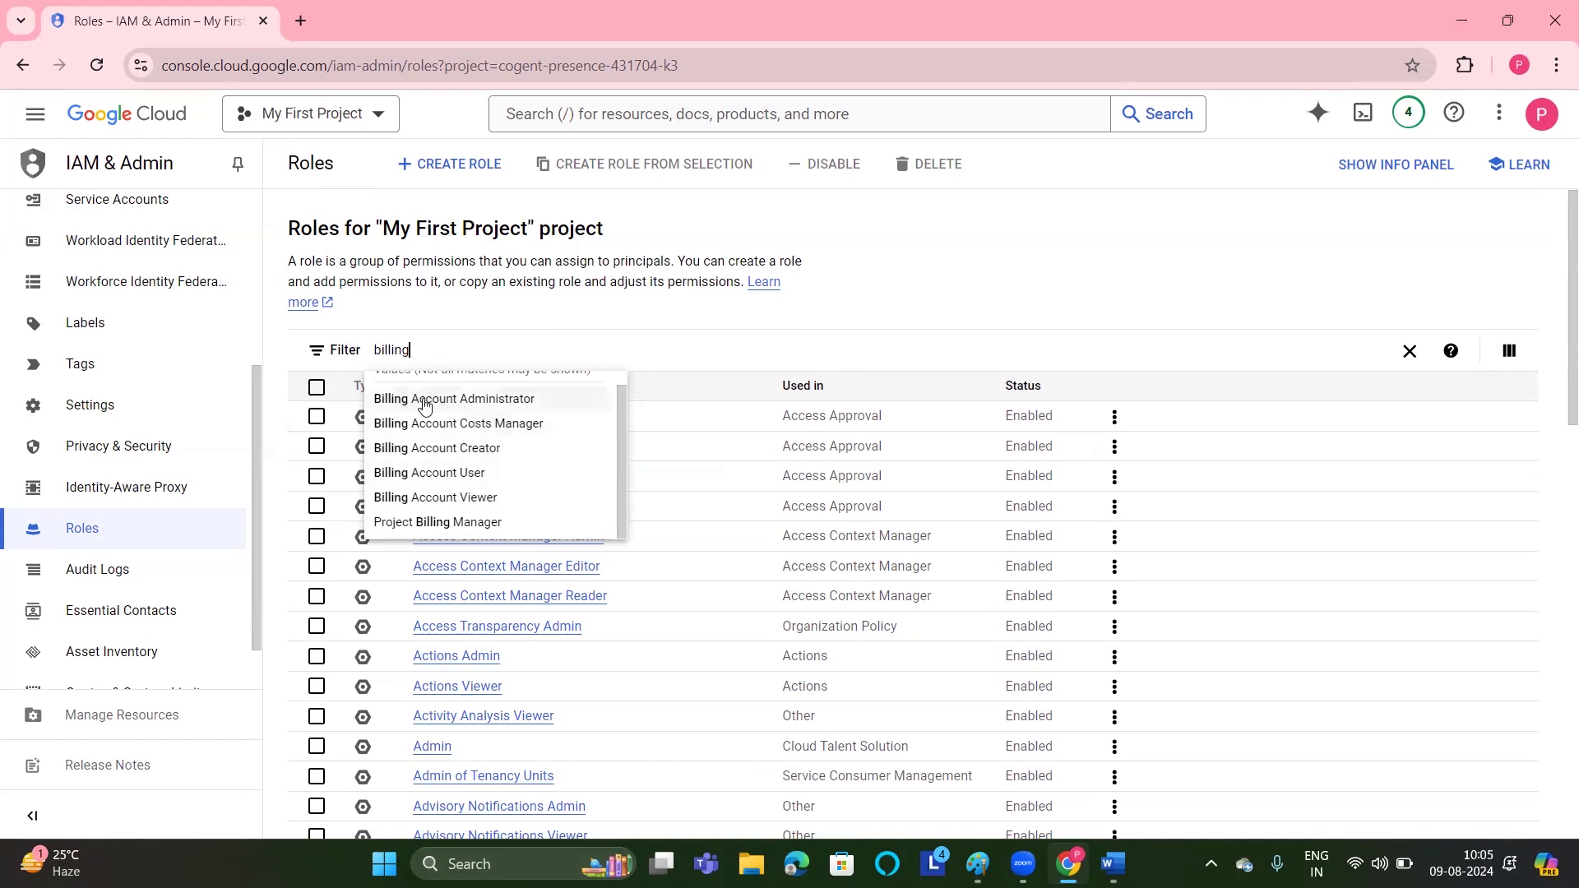
click(475, 403)
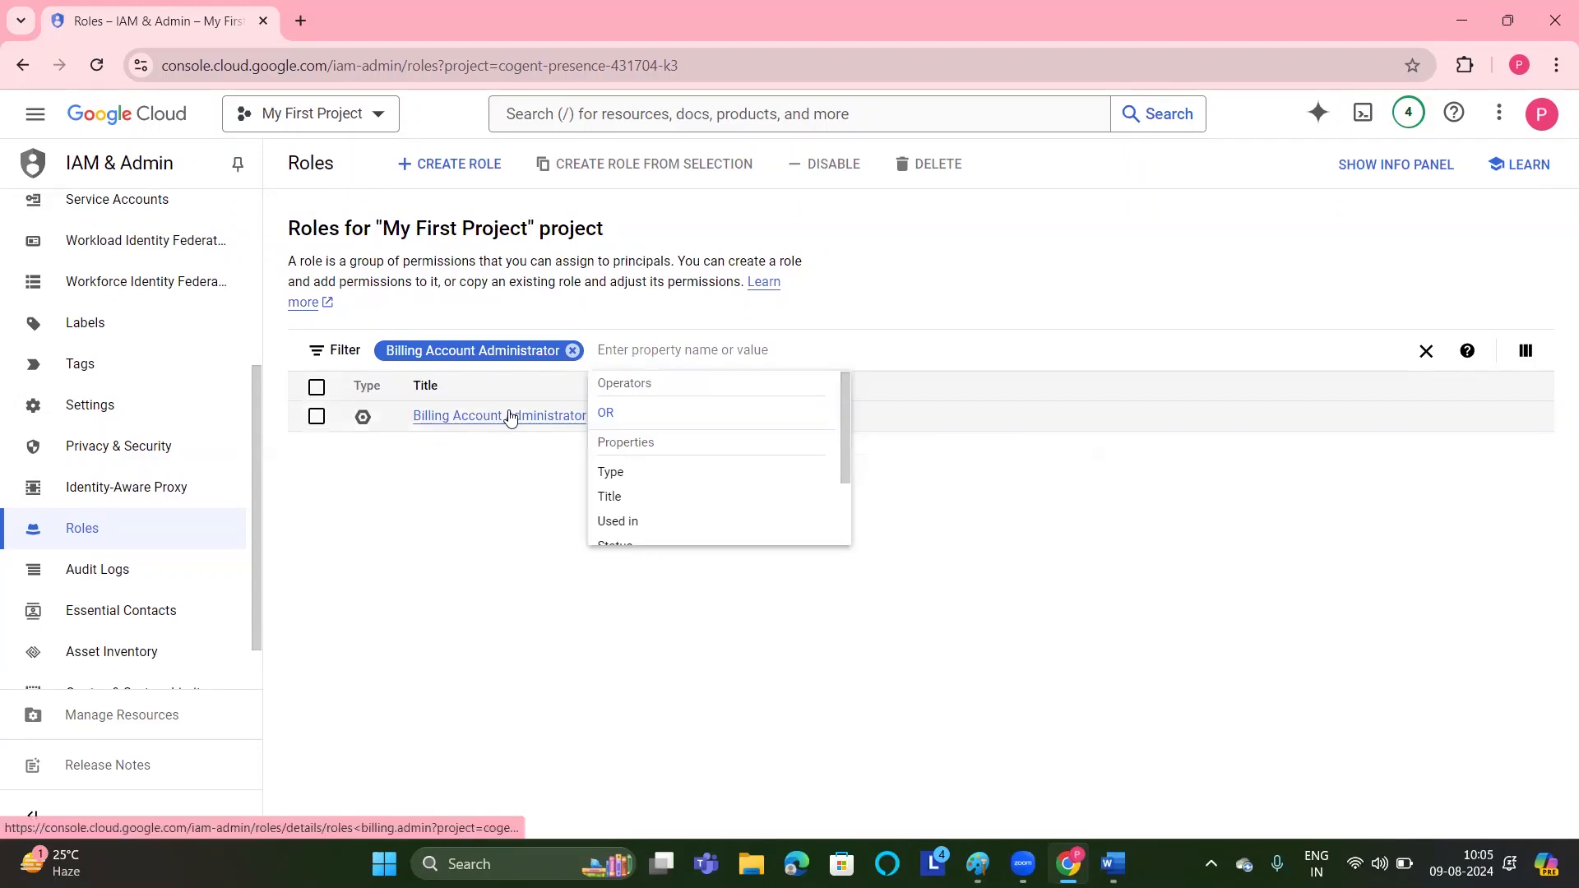
Examine the Billing Account Administrator role's description and assigned permissions, and return to the roles list.
click(510, 416)
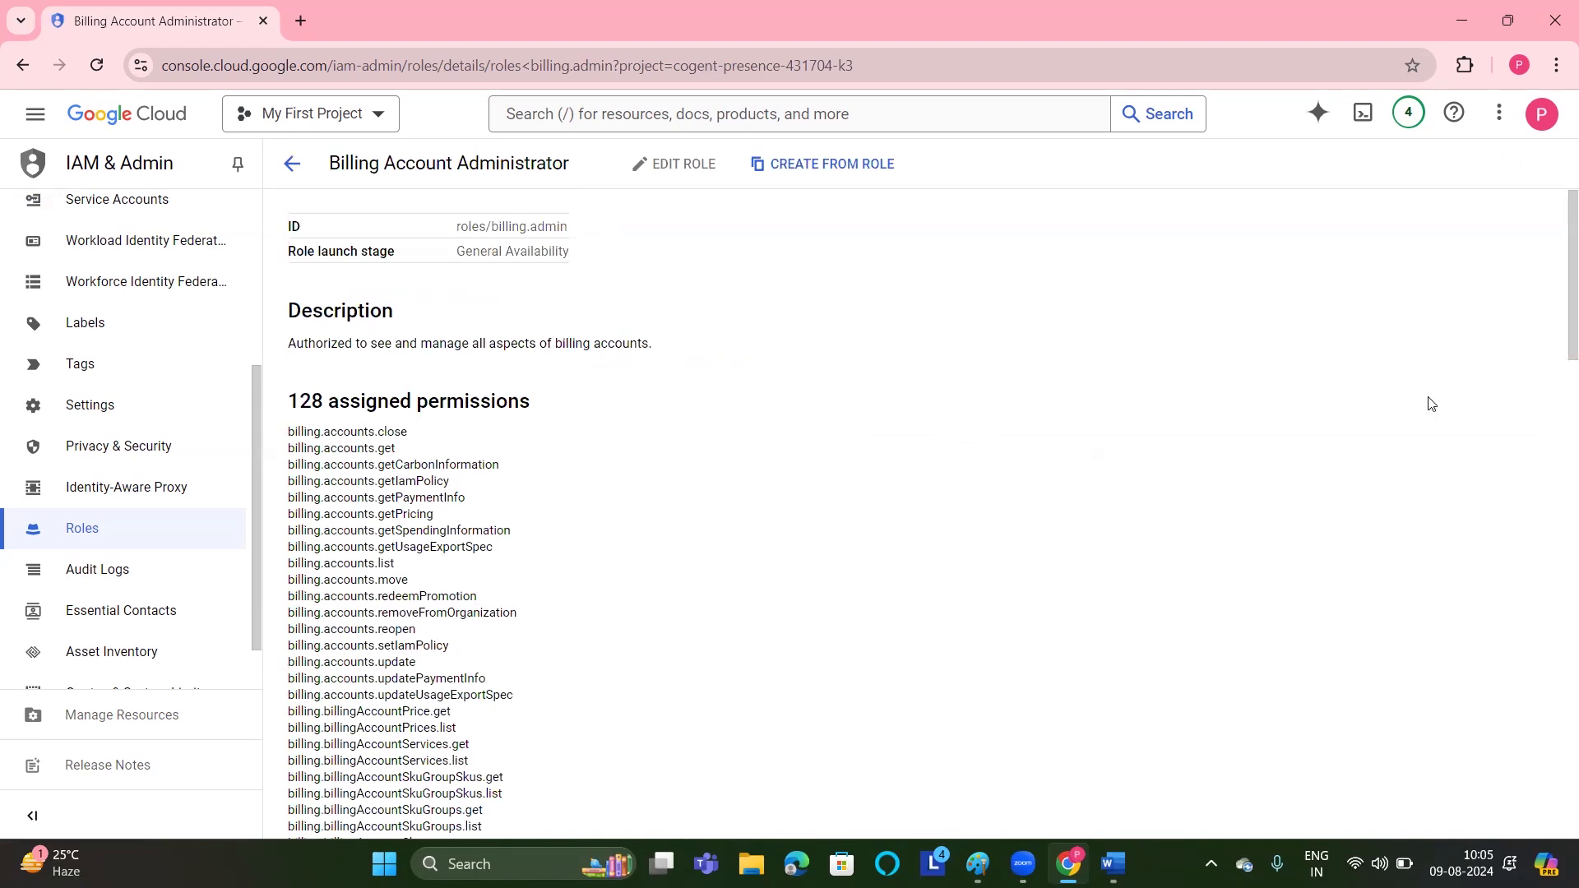
scroll(1556, 270, down, 12)
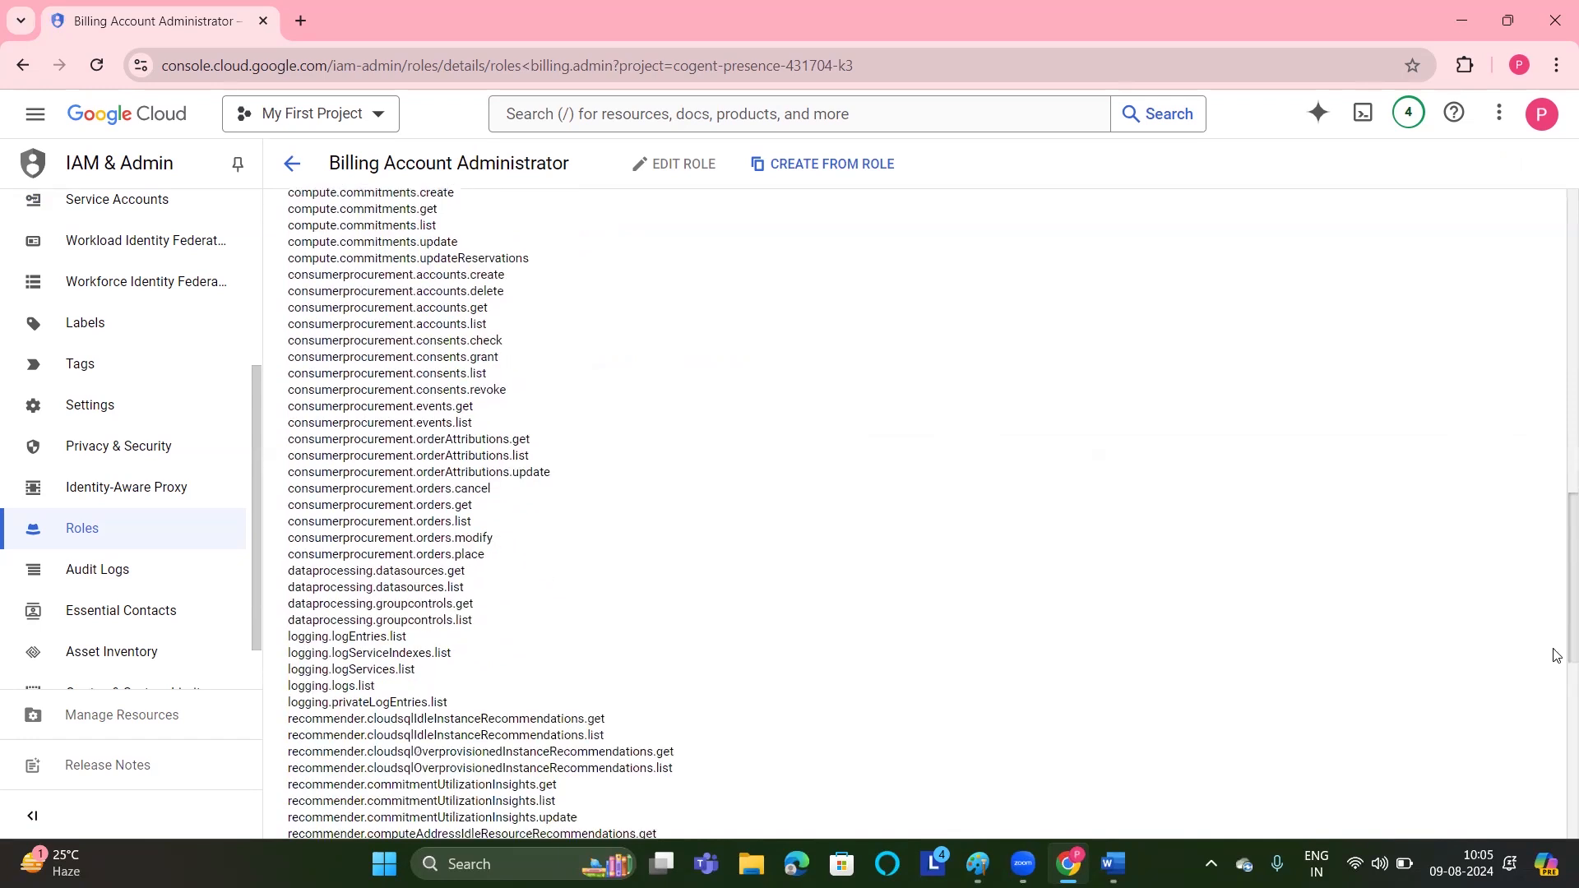
scroll(1556, 655, down, 8)
scroll(1556, 636, up, 20)
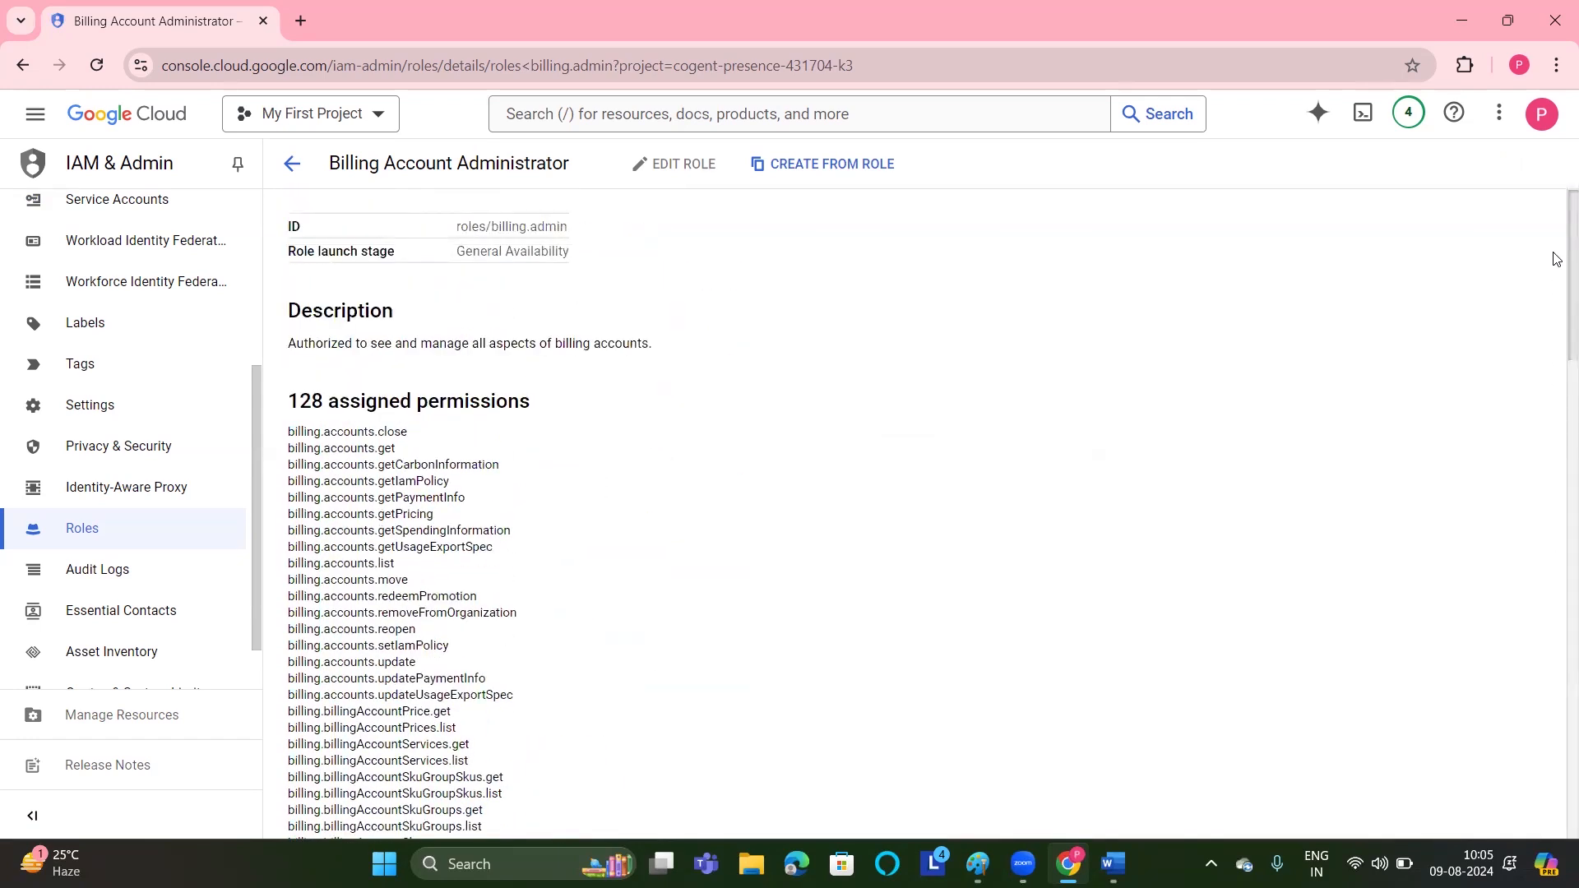
drag(1553, 220, 1518, 310)
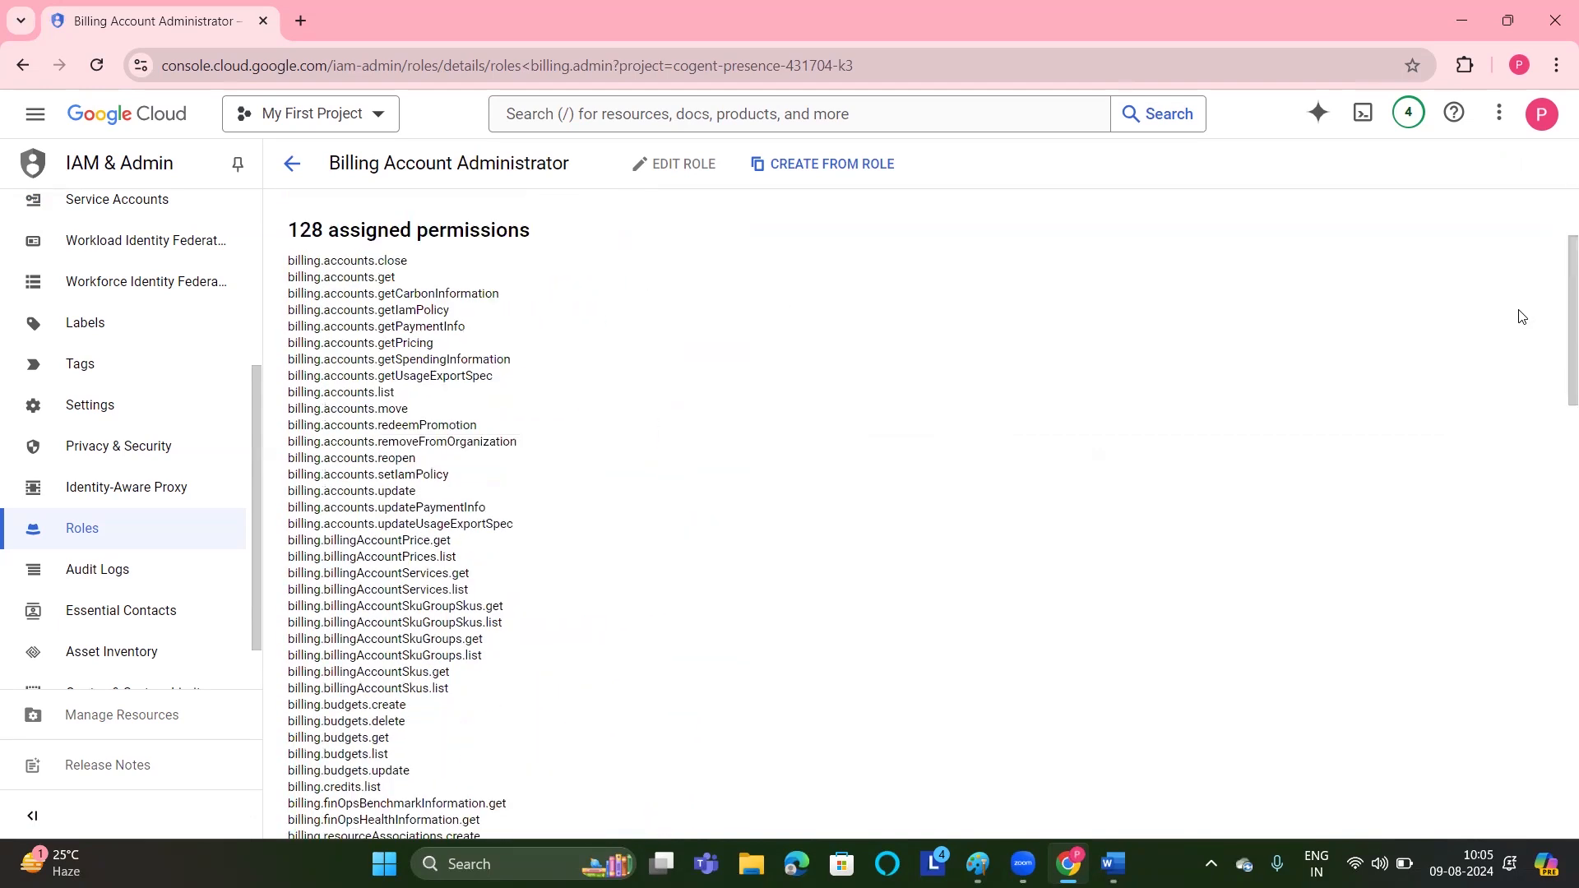
click(292, 164)
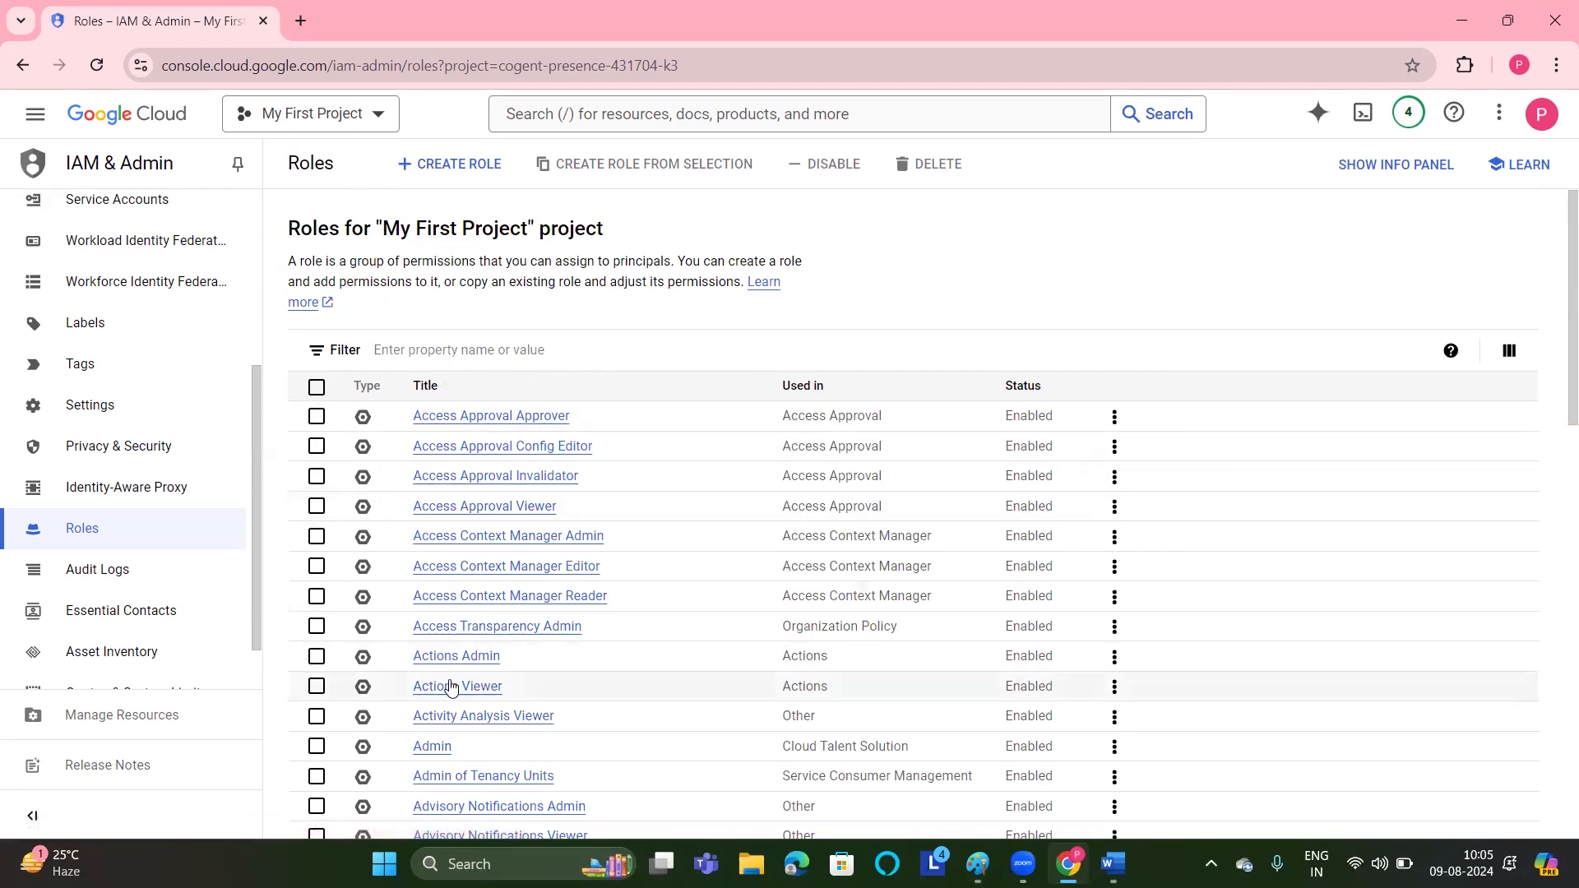
Select the Actions Admin role to inspect its details and the actions available for it.
click(318, 657)
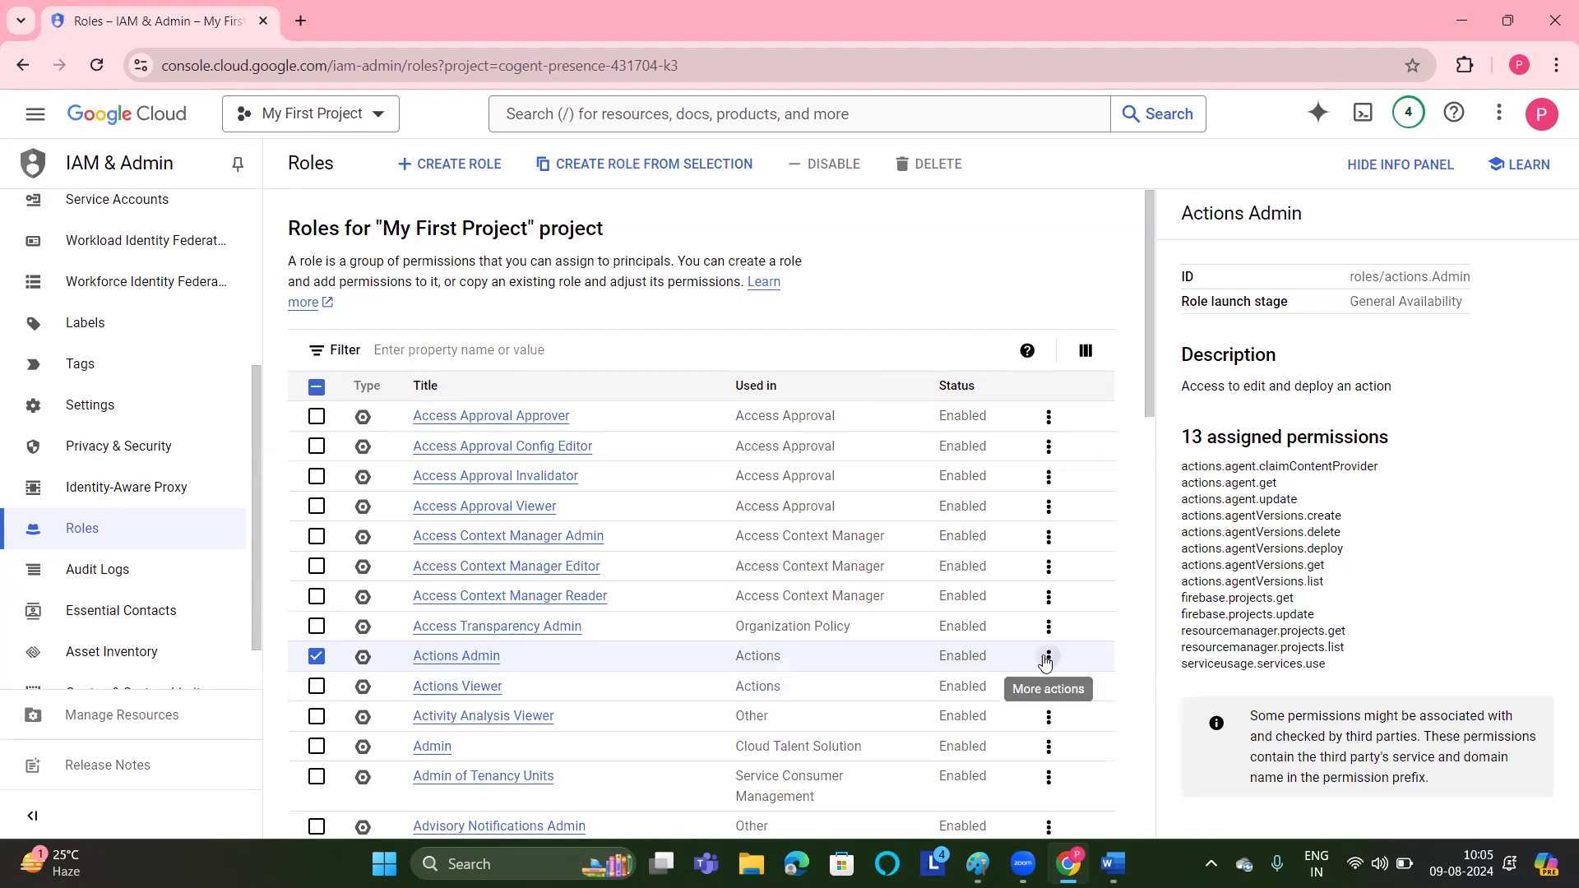
click(1048, 657)
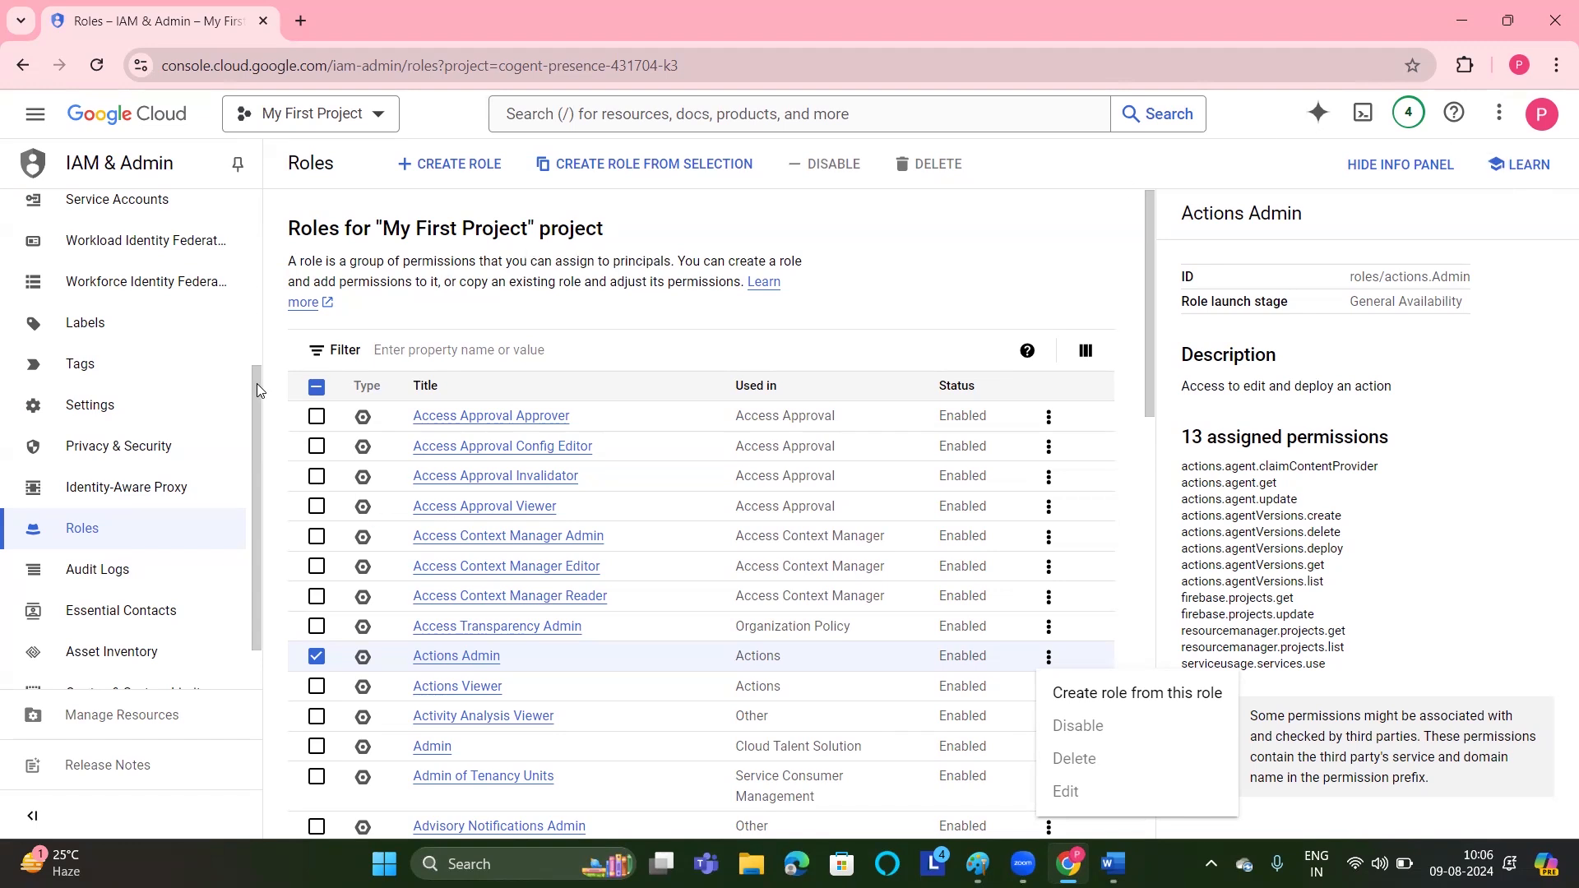
click(254, 444)
Open the Groups page in IAM & Admin and read its organization setup requirements.
click(254, 445)
drag(253, 445, 263, 541)
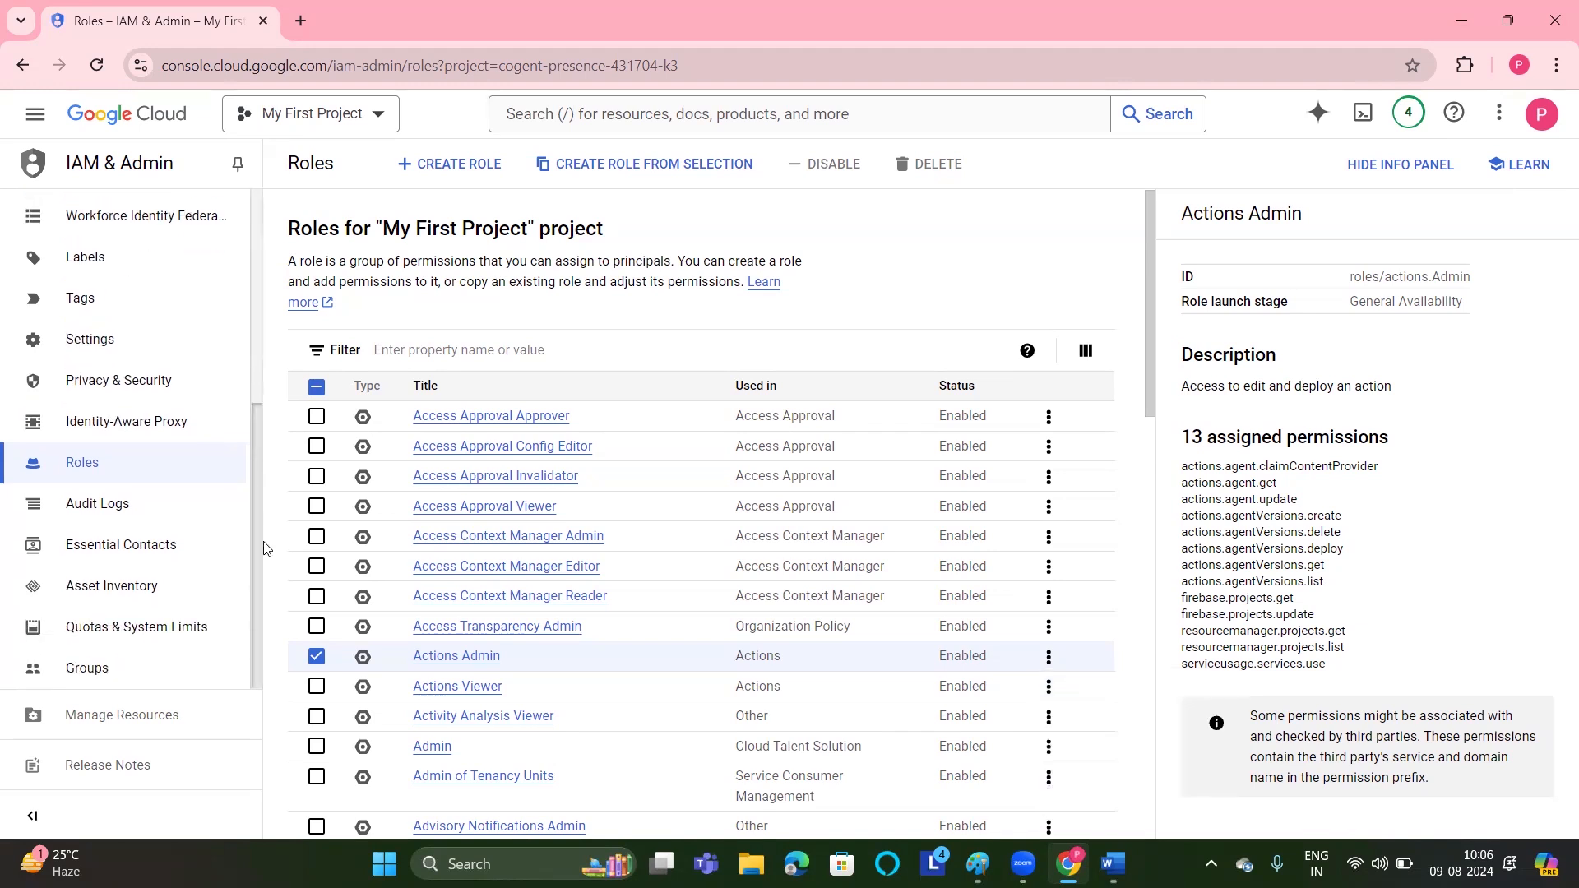
click(89, 666)
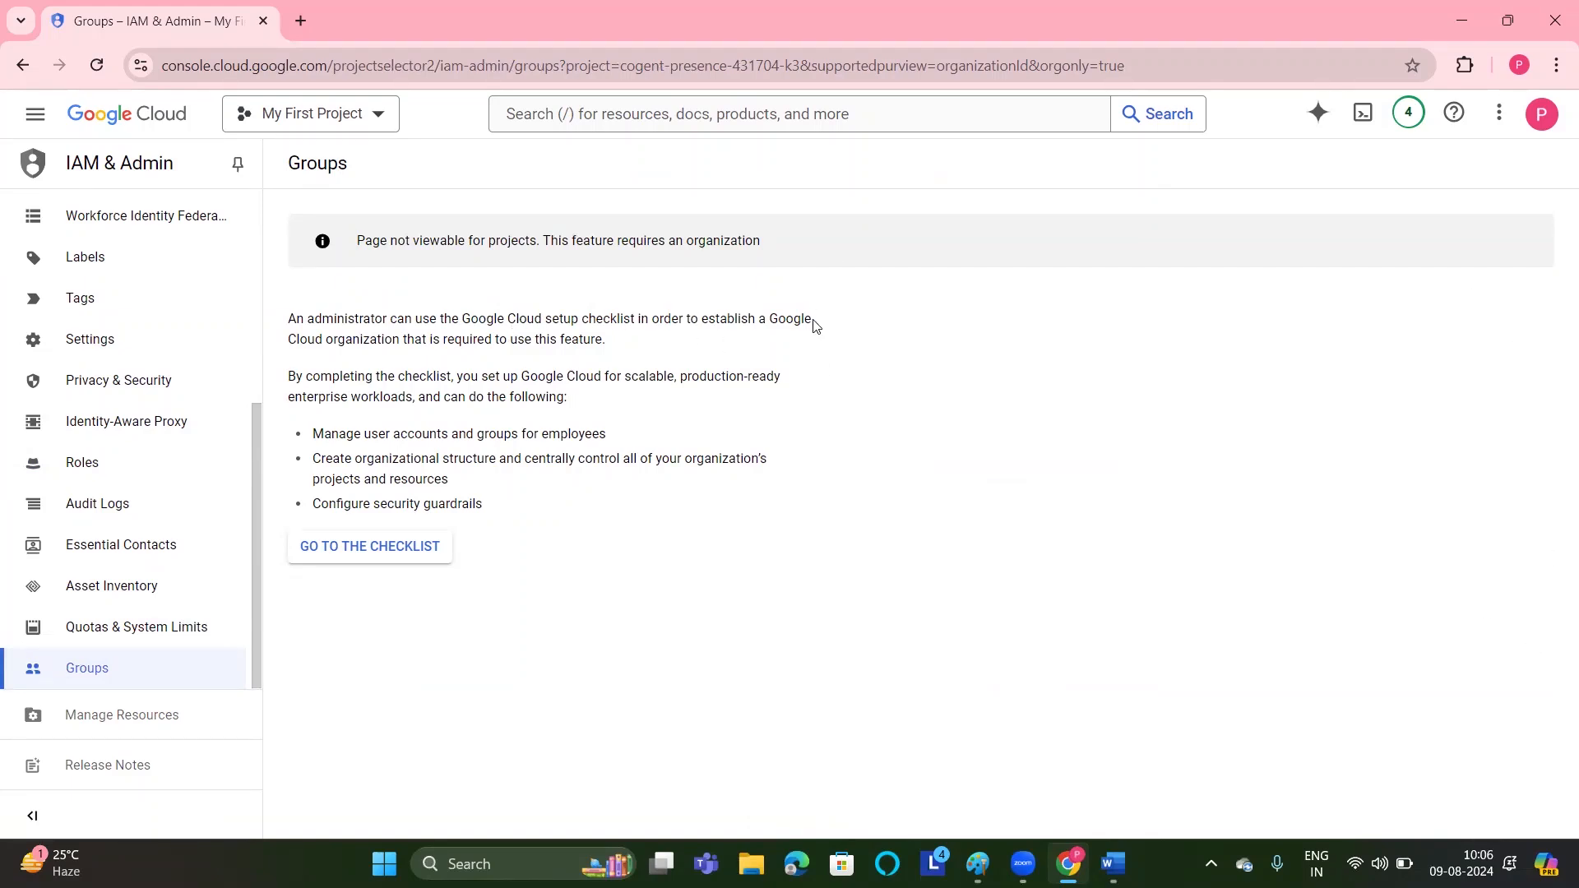
drag(808, 326, 348, 463)
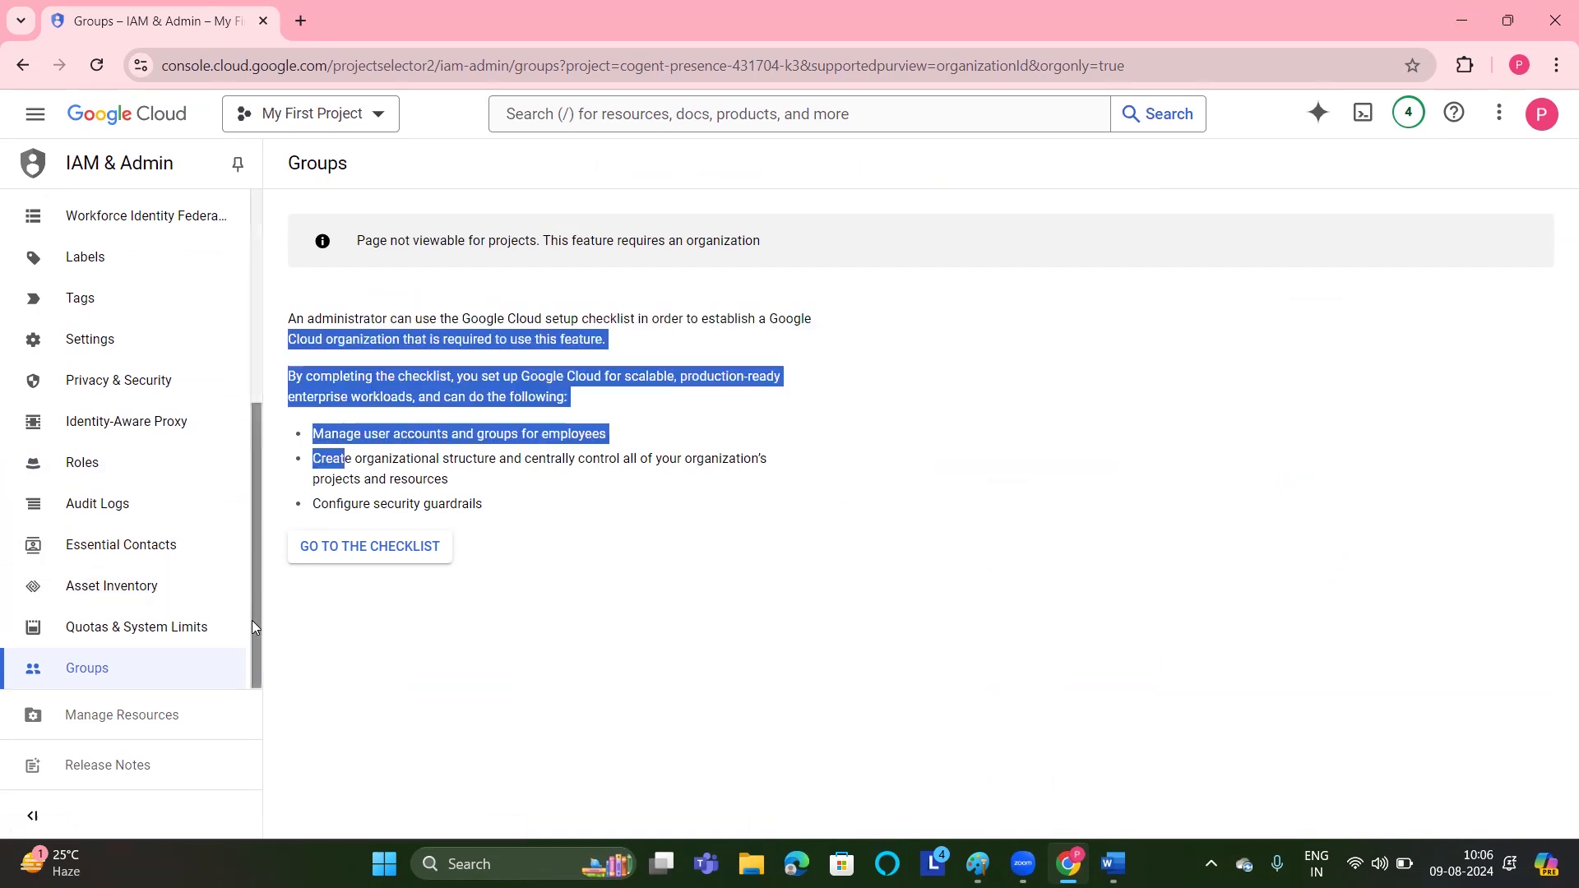
mouse_move(259, 612)
mouse_down()
mouse_move(245, 518)
mouse_move(241, 634)
mouse_up()
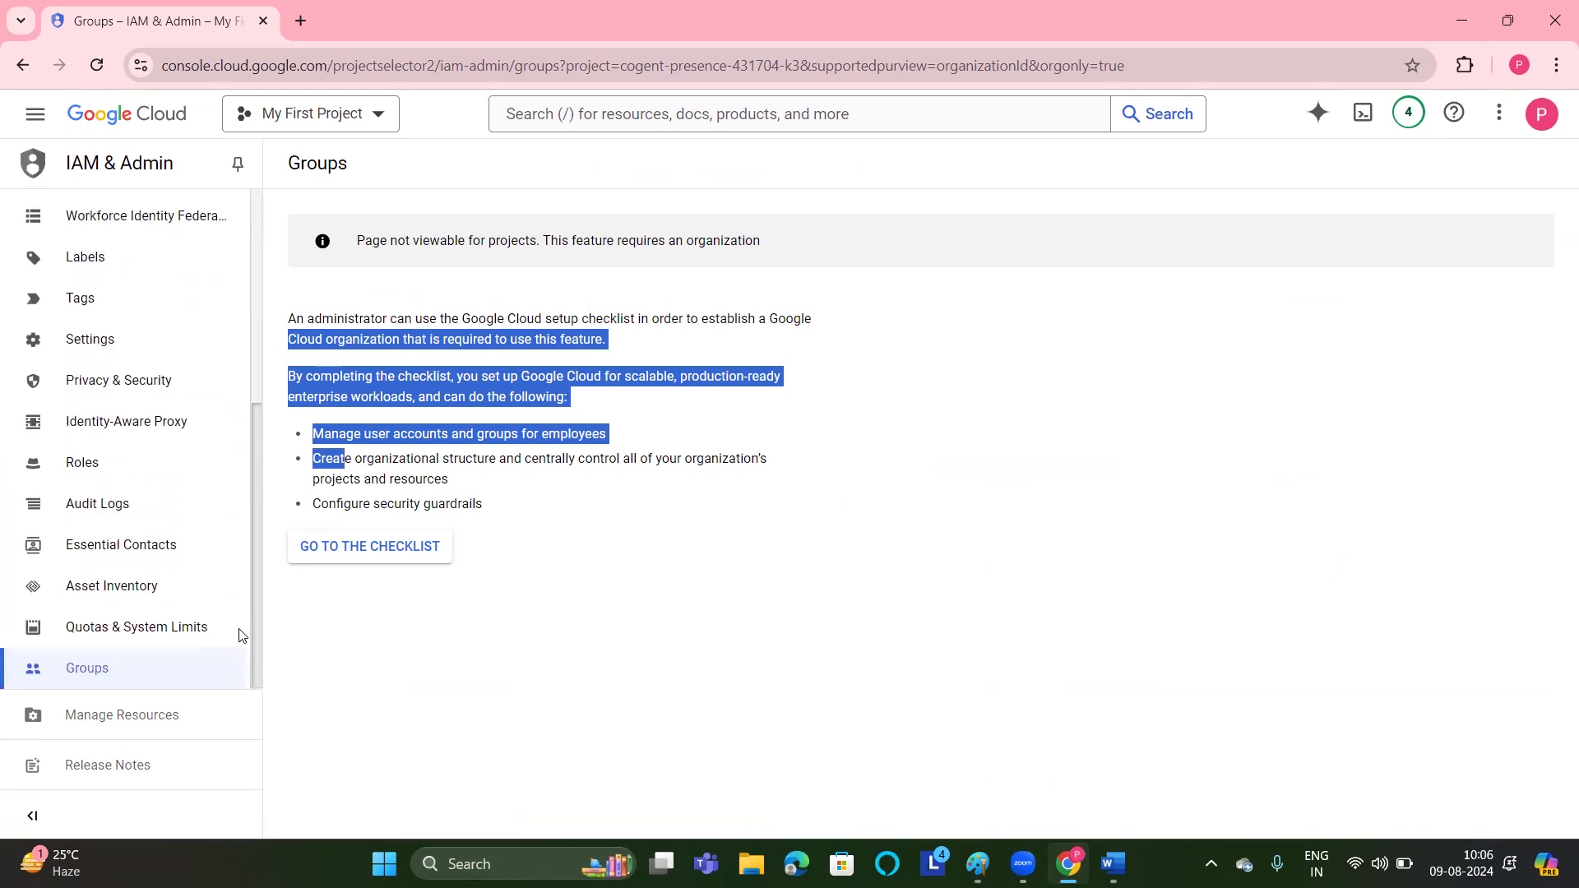
Open the Quotas & System Limits page and check the actions available for the in-use regional external IPv4 addresses quota.
click(166, 627)
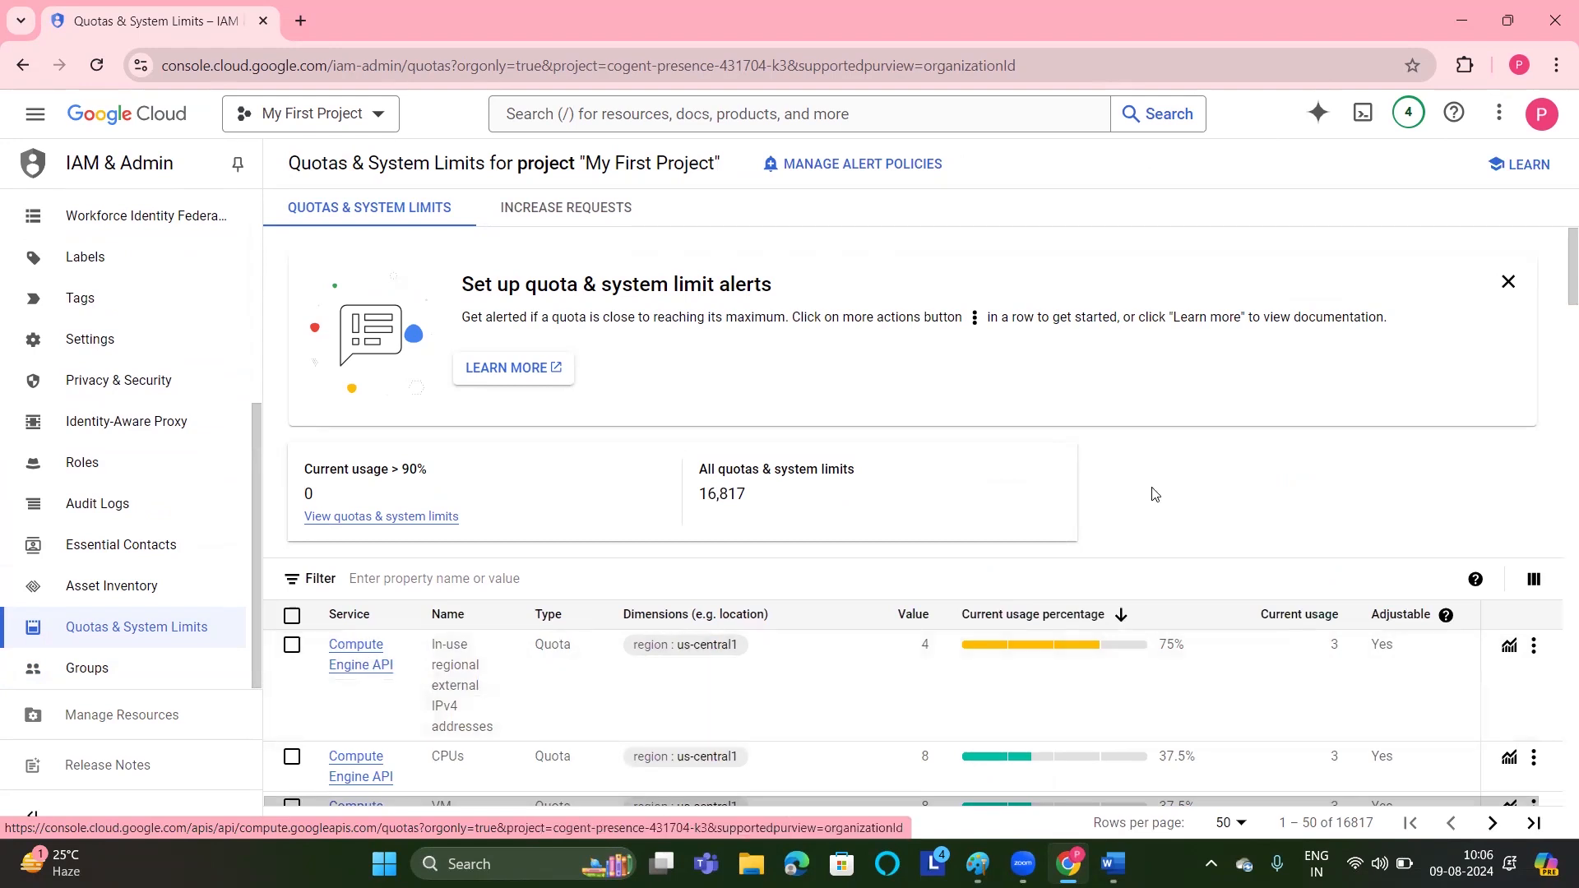
drag(1556, 277, 1556, 237)
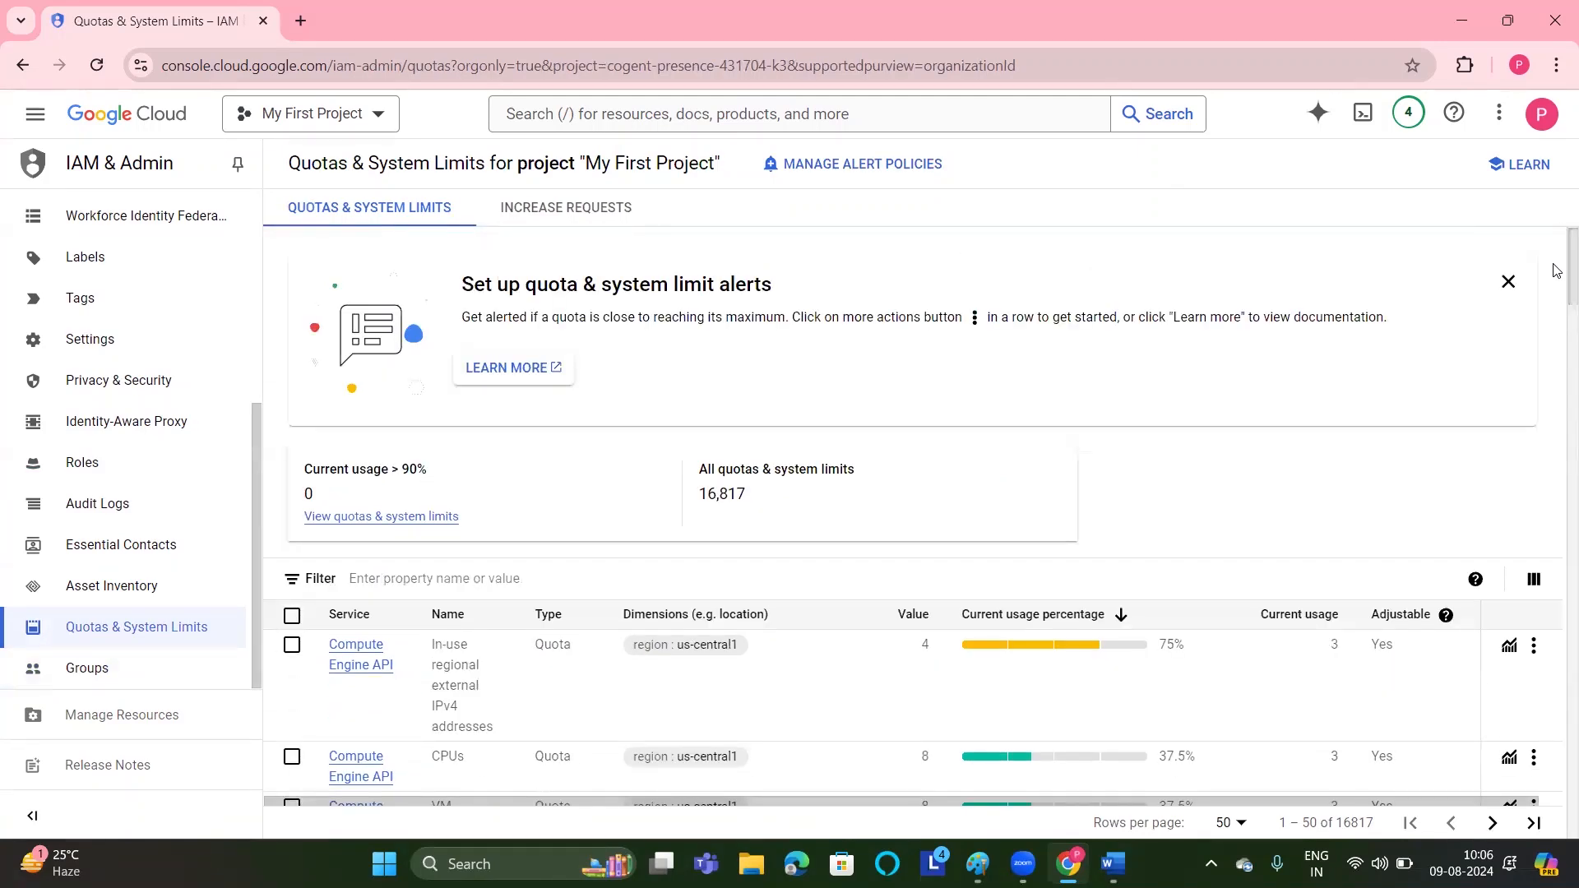
scroll(1556, 269, down, 2)
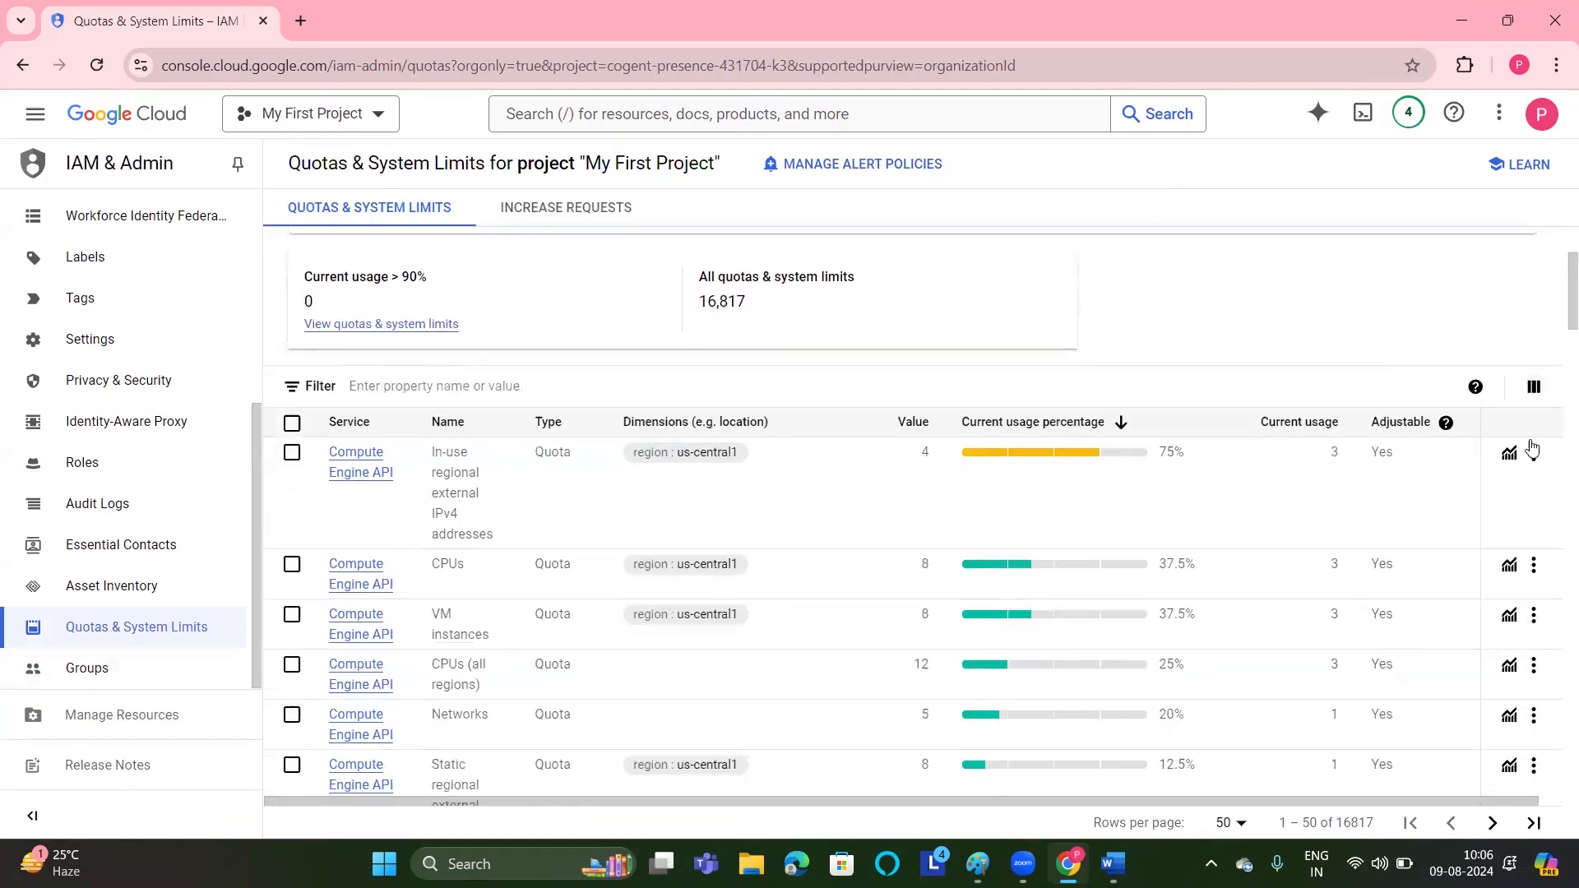
click(1531, 455)
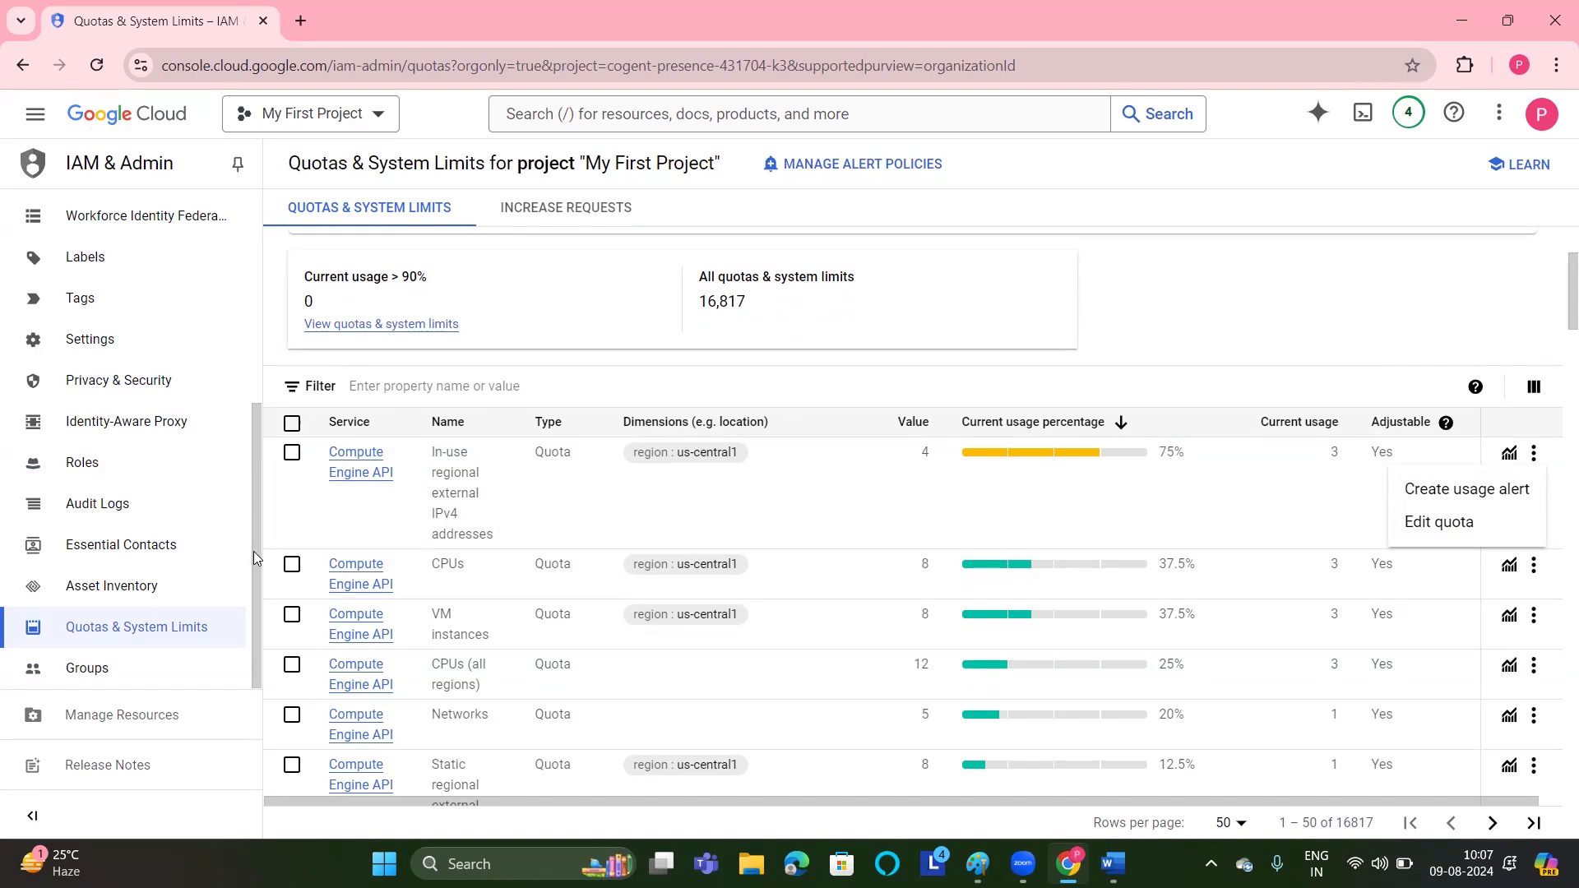
click(230, 249)
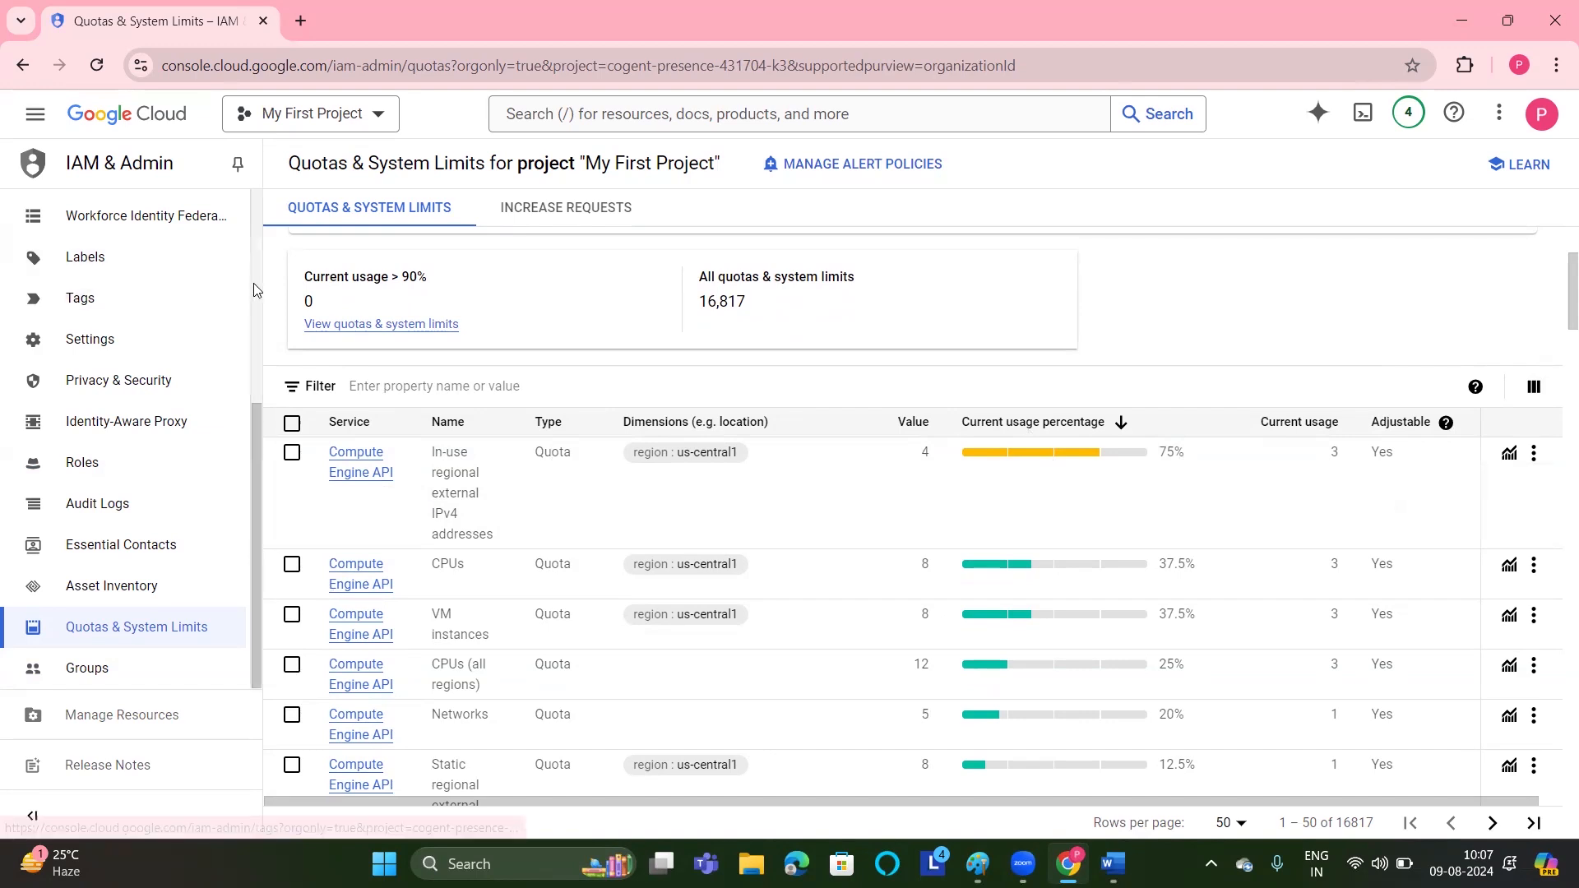
Return to the project's IAM permissions page and check which account is signed in.
scroll(239, 290, up, 5)
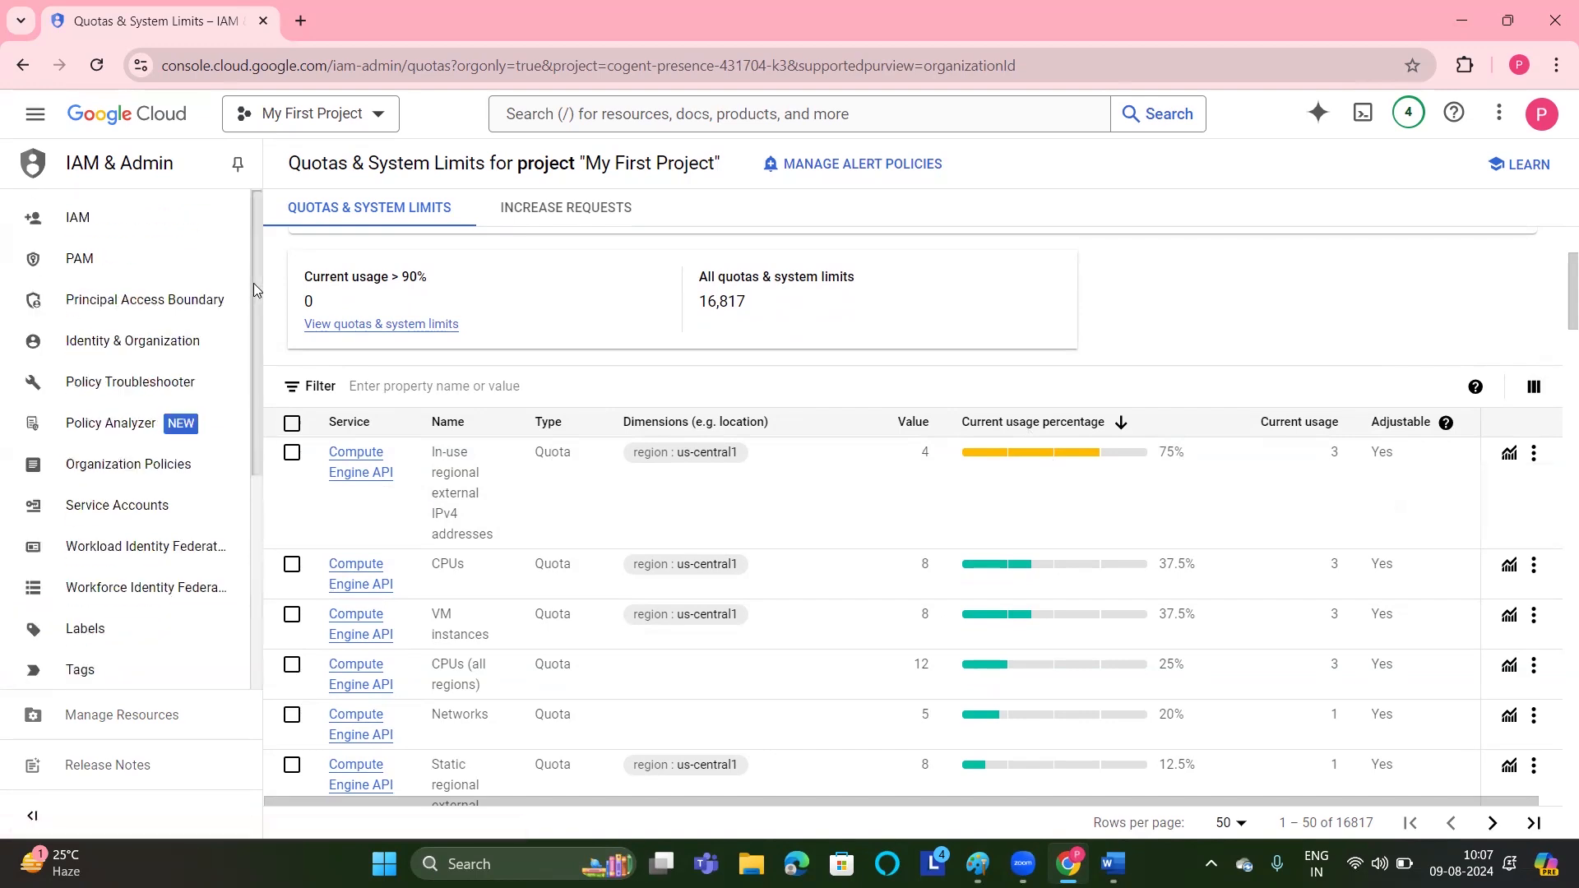
click(81, 218)
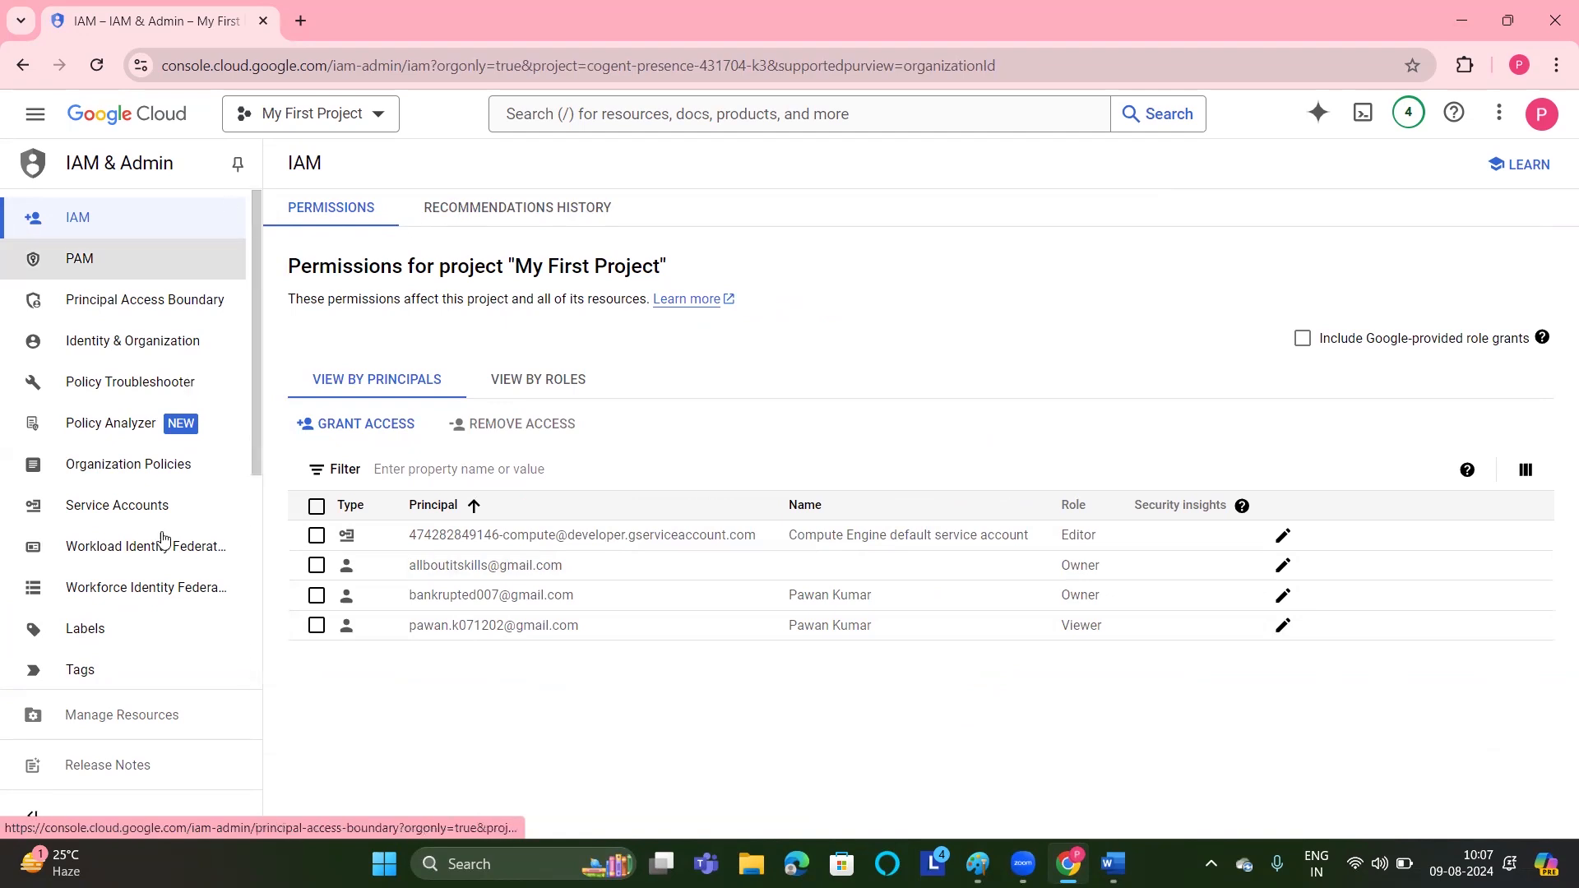
click(708, 134)
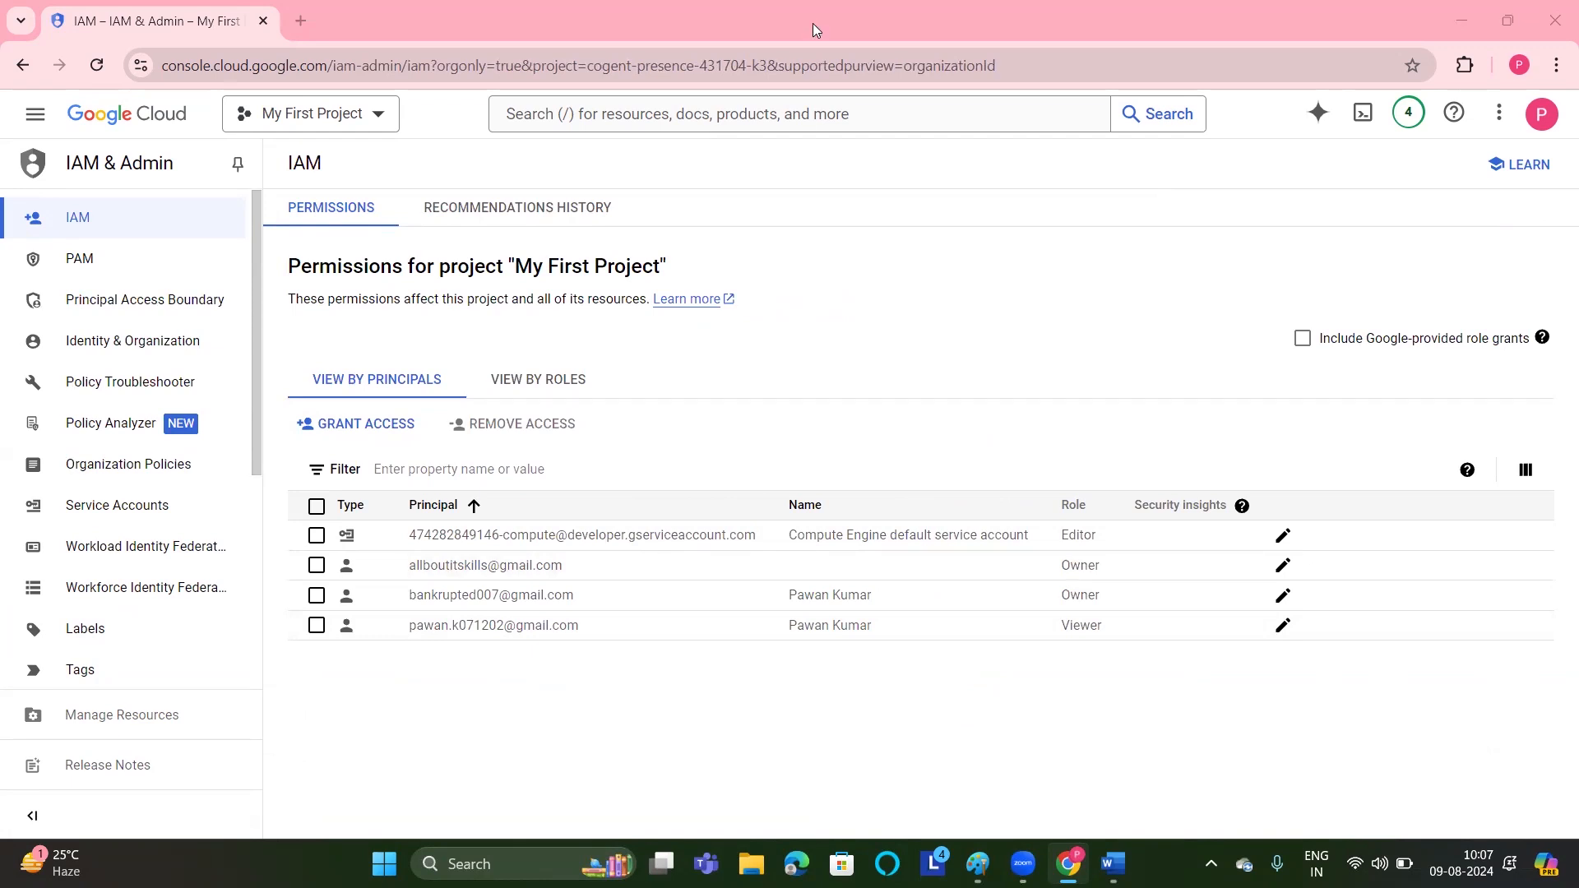
click(1231, 247)
click(1544, 118)
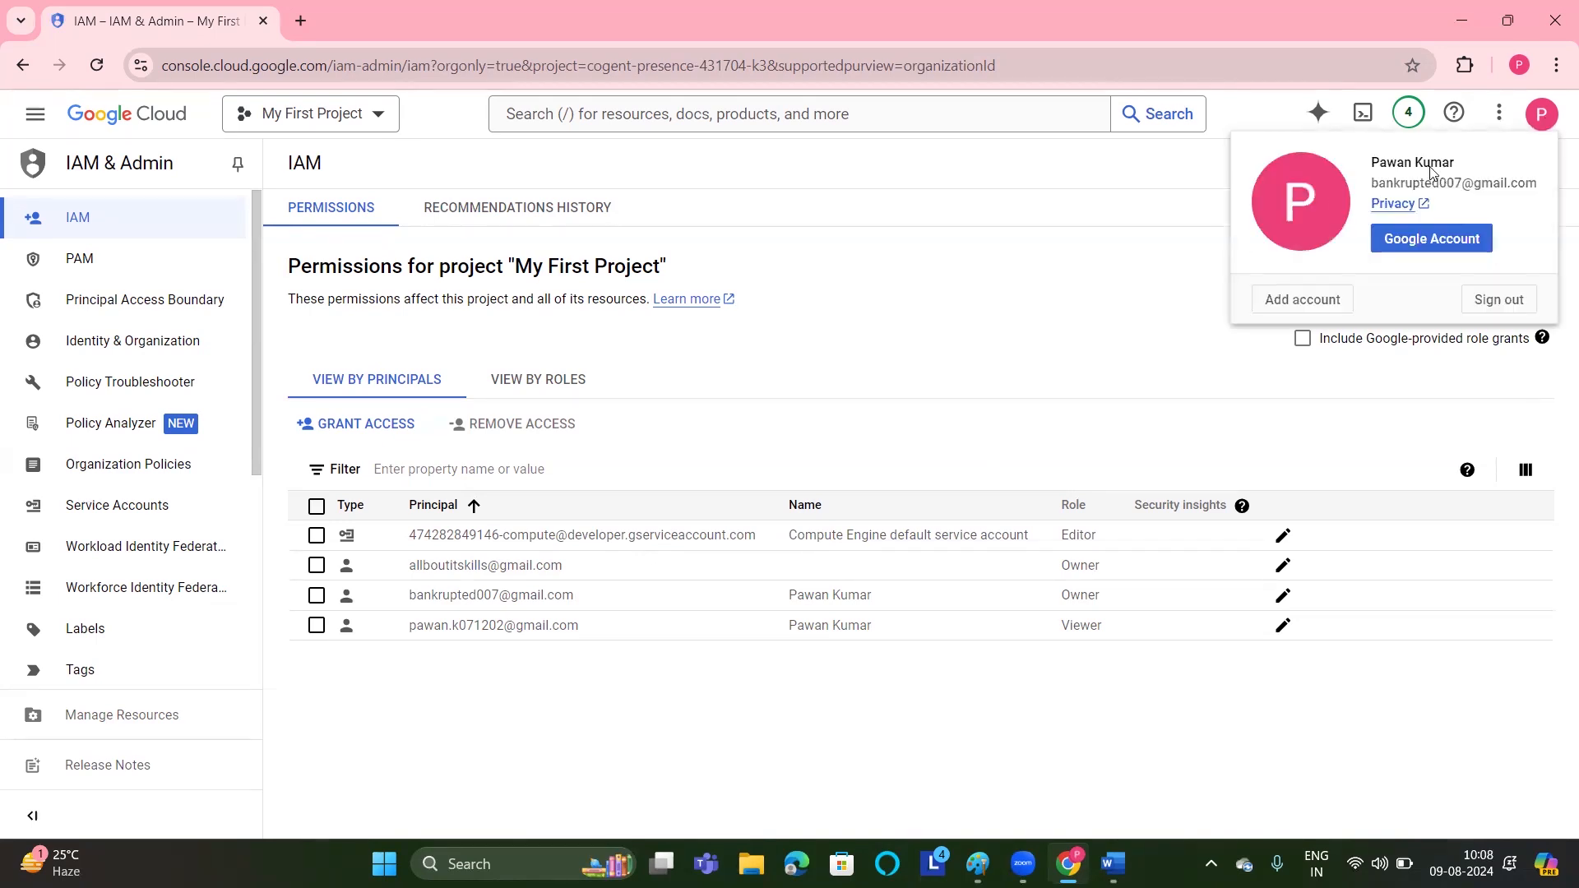
click(1044, 294)
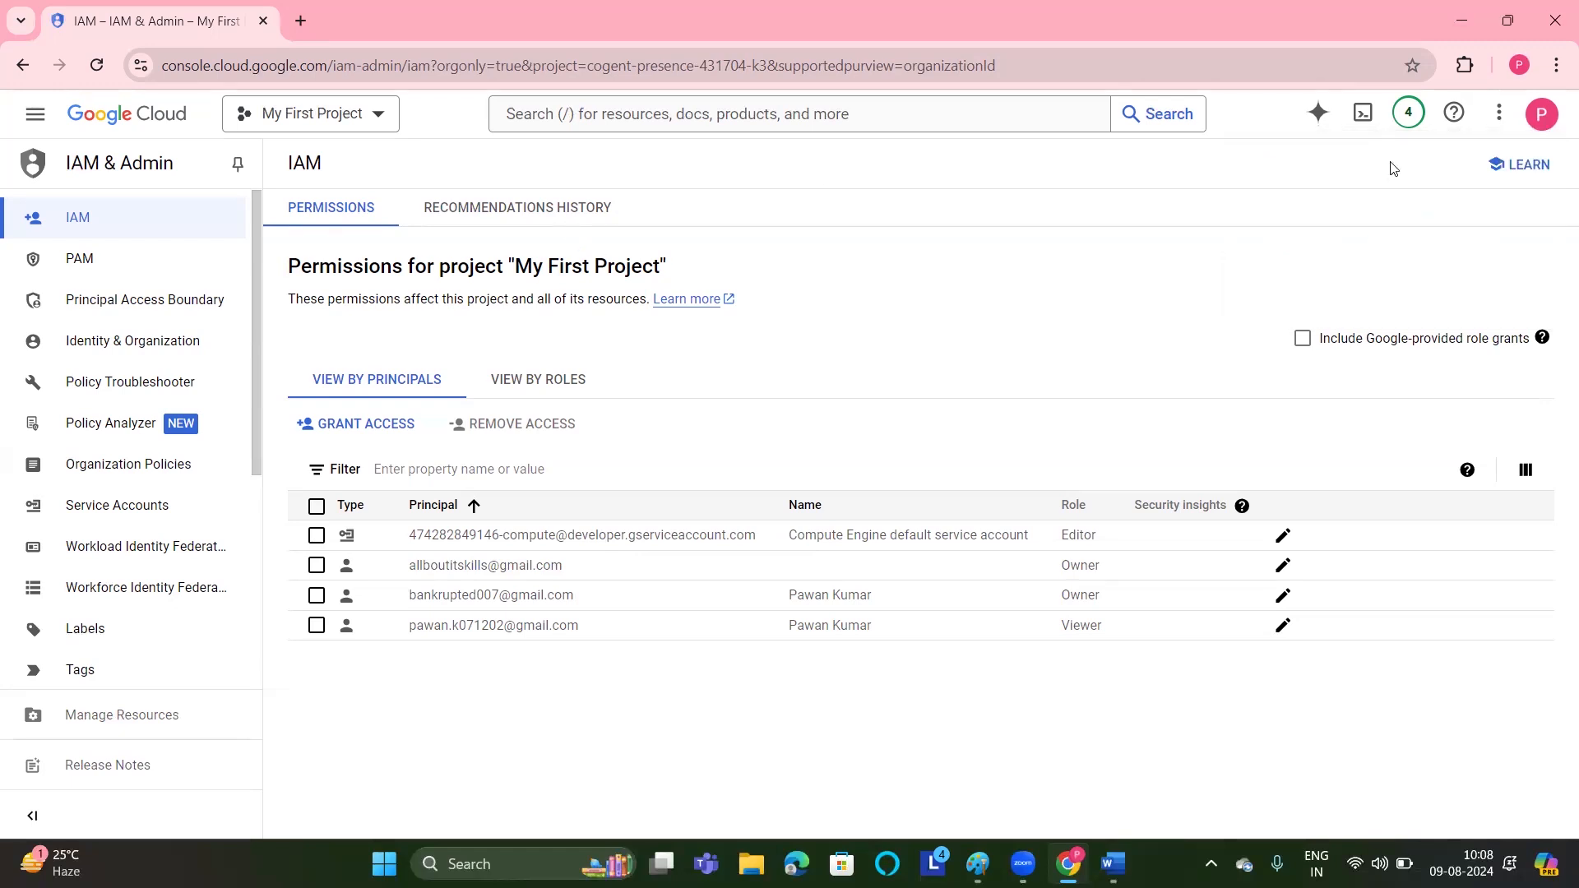
click(1547, 113)
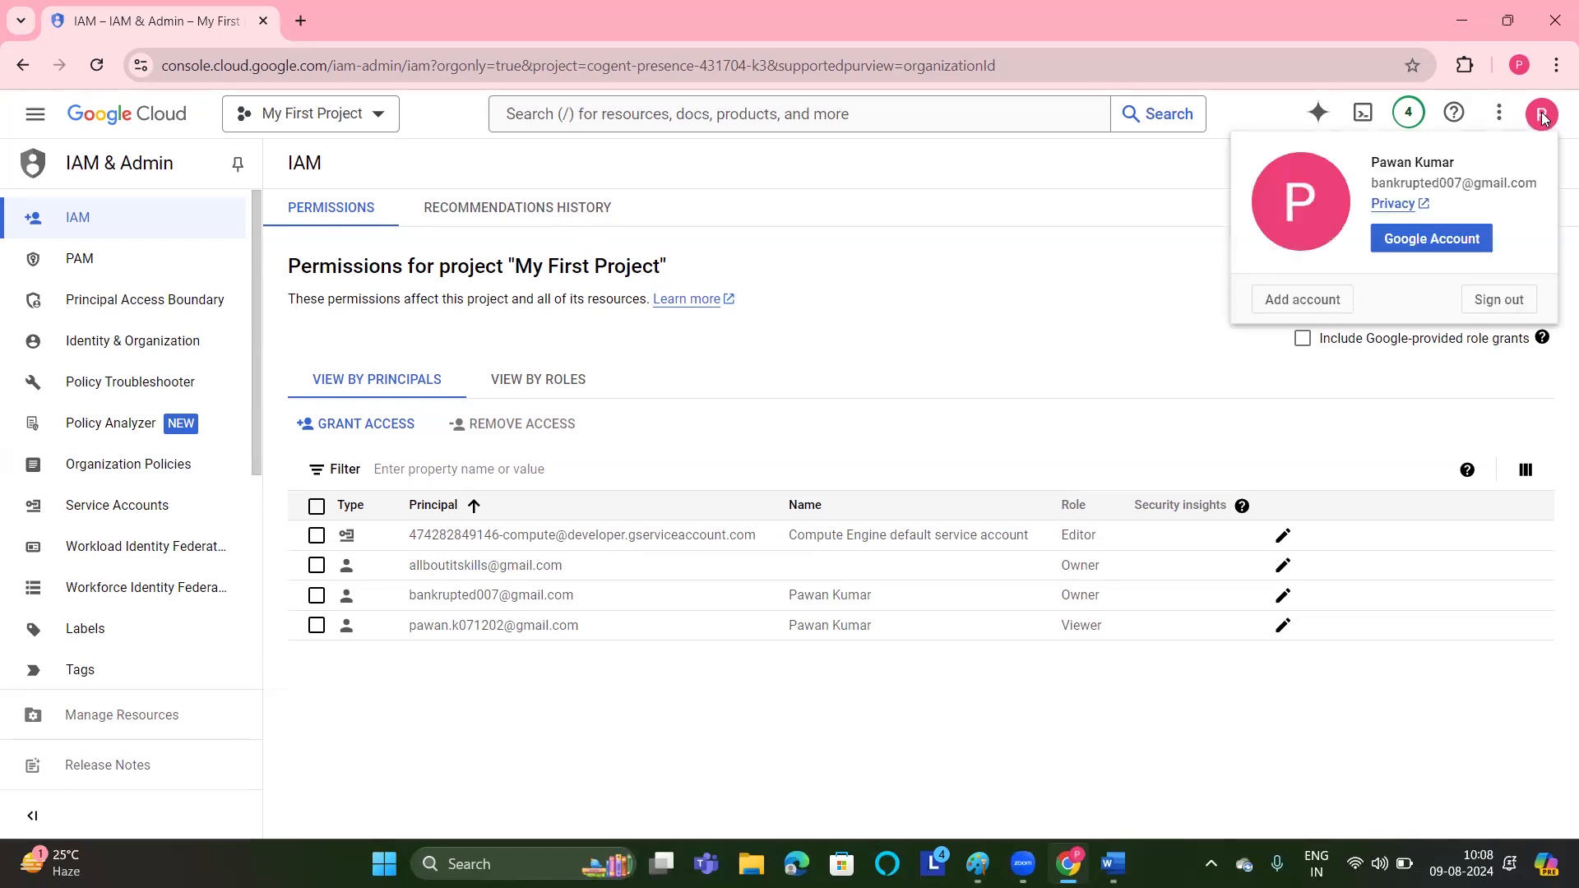
click(865, 252)
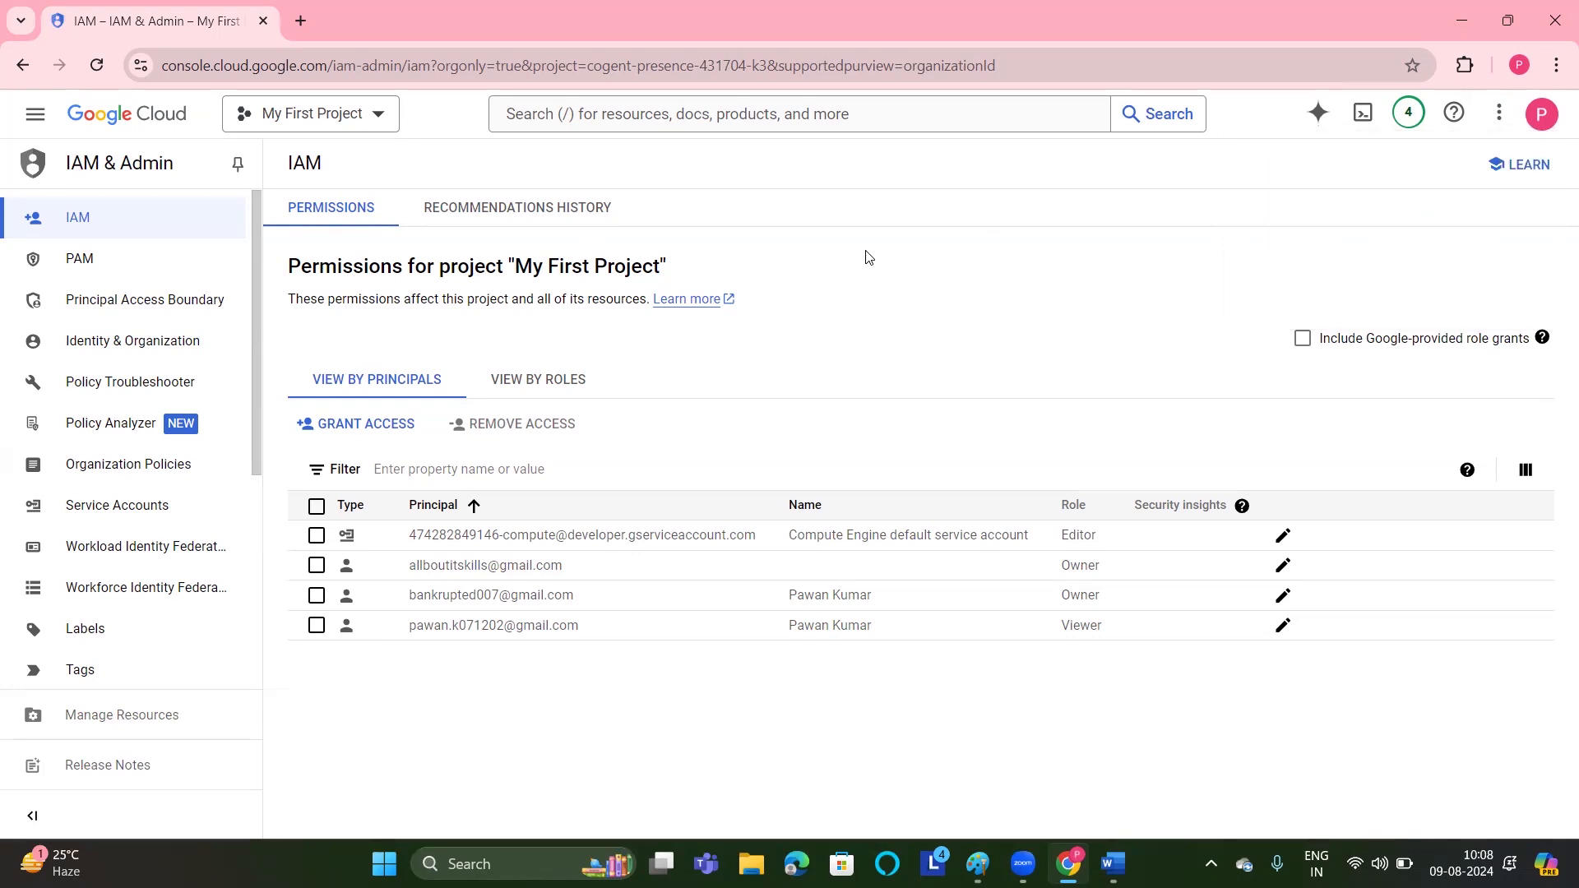
Review the form for granting access to My First Project and leave it without saving.
click(389, 427)
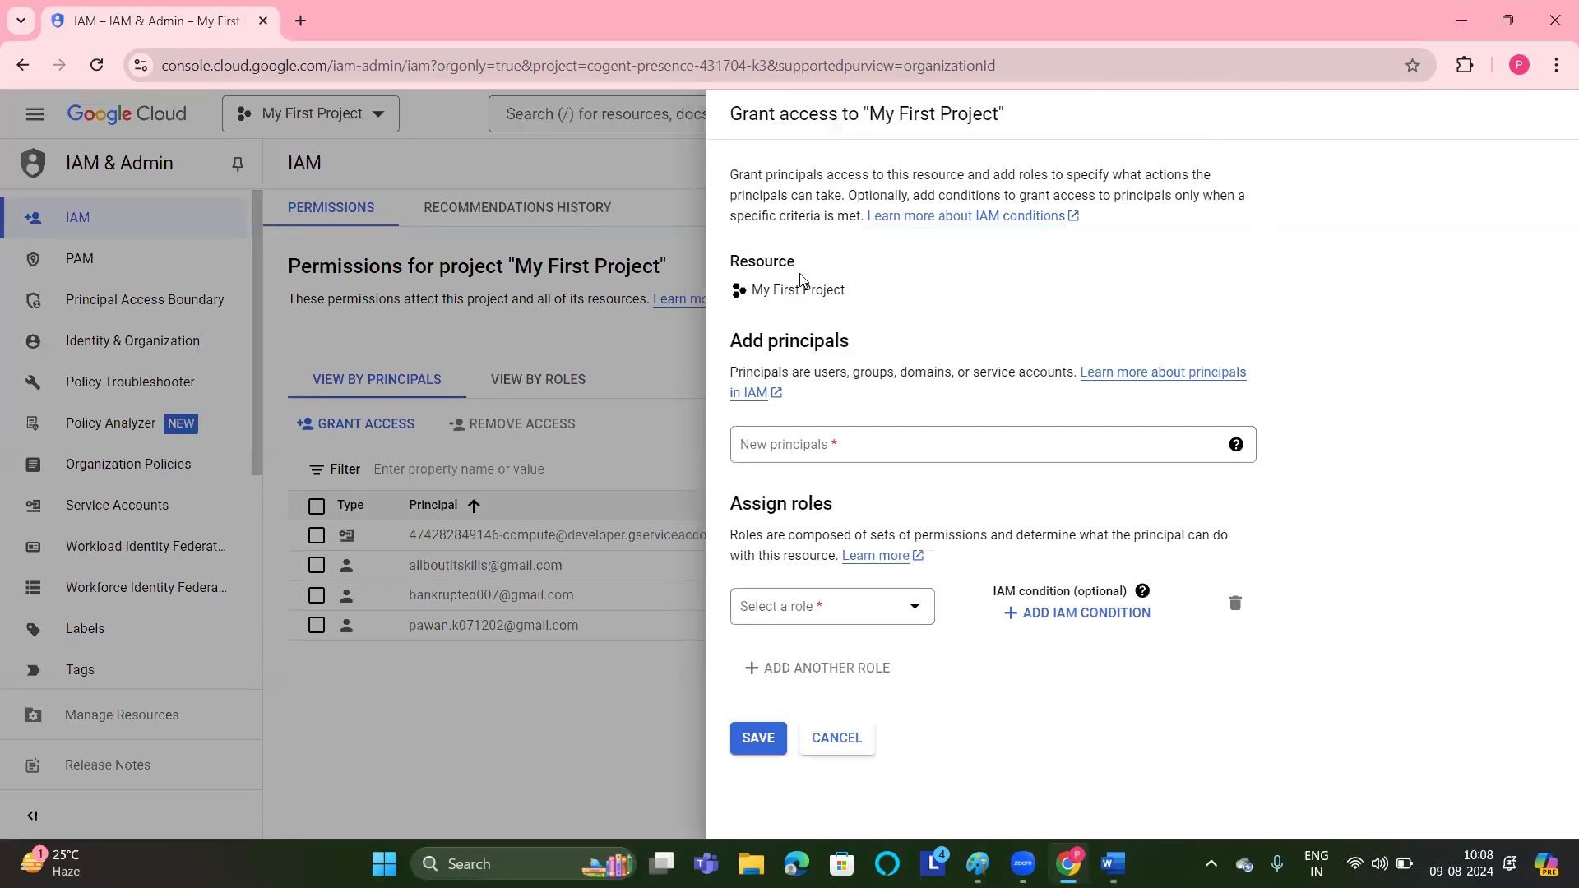
drag(36, 112, 845, 732)
click(844, 733)
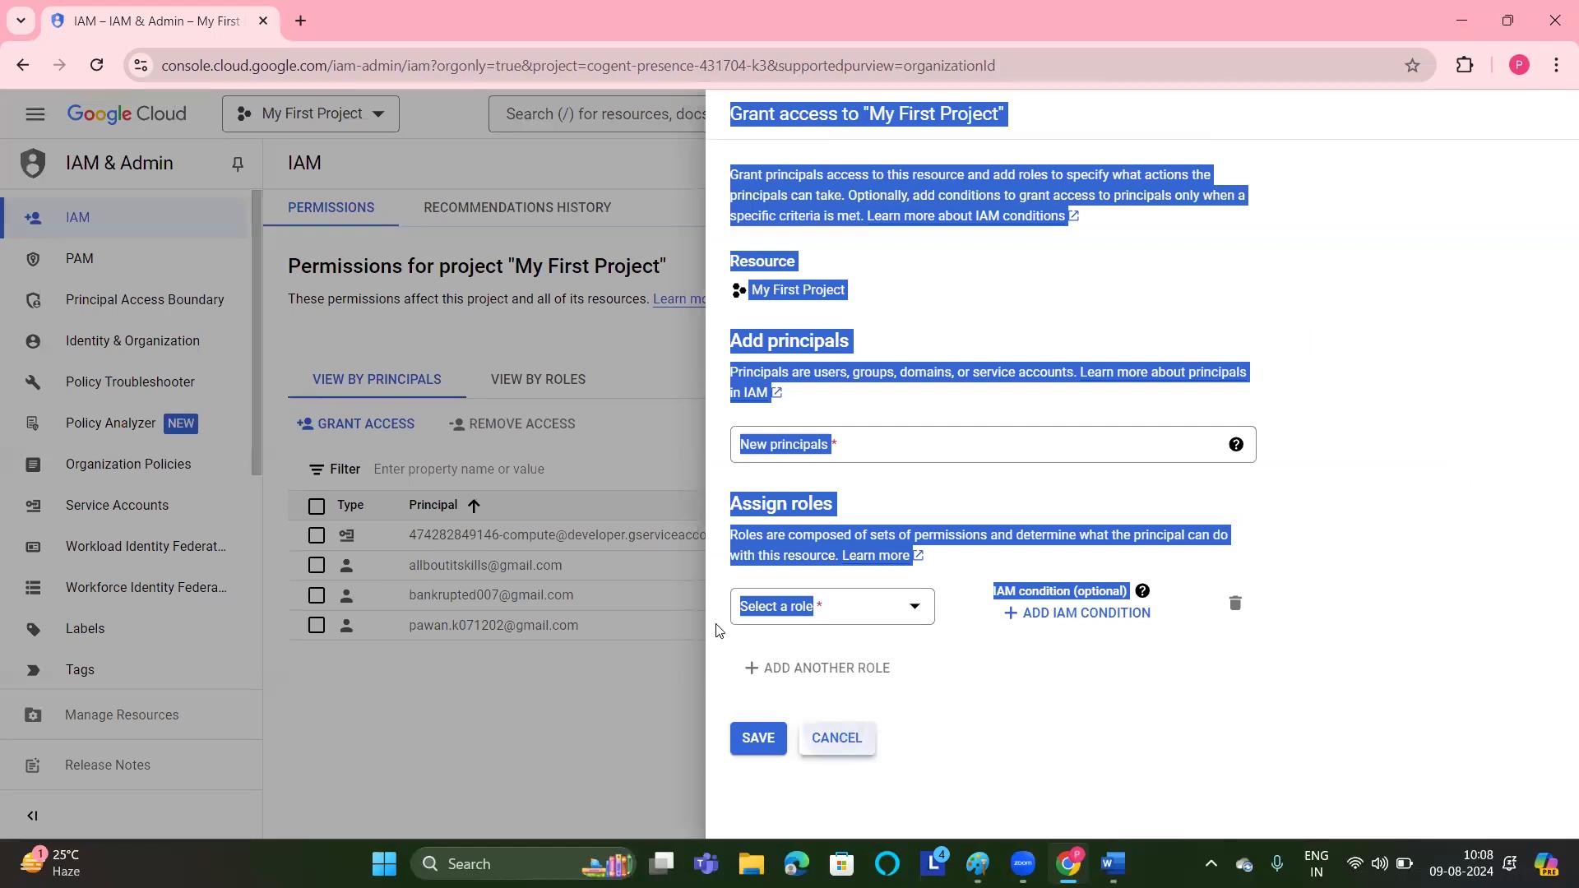
Go to Billing from the list of all products and open Account management for the billing account.
click(25, 111)
mouse_move(124, 217)
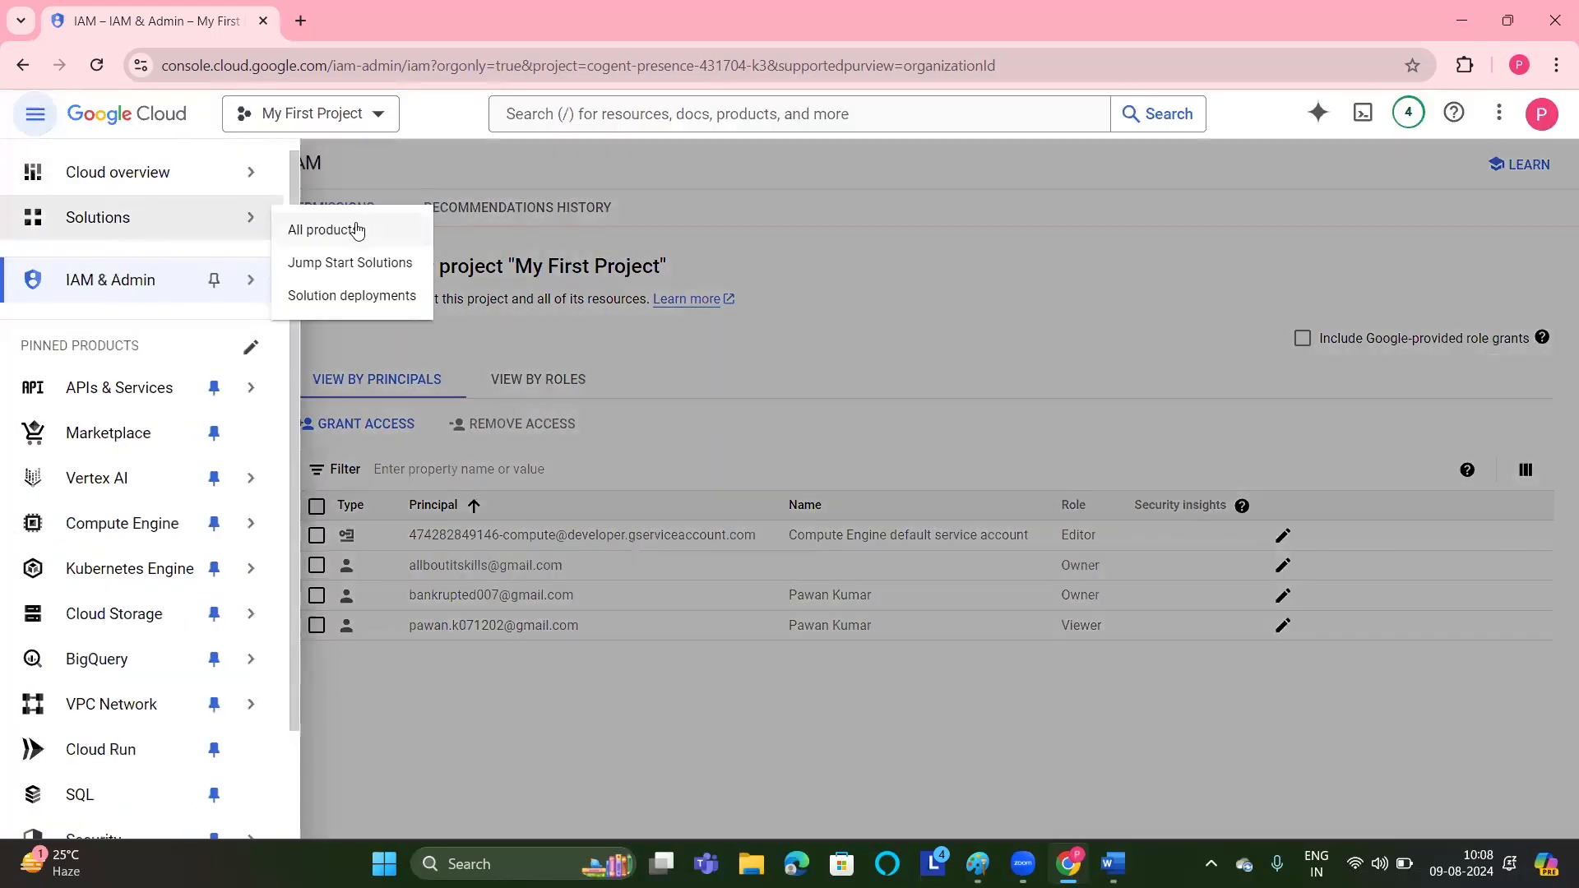
click(357, 229)
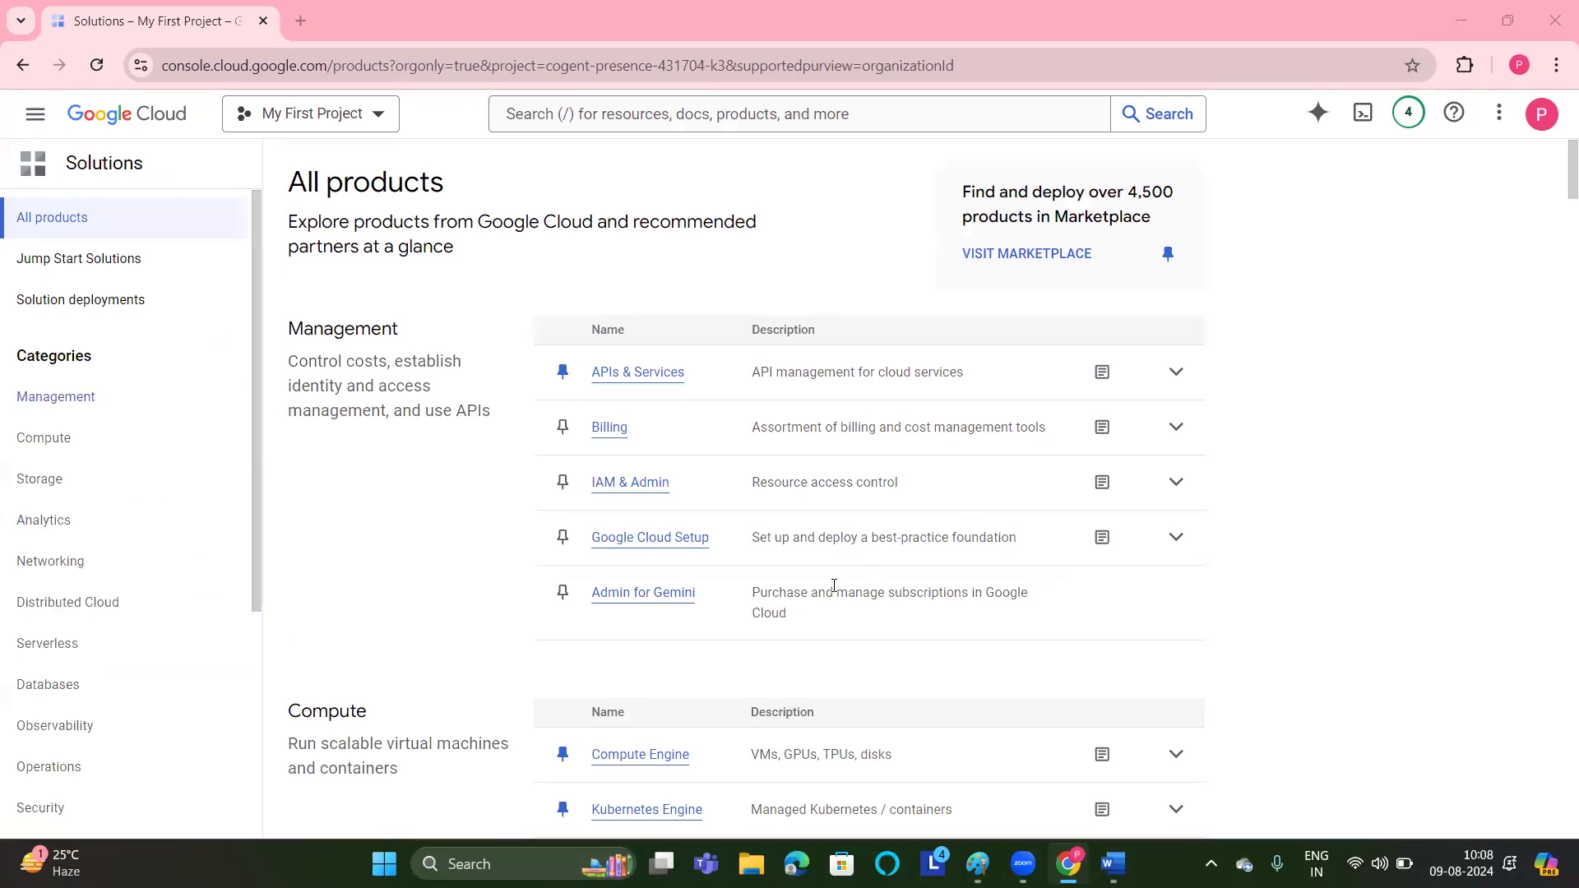
click(607, 429)
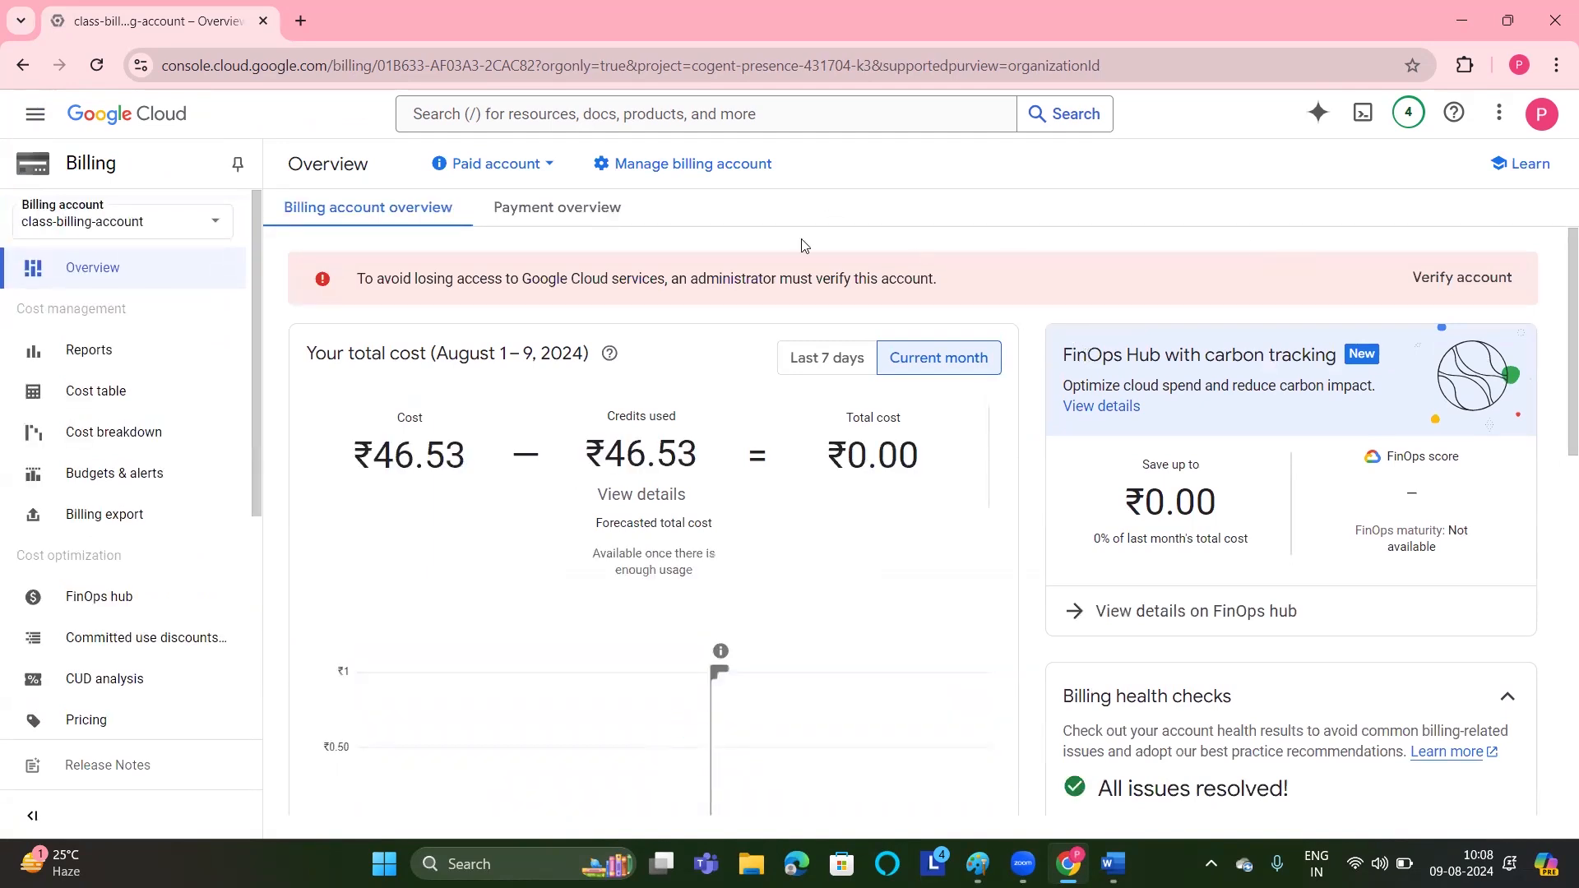
drag(253, 298, 254, 520)
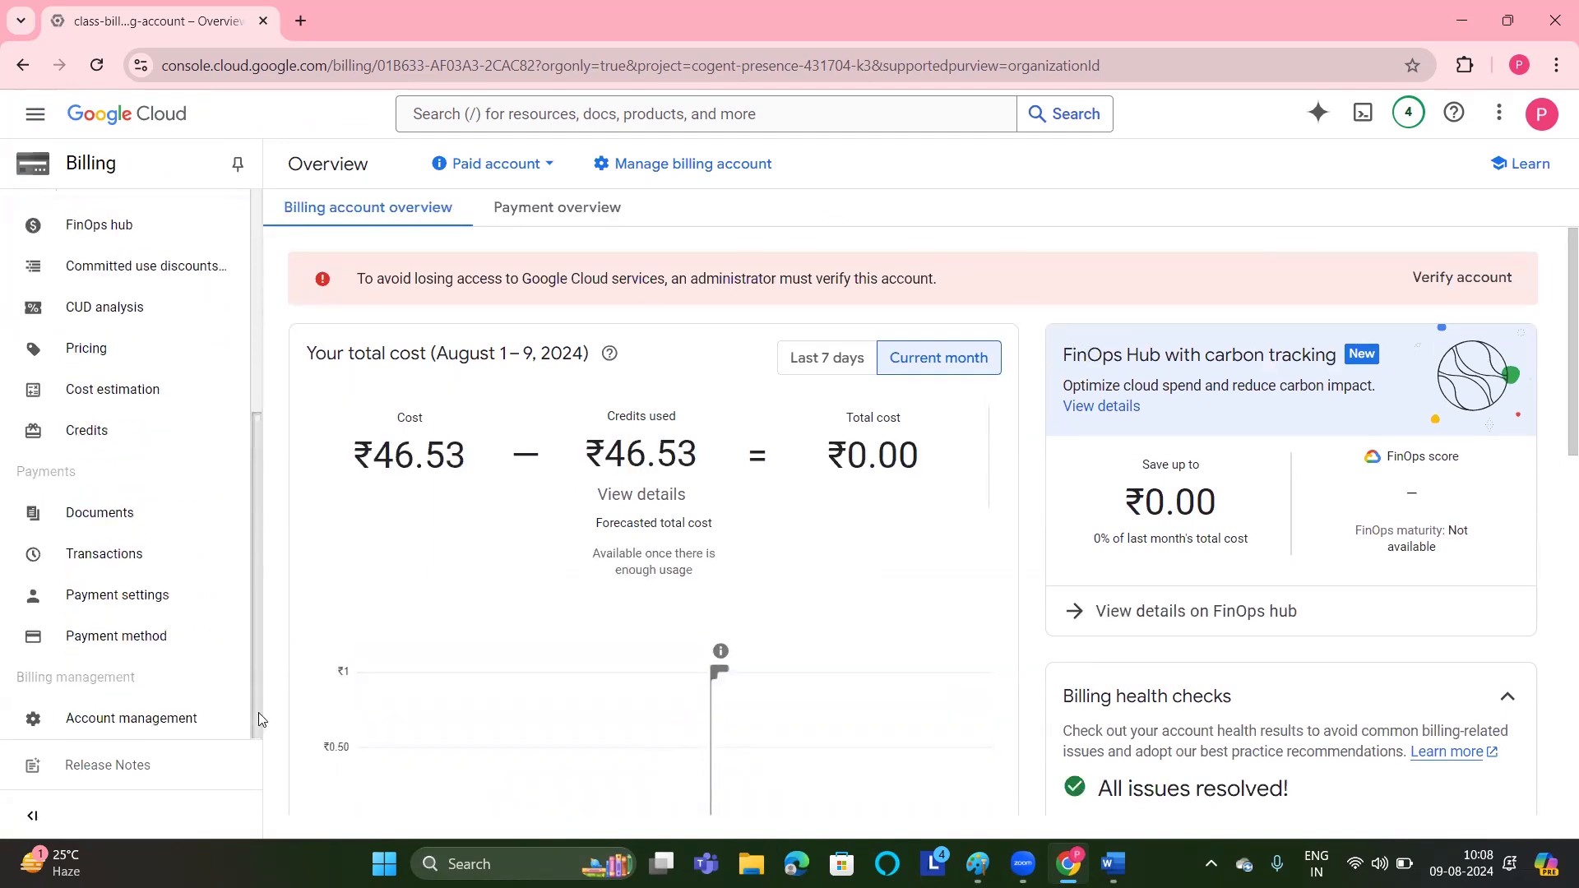
click(149, 722)
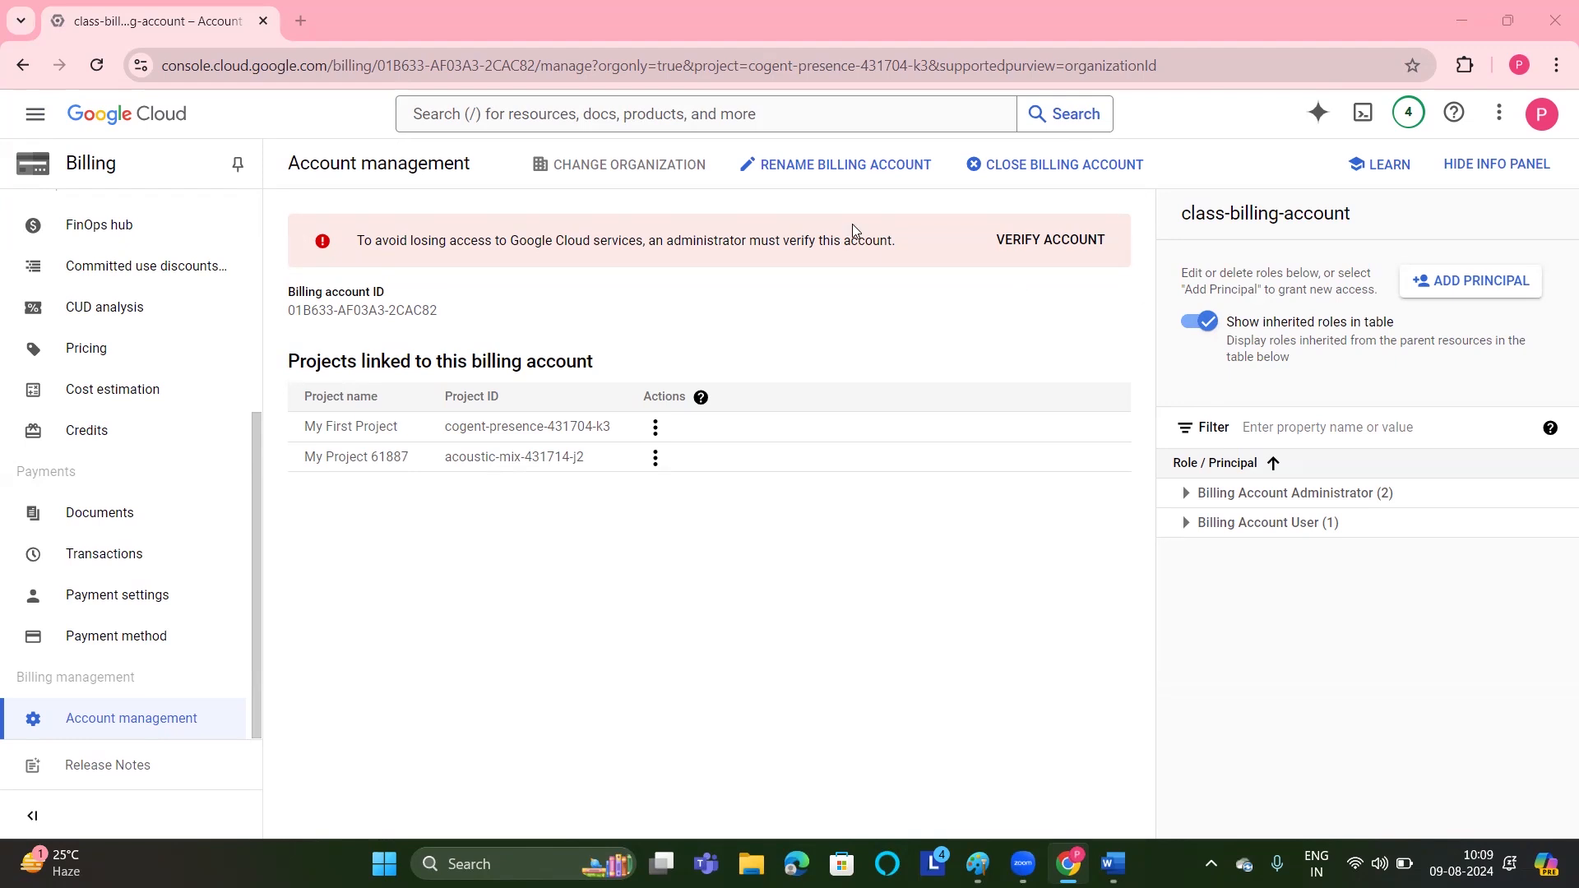
Switch to Document1 in Word, copy the whole gcloud instance-template creation command, and dismiss the genuine Office notice.
mouse_move(1113, 864)
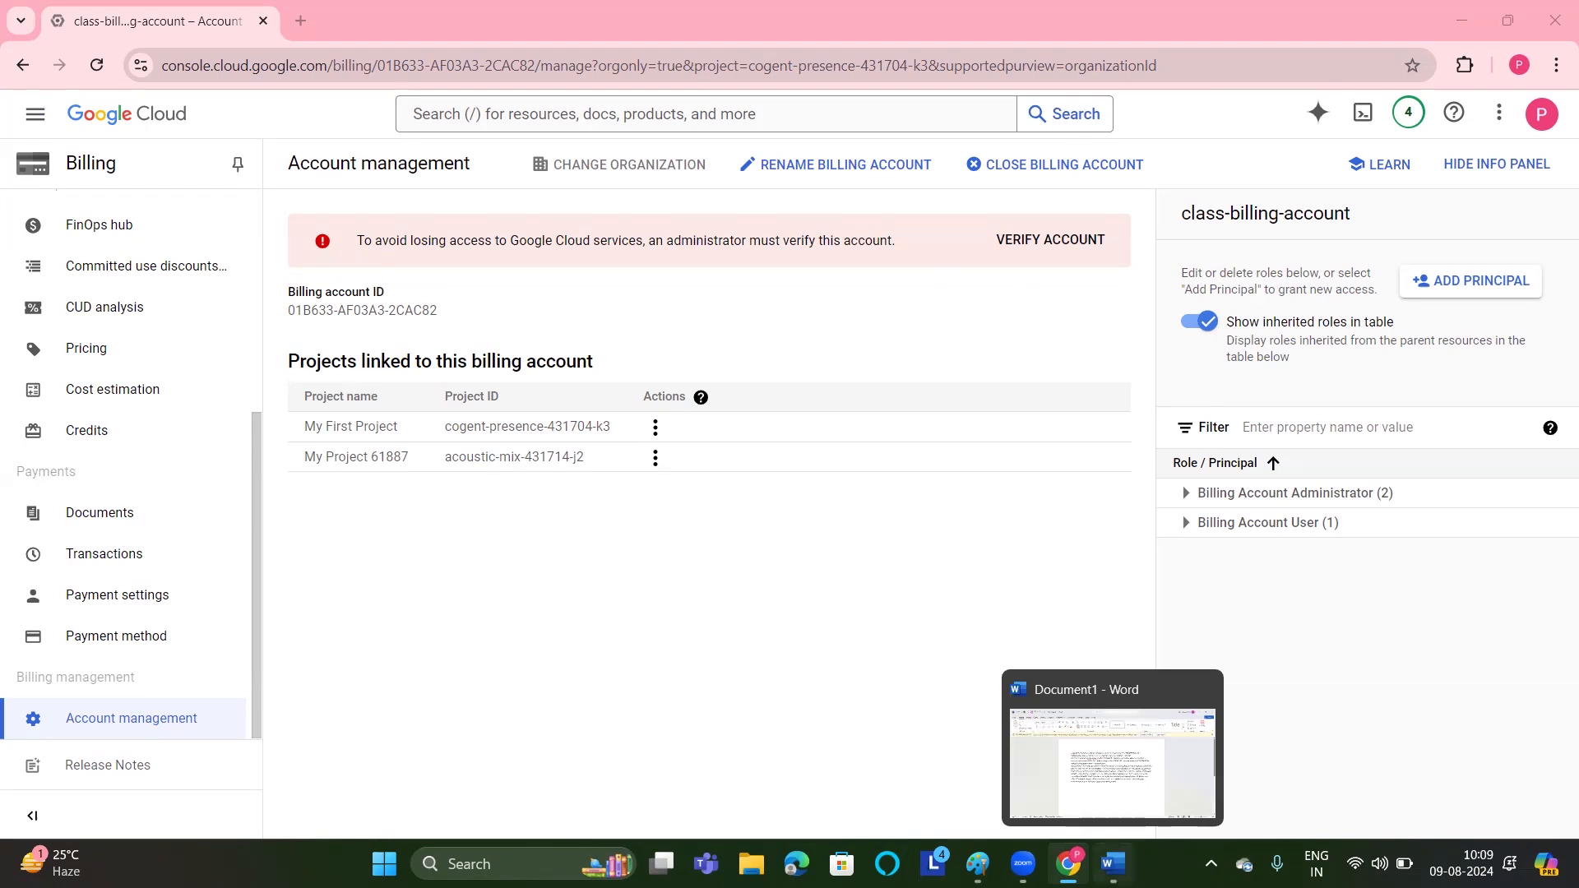
click(1094, 792)
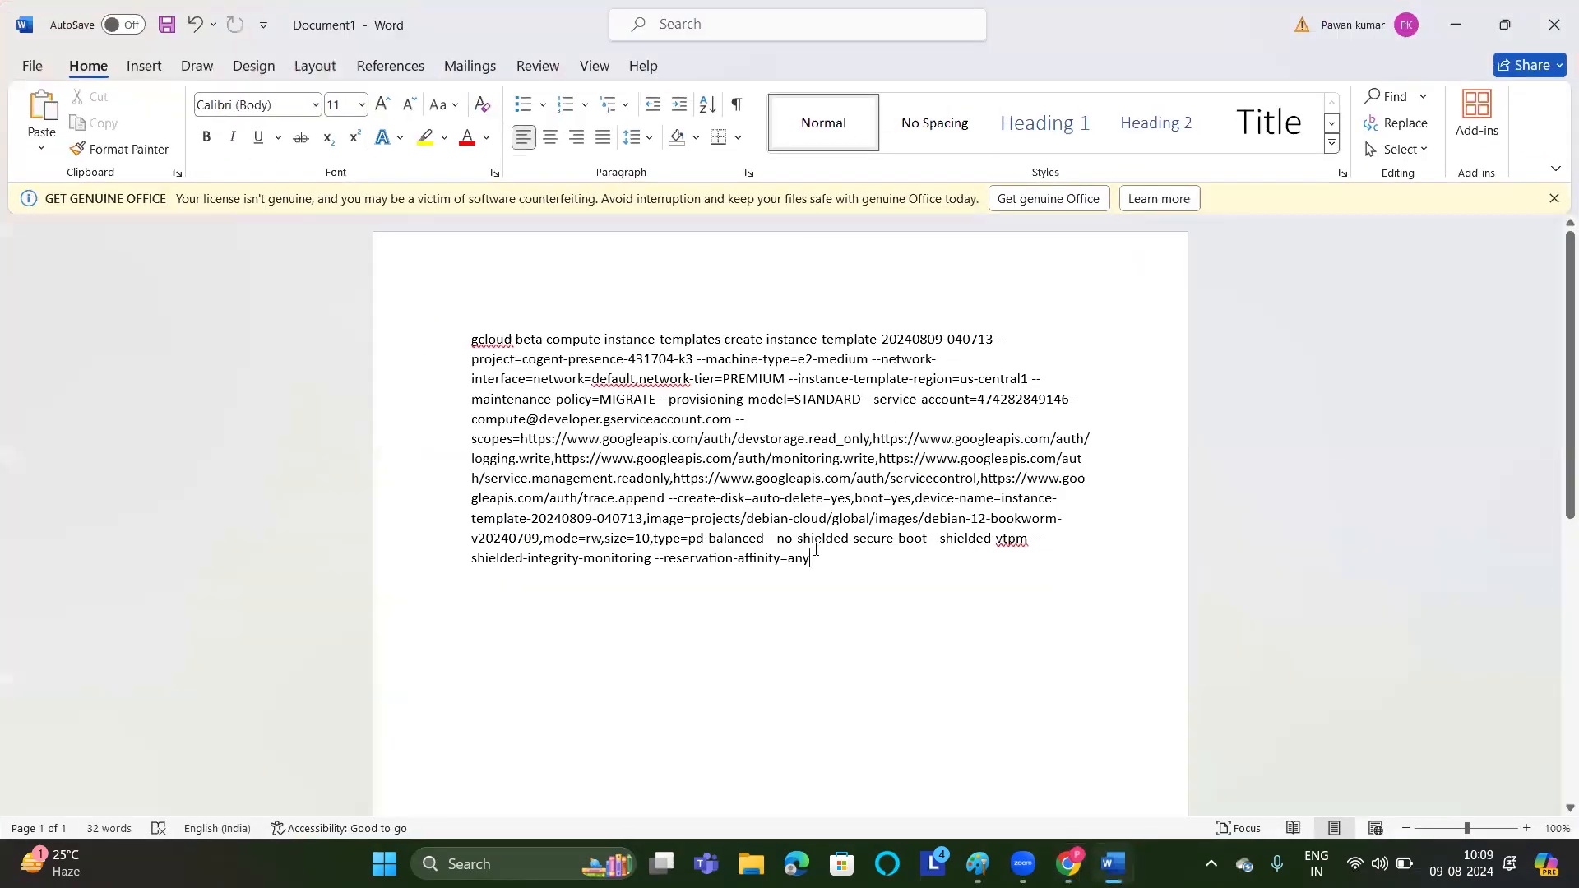
drag(816, 551, 476, 342)
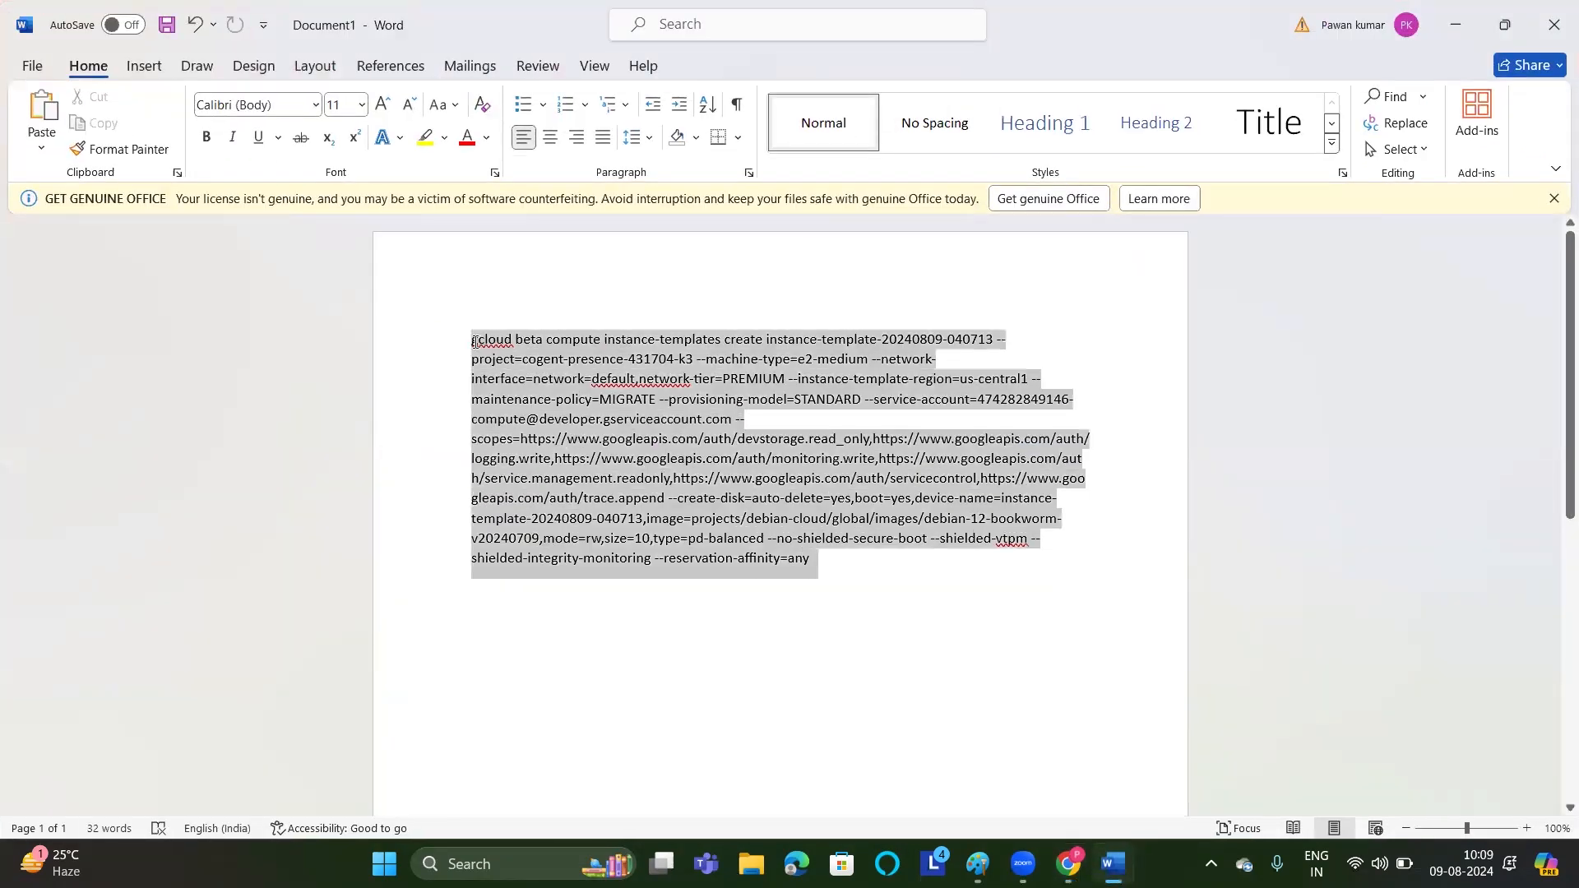
key(ctrl+c)
click(1047, 260)
drag(833, 566, 455, 337)
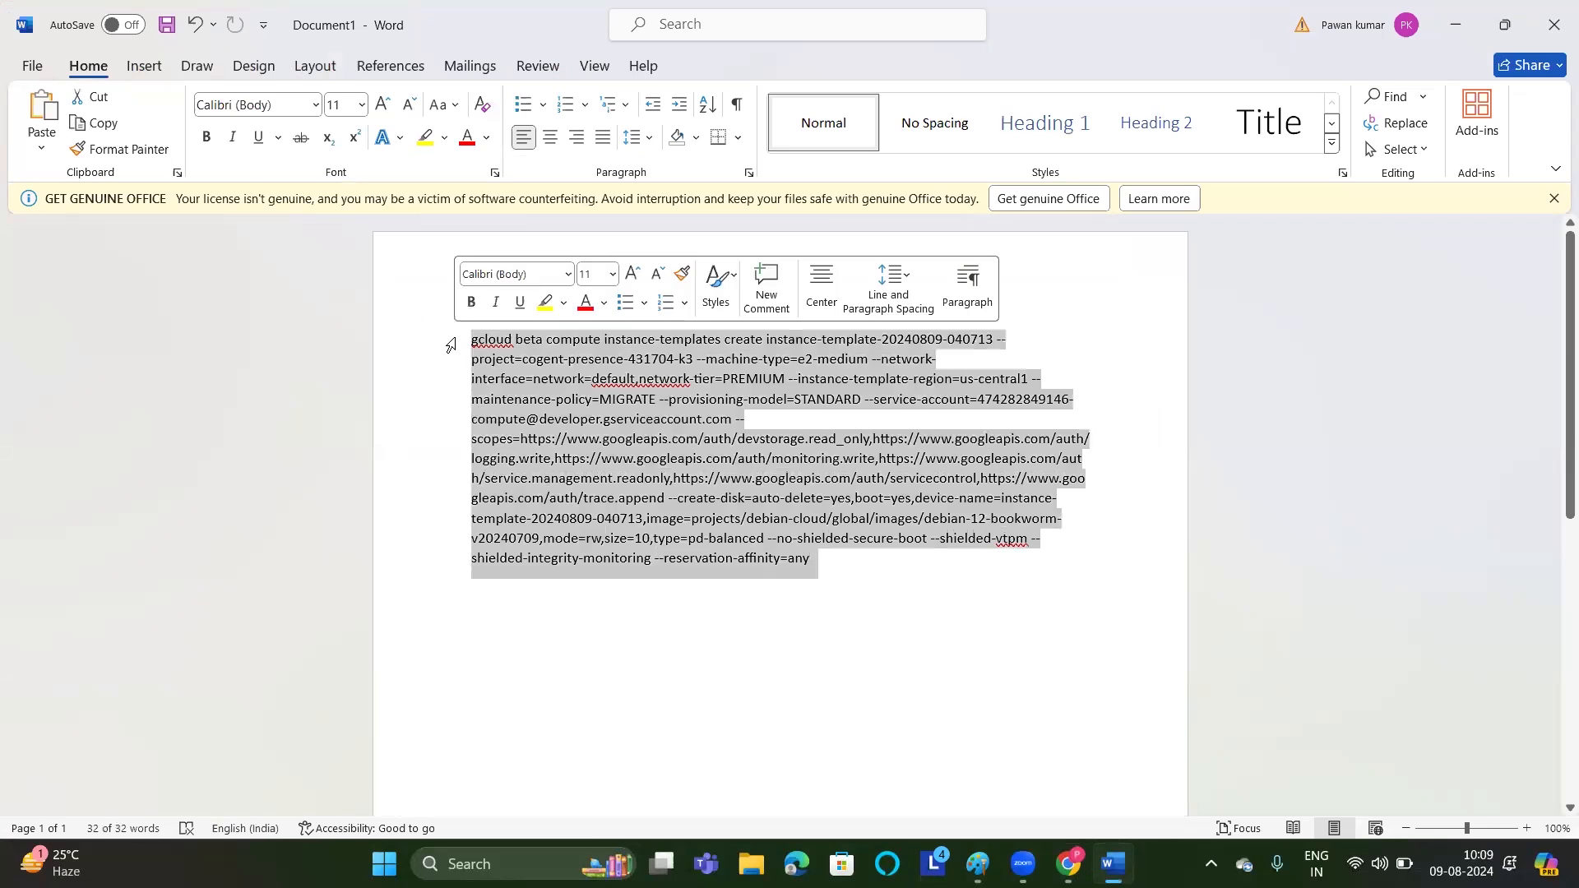
click(1019, 284)
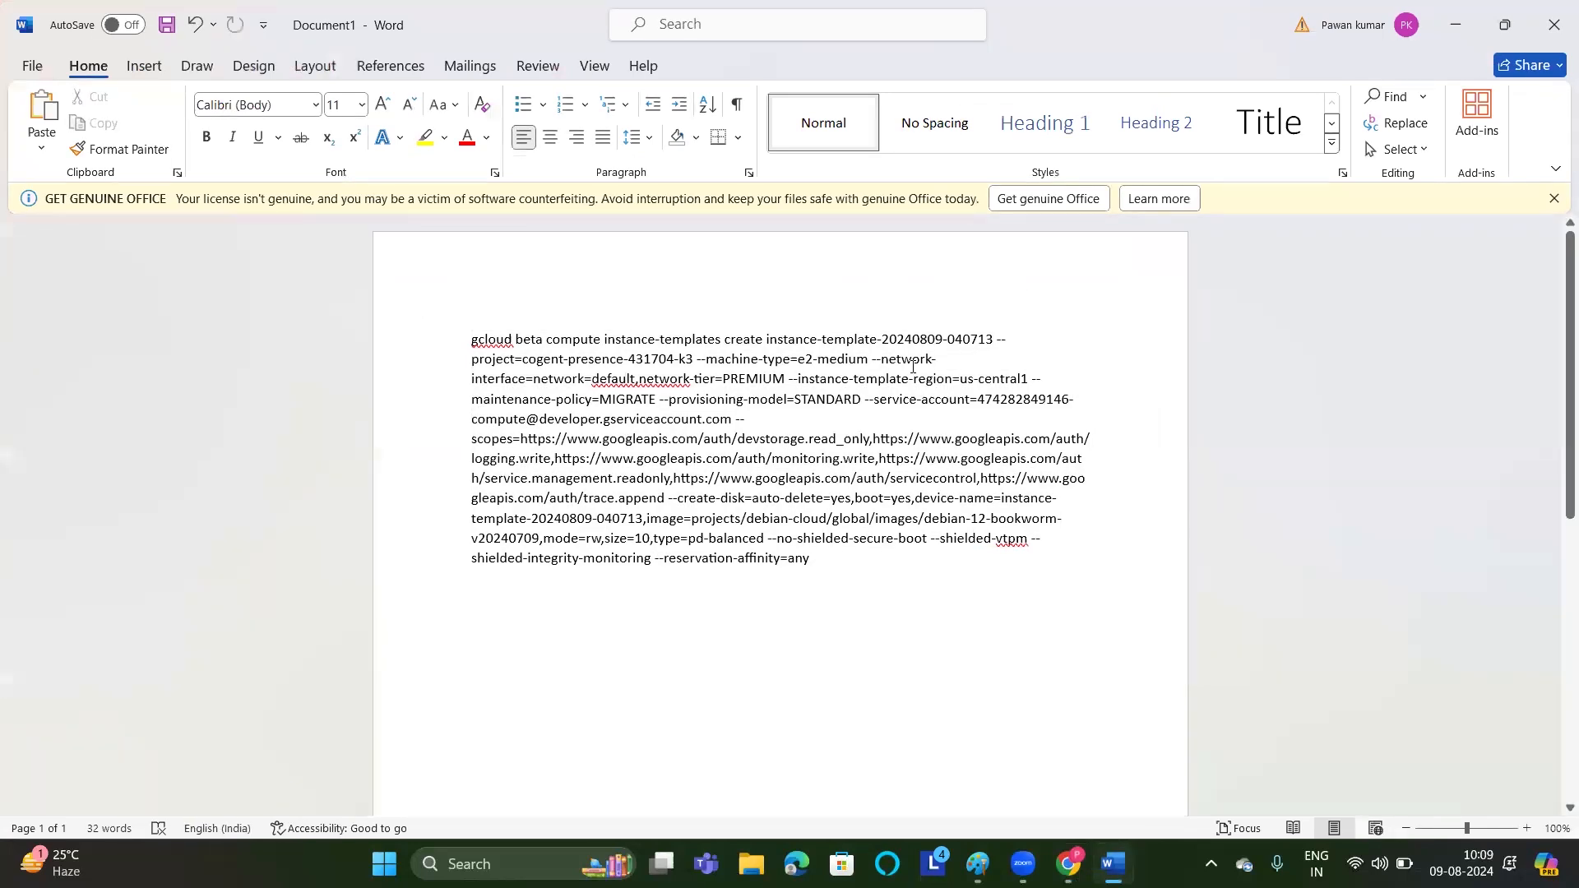
click(981, 273)
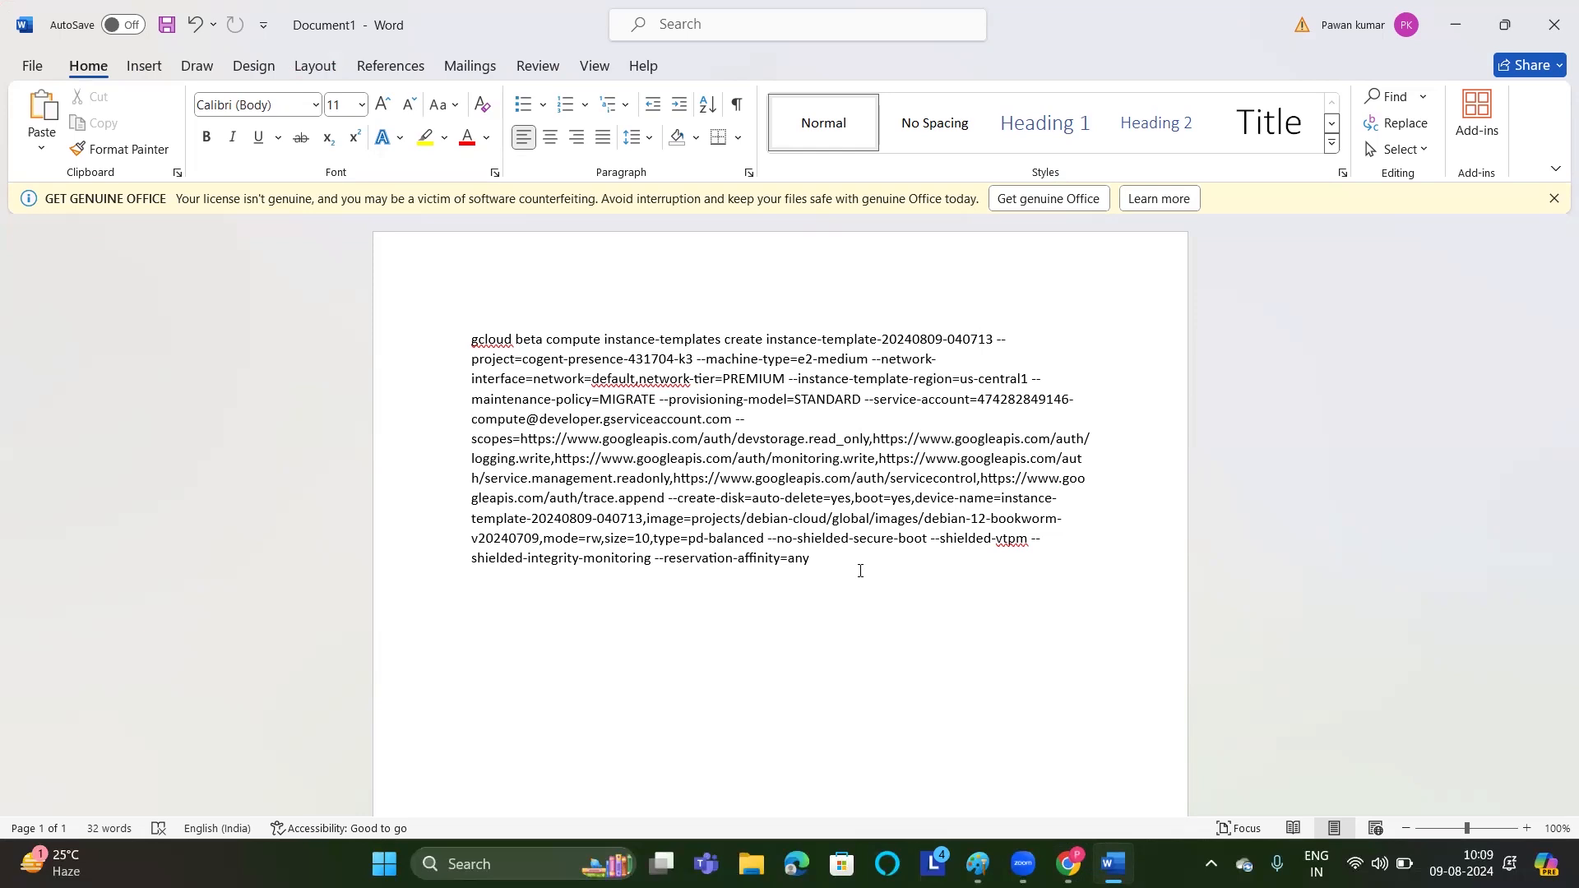
click(1553, 199)
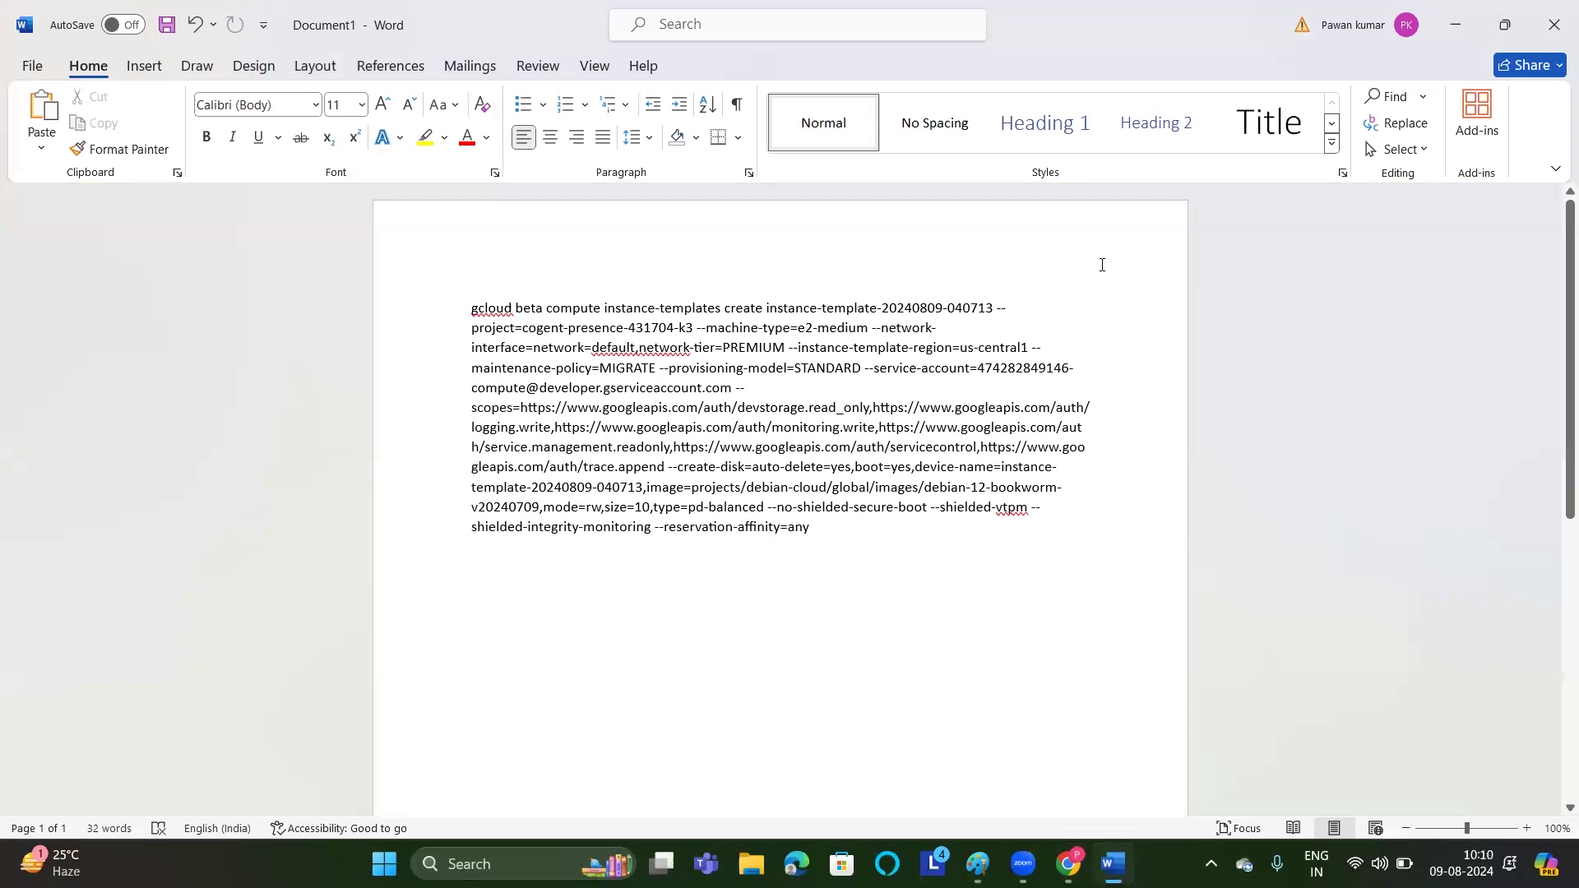